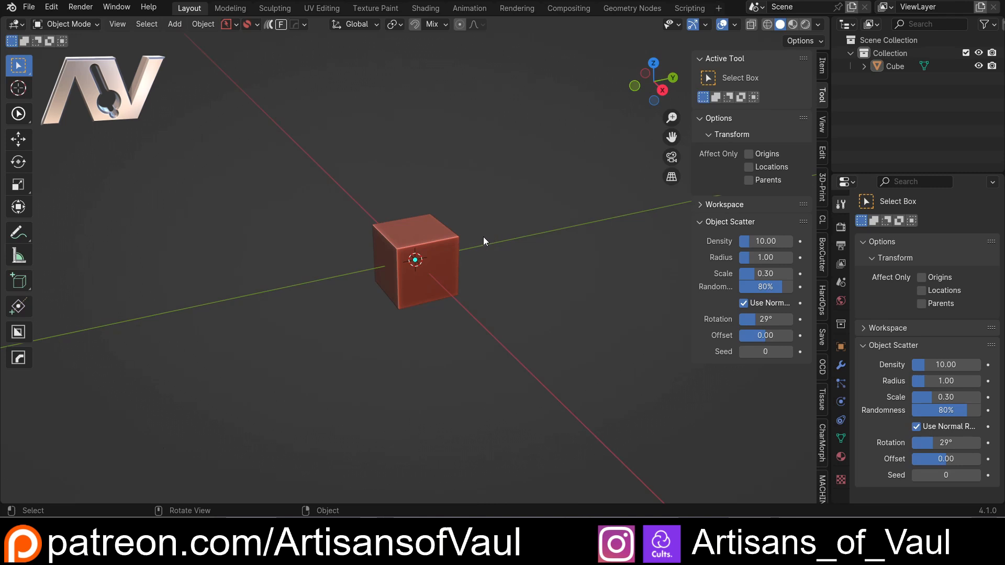
# Enter Edit Mode on the cube and switch its selection mode through vertex, edge and face
pyautogui.moveTo(482, 227); pyautogui.dragTo(509, 233, button='middle')
pyautogui.scroll(2, 508, 234)
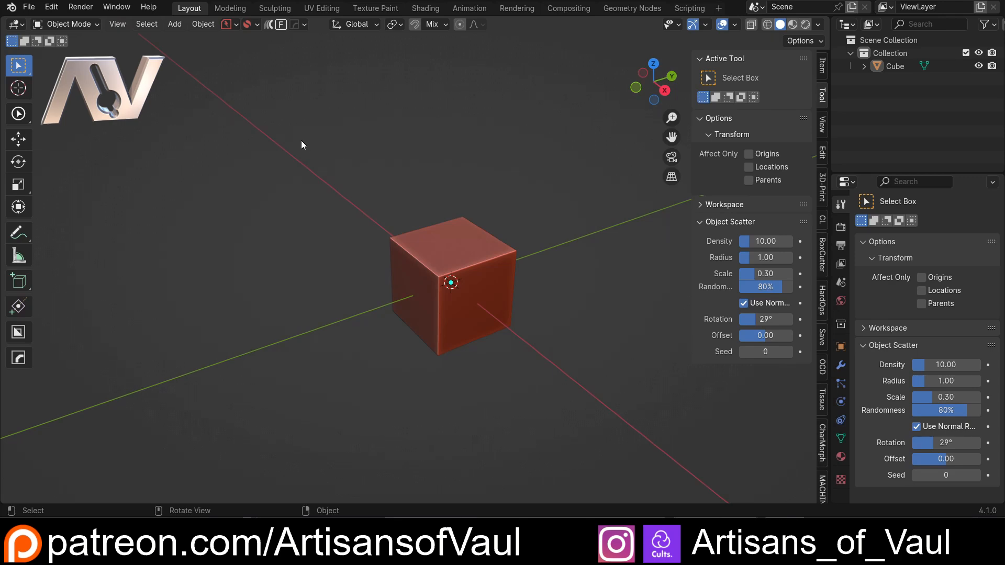
pyautogui.press('Tab')
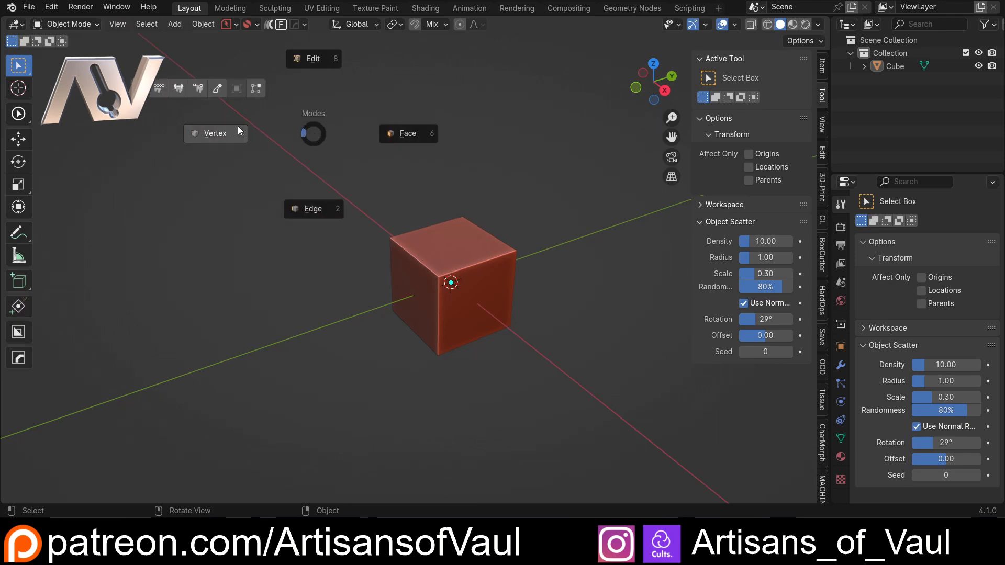
pyautogui.click(217, 140)
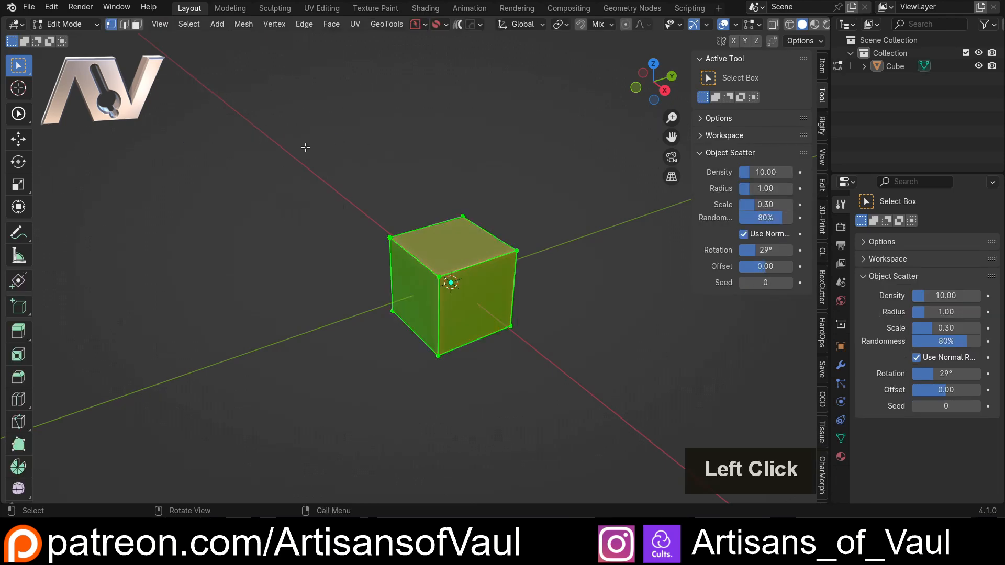
pyautogui.press('Tab')
pyautogui.click(340, 225)
pyautogui.press('Tab')
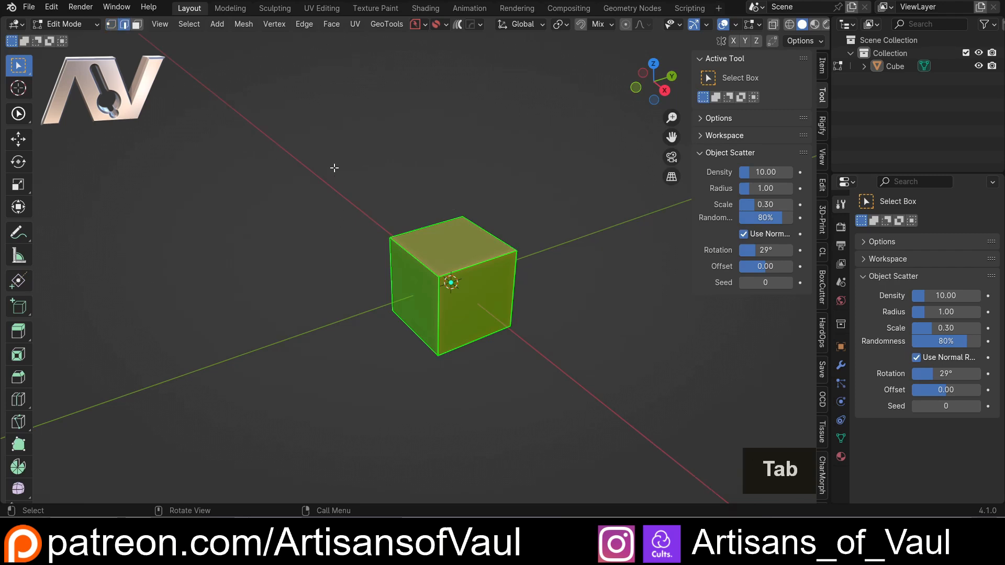
pyautogui.click(512, 162)
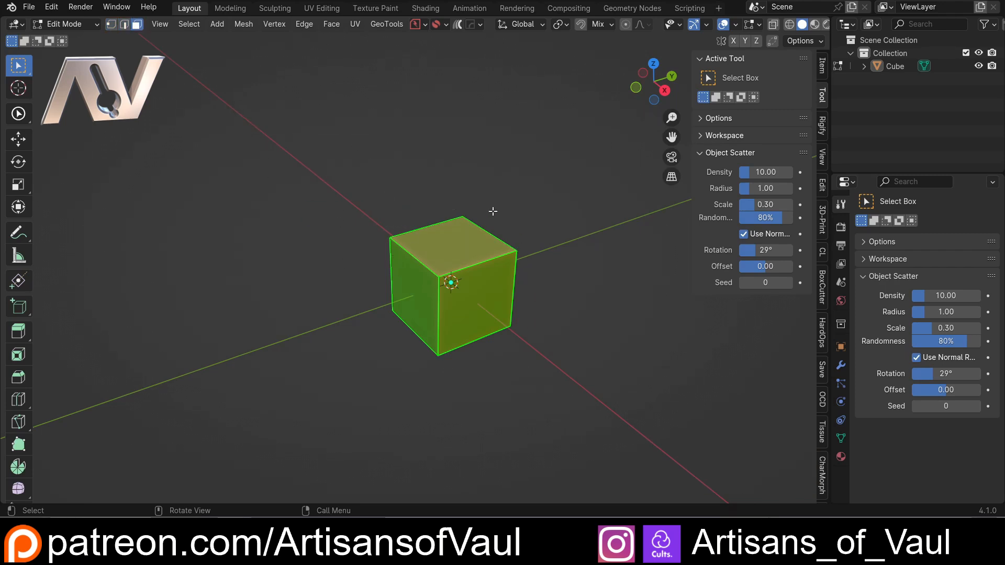
# Alternate the cube's selection mode between vertex, edge and face, finish in face mode and deselect everything
pyautogui.click(124, 24)
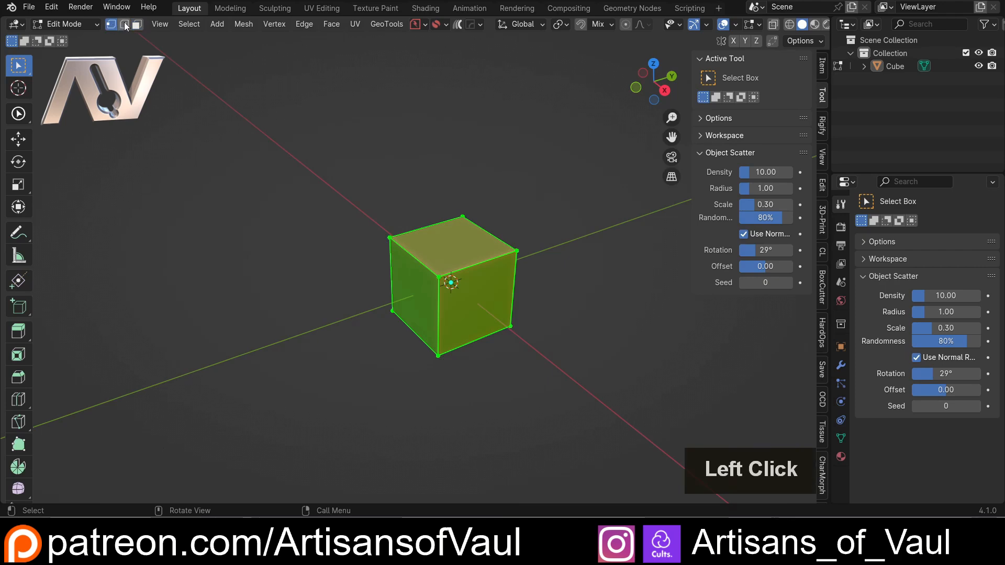
pyautogui.click(136, 24)
pyautogui.click(110, 25)
pyautogui.click(124, 25)
pyautogui.click(136, 25)
pyautogui.hotkey('ctrl', 'z')
pyautogui.click(110, 26)
pyautogui.click(134, 24)
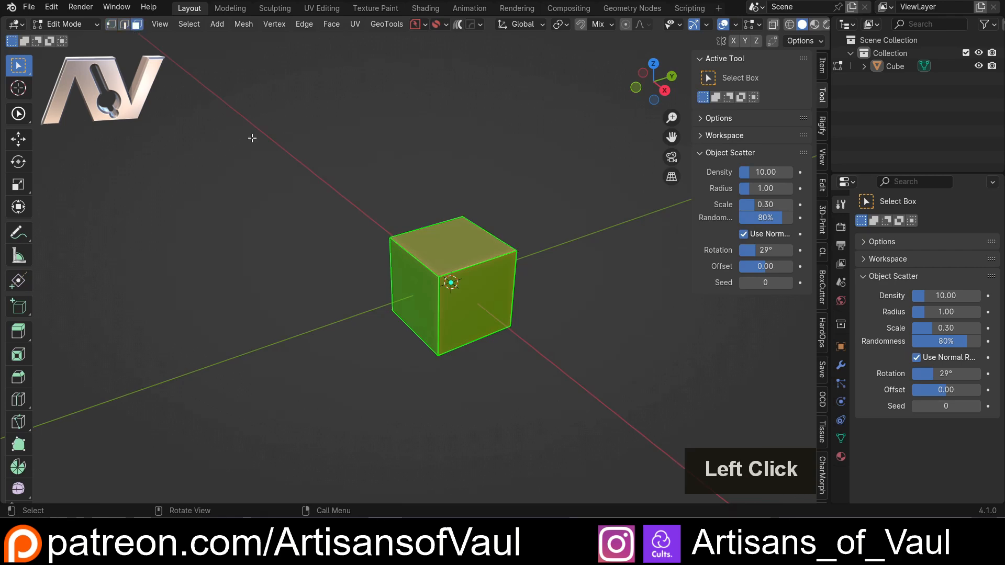
pyautogui.click(492, 182)
pyautogui.keyDown('shift'); pyautogui.moveTo(492, 183); pyautogui.dragTo(439, 182, button='middle'); pyautogui.keyUp('shift')
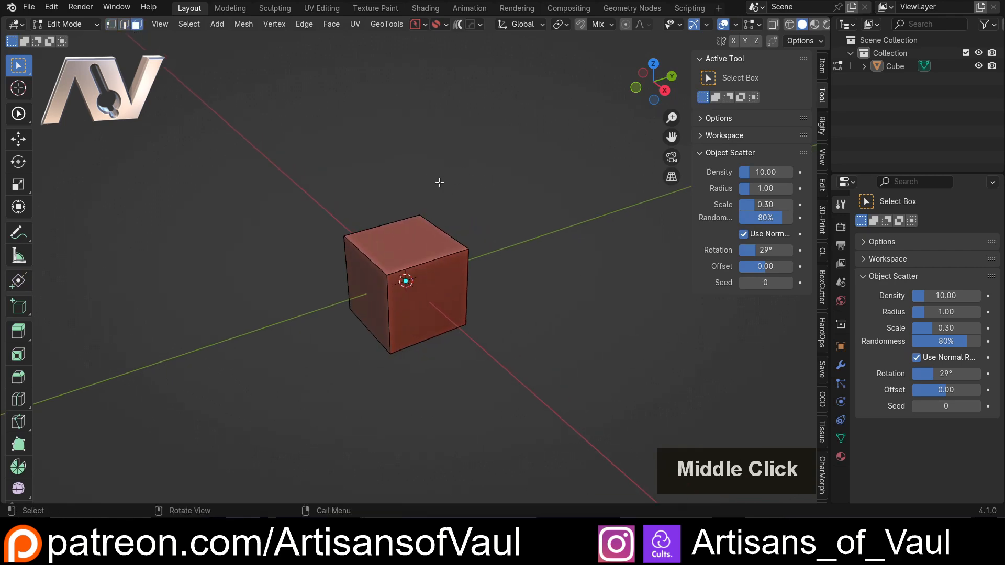
# Cycle the cube through edge and vertex selection modes and return to Object Mode
pyautogui.press('Tab')
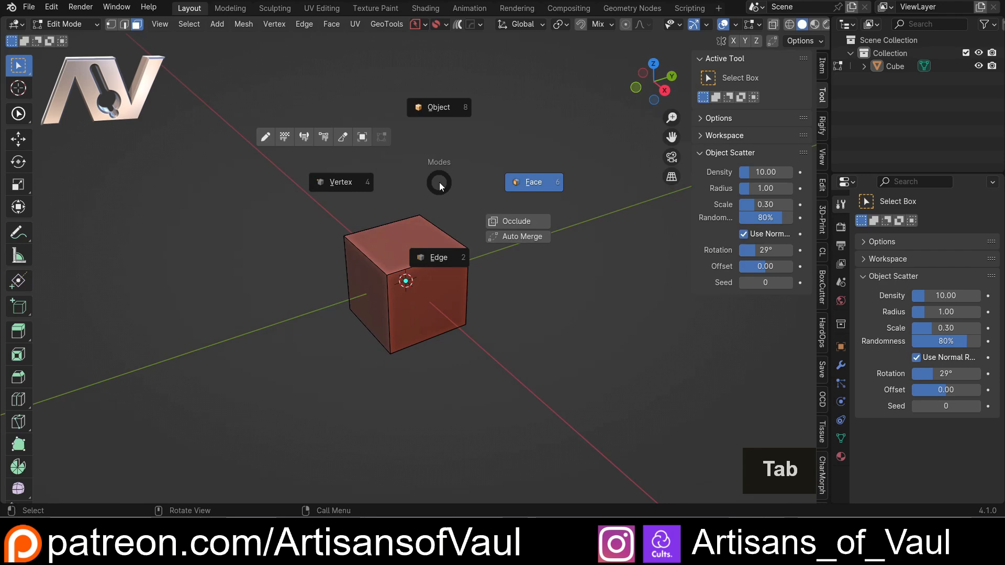
pyautogui.click(442, 276)
pyautogui.press('Tab')
pyautogui.press('Tab')
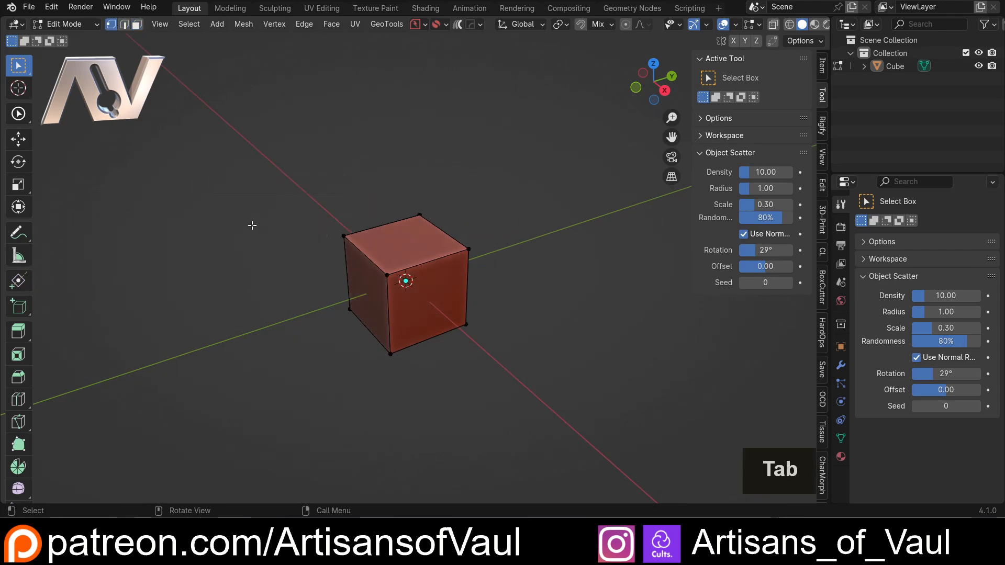
pyautogui.press('Tab')
pyautogui.press('Tab')
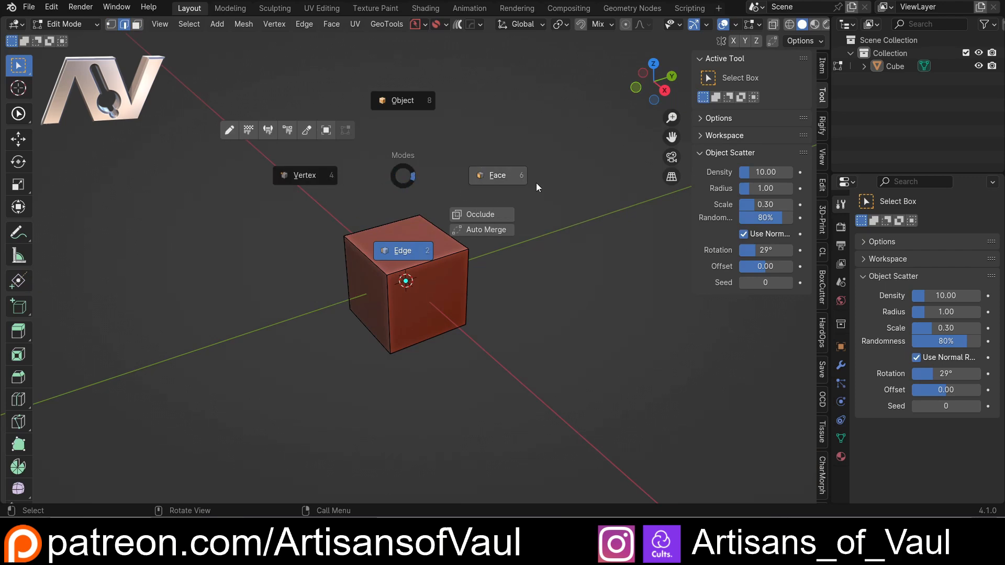
pyautogui.click(399, 103)
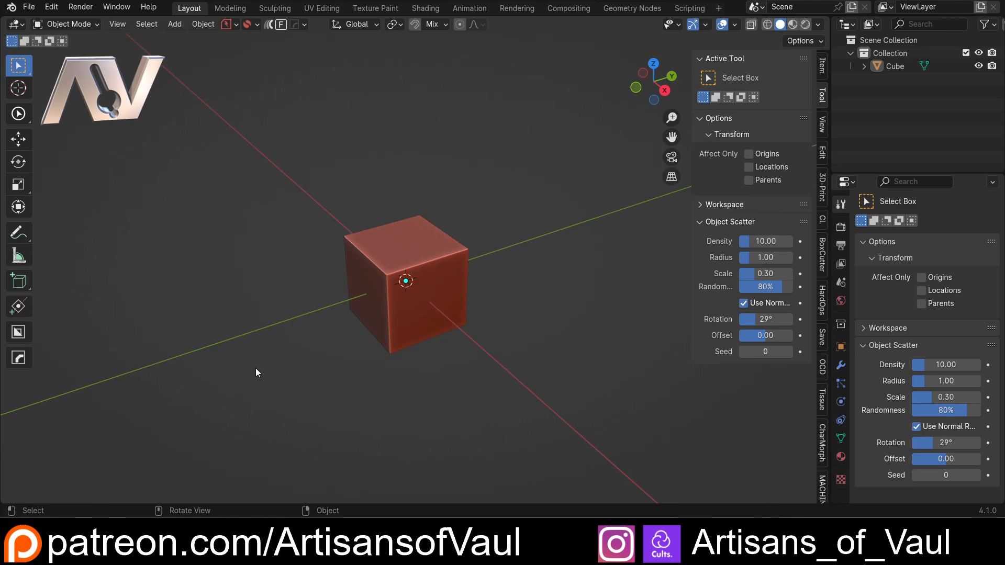
# Select the default cube and delete it from the scene
pyautogui.click(404, 292)
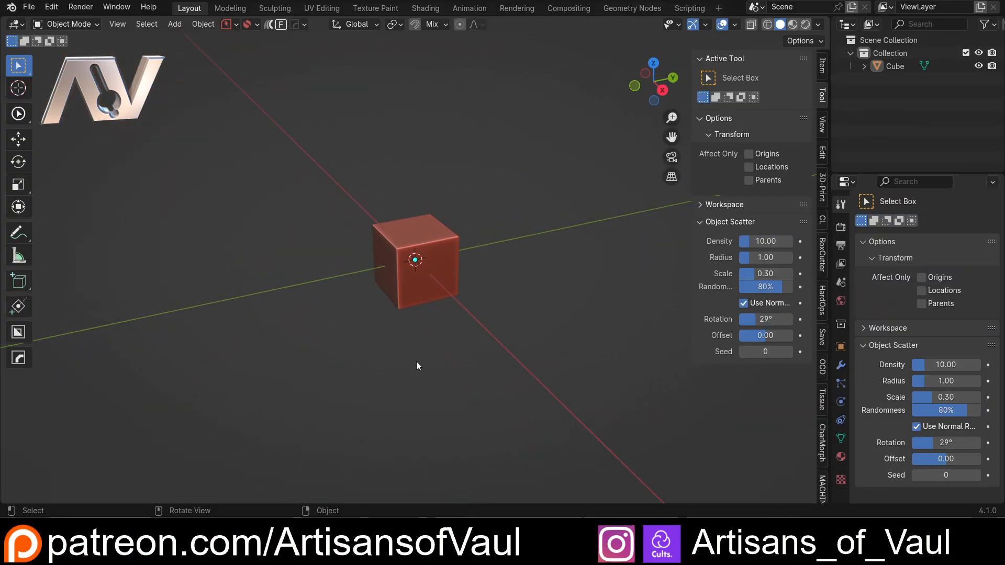
pyautogui.click(396, 272)
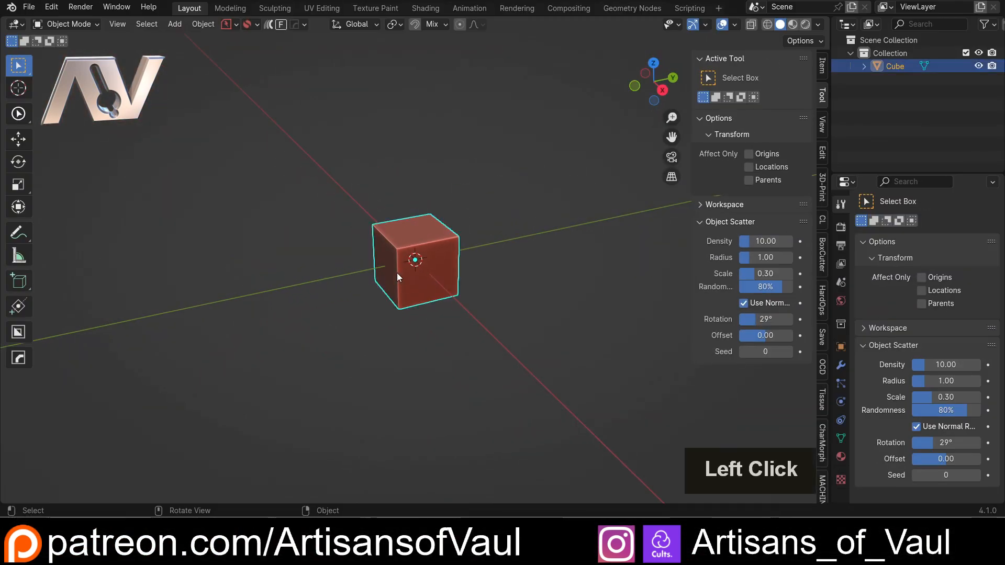
pyautogui.press('Delete')
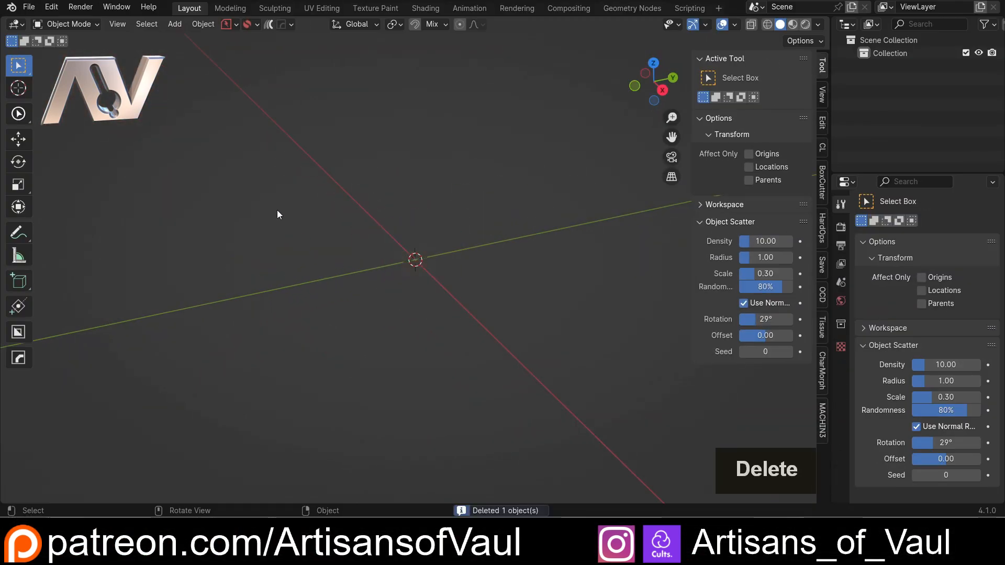
# Add a mesh cylinder at the scene's centre with 256 vertices
pyautogui.hotkey('shift', 'a')
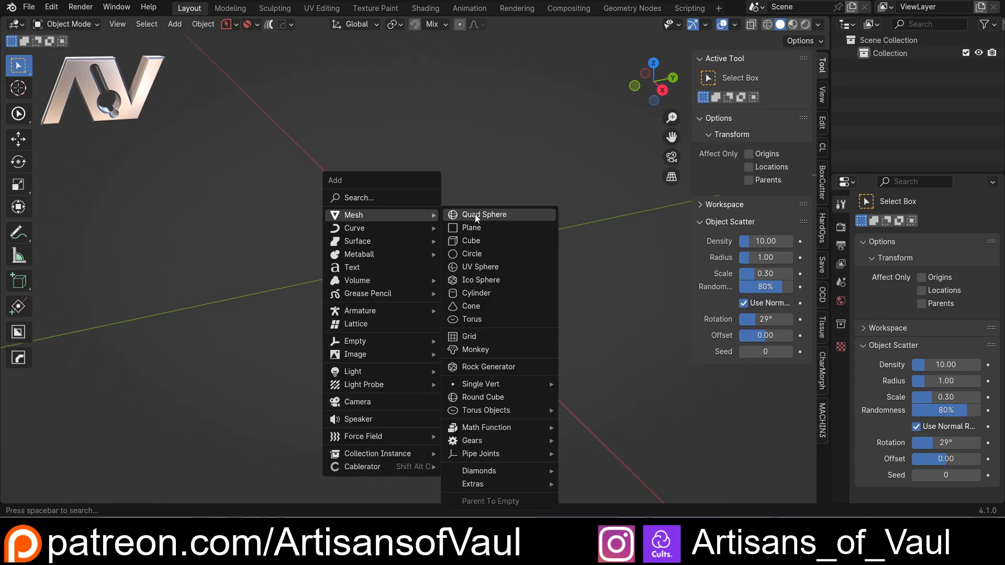
pyautogui.click(473, 293)
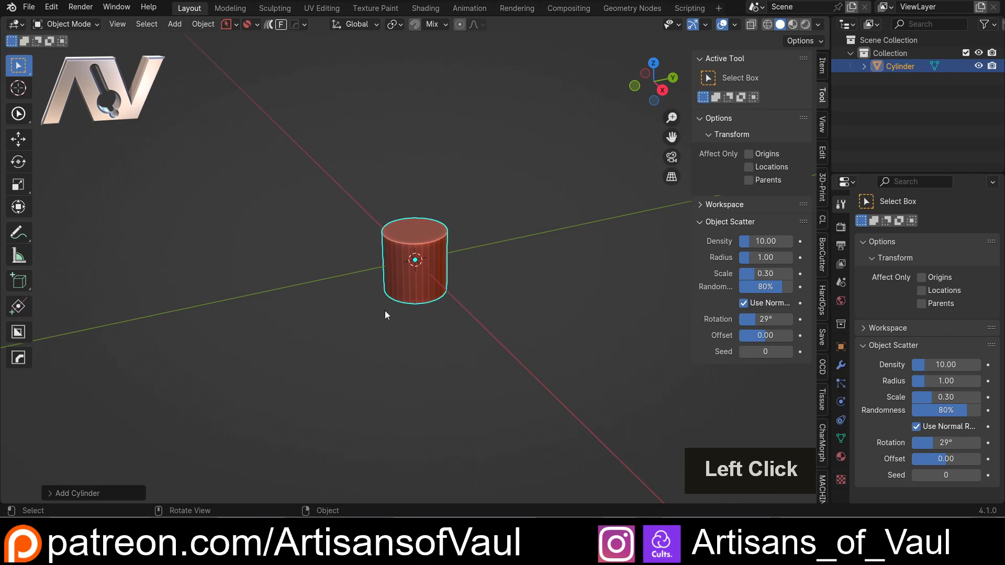
pyautogui.click(50, 493)
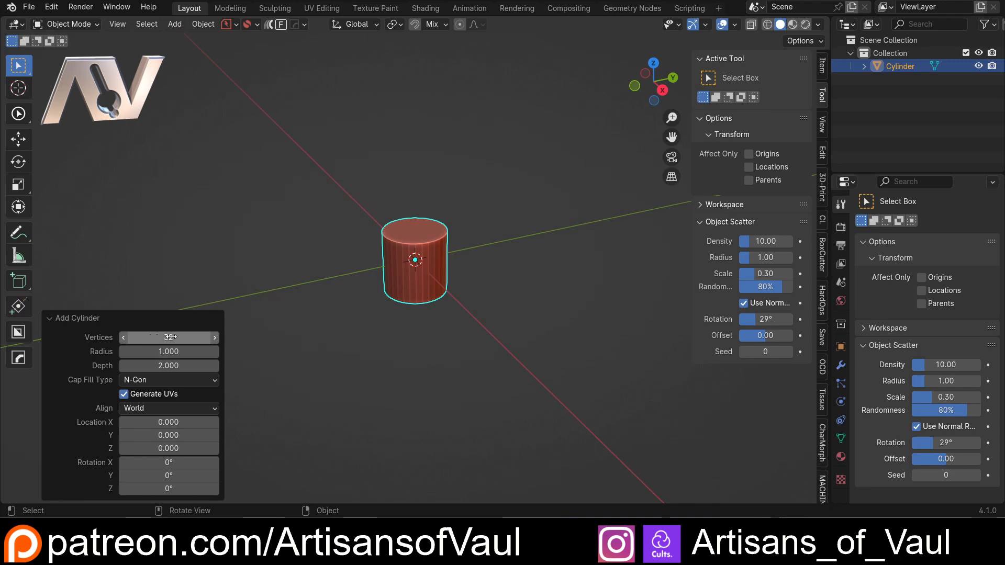
pyautogui.scroll(5, 410, 277)
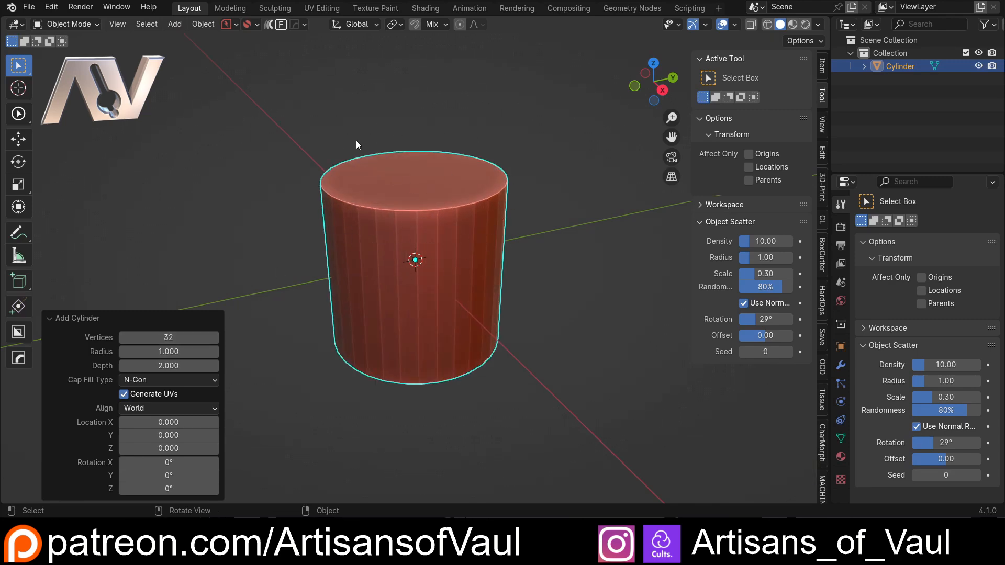
pyautogui.click(161, 341)
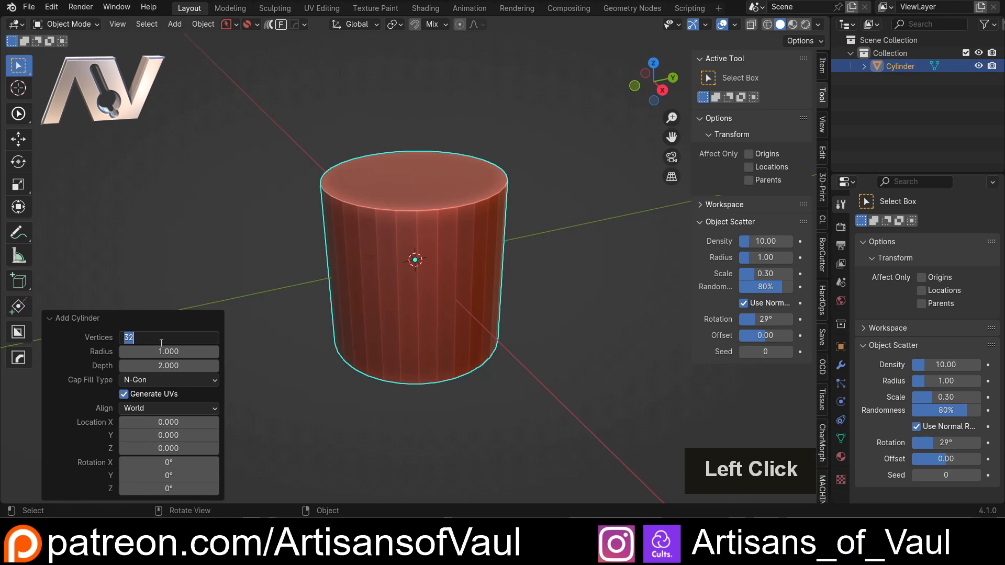
pyautogui.write('256')
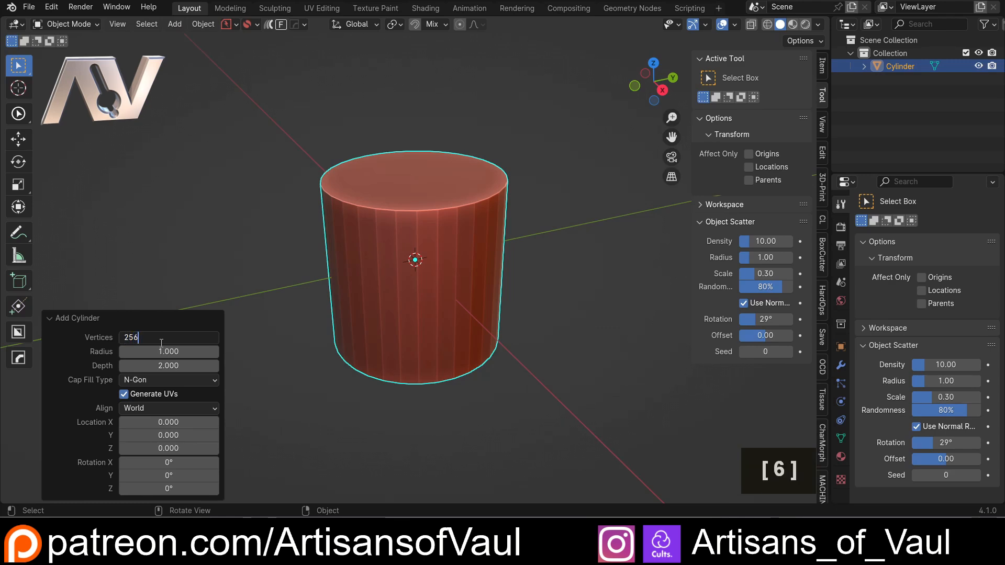
pyautogui.press('Return')
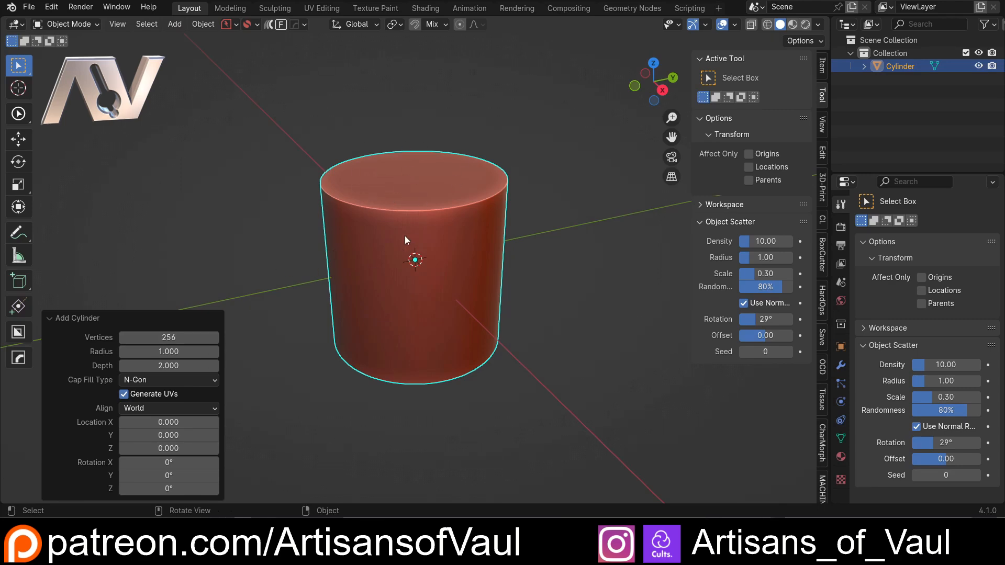
# Set the cylinder's radius to half of 39.5, entered as 39.5/2
pyautogui.click(187, 351)
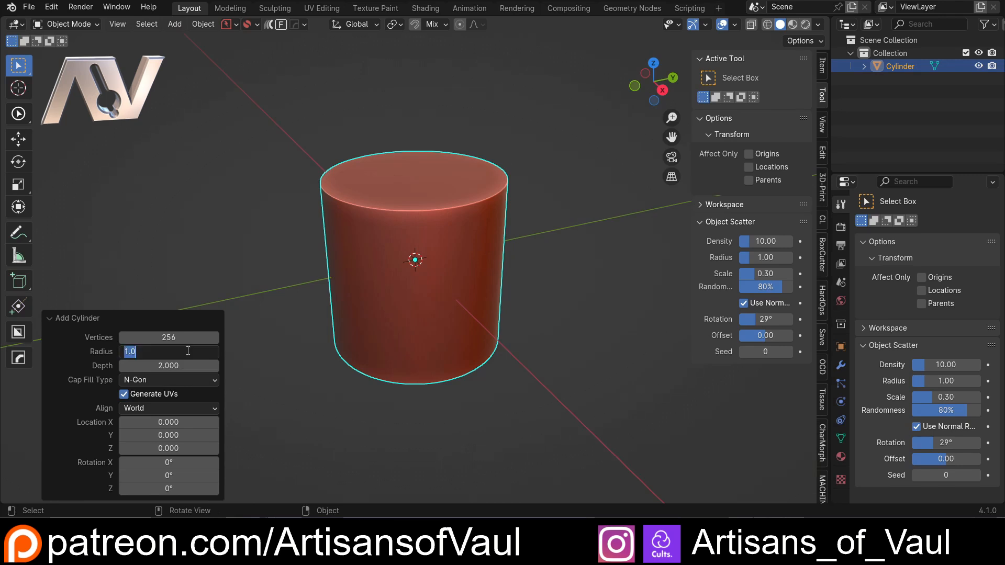
pyautogui.write('39.5')
pyautogui.press('Return')
pyautogui.scroll(-1, 429, 226)
pyautogui.scroll(-5, 430, 223)
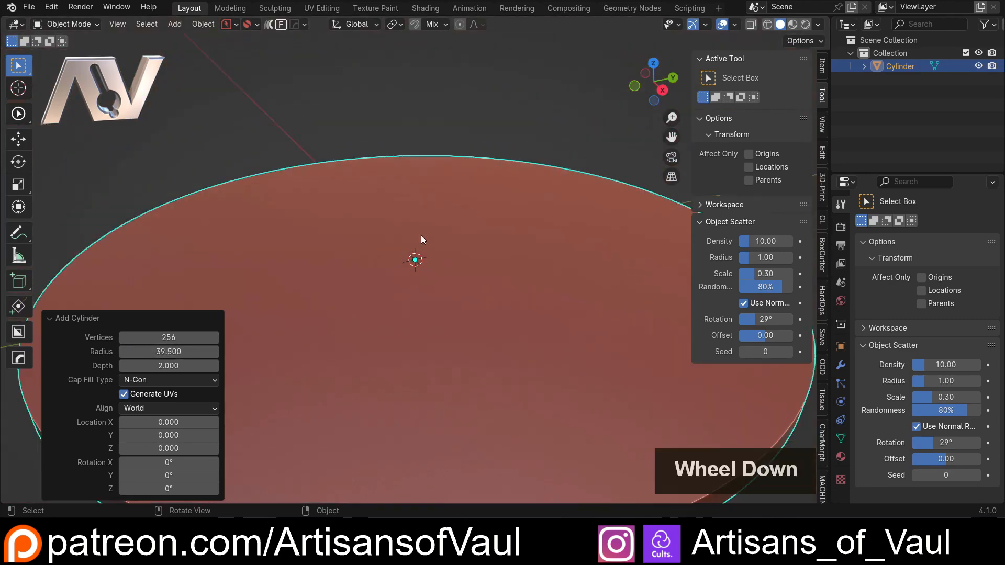
pyautogui.scroll(4, 309, 289)
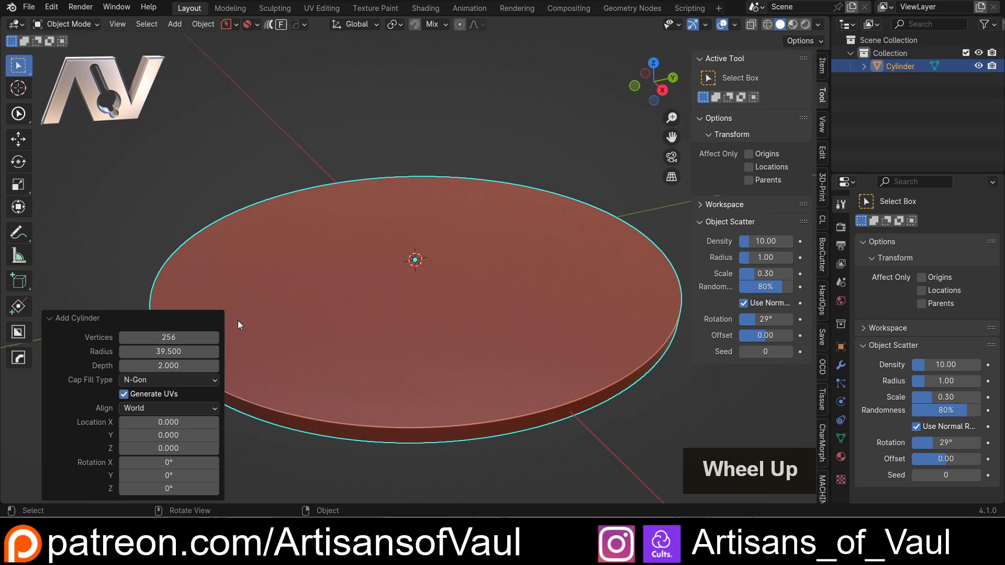
pyautogui.click(178, 352)
pyautogui.click(178, 352)
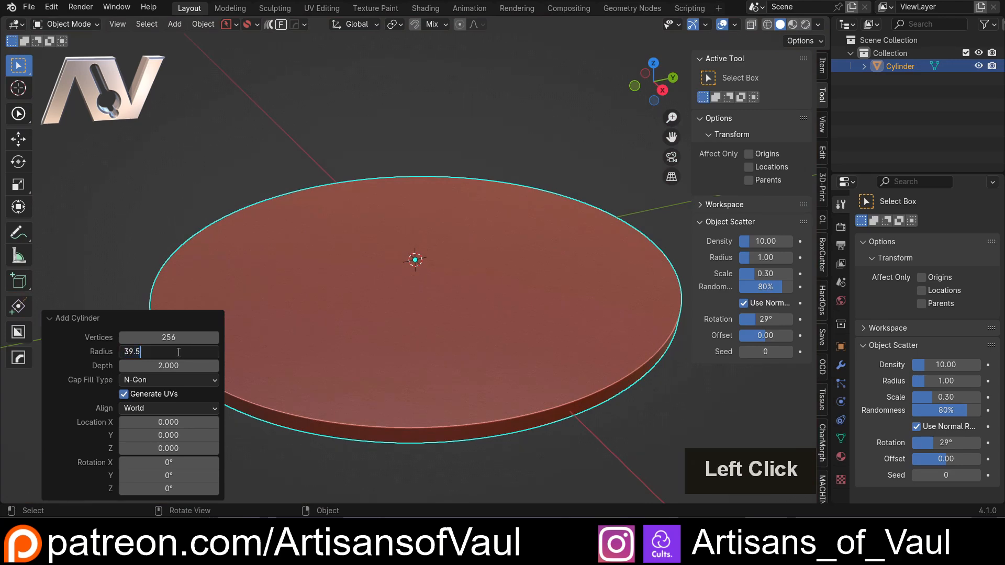
pyautogui.write('/2')
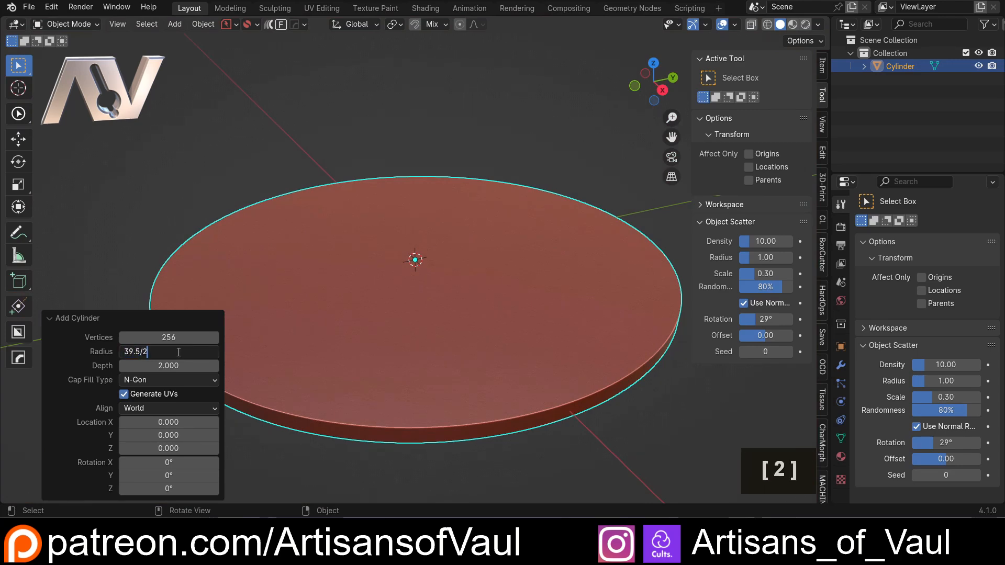
pyautogui.press('Return')
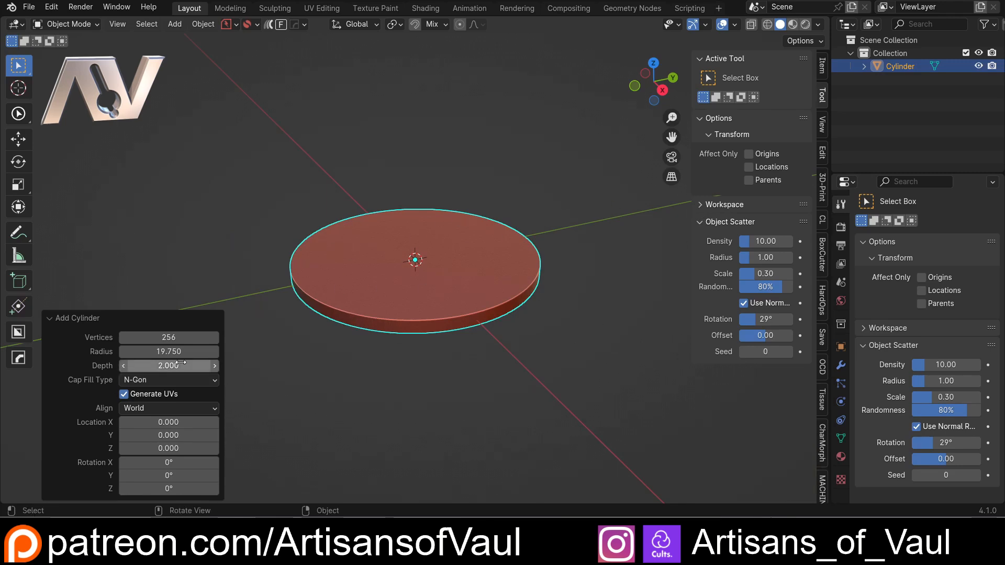
# Set the cylinder's depth to 4
pyautogui.scroll(3, 428, 319)
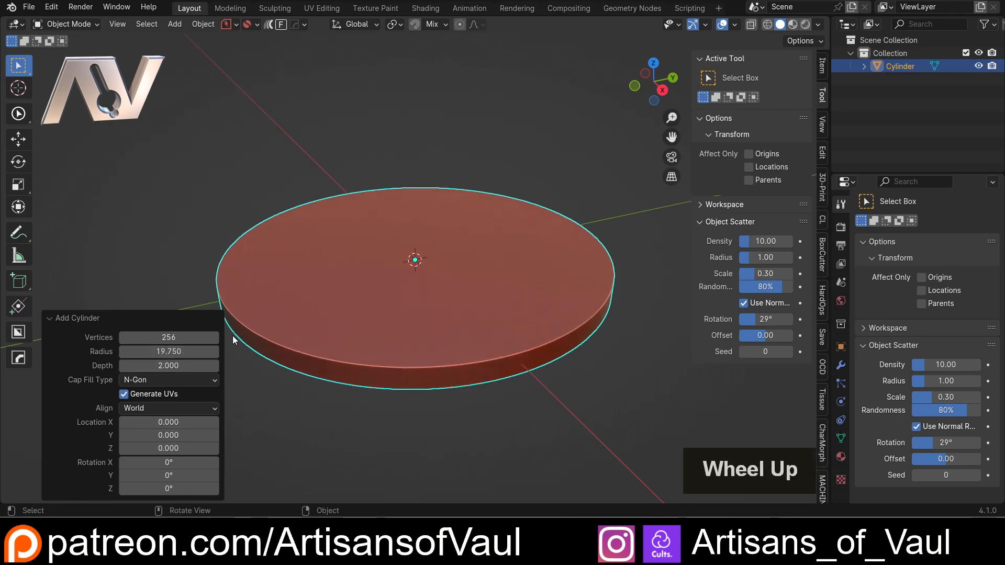
pyautogui.click(169, 365)
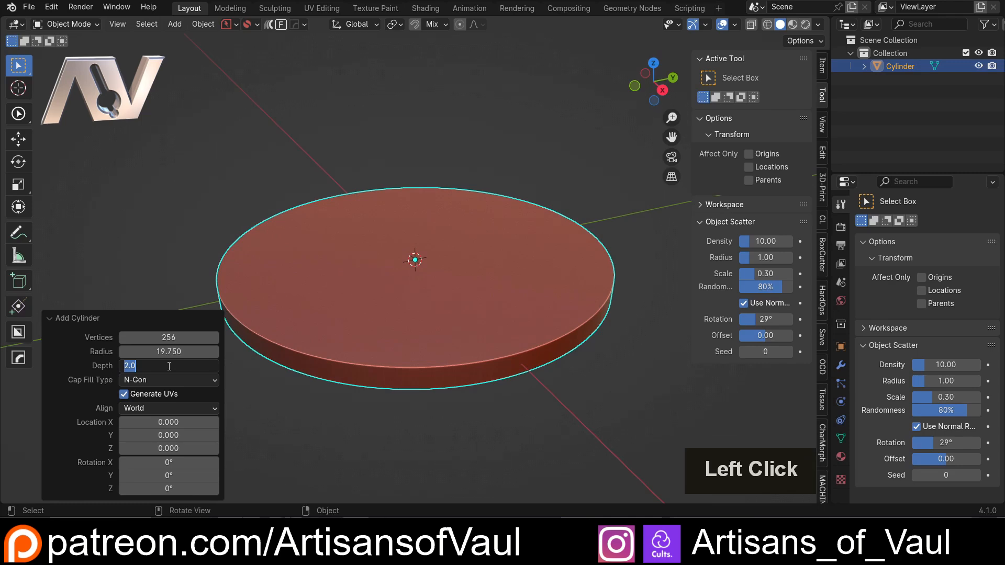
pyautogui.write('4')
pyautogui.press('Return')
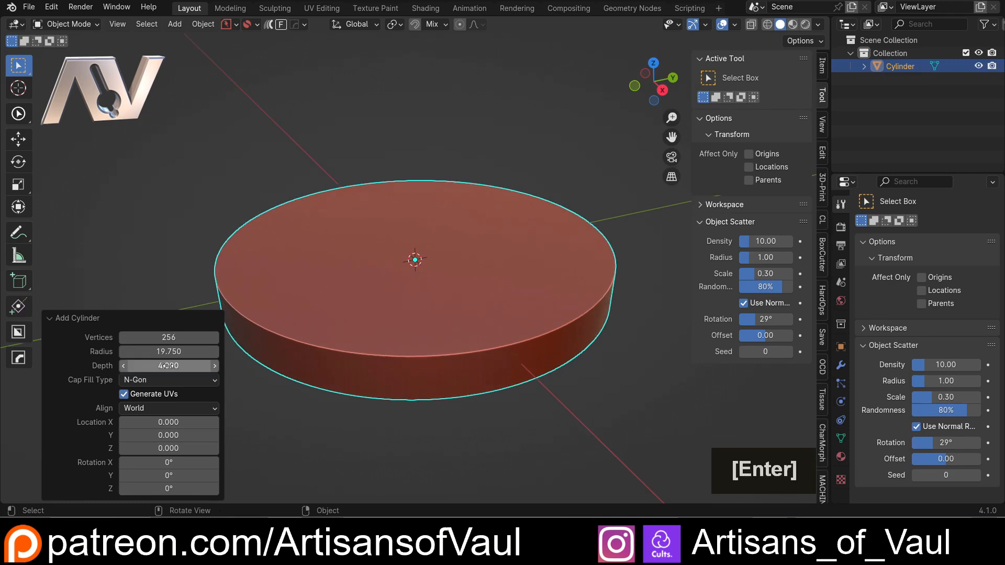
# Enter Edit Mode on the cylinder with face selection and select its top face
pyautogui.scroll(-2, 411, 258)
pyautogui.moveTo(410, 258); pyautogui.dragTo(431, 277, button='middle')
pyautogui.click(294, 224)
pyautogui.scroll(1, 438, 296)
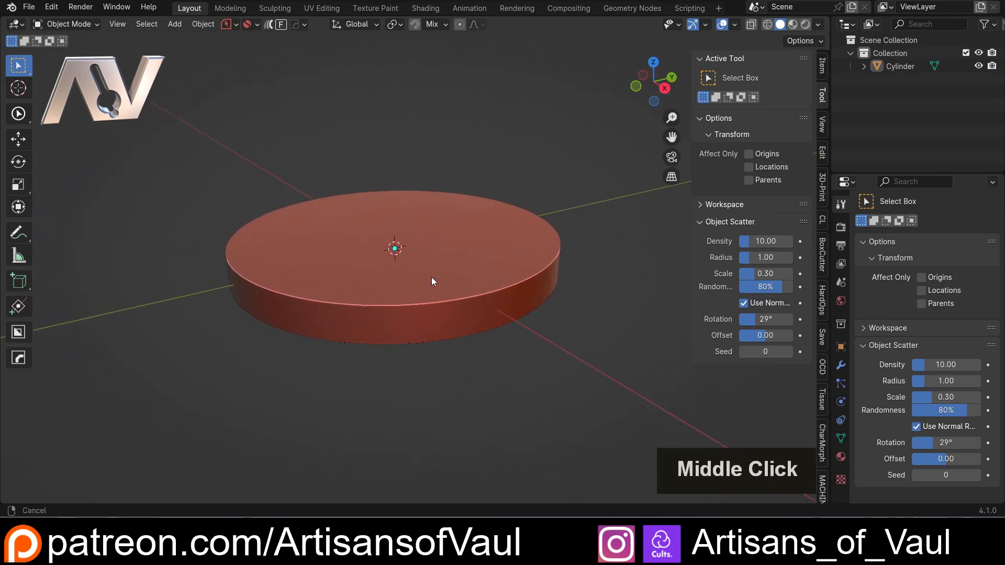
pyautogui.scroll(2, 430, 271)
pyautogui.click(497, 239)
pyautogui.press('Tab')
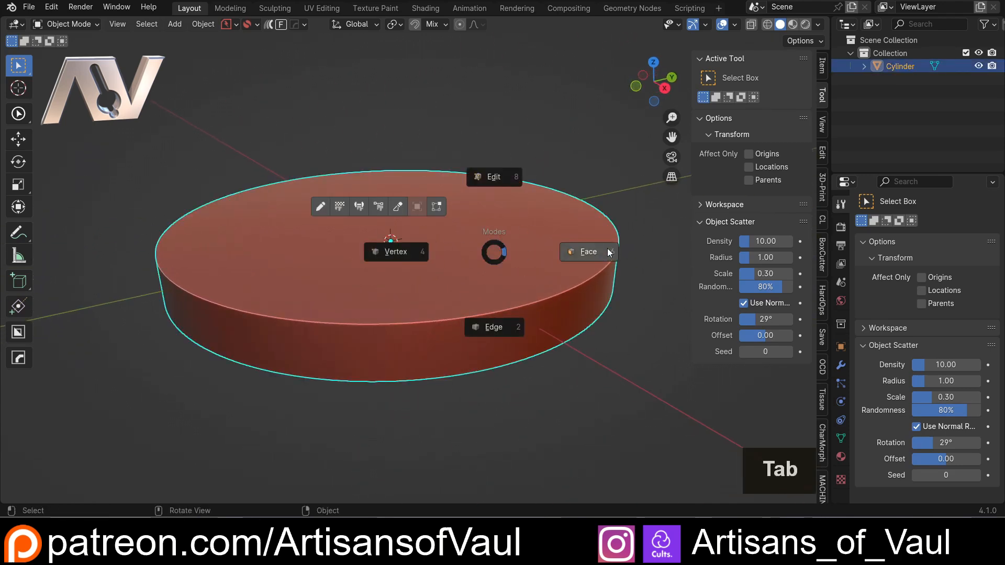
pyautogui.click(585, 253)
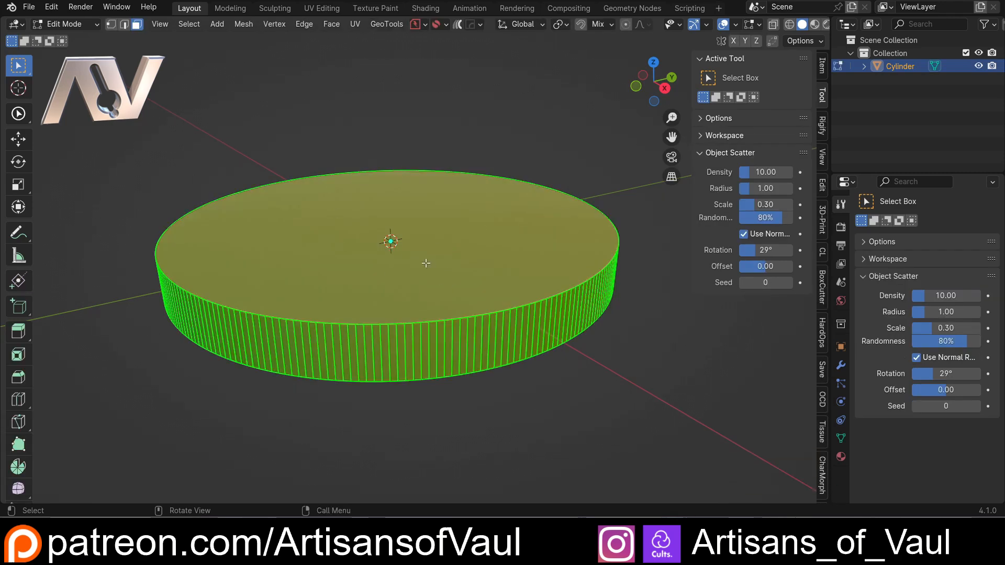
pyautogui.click(430, 230)
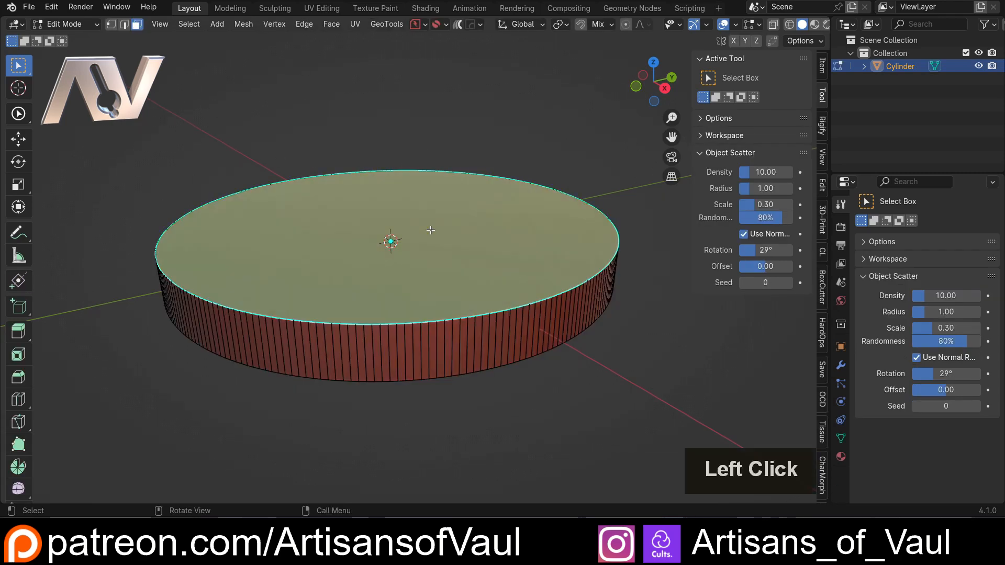
# Select the loop of faces around the cylinder's side and delete those faces
pyautogui.moveTo(469, 283); pyautogui.dragTo(413, 241, button='middle')
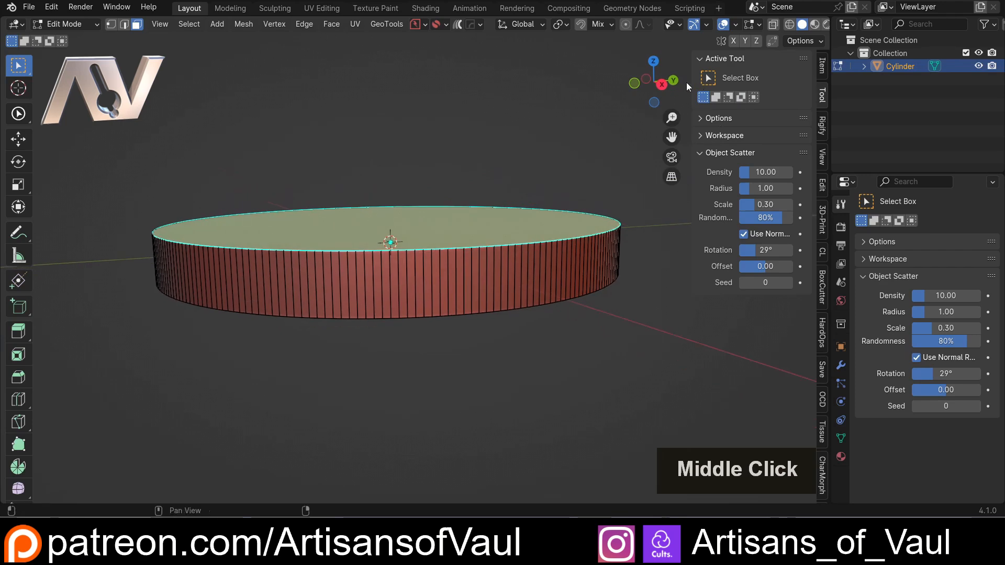
pyautogui.click(662, 86)
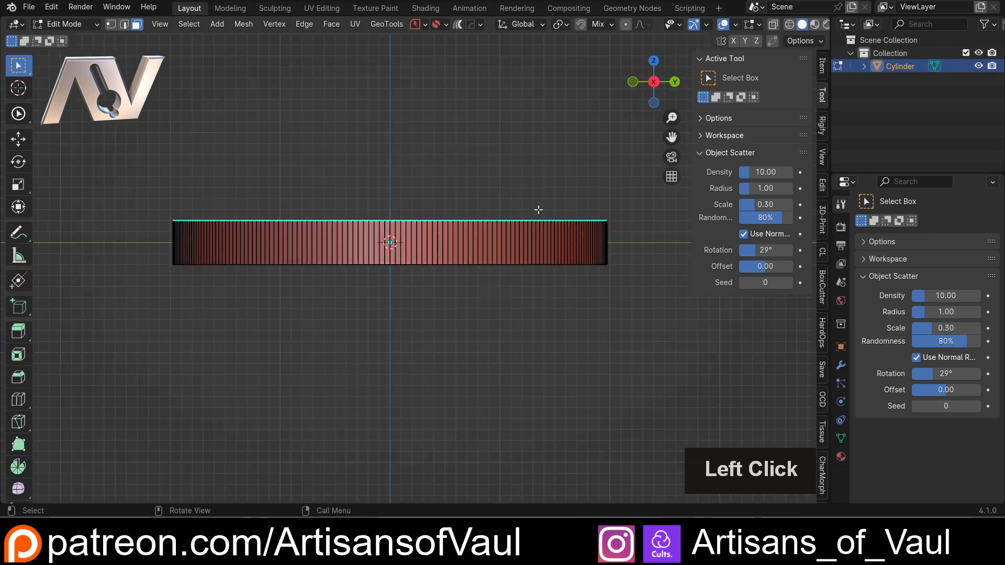
pyautogui.moveTo(482, 142); pyautogui.dragTo(484, 176, button='middle')
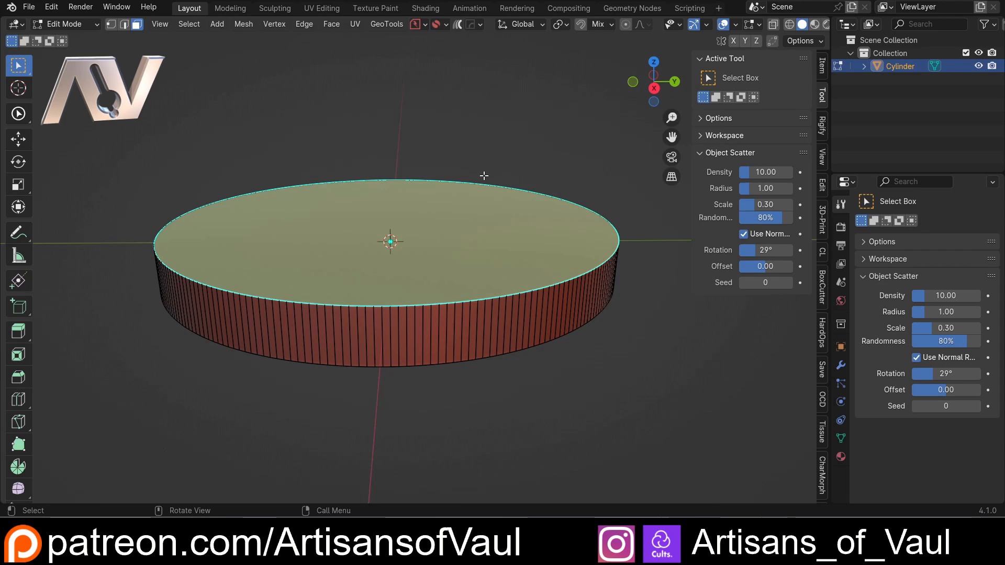
pyautogui.moveTo(313, 342); pyautogui.dragTo(252, 288, button='middle')
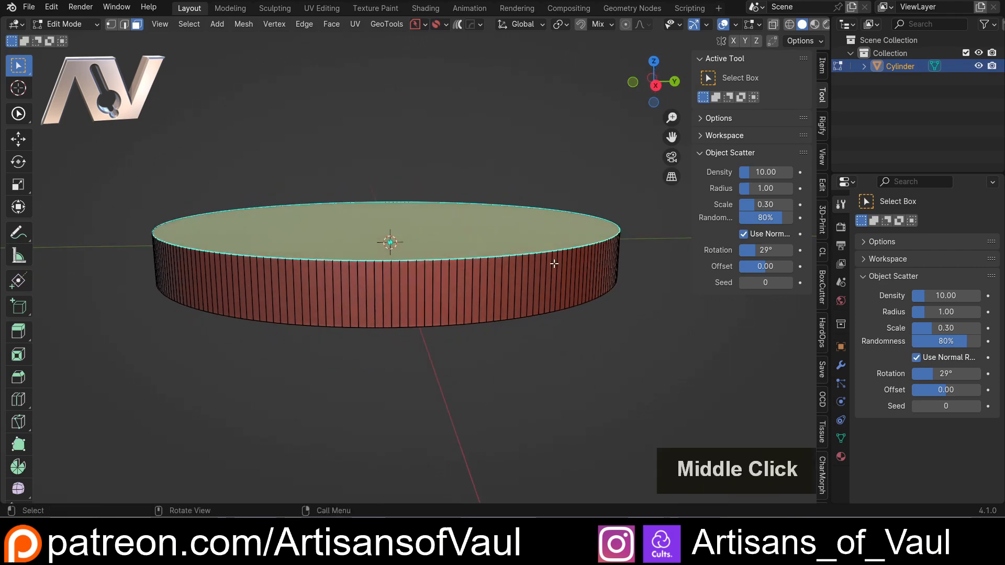
pyautogui.keyDown('alt'); pyautogui.click(417, 293); pyautogui.keyUp('alt')
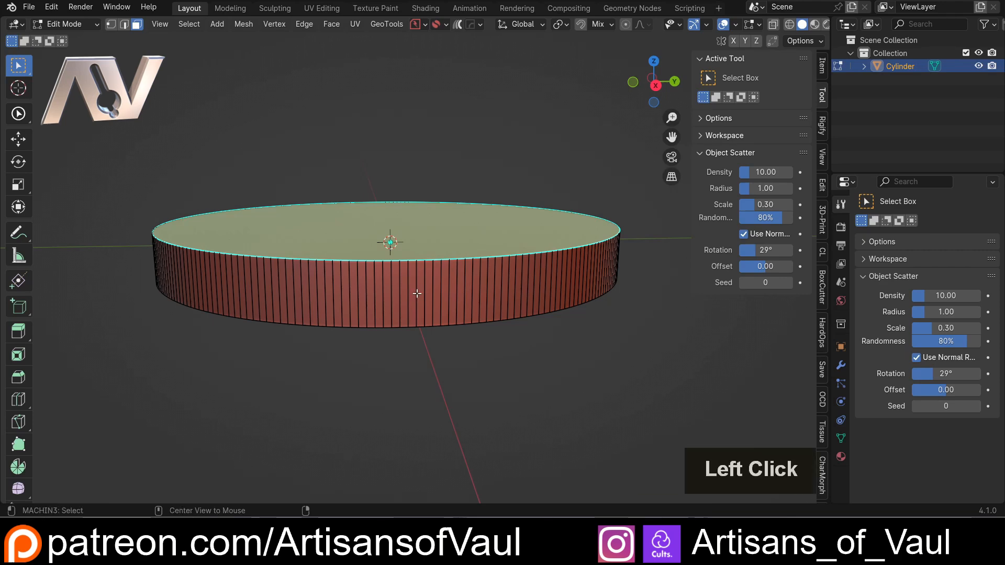
pyautogui.scroll(2, 416, 294)
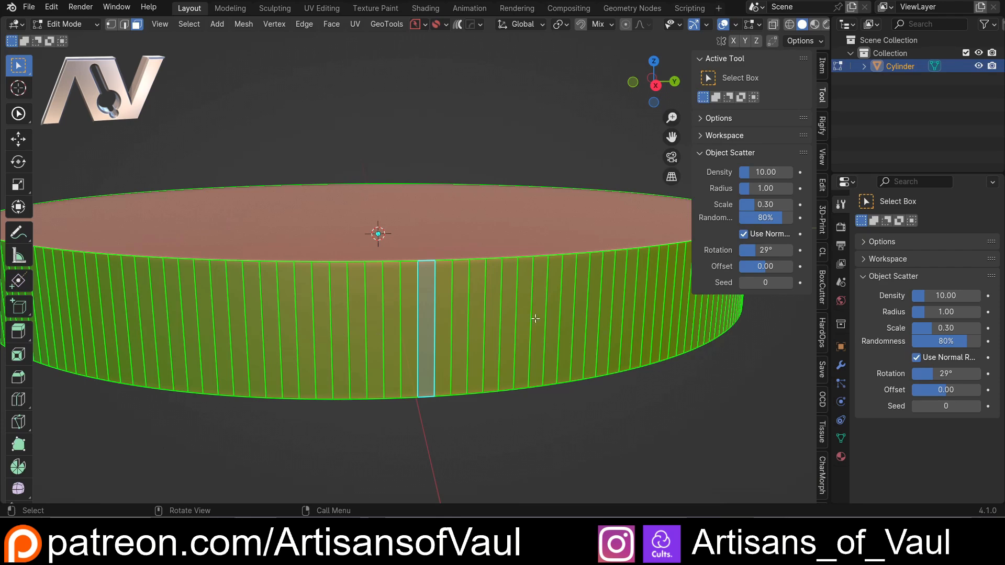
pyautogui.scroll(-3, 455, 306)
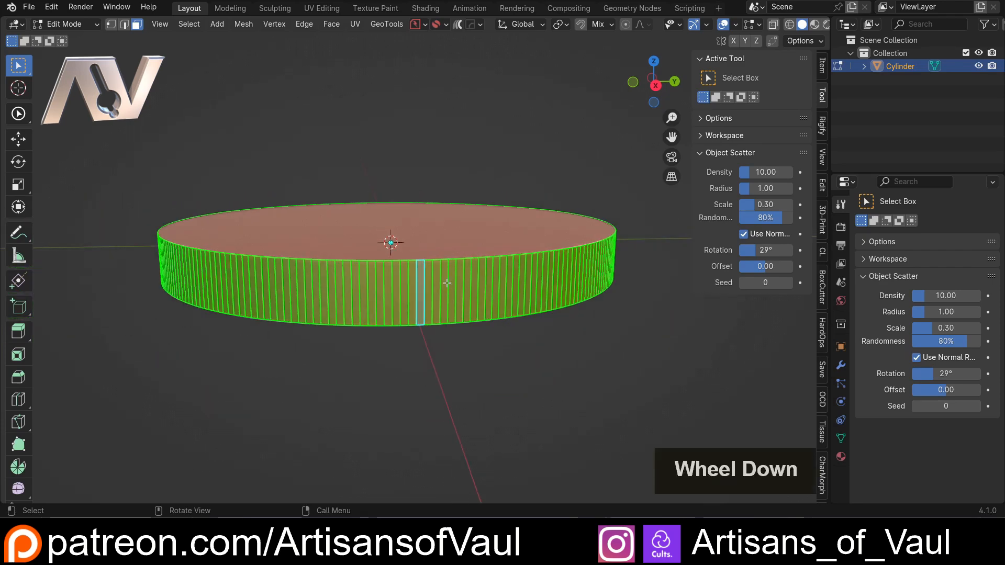
pyautogui.press('x')
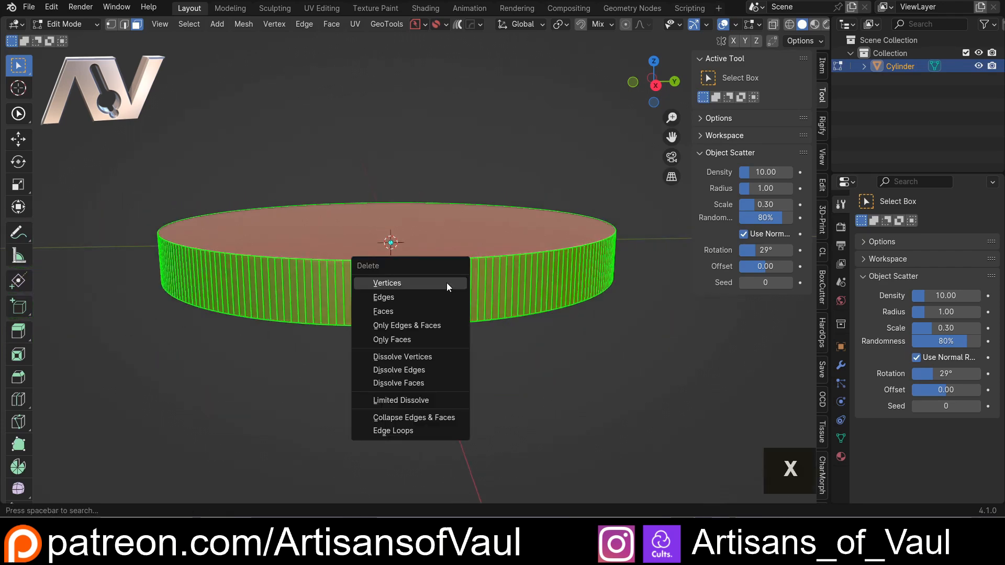
pyautogui.click(403, 310)
# Examine the remaining top and bottom discs by selecting each face in turn
pyautogui.moveTo(355, 294); pyautogui.dragTo(303, 278, button='middle')
pyautogui.moveTo(290, 309); pyautogui.dragTo(291, 284, button='middle')
pyautogui.click(415, 262)
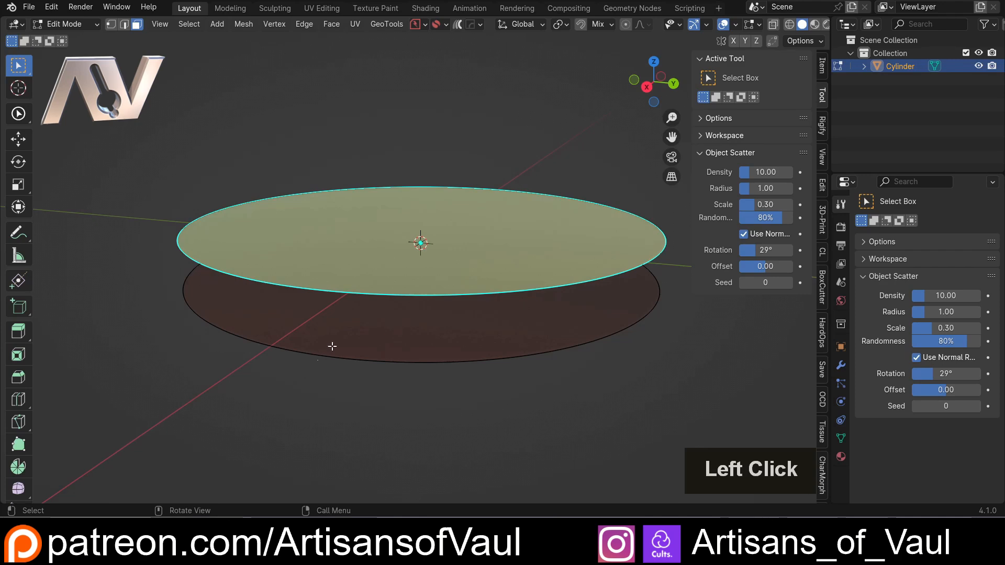
pyautogui.click(346, 335)
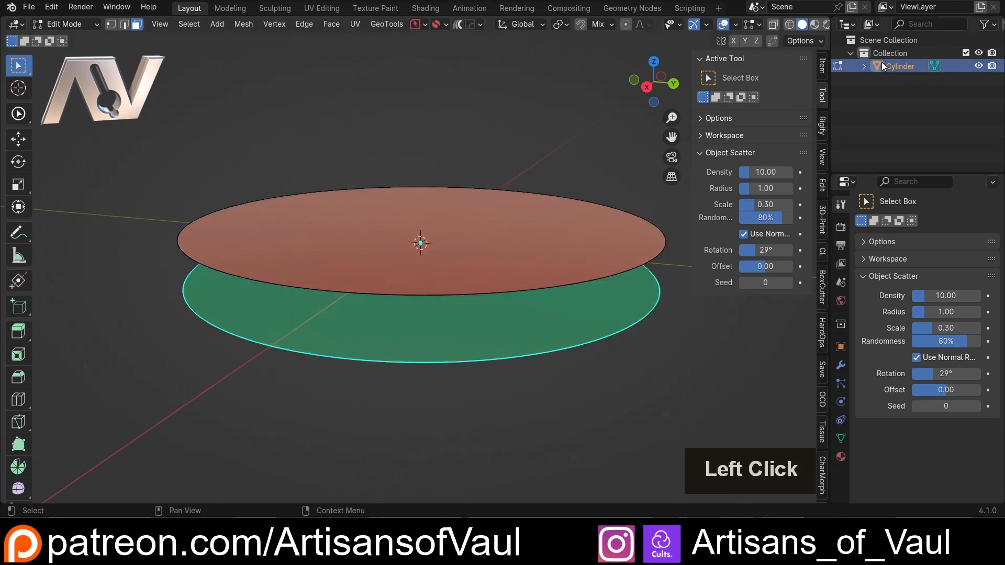
pyautogui.click(901, 67)
pyautogui.click(434, 227)
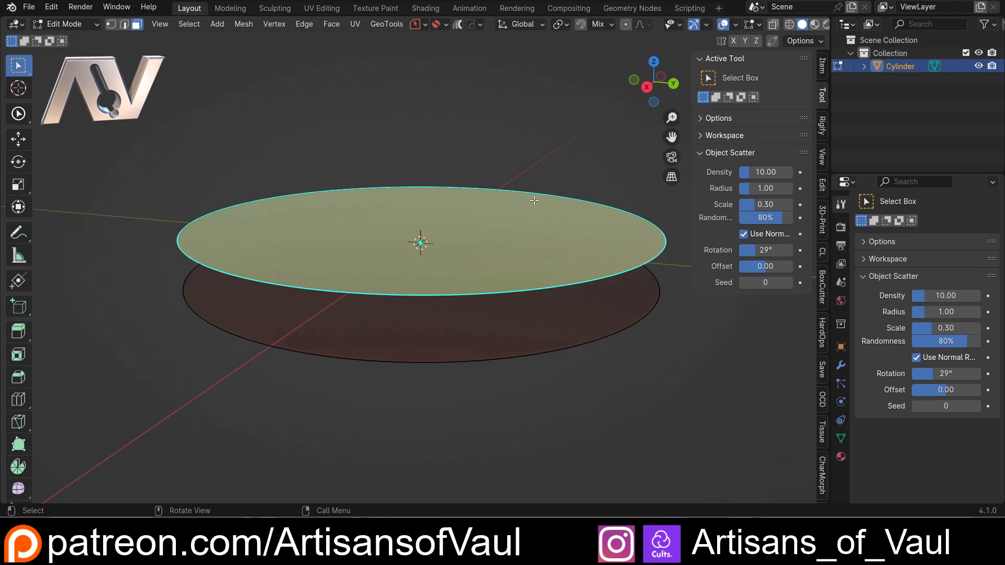
pyautogui.click(381, 337)
pyautogui.click(386, 241)
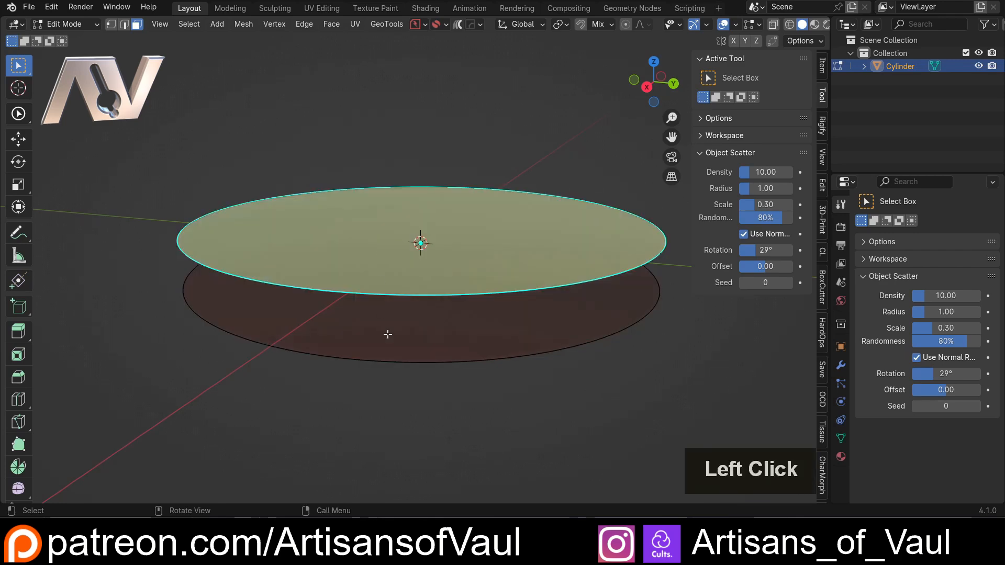
pyautogui.click(390, 339)
pyautogui.click(398, 283)
# Return to Object Mode and display the object's transform values to check its dimensions
pyautogui.press('Tab')
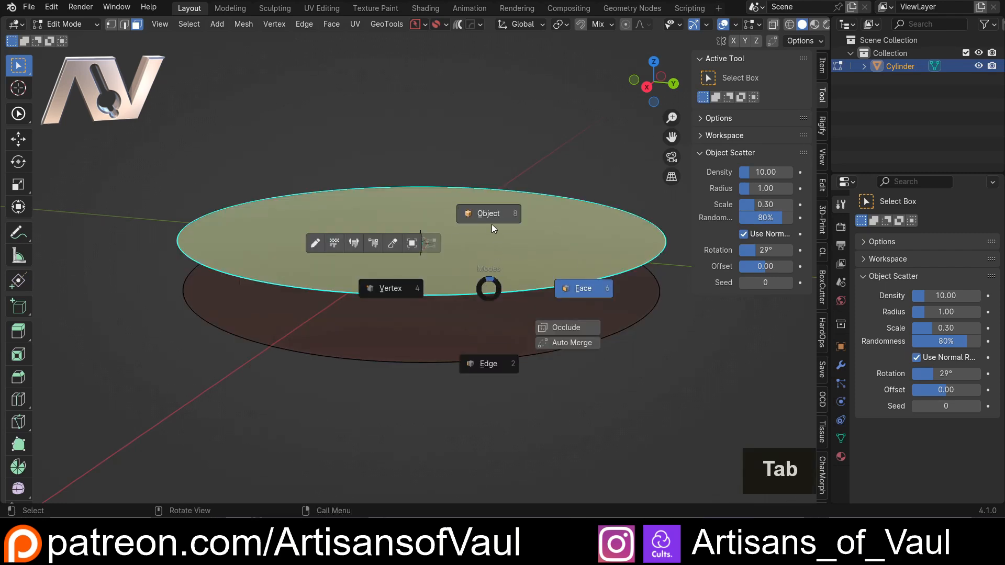
pyautogui.click(822, 66)
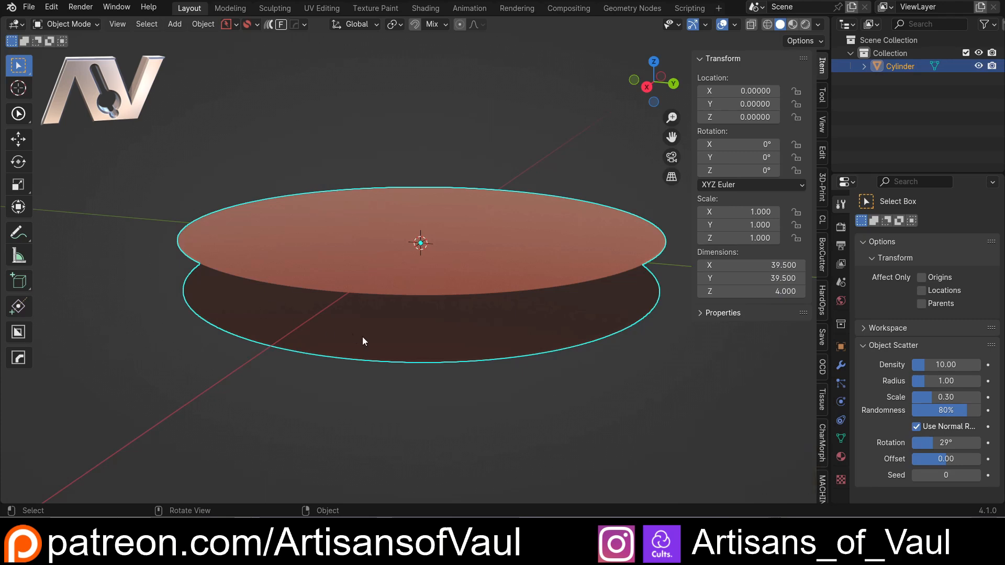
pyautogui.click(355, 287)
pyautogui.scroll(-1, 354, 287)
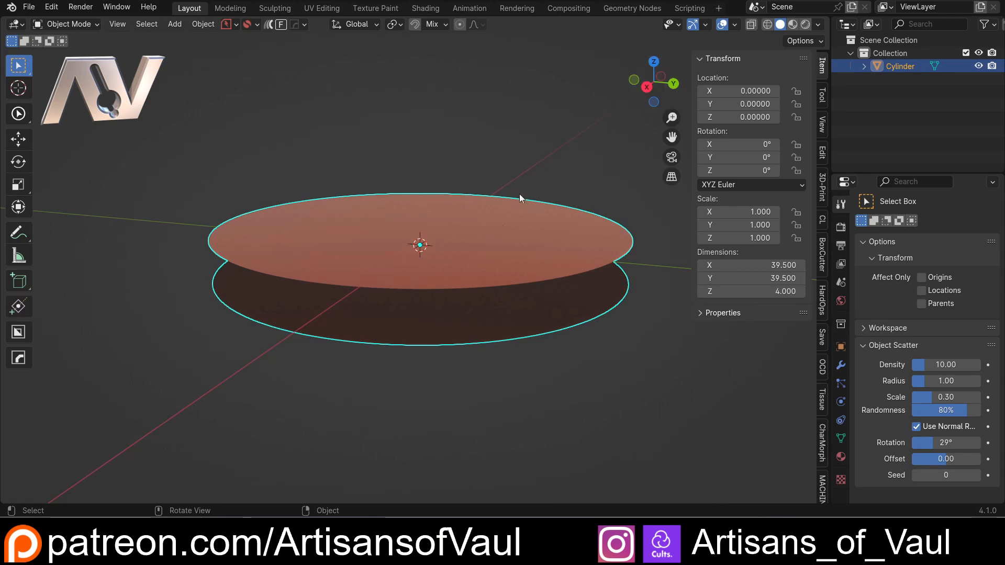
pyautogui.scroll(2, 471, 224)
# Enter Edit Mode, separate the top face by selection into its own object, and check that only the bottom disc stays editable
pyautogui.press('Tab')
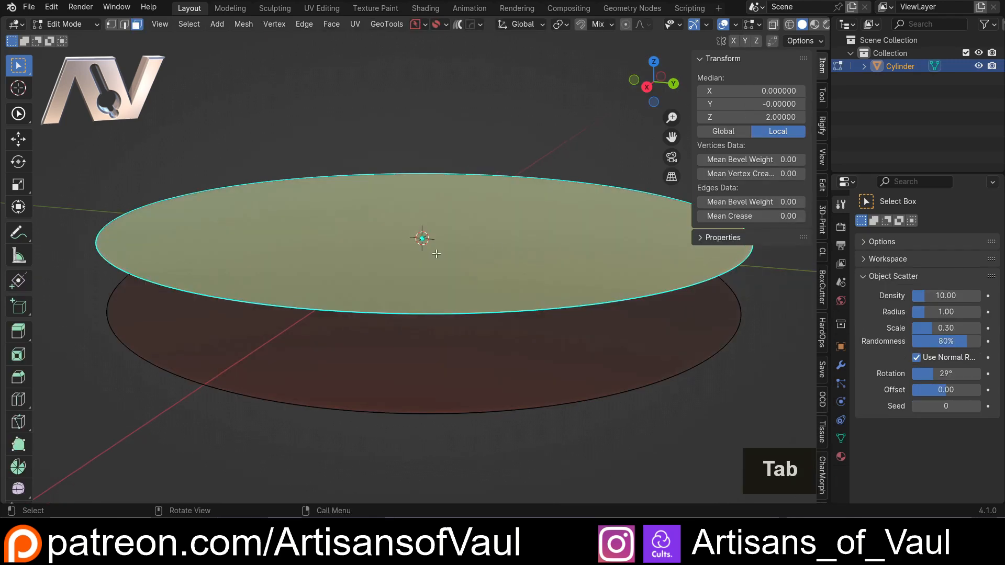
pyautogui.click(421, 235)
pyautogui.scroll(-2, 451, 235)
pyautogui.press('p')
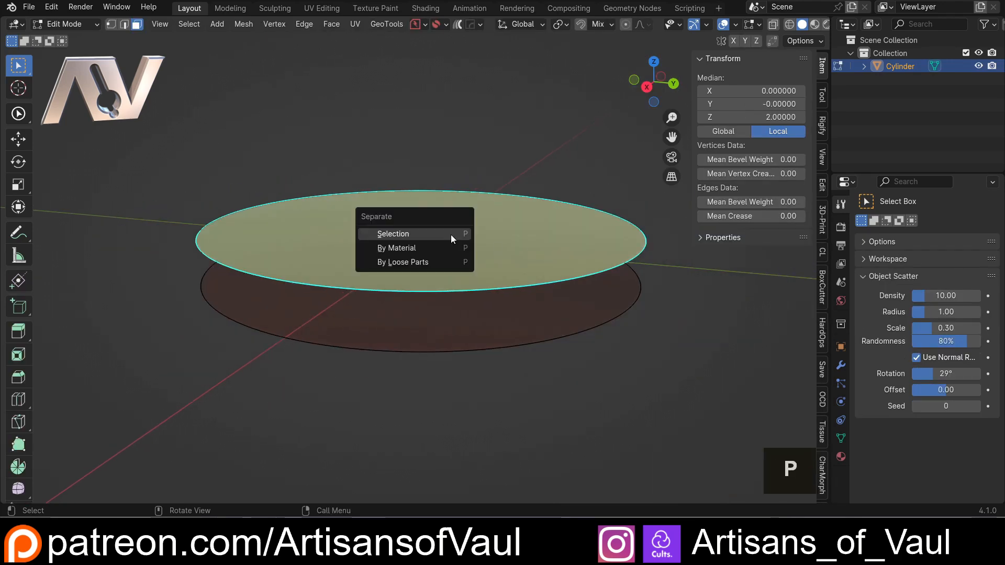
pyautogui.click(453, 239)
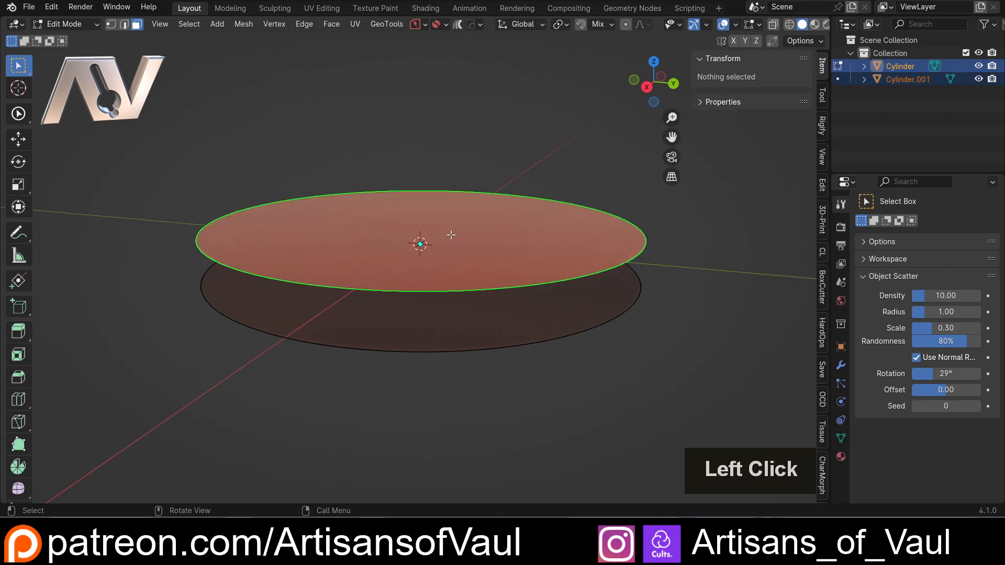
pyautogui.click(384, 332)
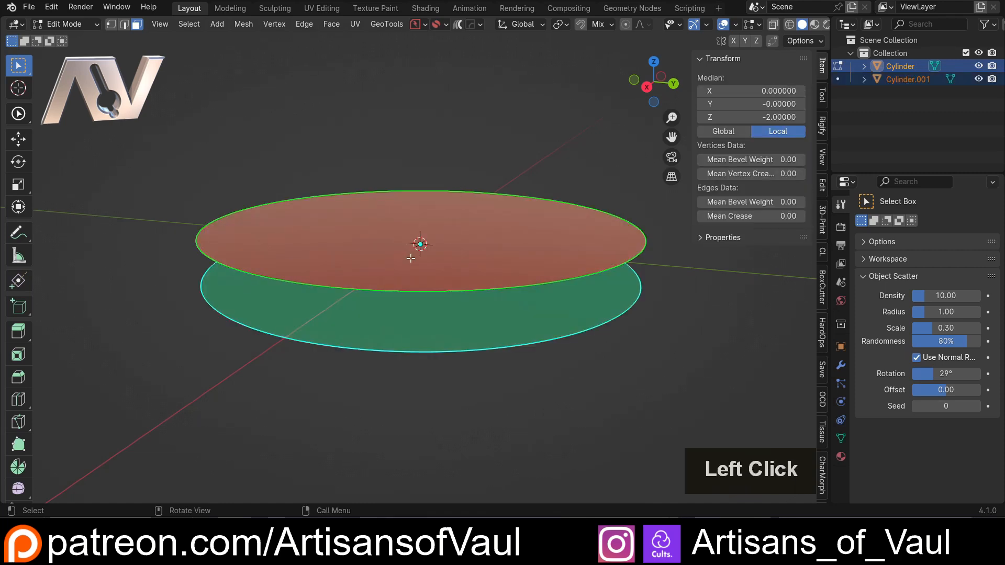
pyautogui.doubleClick(408, 185)
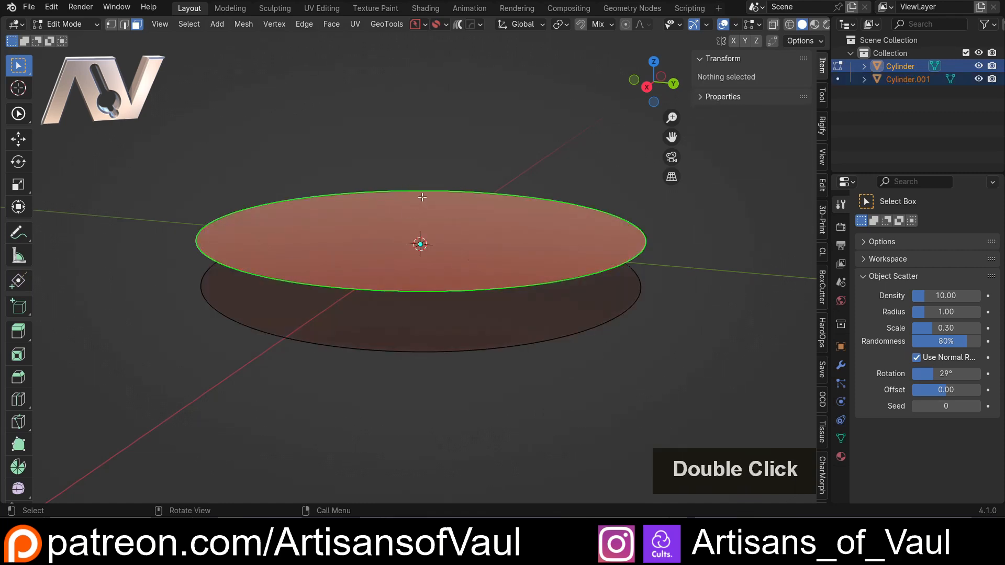
# Return to Object Mode, select the separated top disc and set its X and Y dimensions to 37
pyautogui.press('Tab')
pyautogui.click(432, 122)
pyautogui.click(351, 276)
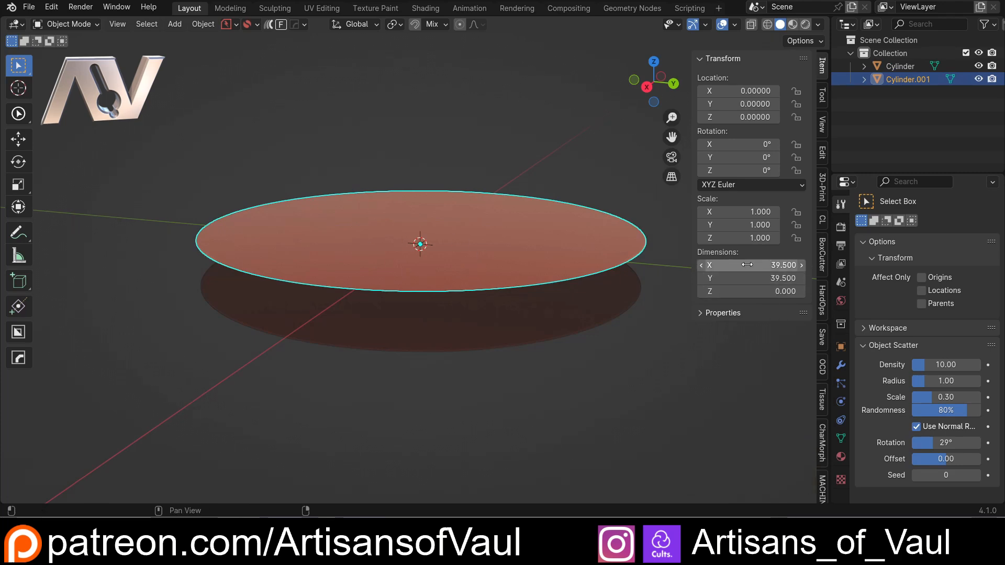
pyautogui.moveTo(751, 264); pyautogui.dragTo(752, 279)
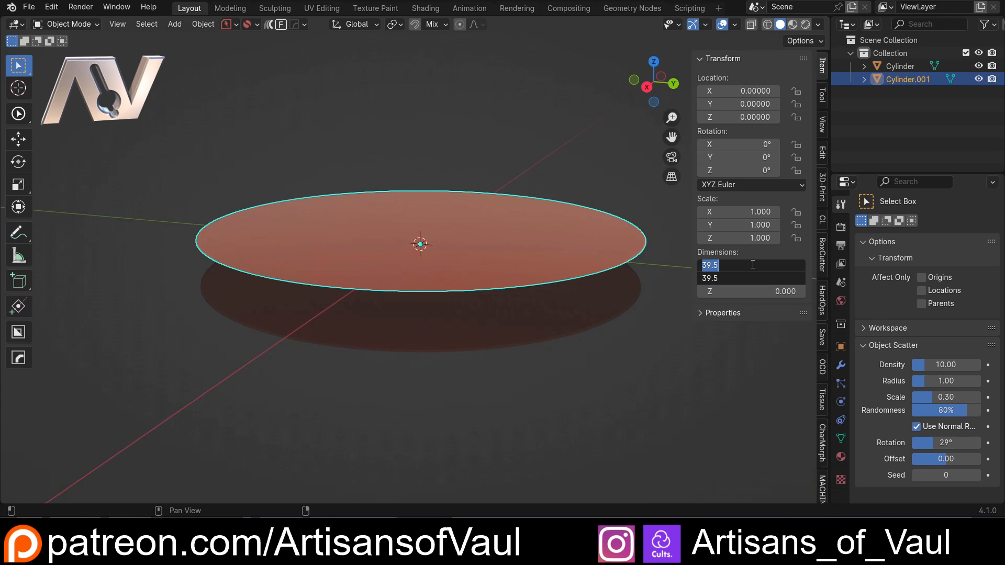
pyautogui.write('37')
pyautogui.press('Return')
# Add the bottom disc to the selection and join the two discs into one object
pyautogui.moveTo(538, 253); pyautogui.dragTo(505, 263, button='middle')
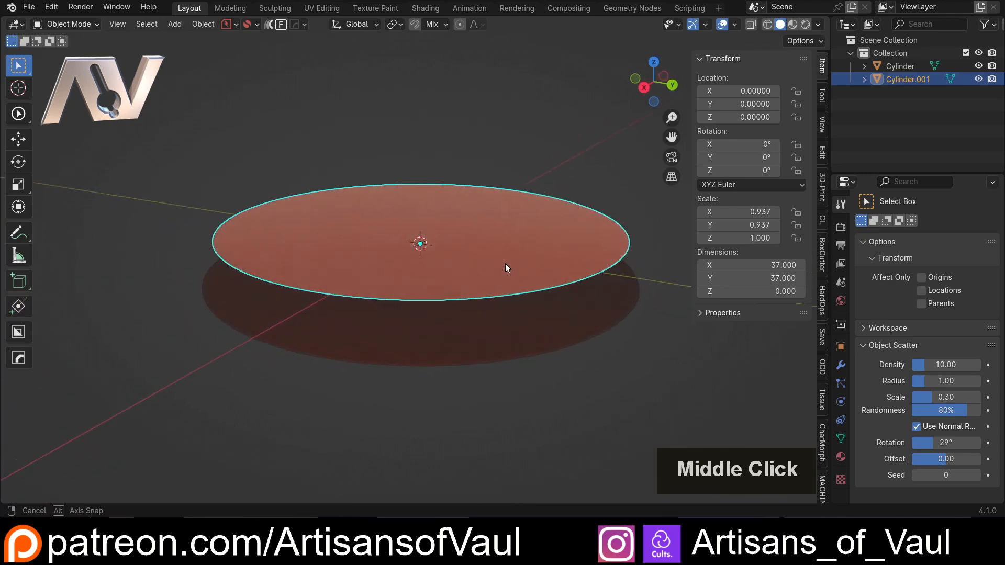
pyautogui.keyDown('shift'); pyautogui.click(454, 350); pyautogui.keyUp('shift')
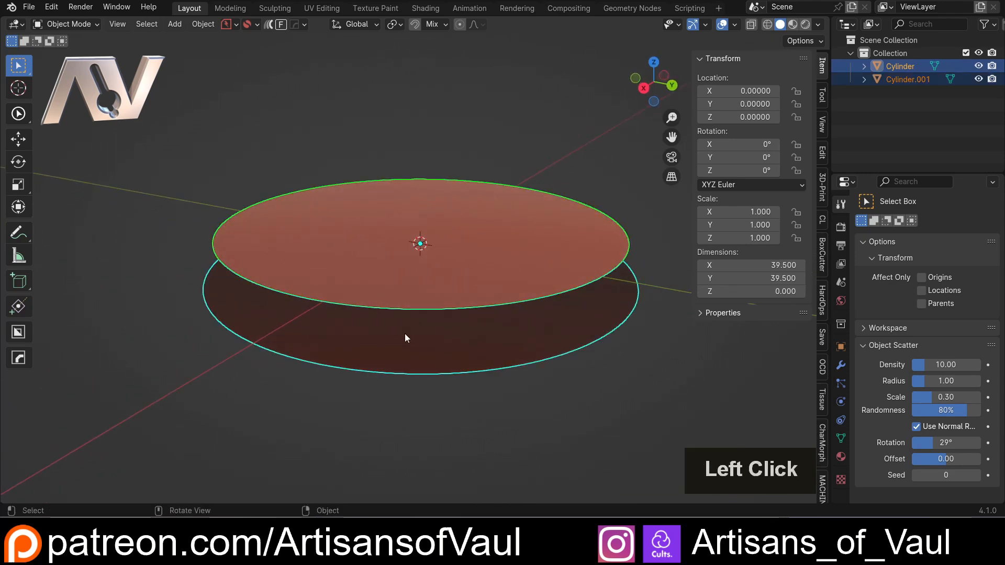
pyautogui.hotkey('ctrl', 'j')
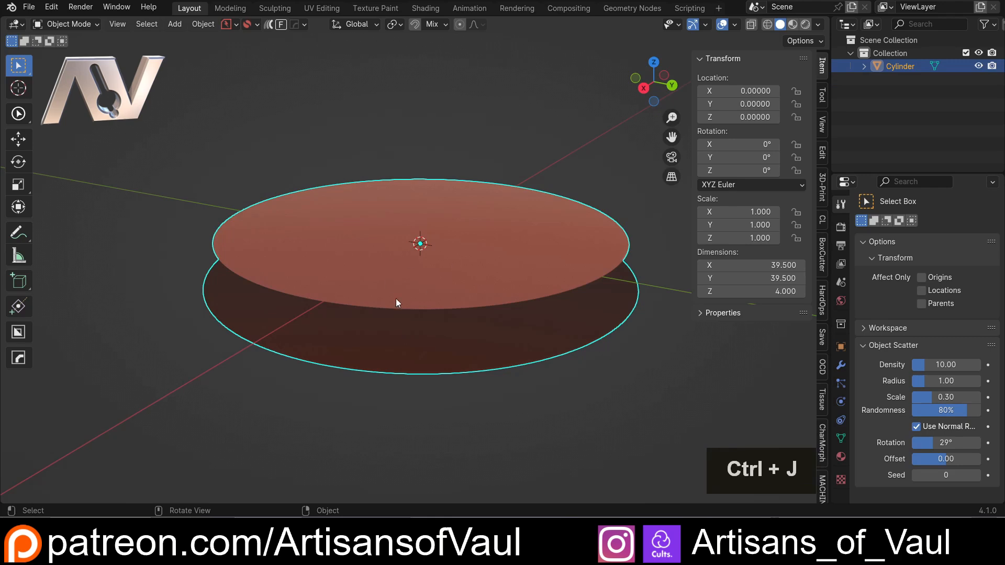
# Enter Edit Mode with edge selection, select the rim loops of both discs and connect them with Bridge Edge Loops
pyautogui.moveTo(396, 303)
pyautogui.mouseDown(button='middle')
pyautogui.moveTo(394, 274)
pyautogui.moveTo(377, 329)
pyautogui.moveTo(388, 286)
pyautogui.mouseUp(button='middle')
pyautogui.press('Tab')
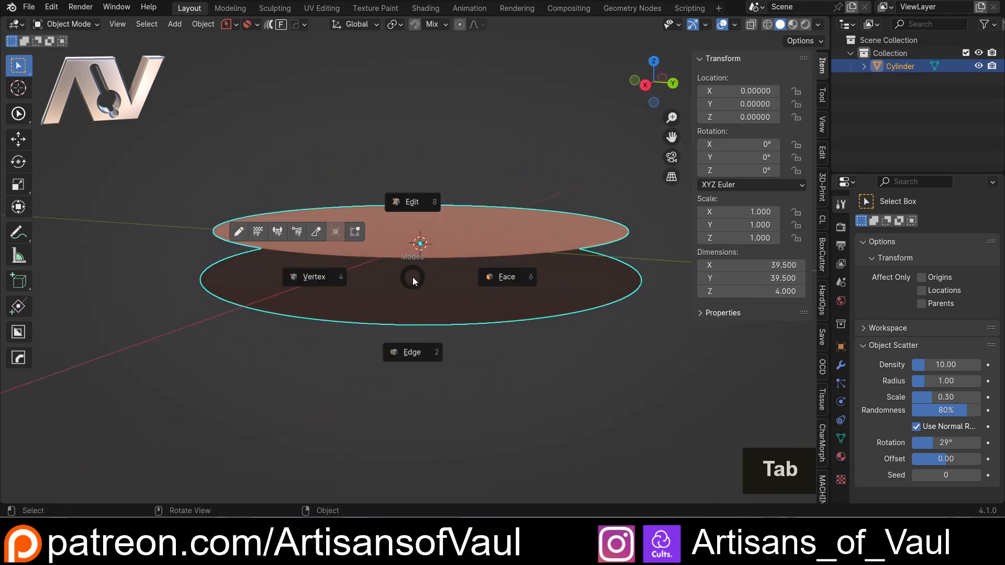
pyautogui.click(412, 352)
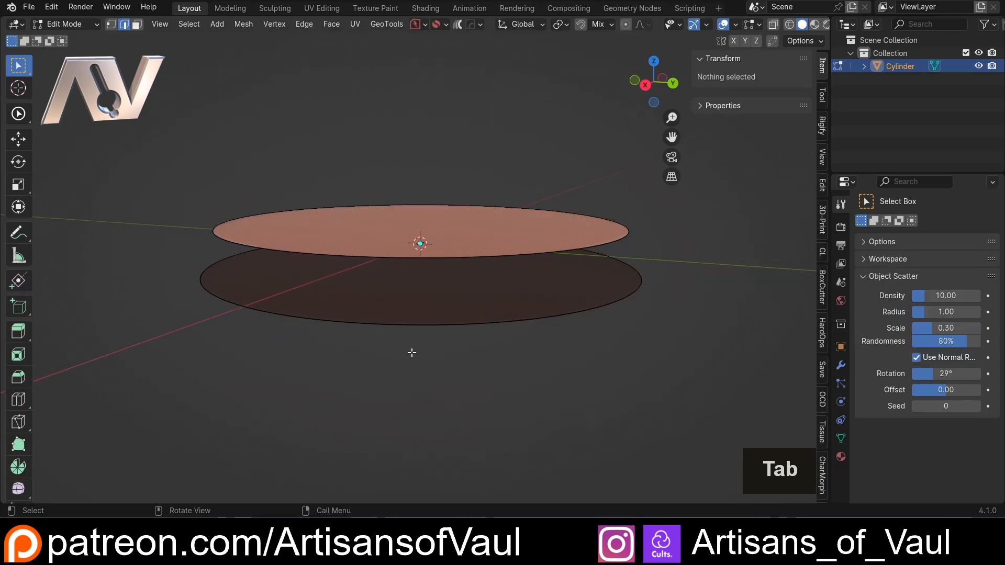
pyautogui.moveTo(425, 343); pyautogui.dragTo(414, 410, button='middle')
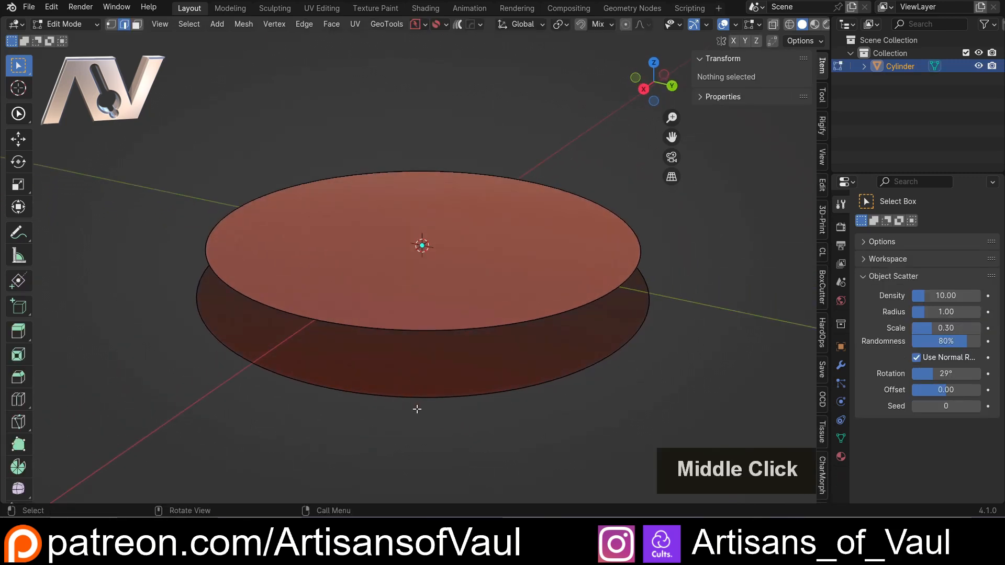
pyautogui.keyDown('alt'); pyautogui.click(423, 399); pyautogui.keyUp('alt')
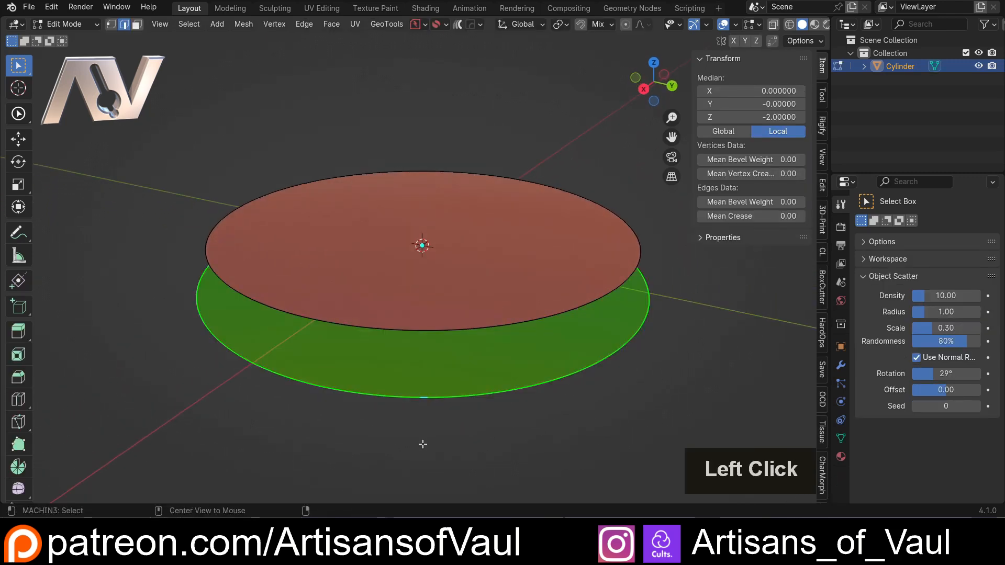
pyautogui.moveTo(434, 423); pyautogui.dragTo(400, 401, button='middle')
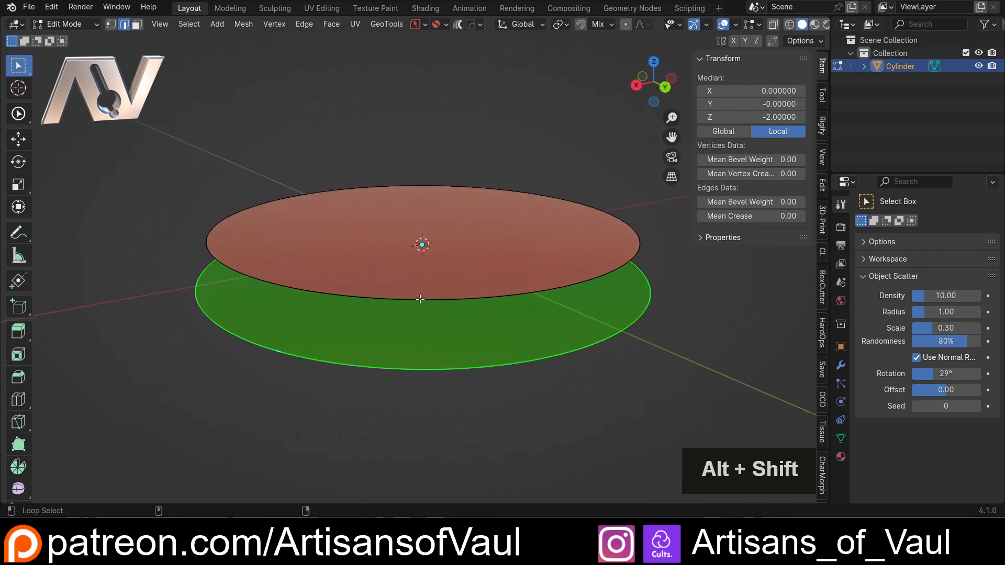
pyautogui.keyDown('alt'); pyautogui.keyDown('shift'); pyautogui.click(422, 300); pyautogui.keyUp('shift'); pyautogui.keyUp('alt')
pyautogui.moveTo(419, 298)
pyautogui.mouseDown(button='middle')
pyautogui.moveTo(410, 316)
pyautogui.moveTo(411, 282)
pyautogui.moveTo(409, 306)
pyautogui.mouseUp(button='middle')
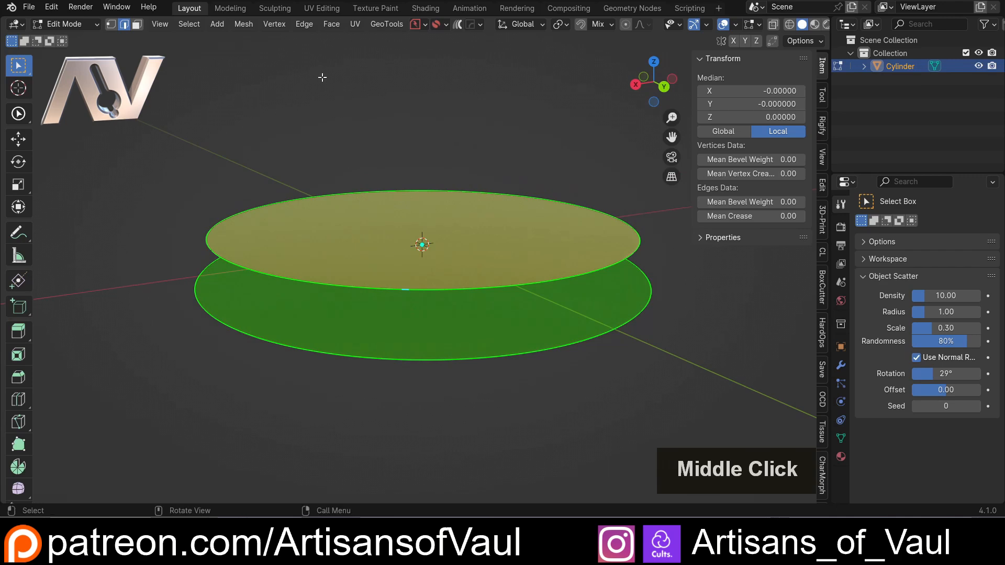
pyautogui.click(308, 26)
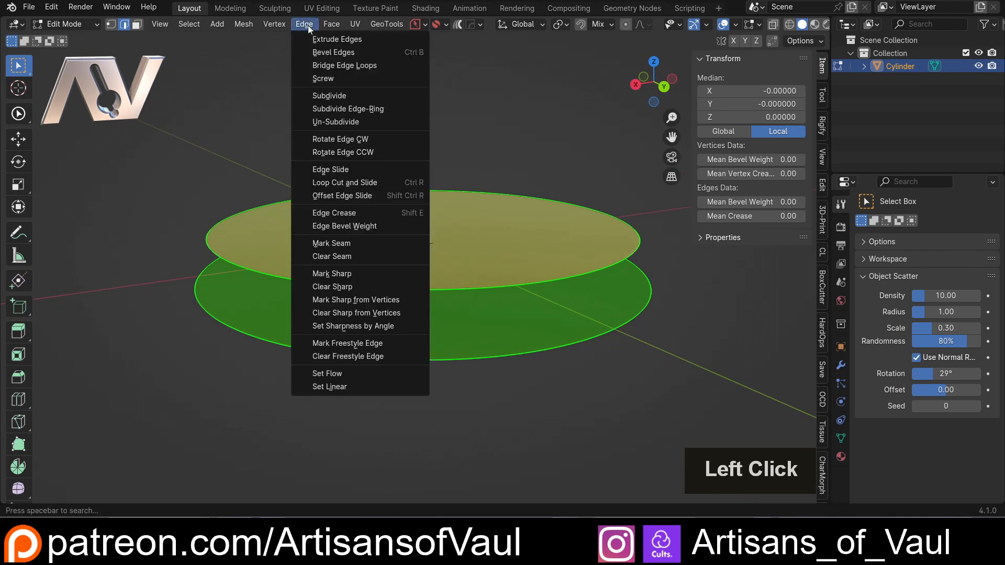
pyautogui.click(328, 67)
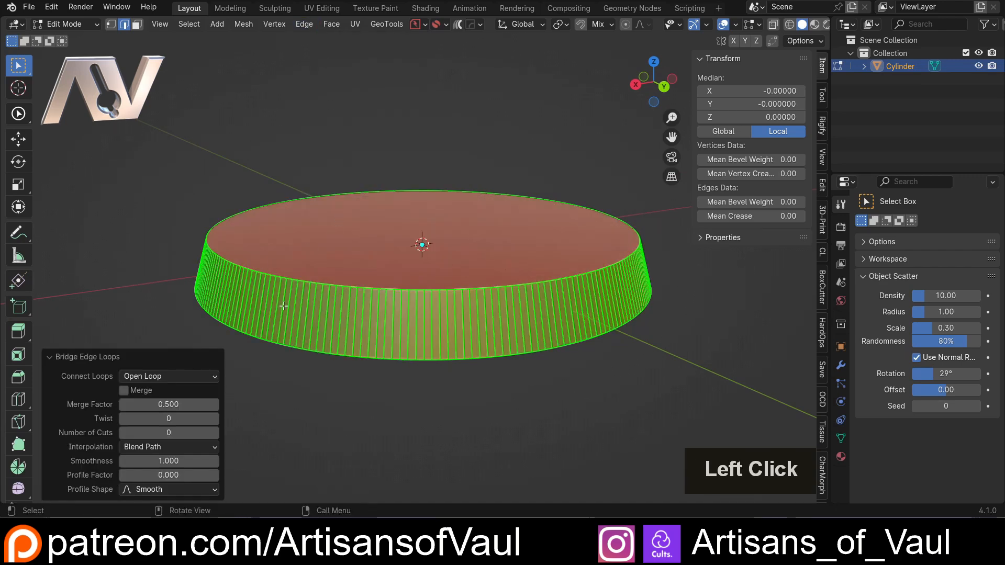
# Return to Object Mode and deselect the tapered disc
pyautogui.moveTo(420, 334)
pyautogui.mouseDown(button='middle')
pyautogui.moveTo(422, 314)
pyautogui.moveTo(496, 288)
pyautogui.moveTo(435, 319)
pyautogui.mouseUp(button='middle')
pyautogui.press('Tab')
pyautogui.click(403, 173)
pyautogui.scroll(-3, 528, 329)
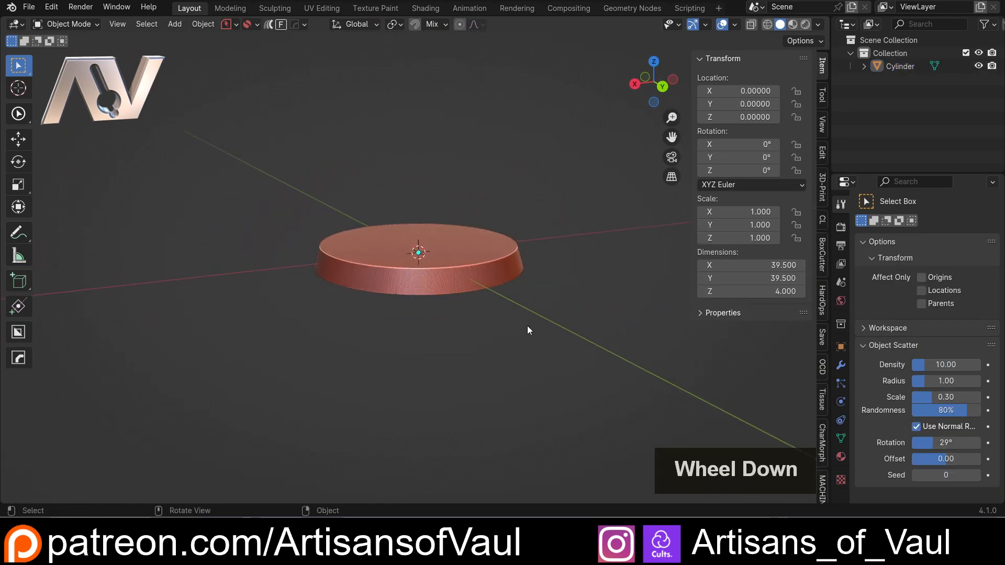
pyautogui.moveTo(528, 330); pyautogui.dragTo(400, 365, button='middle')
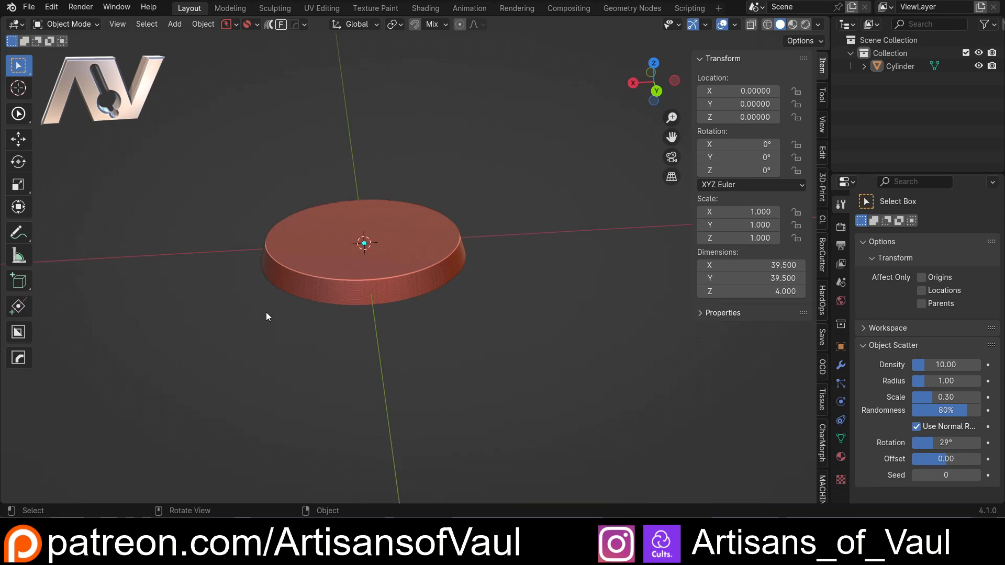
pyautogui.scroll(-1, 266, 314)
pyautogui.moveTo(273, 303); pyautogui.dragTo(261, 316, button='middle')
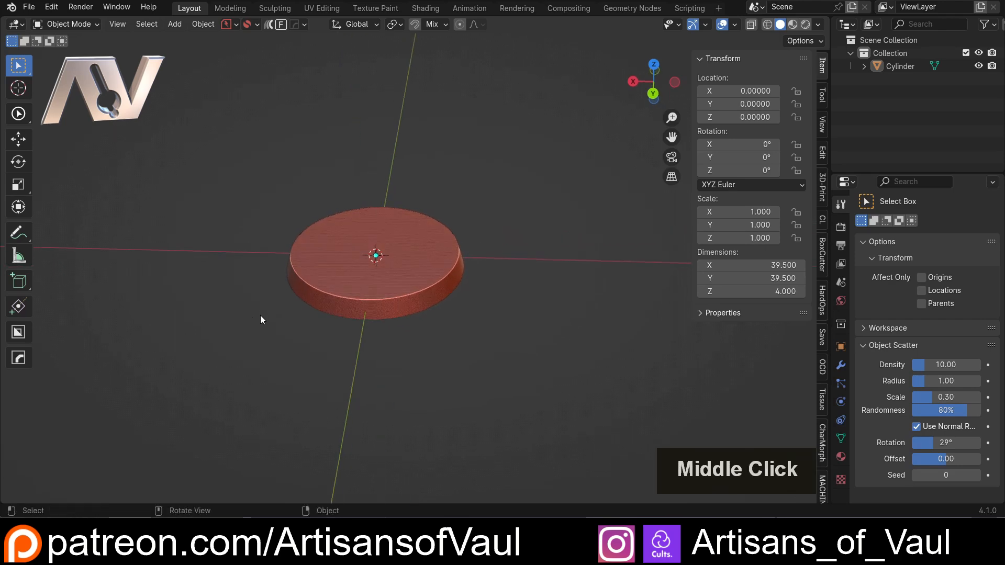
pyautogui.moveTo(333, 287); pyautogui.dragTo(428, 315, button='middle')
pyautogui.scroll(2, 345, 283)
pyautogui.click(387, 358)
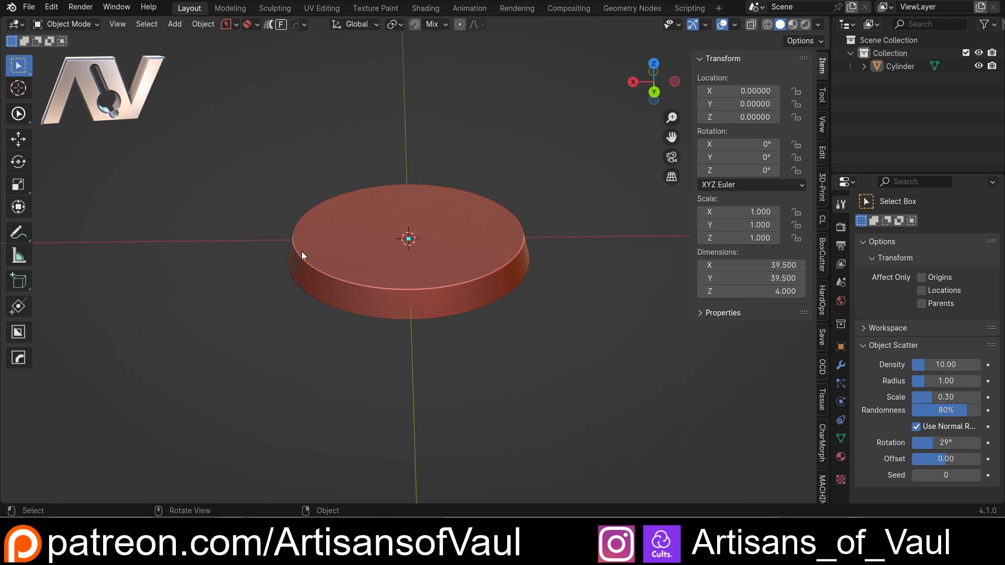
# Select the tapered disc and enter Edit Mode with face selection
pyautogui.moveTo(388, 274); pyautogui.dragTo(453, 269, button='middle')
pyautogui.click(408, 298)
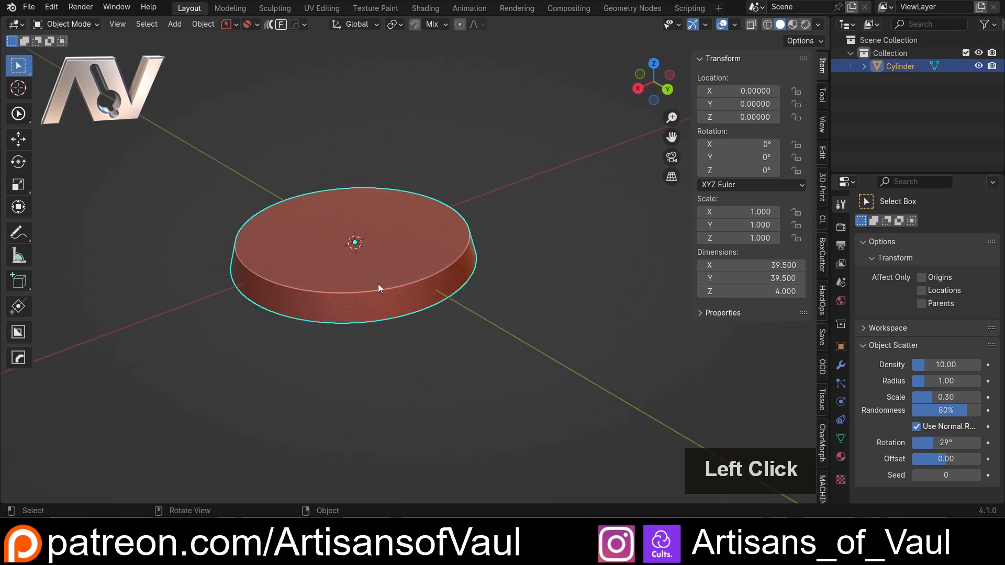
pyautogui.press('Tab')
pyautogui.click(469, 283)
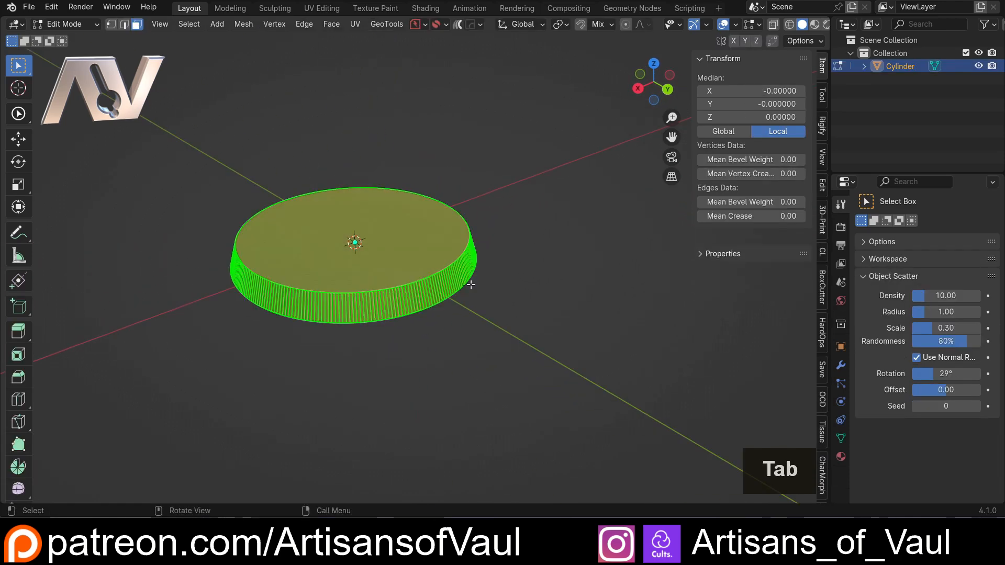
# Align the view to the X axis and select the side-wall face just on the positive Y side of the centre line
pyautogui.moveTo(354, 272); pyautogui.dragTo(332, 303, button='middle')
pyautogui.scroll(2, 354, 272)
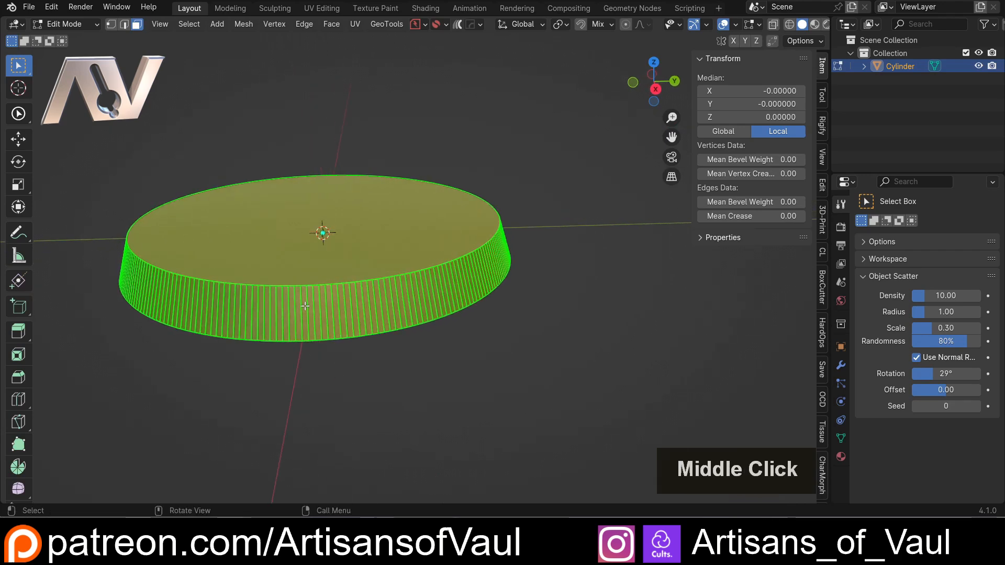
pyautogui.click(304, 322)
pyautogui.keyDown('shift'); pyautogui.moveTo(304, 321); pyautogui.dragTo(442, 271, button='middle'); pyautogui.keyUp('shift')
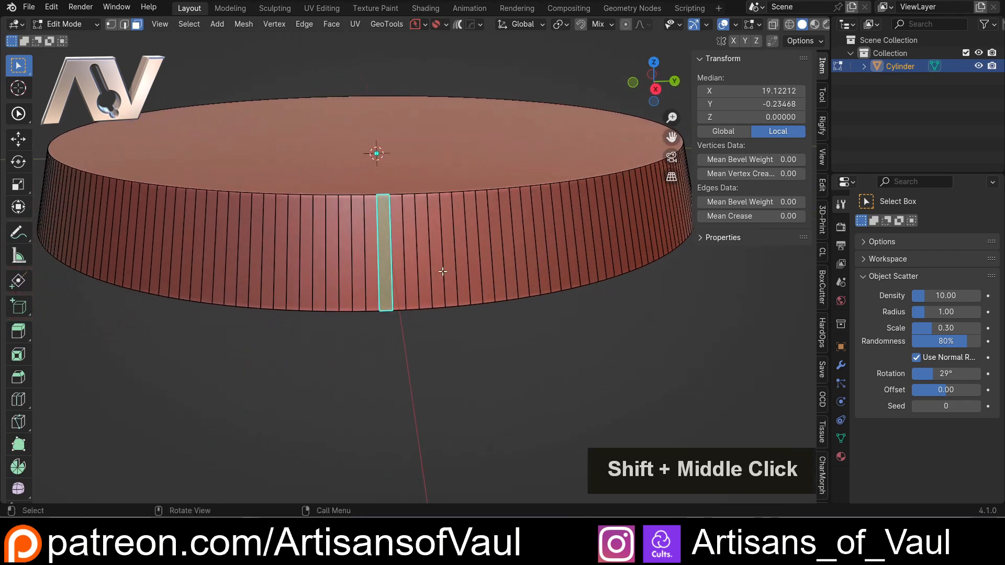
pyautogui.click(655, 89)
pyautogui.click(399, 276)
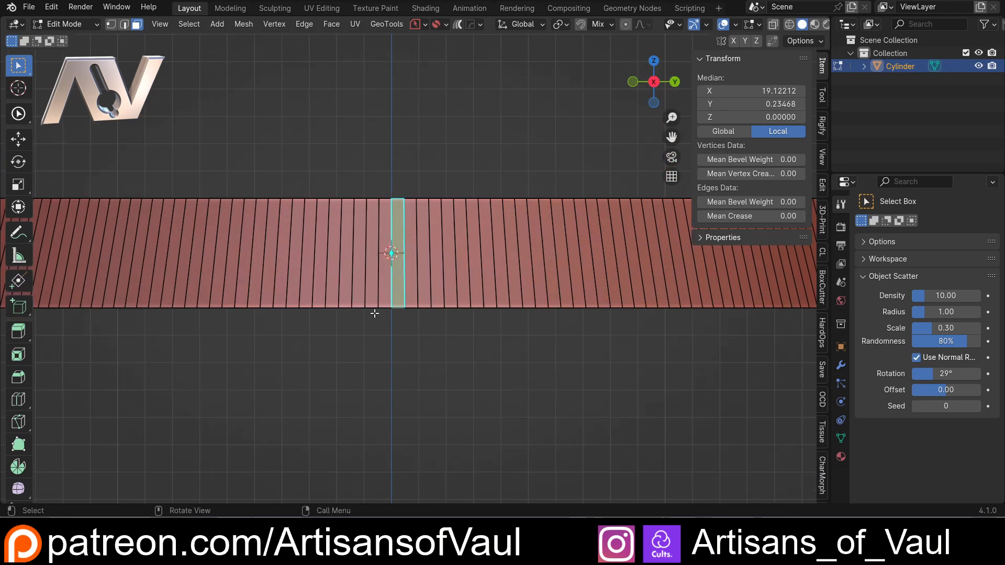
# Extend the face selection along the positive Y side of the wall with Pick Shortest Path, working around towards the opposite end
pyautogui.scroll(-4, 404, 311)
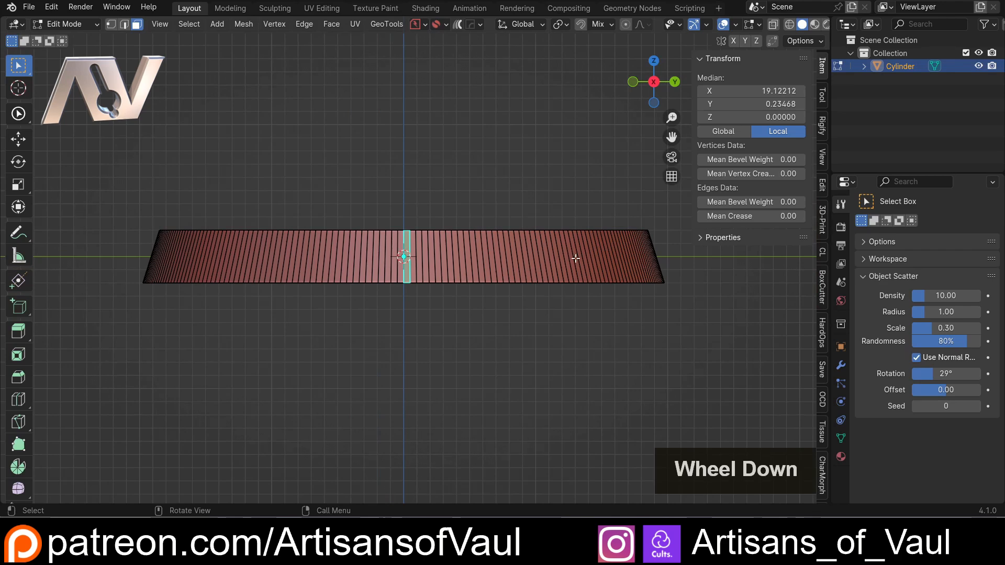
pyautogui.moveTo(575, 258); pyautogui.dragTo(541, 278, button='middle')
pyautogui.keyDown('ctrl'); pyautogui.click(595, 258); pyautogui.keyUp('ctrl')
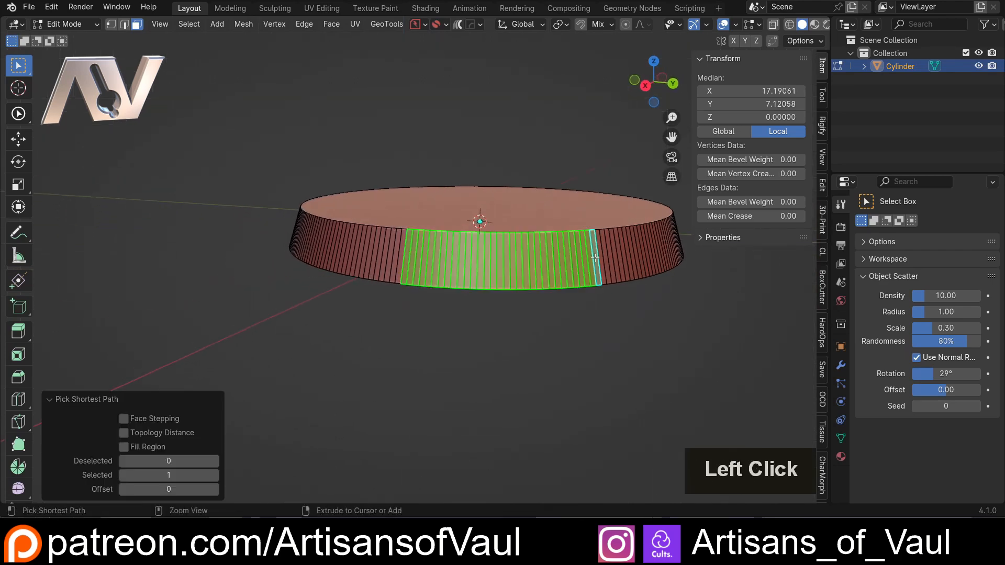
pyautogui.moveTo(635, 245); pyautogui.dragTo(528, 260, button='middle')
pyautogui.keyDown('shift'); pyautogui.moveTo(529, 261); pyautogui.dragTo(278, 234, button='middle'); pyautogui.keyUp('shift')
pyautogui.keyDown('ctrl'); pyautogui.click(510, 243); pyautogui.keyUp('ctrl')
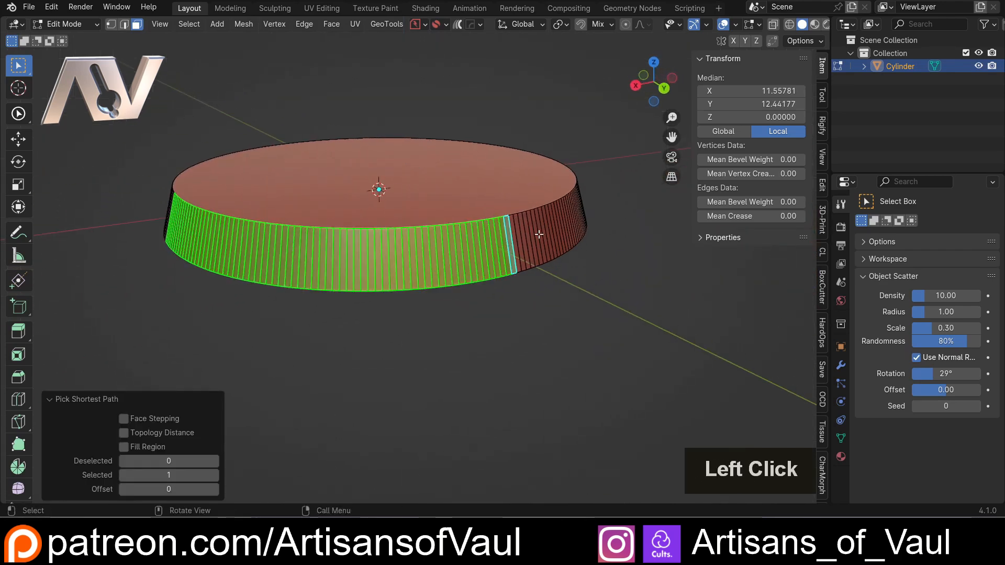
pyautogui.moveTo(539, 234); pyautogui.dragTo(453, 234, button='middle')
pyautogui.keyDown('shift'); pyautogui.moveTo(453, 233); pyautogui.dragTo(283, 207, button='middle'); pyautogui.keyUp('shift')
pyautogui.keyDown('ctrl'); pyautogui.click(467, 251); pyautogui.keyUp('ctrl')
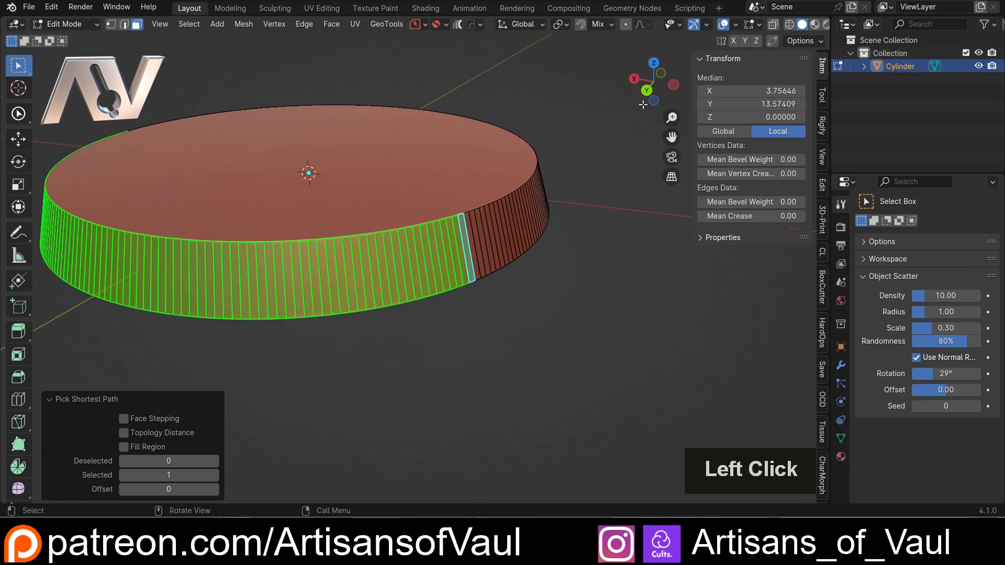
# Align the view to the negative X axis and extend the selection up to the centre line to complete half the side wall
pyautogui.click(671, 85)
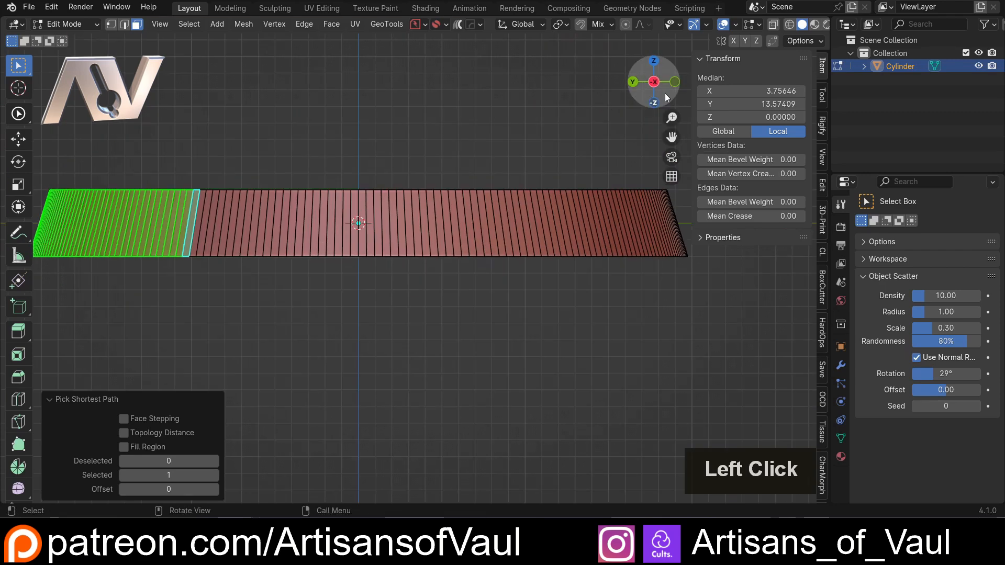
pyautogui.keyDown('ctrl'); pyautogui.click(353, 231); pyautogui.keyUp('ctrl')
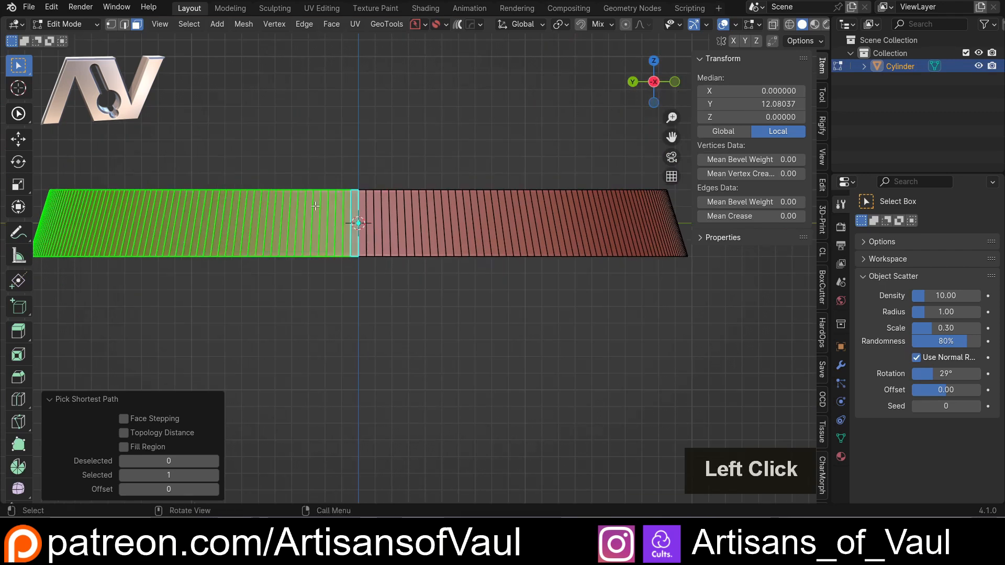
pyautogui.scroll(-3, 282, 194)
pyautogui.moveTo(282, 194); pyautogui.dragTo(466, 296, button='middle')
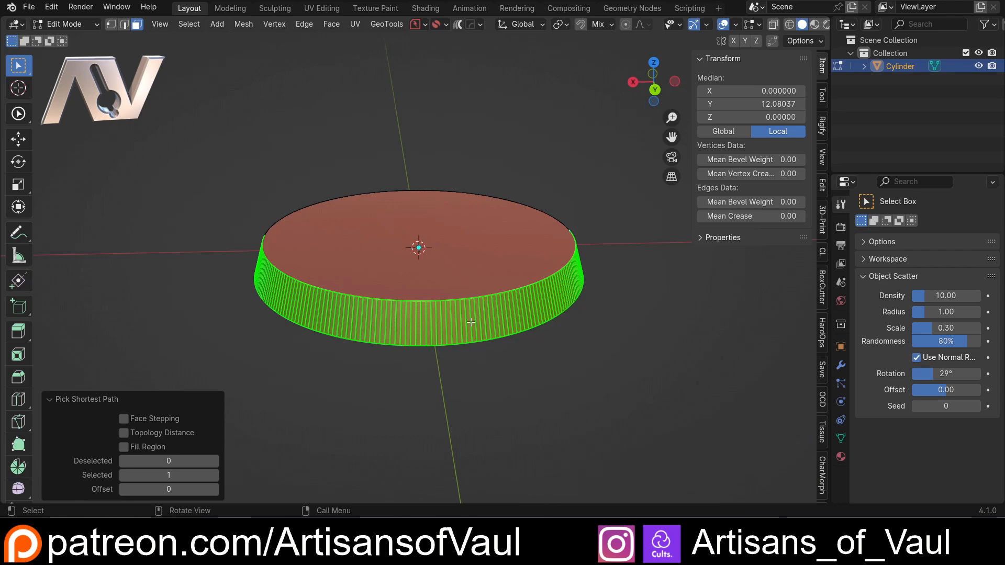
# Duplicate the selected half wall in place, separate the copy into its own object, and return to Object Mode
pyautogui.moveTo(471, 323); pyautogui.dragTo(339, 272, button='middle')
pyautogui.hotkey('shift', 'd')
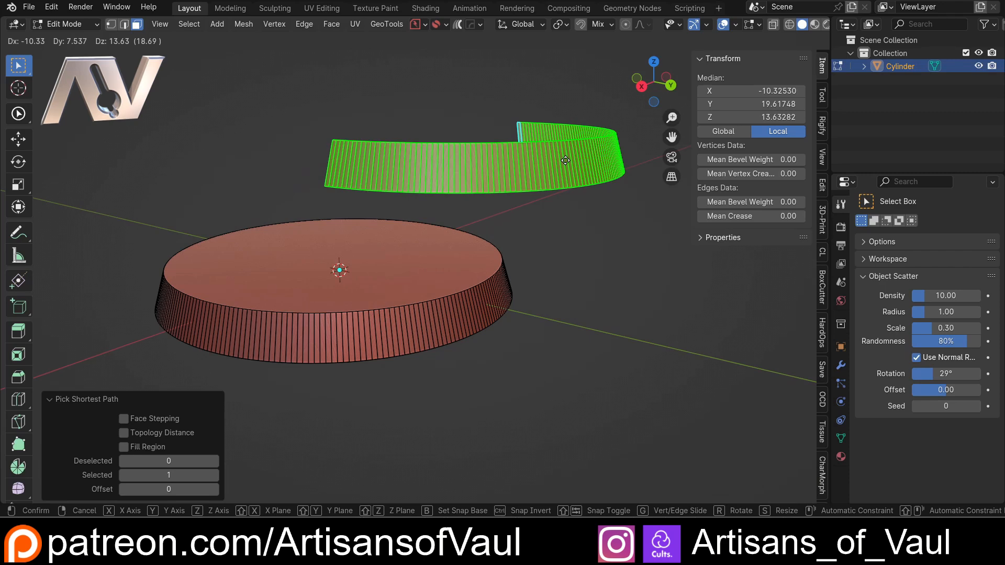
pyautogui.rightClick(565, 161)
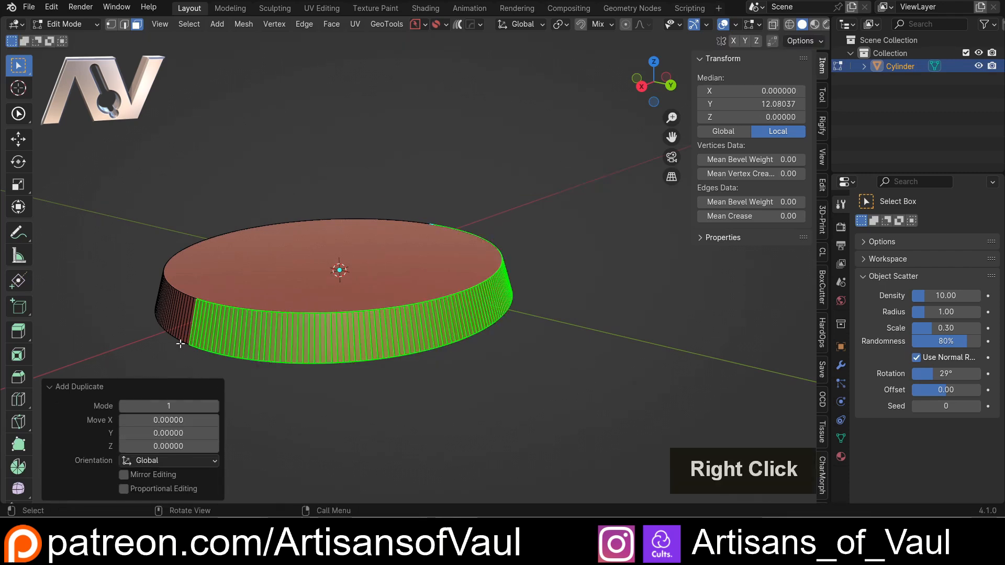
pyautogui.press('g')
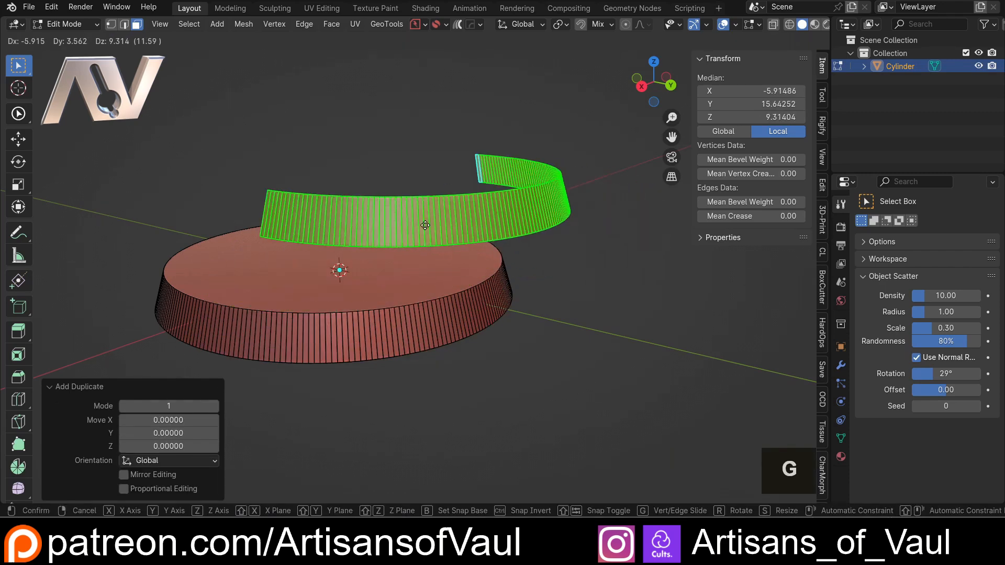
pyautogui.press('Escape')
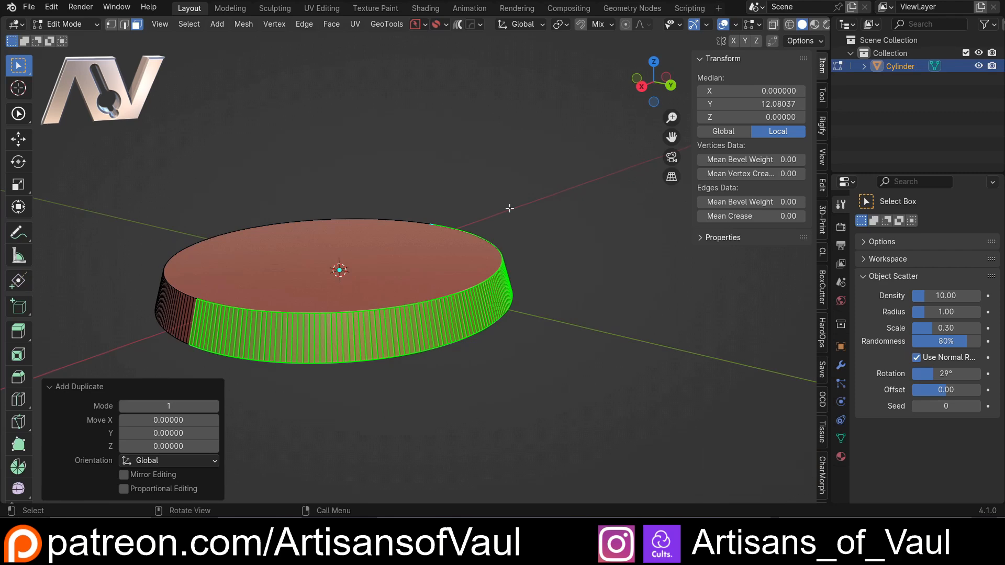
pyautogui.press('p')
pyautogui.click(510, 209)
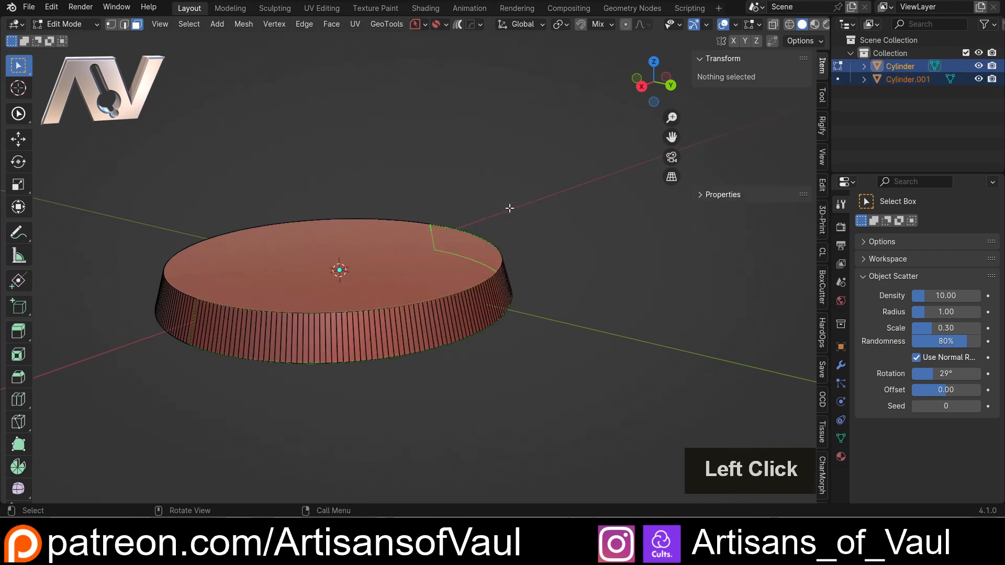
pyautogui.press('Tab')
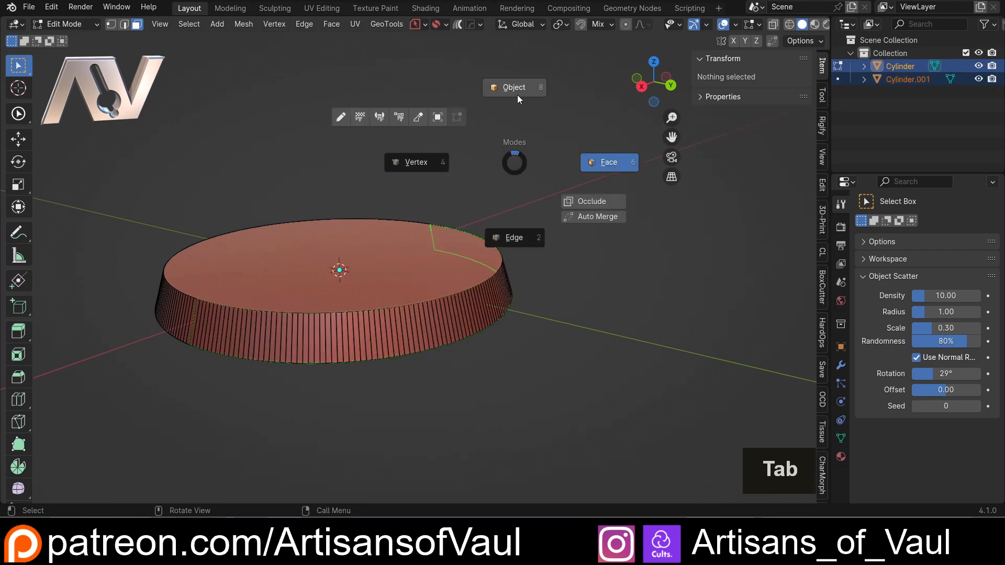
pyautogui.click(328, 171)
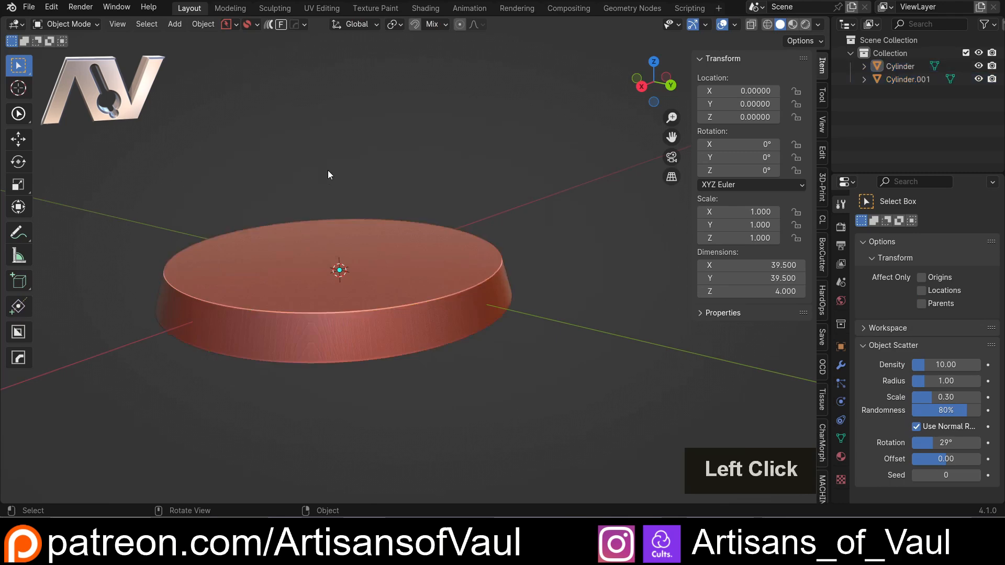
# Test-move the full disc and the separated half wall one after the other, cancelling each move
pyautogui.doubleClick(247, 287)
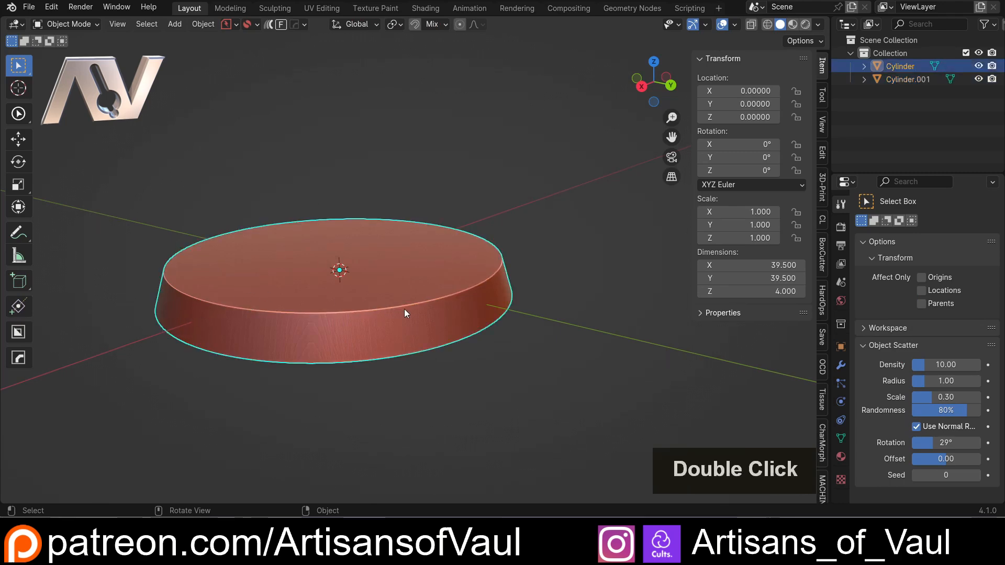
pyautogui.press('g')
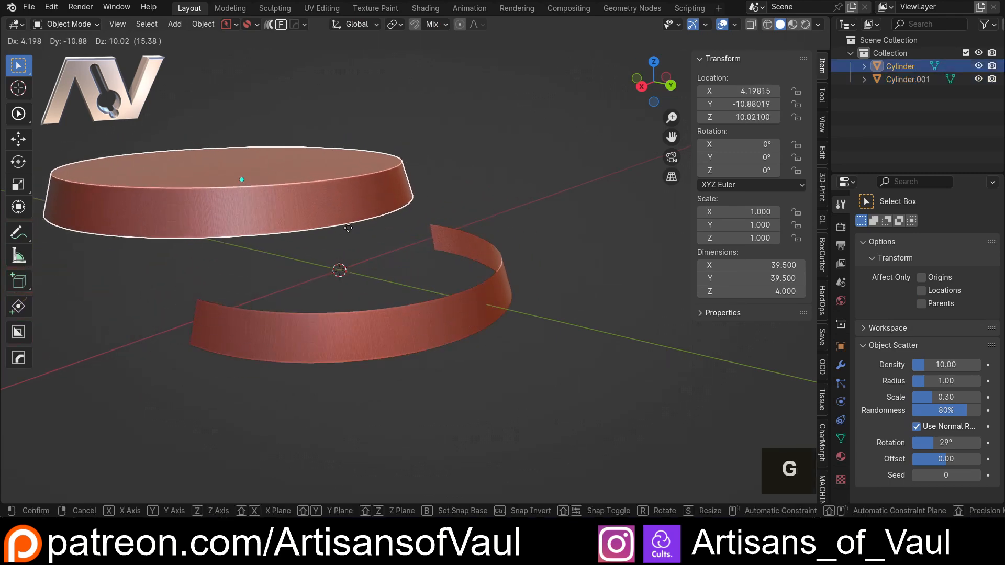
pyautogui.press('Escape')
pyautogui.click(370, 340)
pyautogui.moveTo(341, 340); pyautogui.dragTo(397, 325, button='middle')
pyautogui.press('g')
pyautogui.press('Escape')
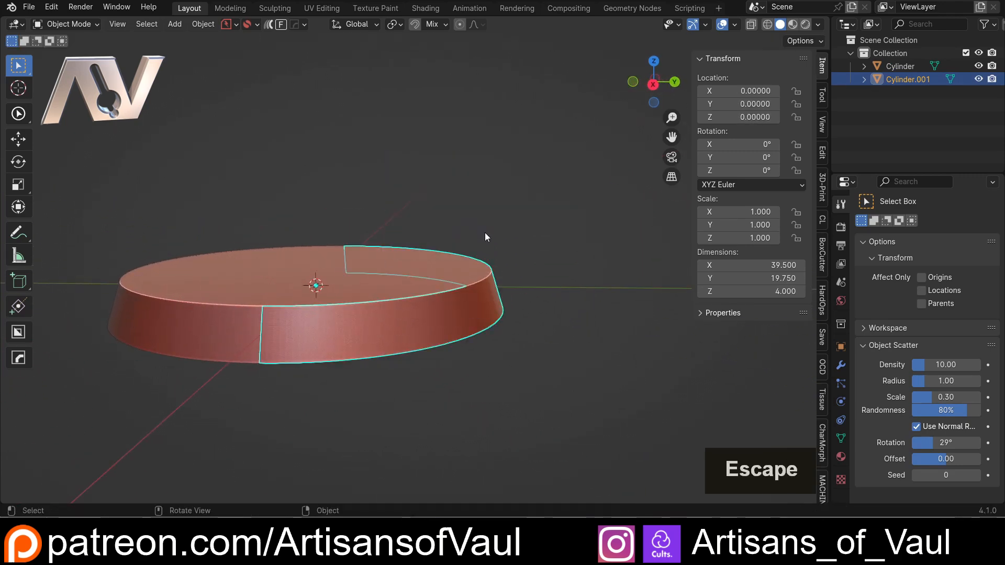
# Select the full tapered disc and hide it, leaving only the half-wall strip in view
pyautogui.moveTo(484, 232); pyautogui.dragTo(323, 300, button='middle')
pyautogui.click(460, 148)
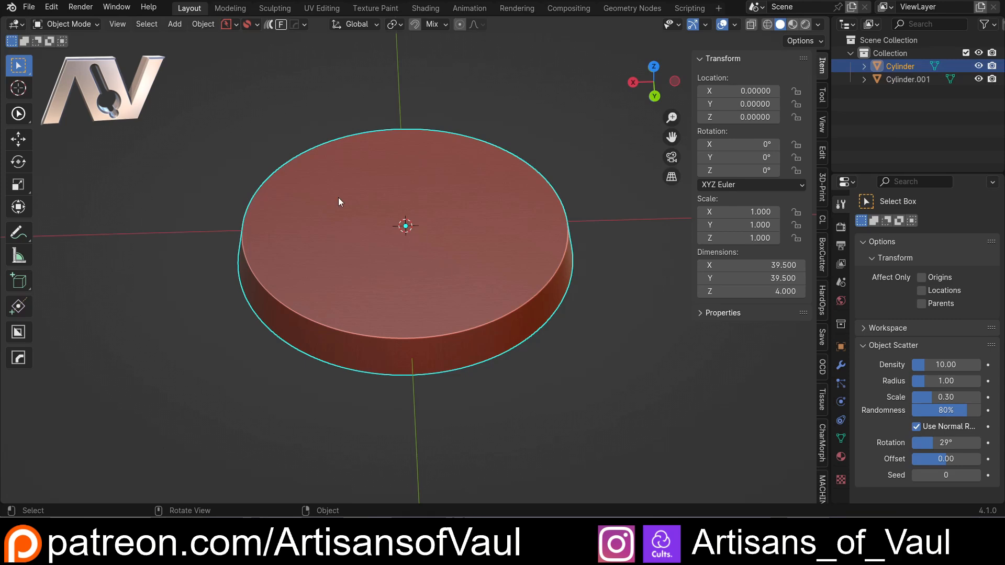
pyautogui.press('h')
pyautogui.moveTo(315, 299); pyautogui.dragTo(300, 282, button='middle')
pyautogui.scroll(-2, 315, 303)
pyautogui.scroll(2, 196, 268)
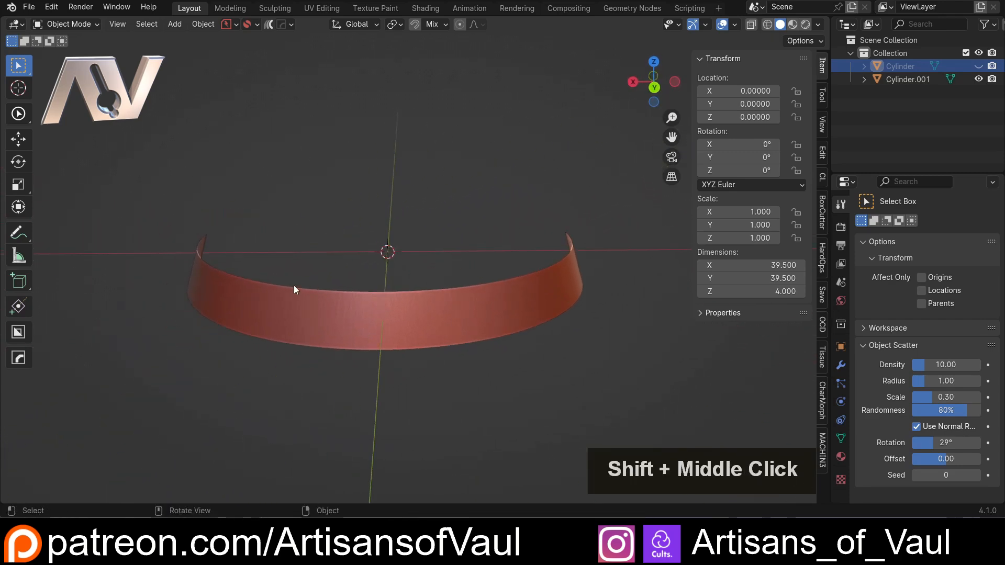
pyautogui.moveTo(290, 254)
pyautogui.mouseDown(button='middle')
pyautogui.moveTo(306, 255)
pyautogui.moveTo(297, 265)
pyautogui.mouseUp(button='middle')
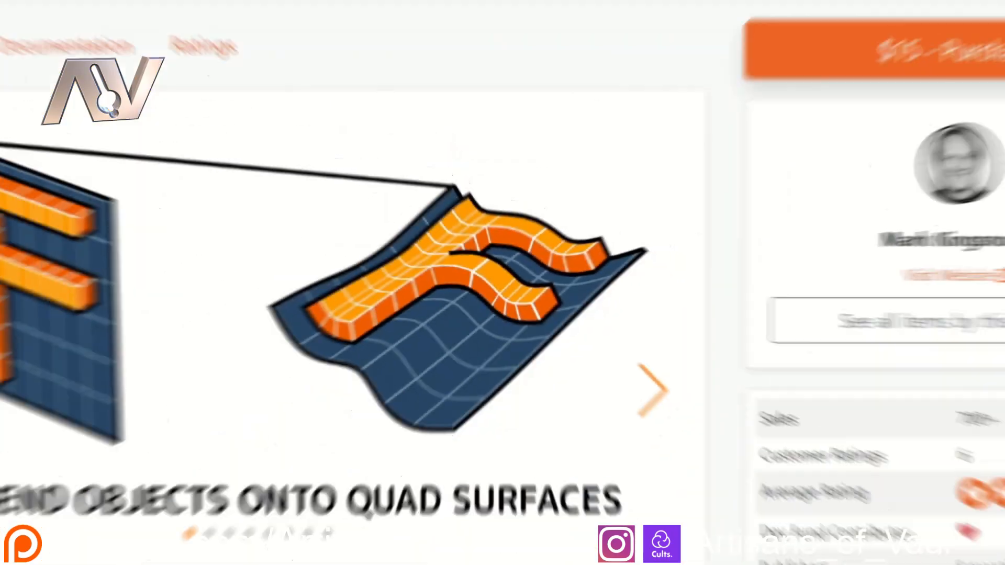
# Look over the Flowify product page, then switch back to Blender and open the add-on preferences
pyautogui.scroll(-2, 885, 332)
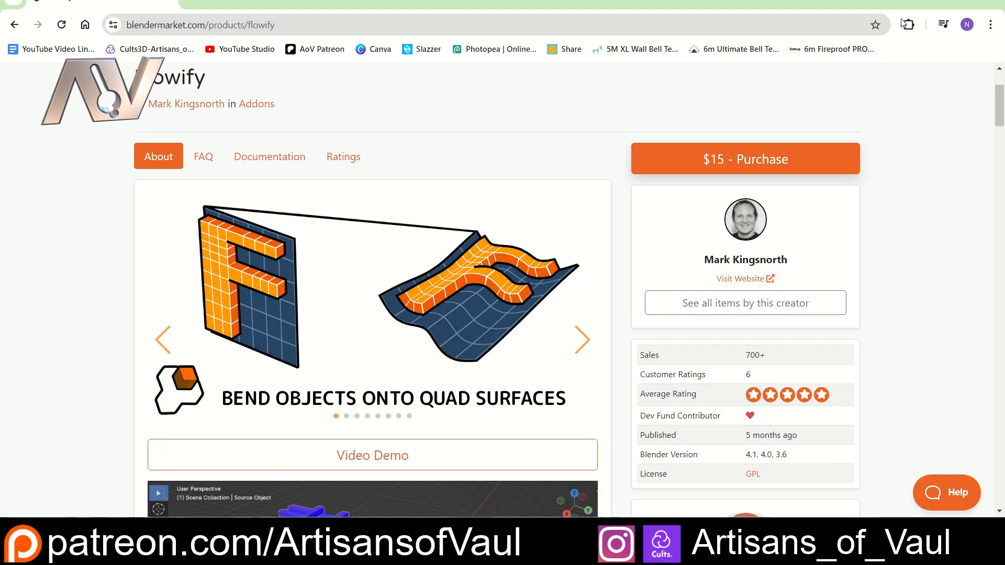
pyautogui.click(934, 1)
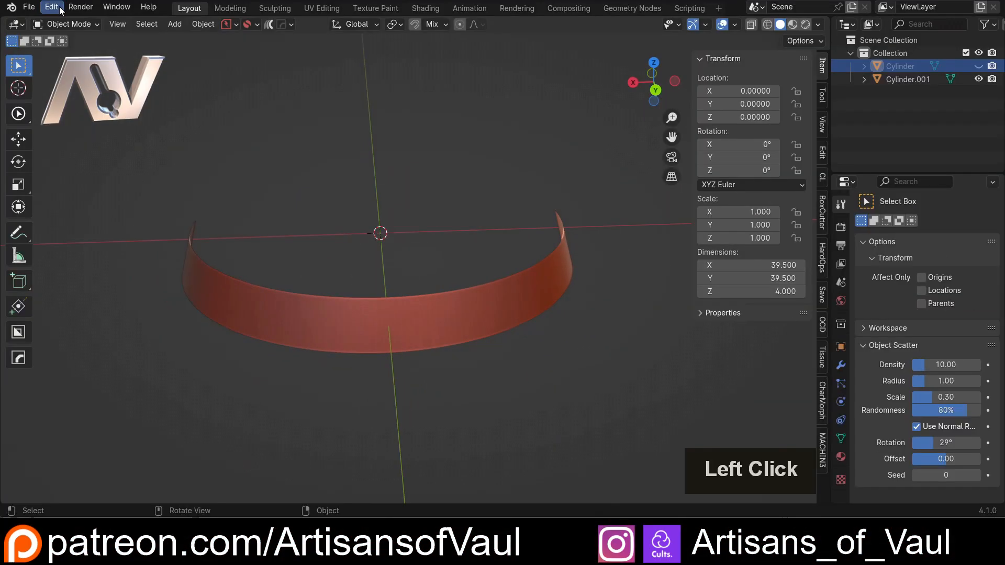
pyautogui.click(59, 6)
pyautogui.click(83, 174)
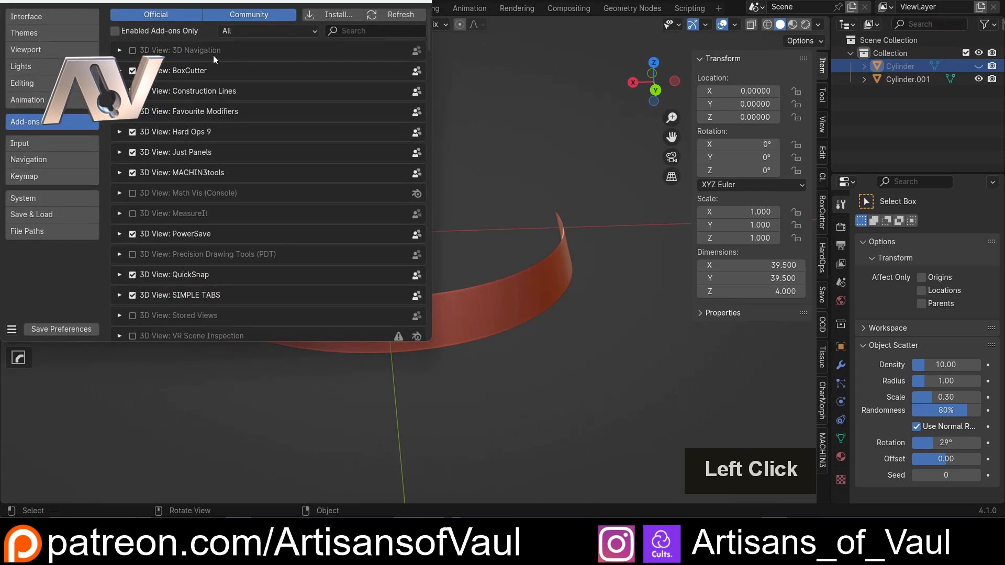
pyautogui.moveTo(237, 1); pyautogui.dragTo(372, 91)
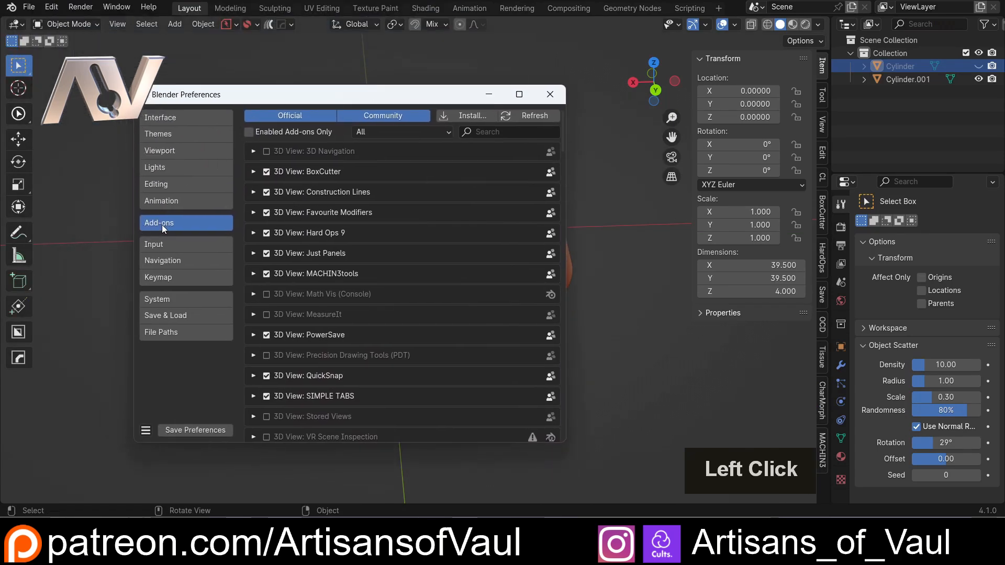
# Browse the add-on installation files for the flowify archives, then cancel the installation
pyautogui.click(476, 112)
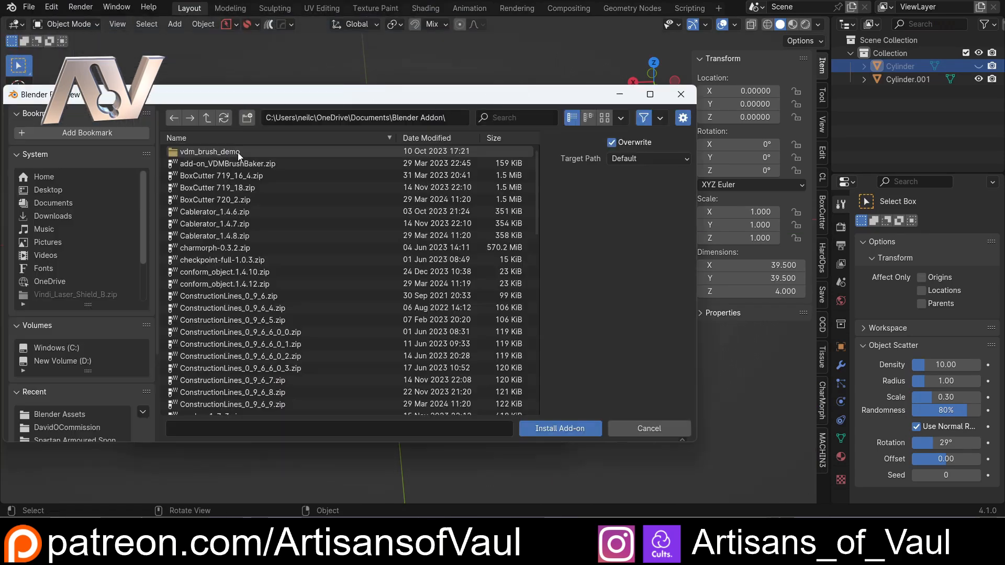
pyautogui.scroll(-3, 216, 190)
pyautogui.scroll(-6, 216, 190)
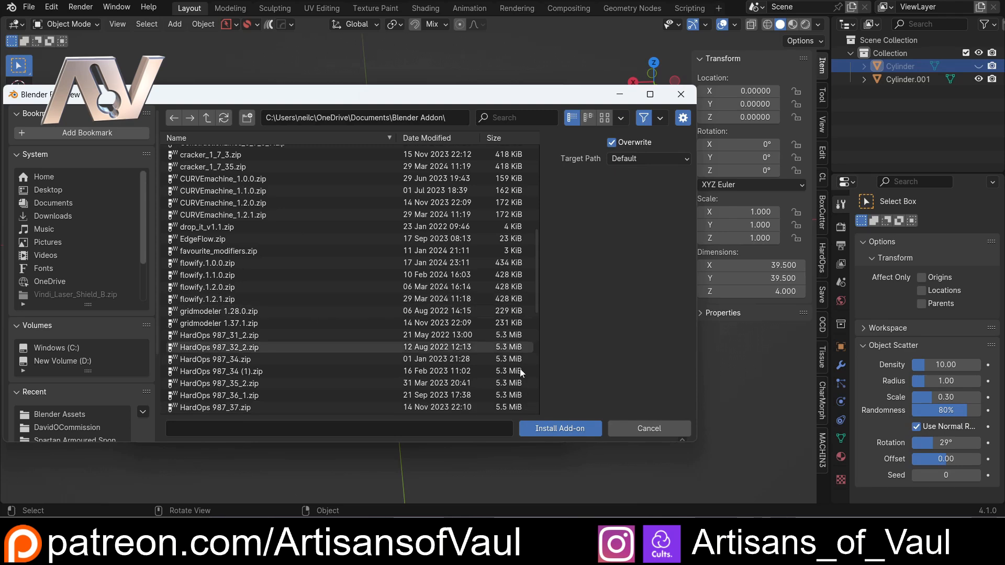
pyautogui.click(618, 428)
# Search the installed add-ons for flowify, then close the preferences
pyautogui.click(489, 133)
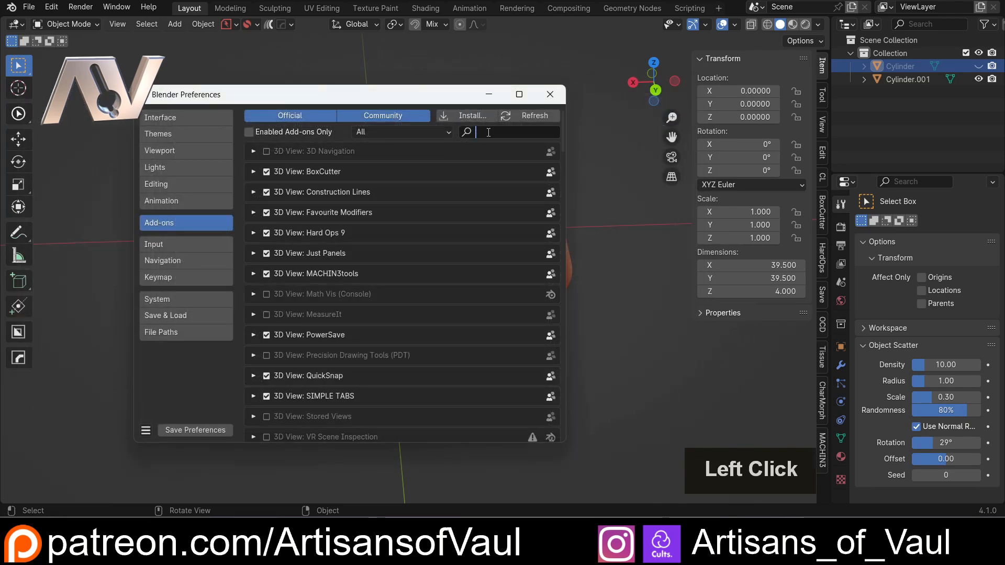
pyautogui.write('flo')
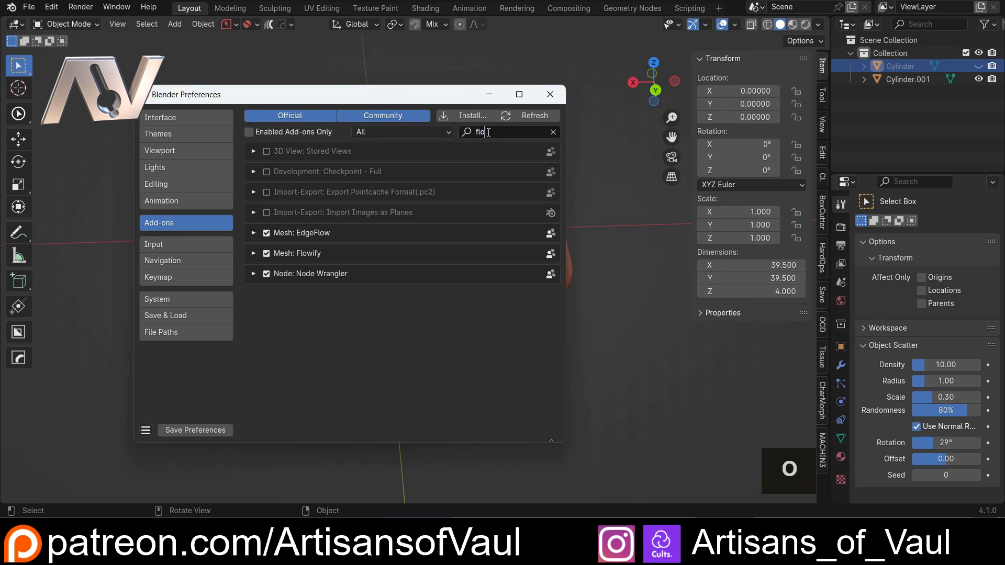
pyautogui.write('wify')
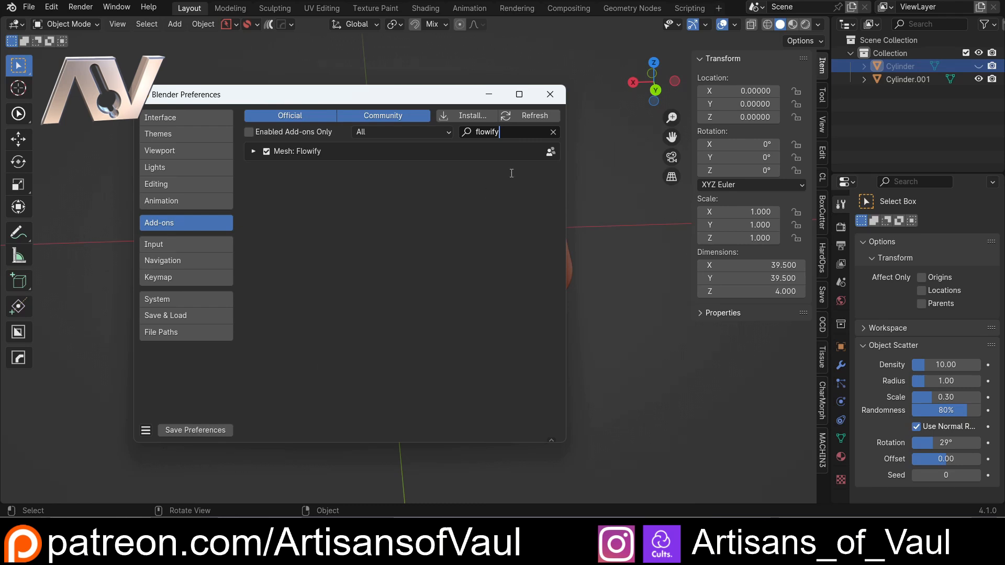
pyautogui.click(551, 95)
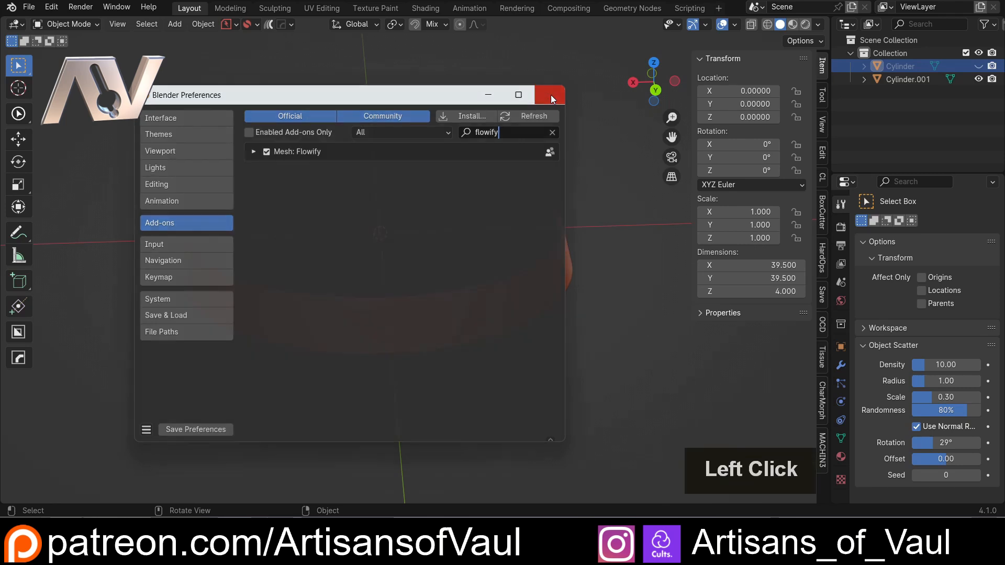
# Select the half-wall strip and examine its tapered shape from the front and in perspective
pyautogui.moveTo(263, 253); pyautogui.dragTo(268, 216, button='middle')
pyautogui.click(359, 287)
pyautogui.moveTo(359, 288); pyautogui.dragTo(370, 340, button='middle')
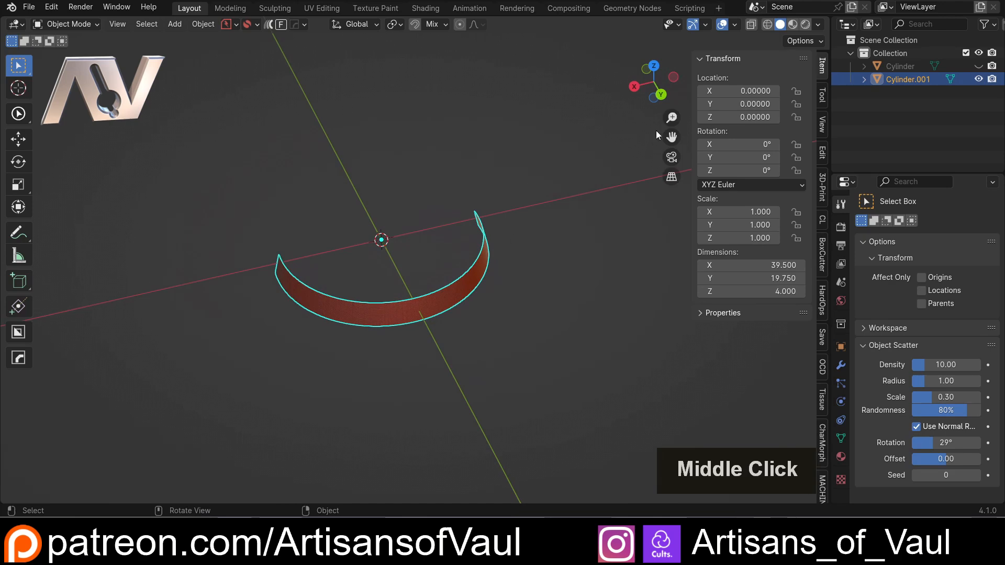
pyautogui.click(661, 95)
pyautogui.scroll(-3, 476, 233)
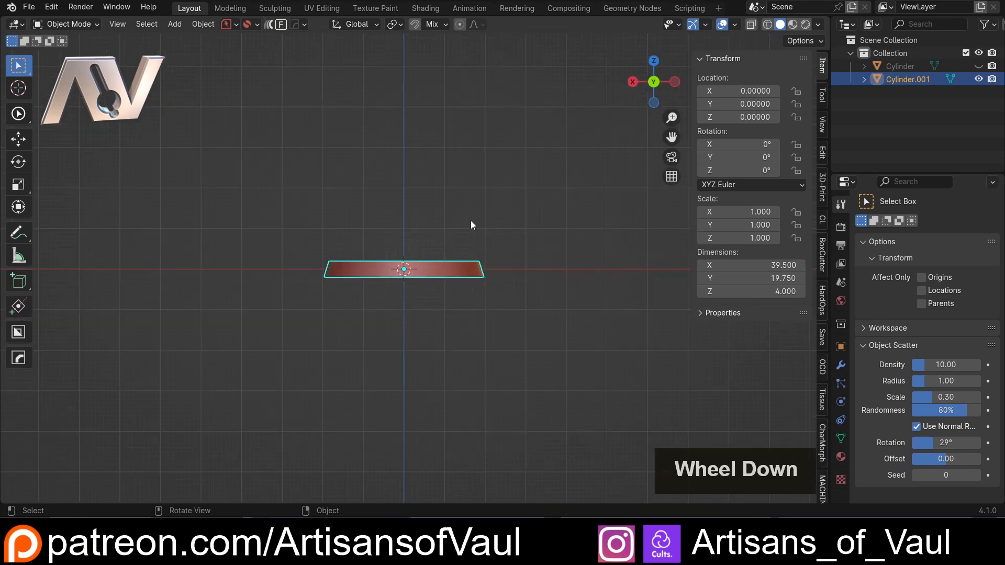
pyautogui.moveTo(470, 221); pyautogui.dragTo(373, 224, button='middle')
pyautogui.scroll(1, 415, 292)
pyautogui.scroll(3, 384, 238)
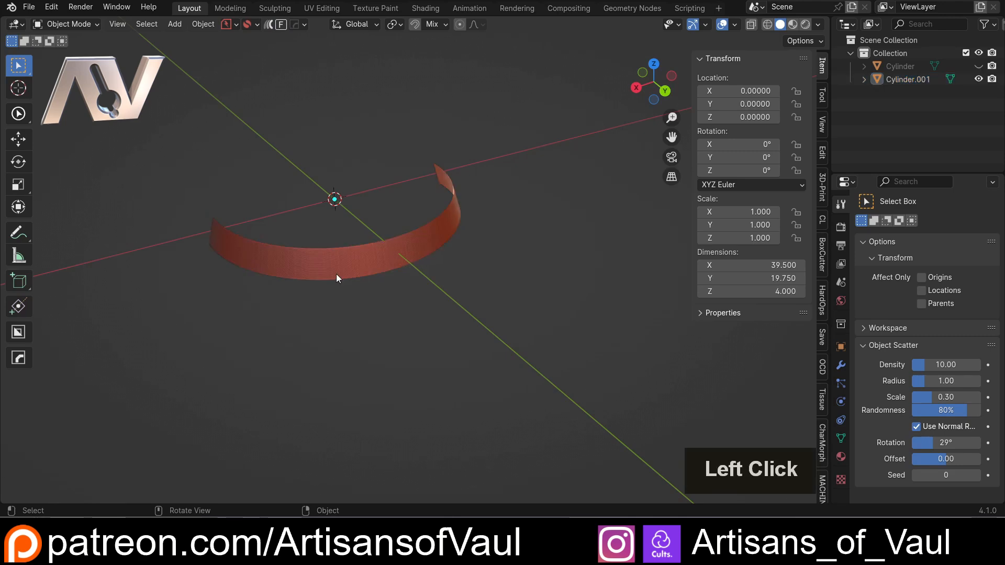
# Create a flat Flowify source grid from the half-wall strip as the target surface, keeping the default dimensions
pyautogui.doubleClick(337, 278)
pyautogui.click(281, 24)
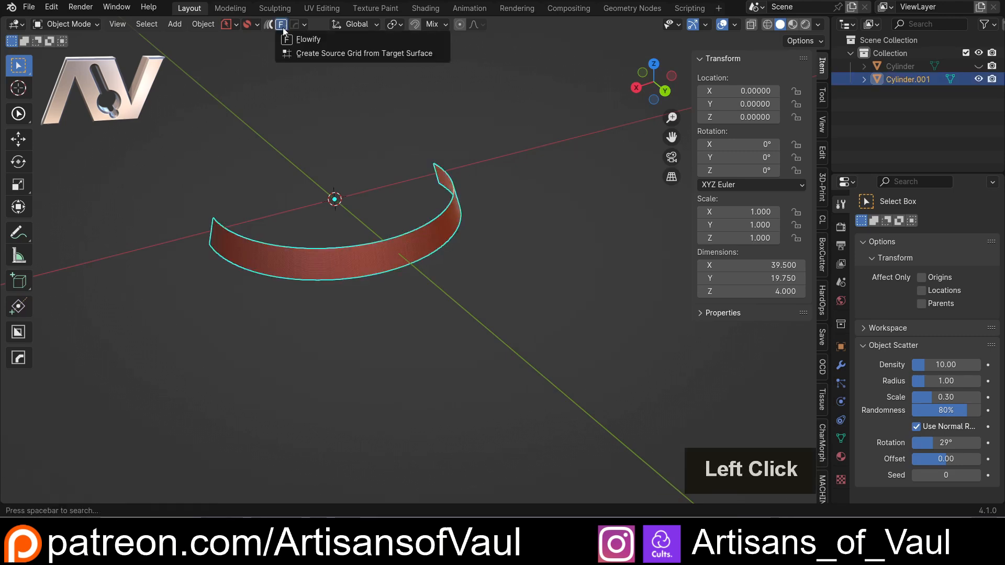
pyautogui.click(361, 52)
pyautogui.scroll(-3, 357, 143)
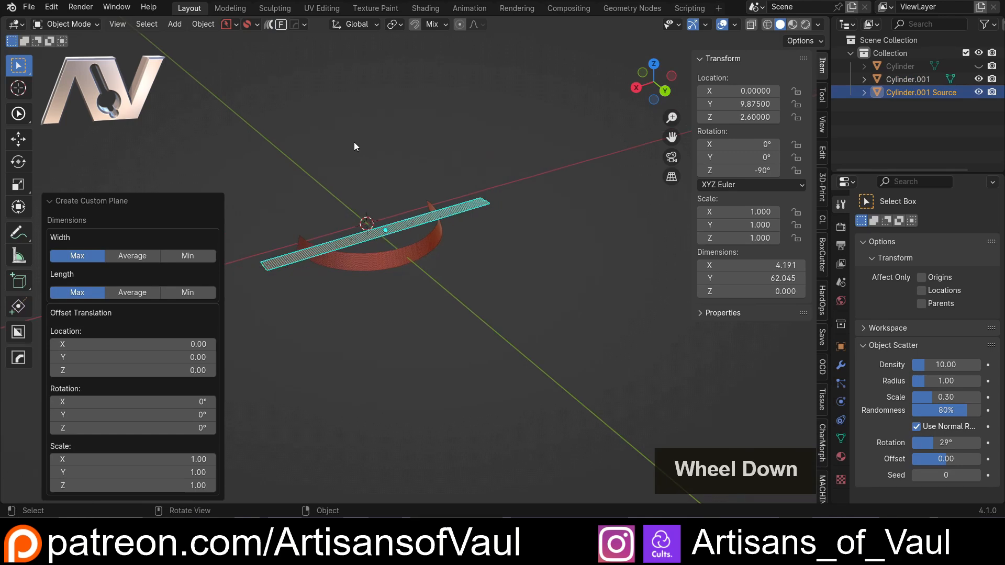
pyautogui.moveTo(354, 142); pyautogui.dragTo(462, 241, button='middle')
pyautogui.scroll(3, 322, 229)
pyautogui.click(240, 153)
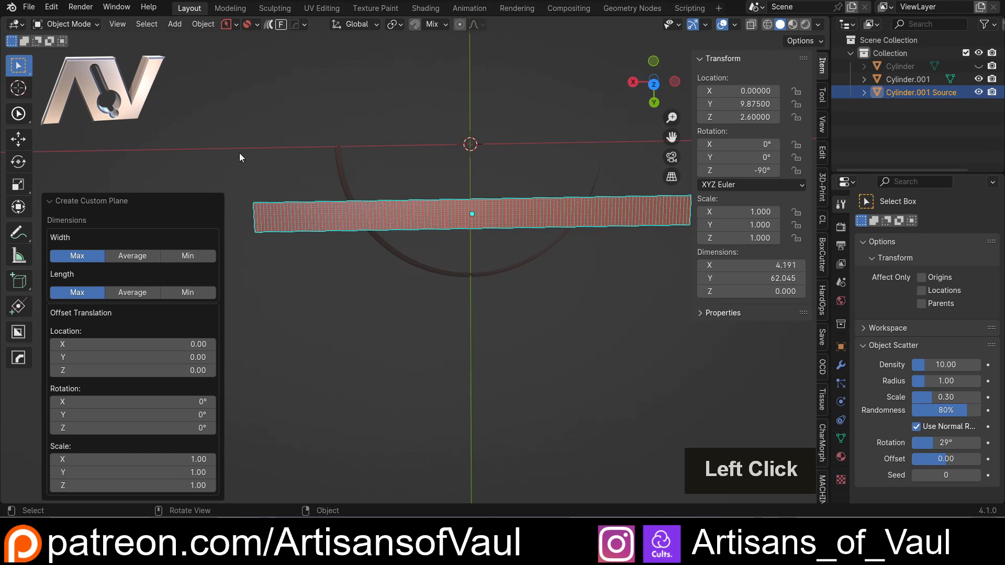
pyautogui.keyDown('shift'); pyautogui.moveTo(374, 231); pyautogui.dragTo(233, 240, button='middle'); pyautogui.keyUp('shift')
pyautogui.click(240, 229)
pyautogui.moveTo(294, 256); pyautogui.dragTo(246, 184, button='middle')
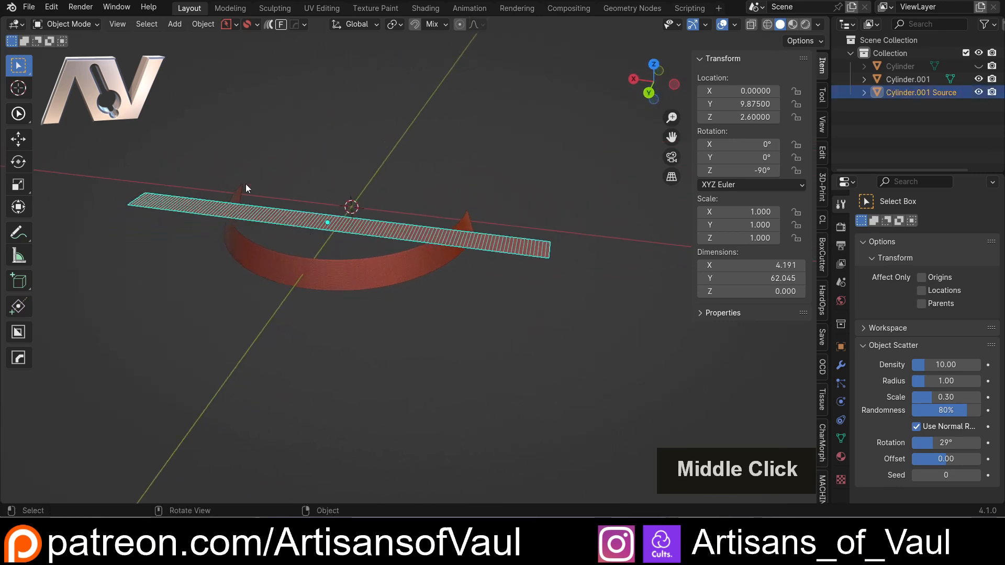
# Move the flat source grid about 39.4 along the Y axis, clear of the curved half-wall strip
pyautogui.click(341, 278)
pyautogui.scroll(-2, 303, 234)
pyautogui.moveTo(304, 235); pyautogui.dragTo(340, 242, button='middle')
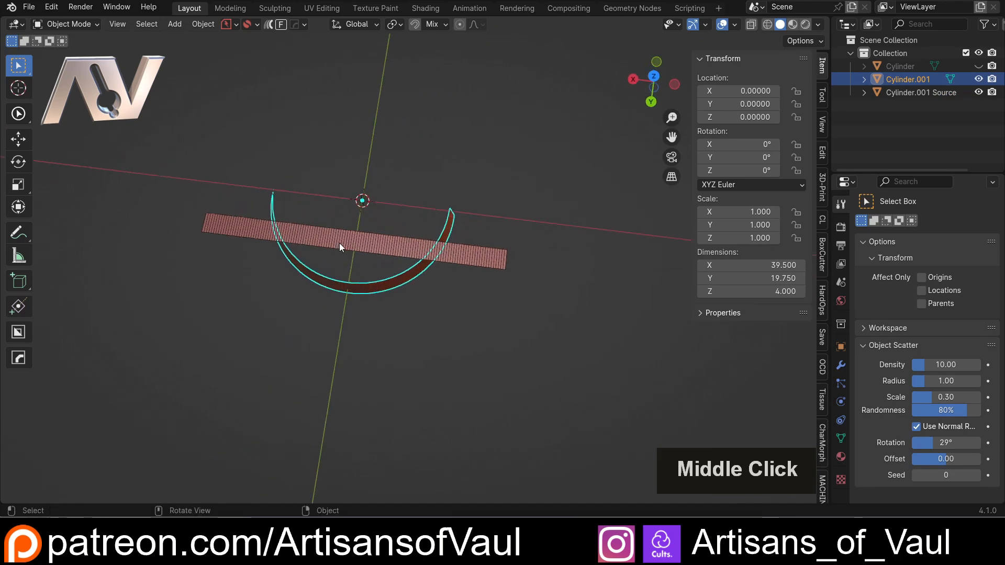
pyautogui.click(341, 245)
pyautogui.moveTo(354, 283); pyautogui.dragTo(361, 315, button='middle')
pyautogui.press('g')
pyautogui.press('y')
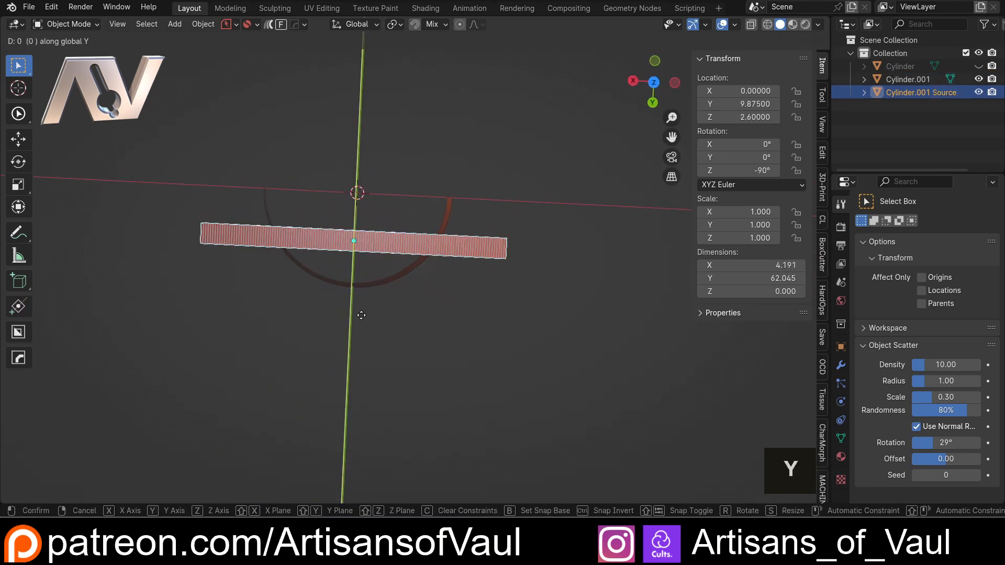
pyautogui.click(359, 500)
# Select the source grid and snap the 3D cursor to it as the active object
pyautogui.moveTo(284, 212); pyautogui.dragTo(457, 196, button='middle')
pyautogui.moveTo(479, 267); pyautogui.dragTo(448, 125, button='middle')
pyautogui.scroll(3, 437, 215)
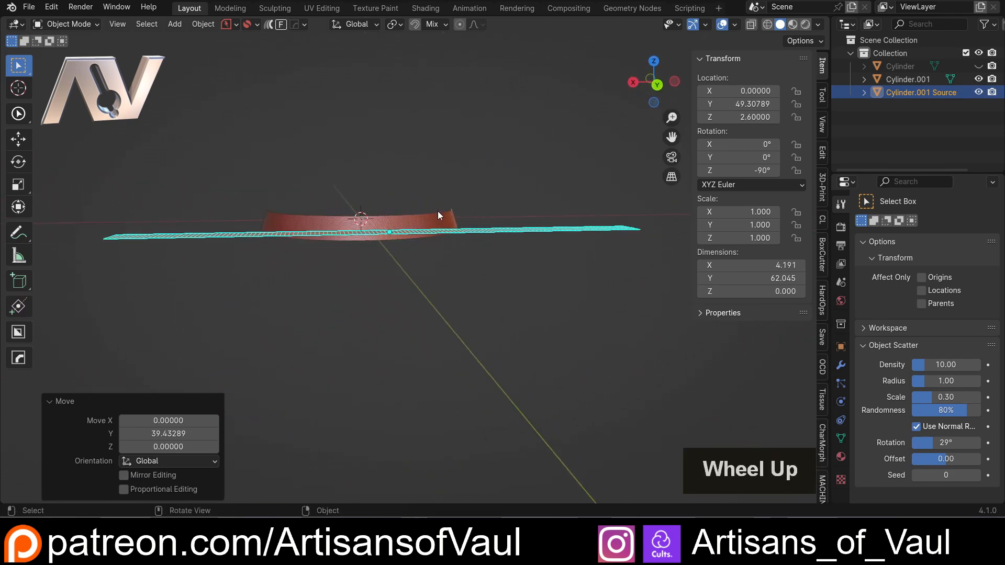
pyautogui.moveTo(437, 211); pyautogui.dragTo(347, 212, button='middle')
pyautogui.click(362, 188)
pyautogui.scroll(2, 356, 193)
pyautogui.scroll(-1, 347, 214)
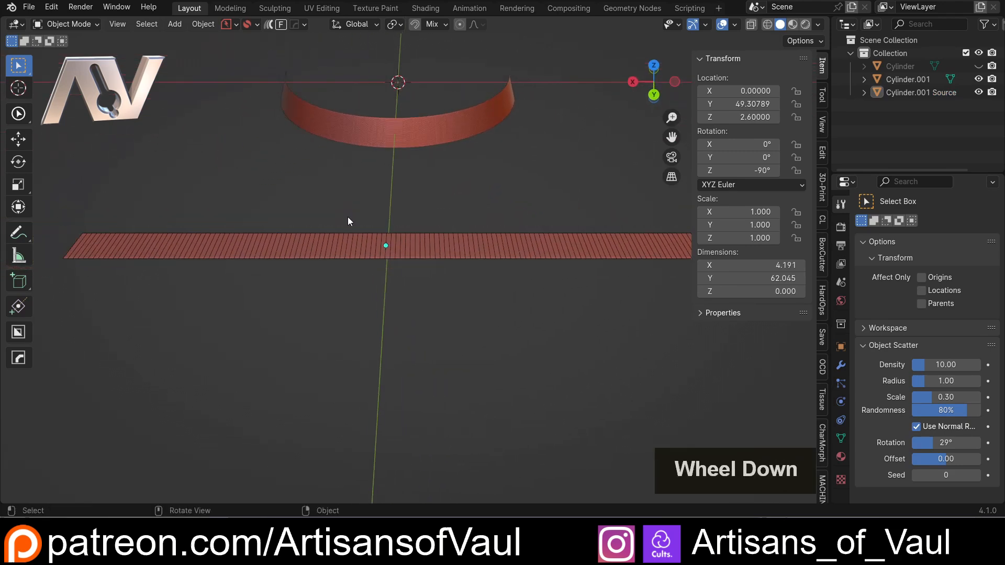
pyautogui.click(395, 246)
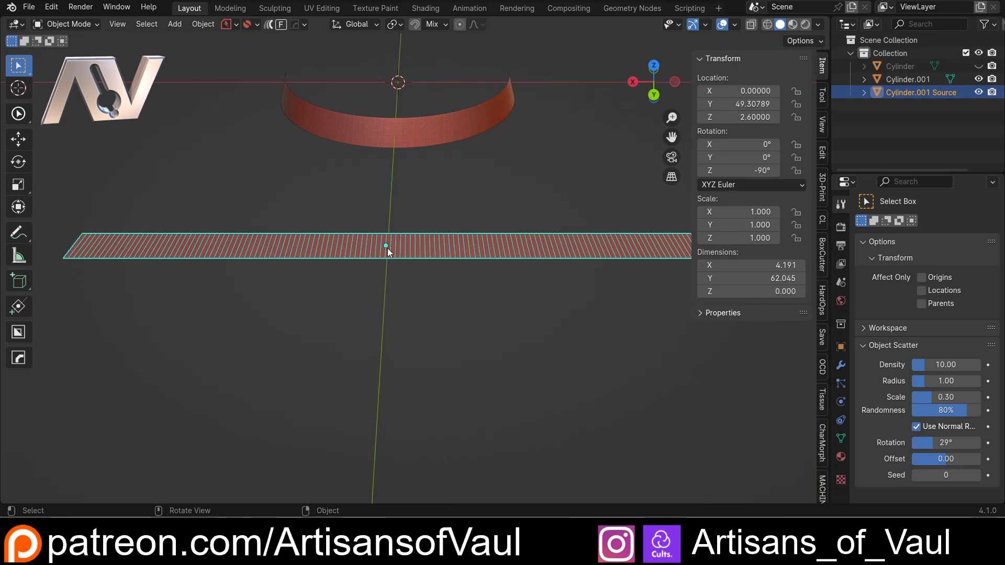
pyautogui.hotkey('shift', 's')
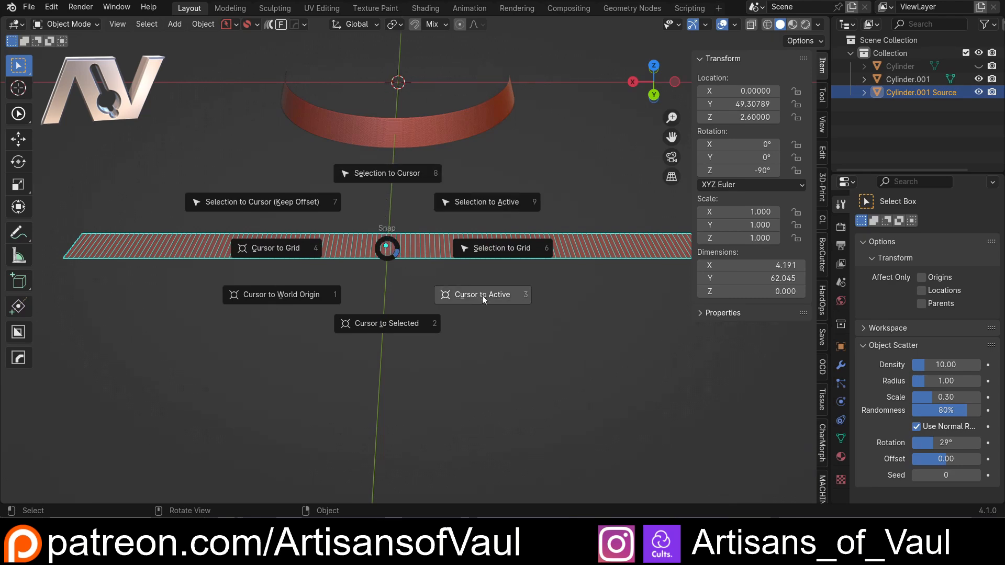
pyautogui.press('Escape')
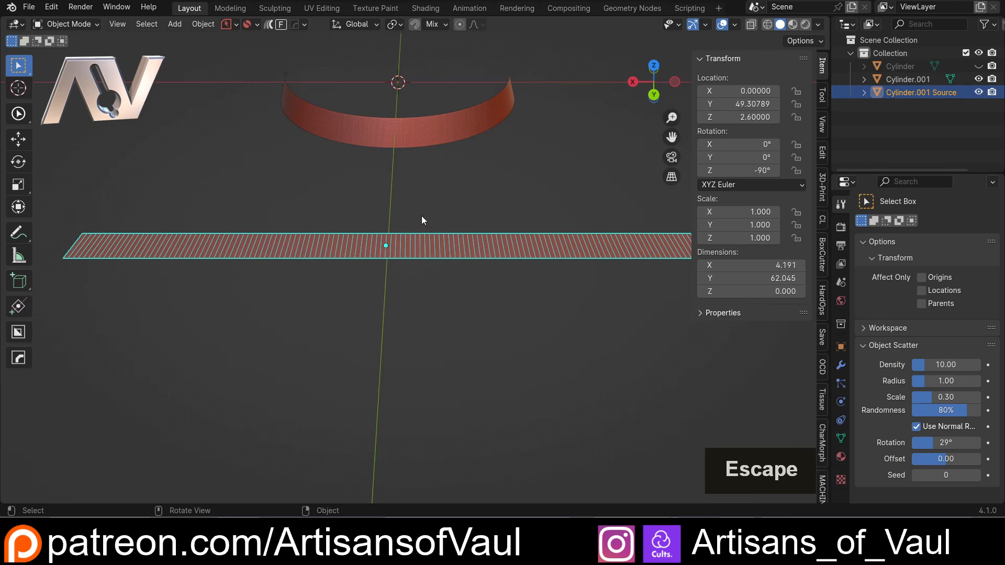
pyautogui.click(391, 250)
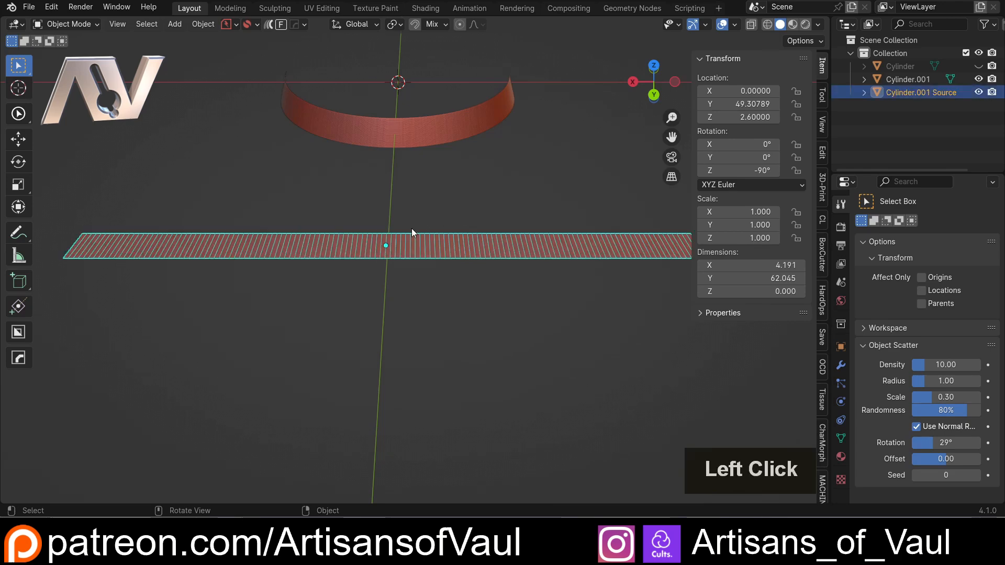
pyautogui.hotkey('shift', 's')
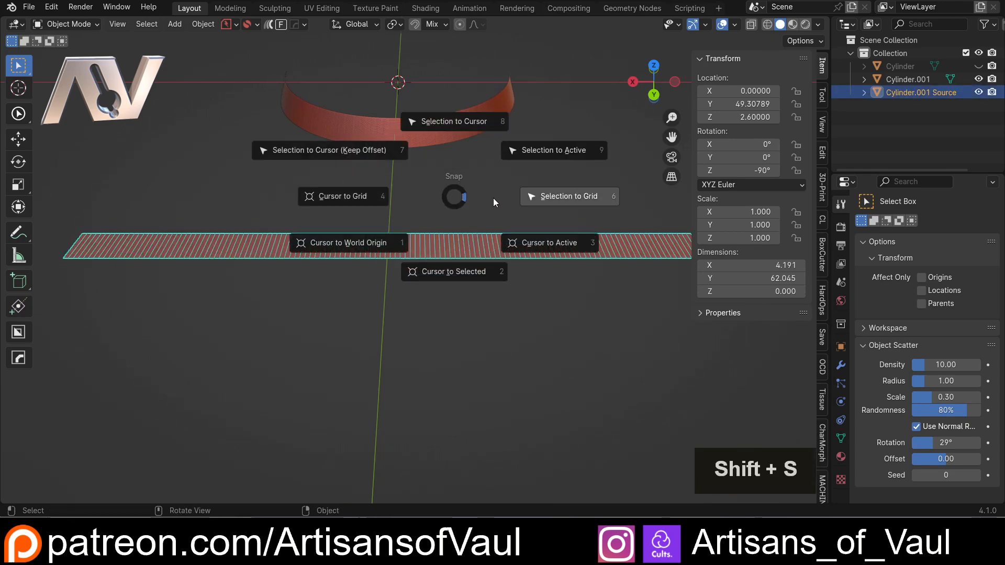
pyautogui.click(535, 246)
# Add a text object at the 3D cursor on the source grid
pyautogui.moveTo(390, 259); pyautogui.dragTo(389, 274, button='middle')
pyautogui.hotkey('shift', 'a')
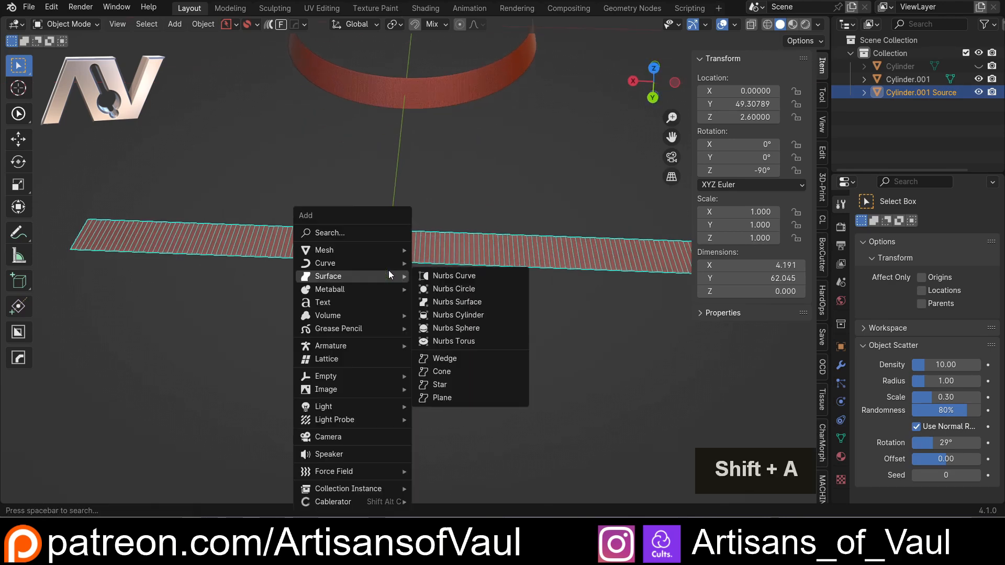
pyautogui.click(355, 302)
pyautogui.moveTo(398, 239); pyautogui.dragTo(388, 301, button='middle')
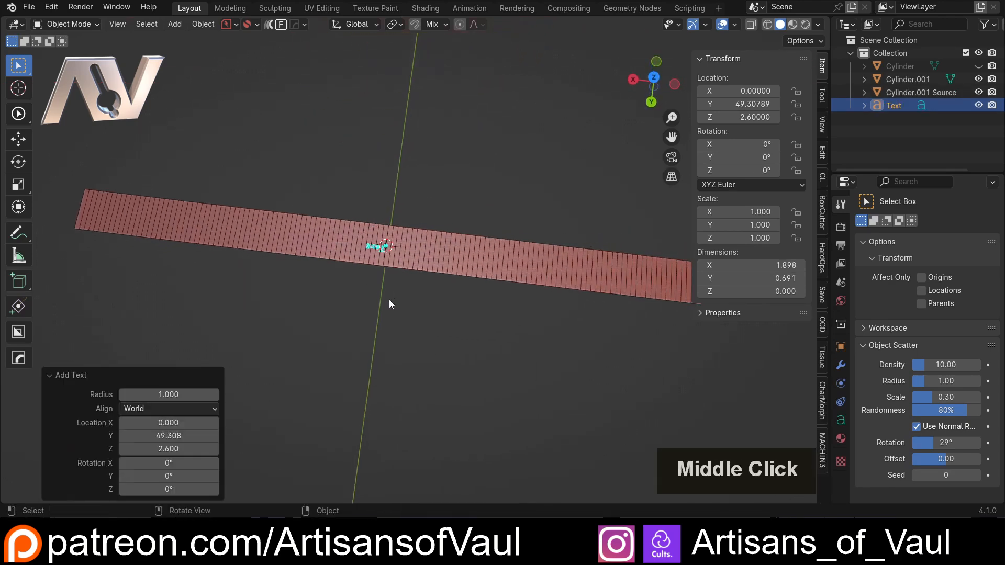
pyautogui.scroll(3, 366, 277)
pyautogui.moveTo(316, 250); pyautogui.dragTo(338, 261, button='middle')
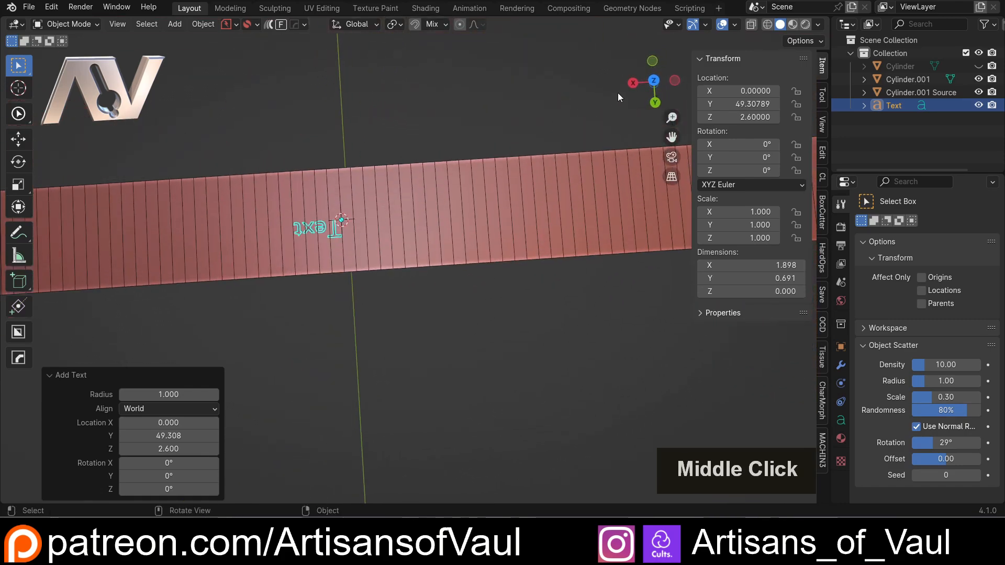
# Rotate the text object 180° in the top view
pyautogui.click(654, 81)
pyautogui.scroll(-2, 432, 174)
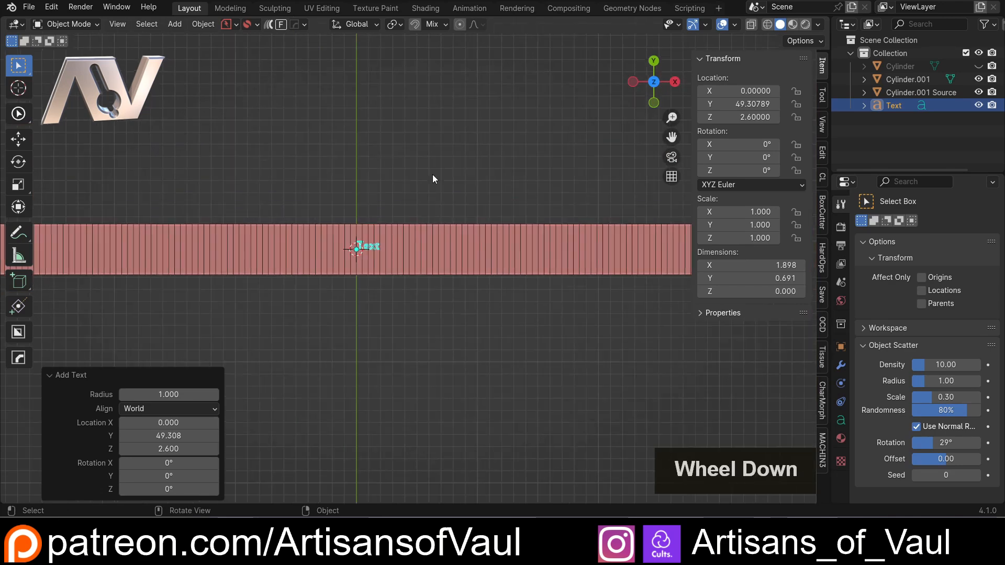
pyautogui.scroll(5, 414, 216)
pyautogui.press('r')
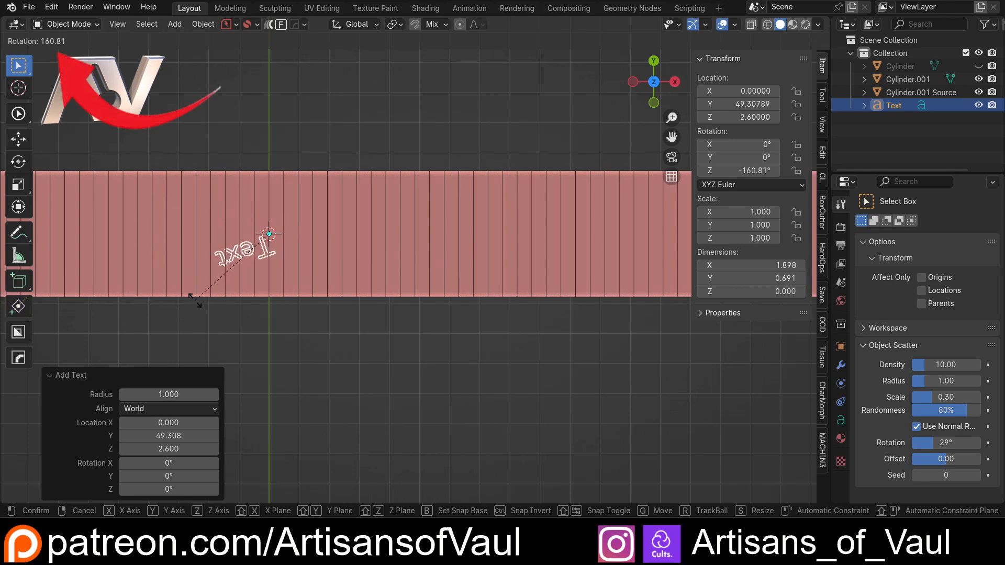
pyautogui.write('180')
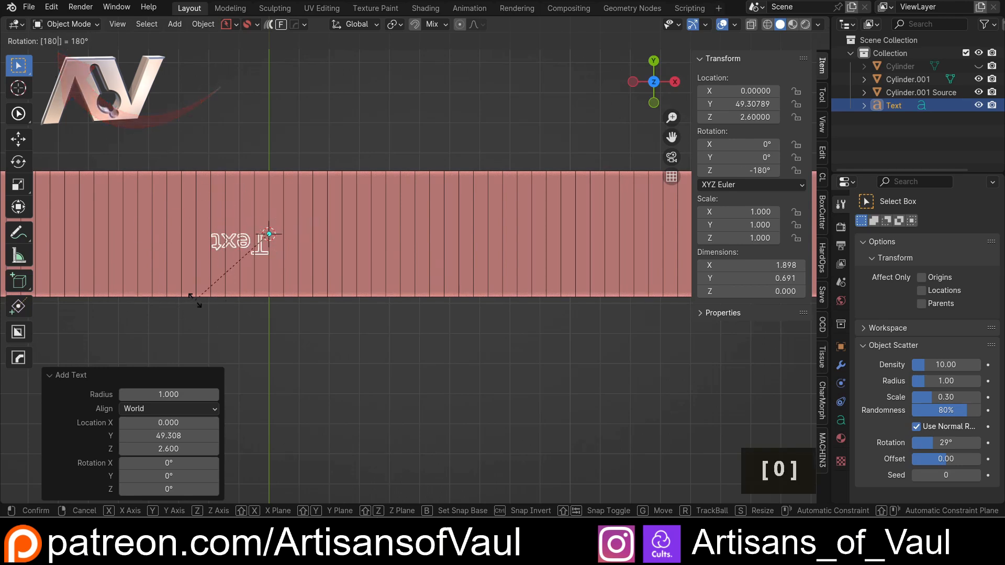
pyautogui.press('Return')
# Scale the text object up uniformly to about 4.34 times its size
pyautogui.moveTo(400, 175); pyautogui.dragTo(179, 61, button='middle')
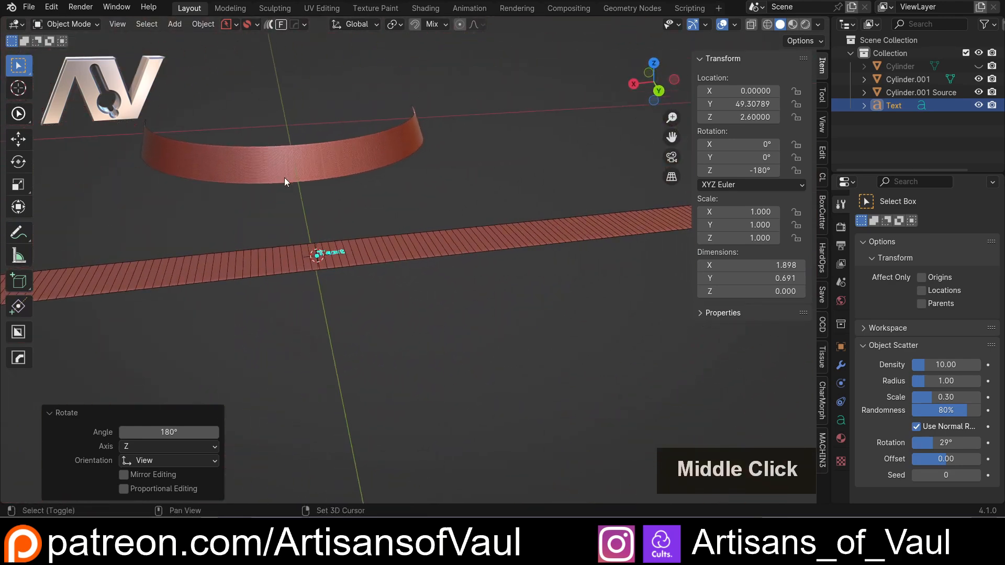
pyautogui.moveTo(284, 177); pyautogui.dragTo(353, 265, button='middle')
pyautogui.scroll(1, 363, 224)
pyautogui.scroll(2, 332, 298)
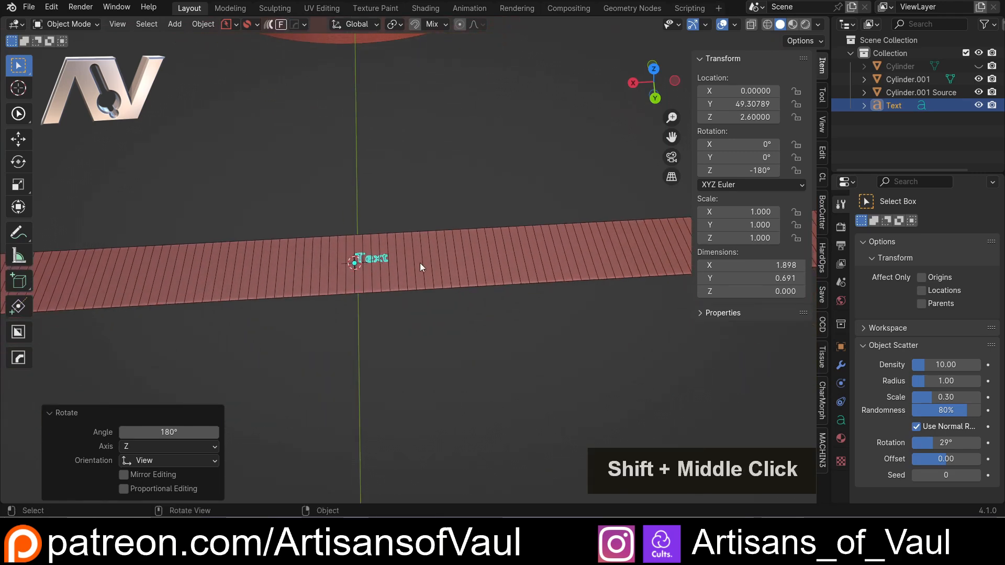
pyautogui.scroll(2, 420, 262)
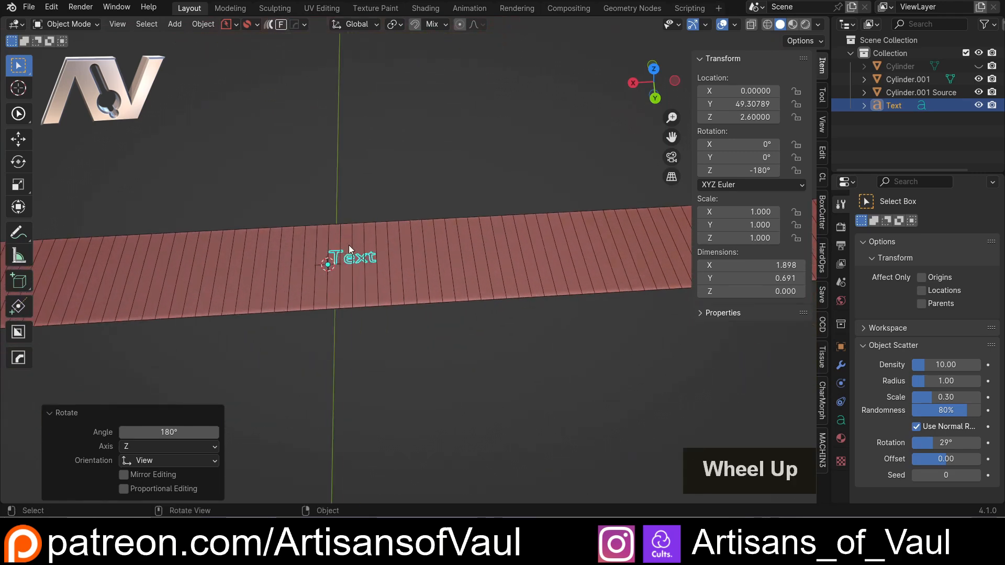
pyautogui.press('s')
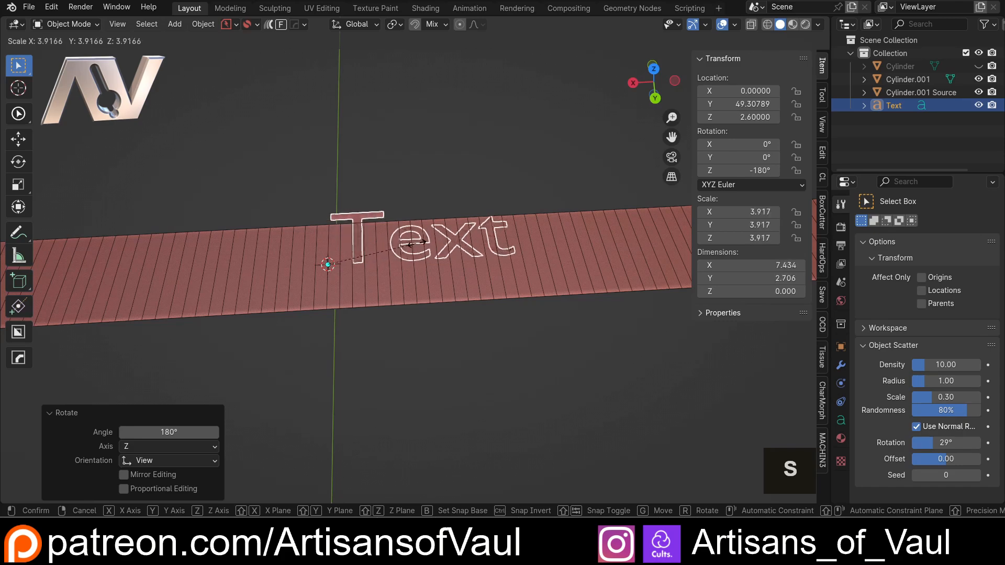
pyautogui.click(425, 240)
# Move the text object in the top view by about 4.87 in X and 1.28 in Y onto the source grid
pyautogui.scroll(-1, 566, 115)
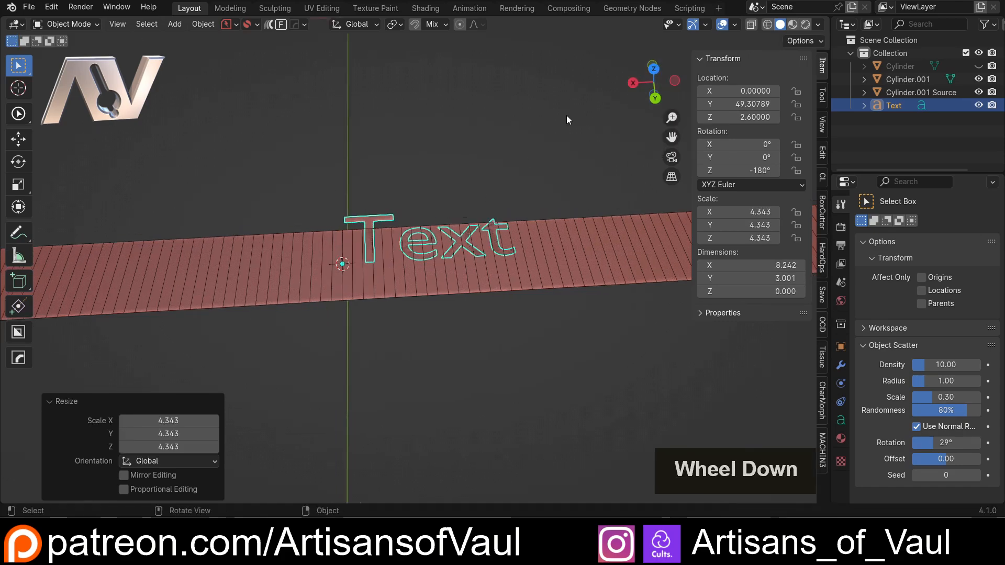
pyautogui.scroll(-1, 567, 115)
pyautogui.click(653, 69)
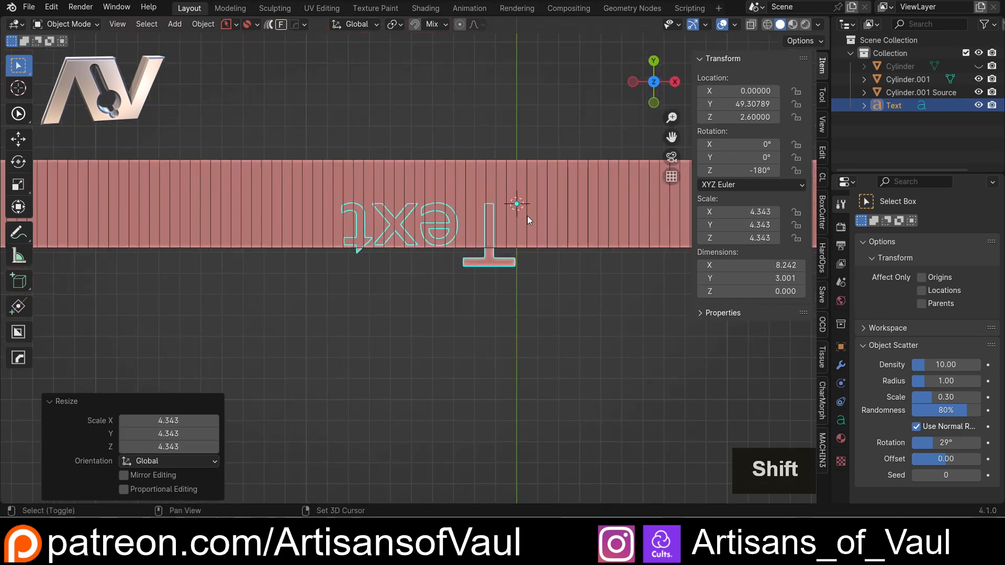
pyautogui.keyDown('shift'); pyautogui.moveTo(528, 220); pyautogui.dragTo(429, 271, button='middle'); pyautogui.keyUp('shift')
pyautogui.scroll(2, 429, 271)
pyautogui.press('g')
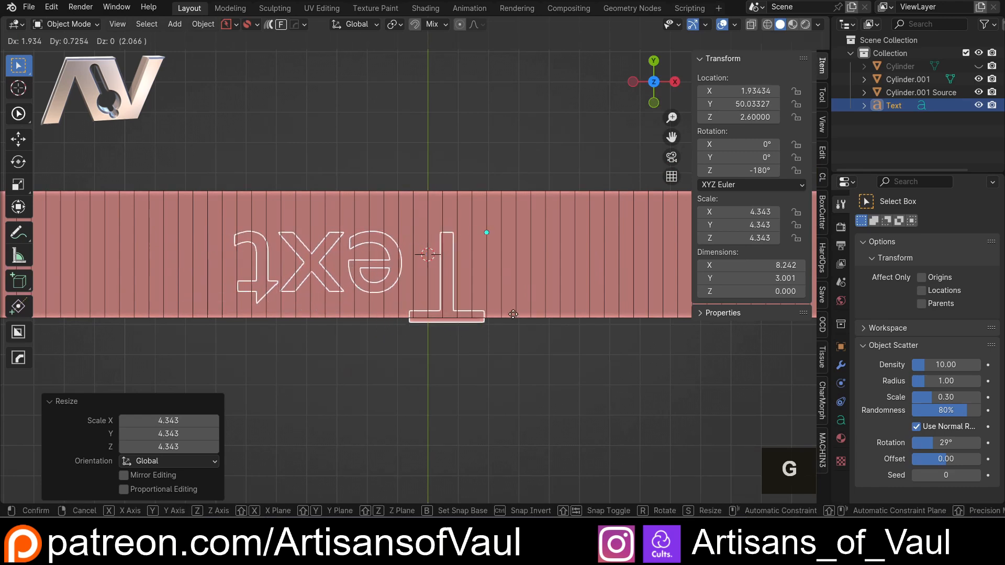
pyautogui.click(602, 298)
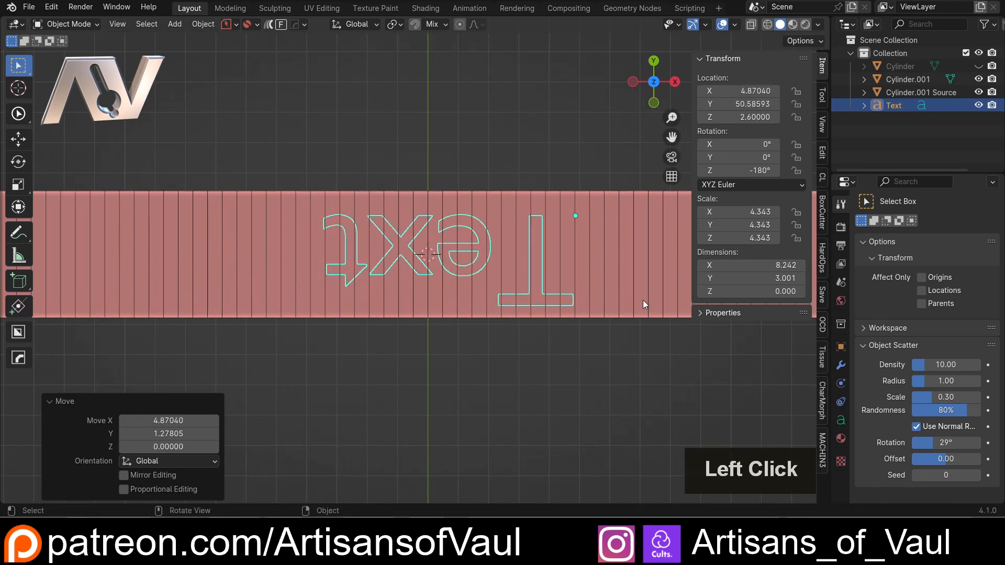
# Scale the text object uniformly to about 0.81 and move it about -1.07 in X and -0.17 in Y
pyautogui.press('s')
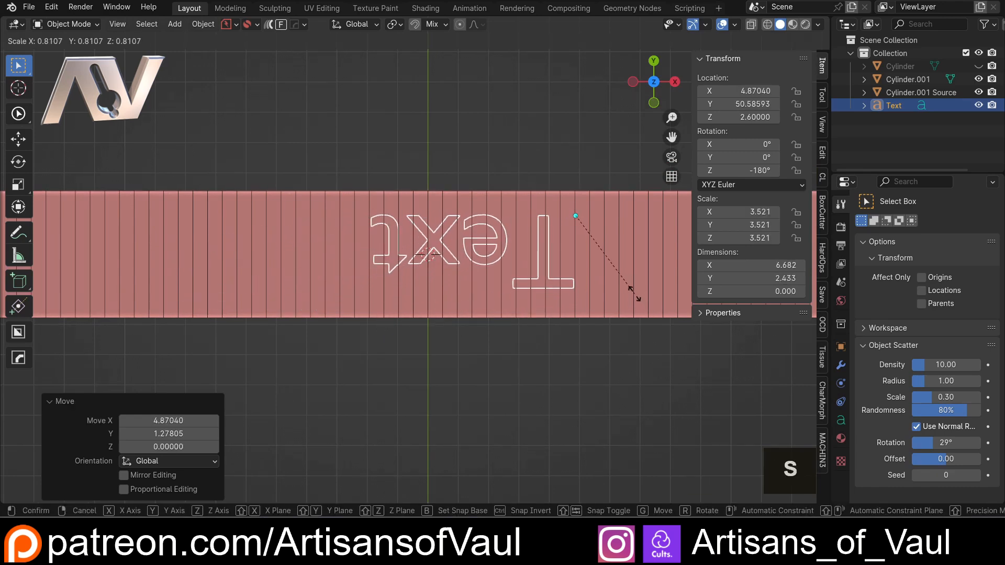
pyautogui.click(633, 294)
pyautogui.press('g')
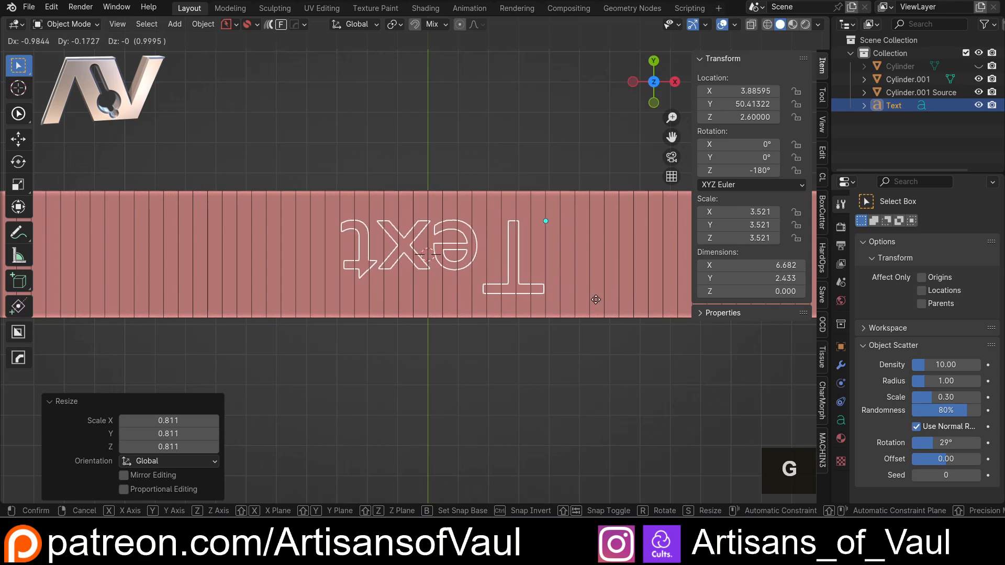
pyautogui.click(593, 299)
# Replace the text object's default wording with "Artisans of Vaul" and finish editing it
pyautogui.scroll(-2, 481, 174)
pyautogui.moveTo(482, 174); pyautogui.dragTo(328, 155, button='middle')
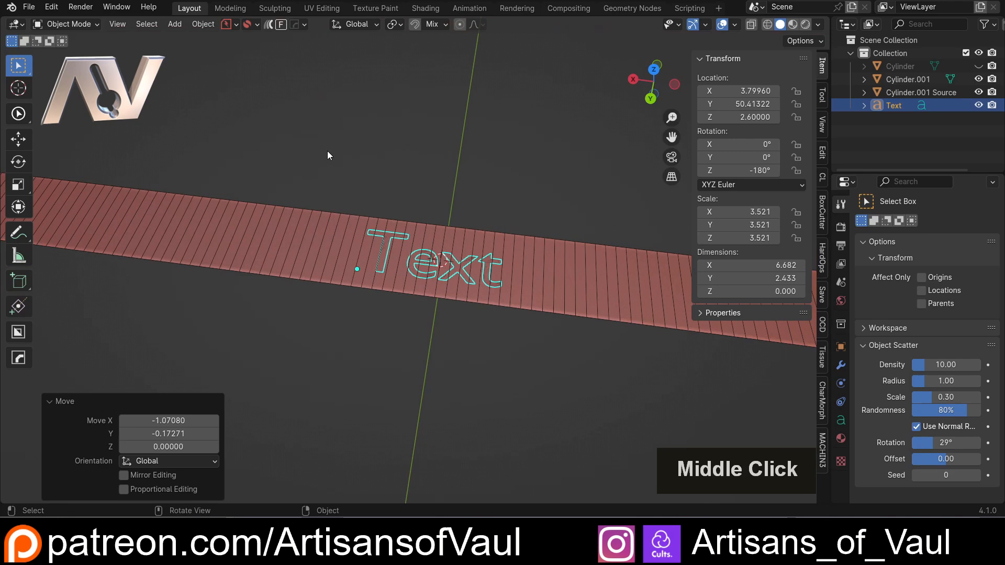
pyautogui.moveTo(341, 168); pyautogui.dragTo(413, 223, button='middle')
pyautogui.scroll(2, 419, 246)
pyautogui.scroll(1, 413, 223)
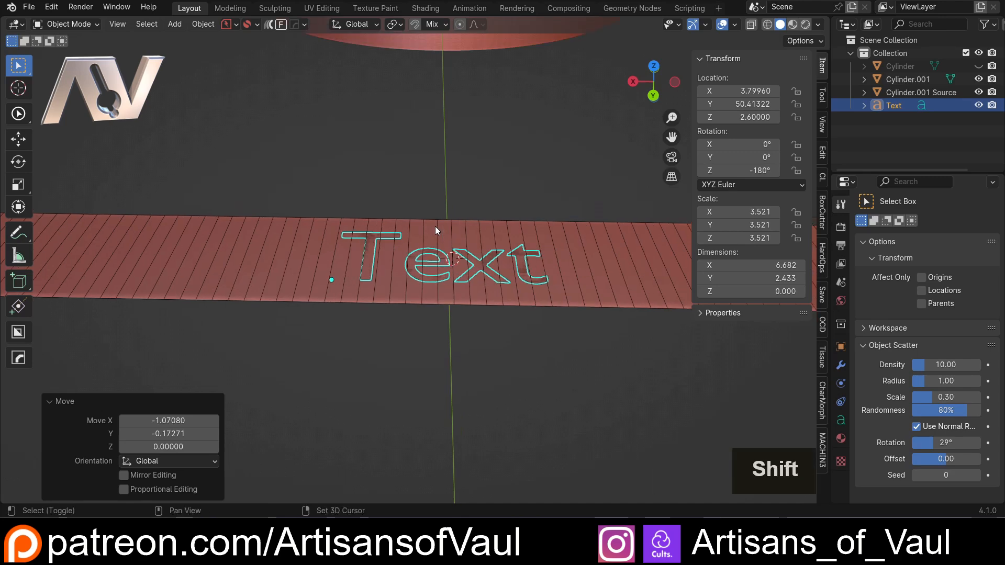
pyautogui.keyDown('shift'); pyautogui.moveTo(434, 226); pyautogui.dragTo(324, 236, button='middle'); pyautogui.keyUp('shift')
pyautogui.moveTo(295, 285)
pyautogui.mouseDown(button='middle')
pyautogui.moveTo(288, 335)
pyautogui.moveTo(309, 271)
pyautogui.moveTo(295, 299)
pyautogui.mouseUp(button='middle')
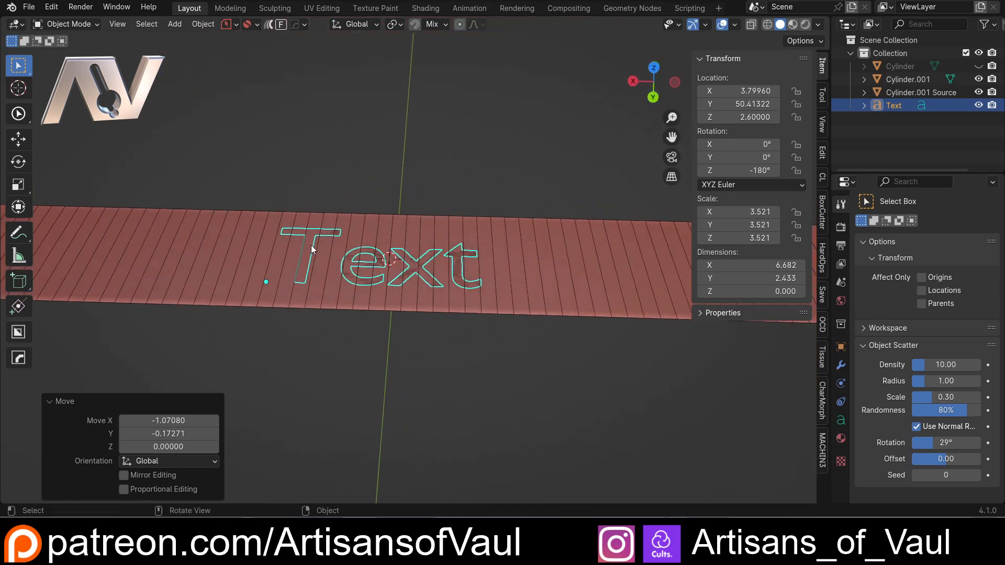
pyautogui.press('Tab')
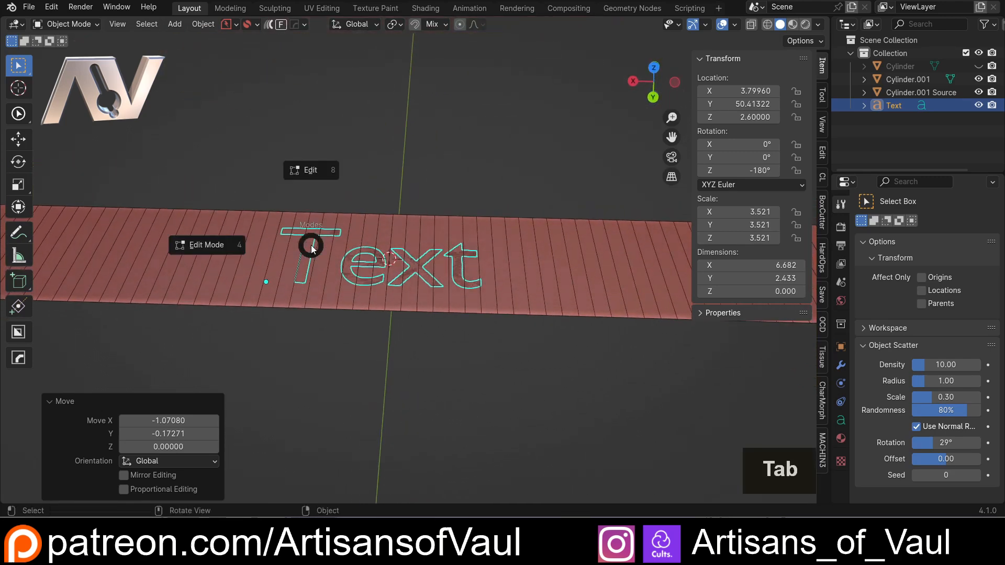
pyautogui.click(220, 250)
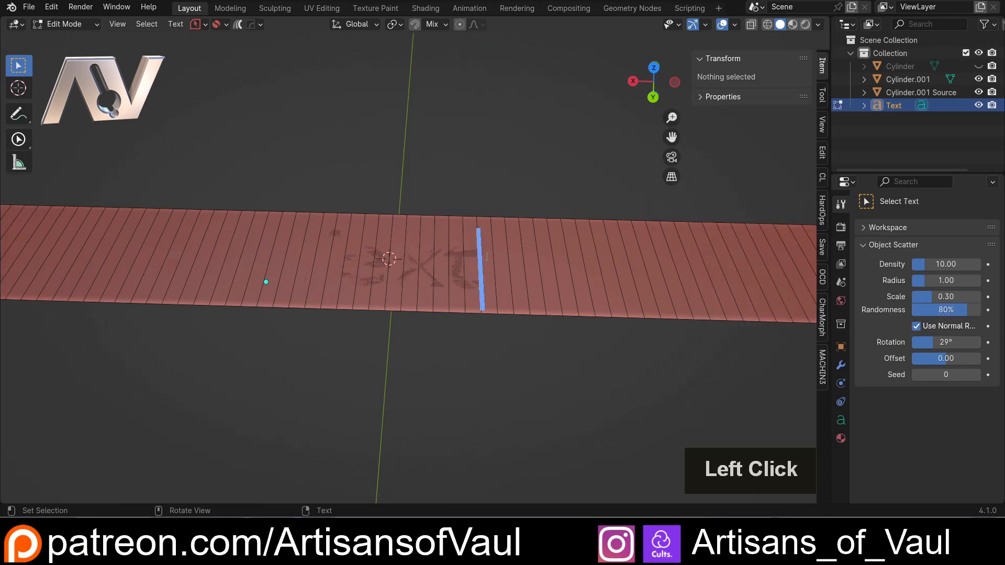
pyautogui.press('BackSpace')
pyautogui.press('BackSpace')
pyautogui.press('BackSpace')
pyautogui.press('BackSpace')
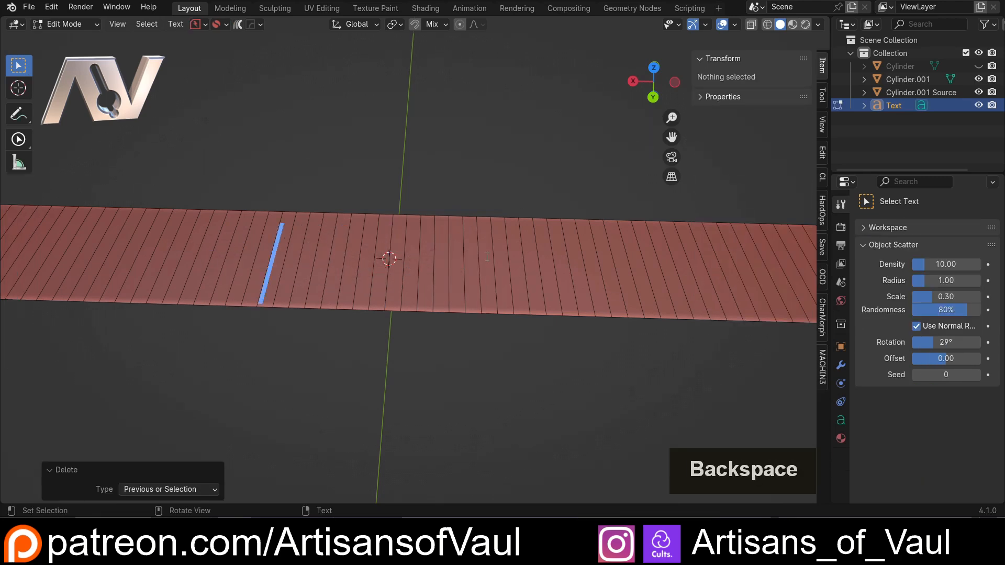
pyautogui.write('Artisan')
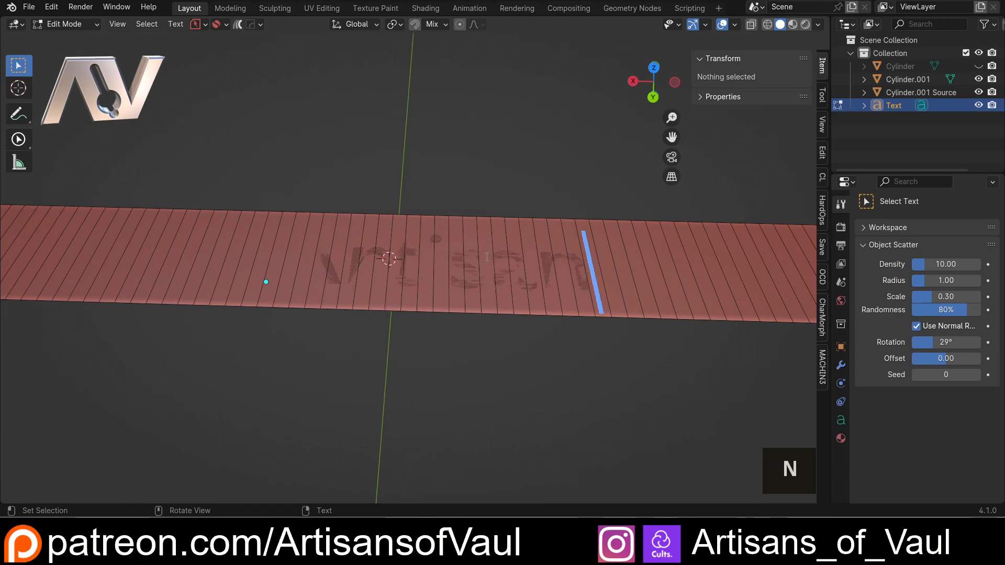
pyautogui.write('s of Vaul')
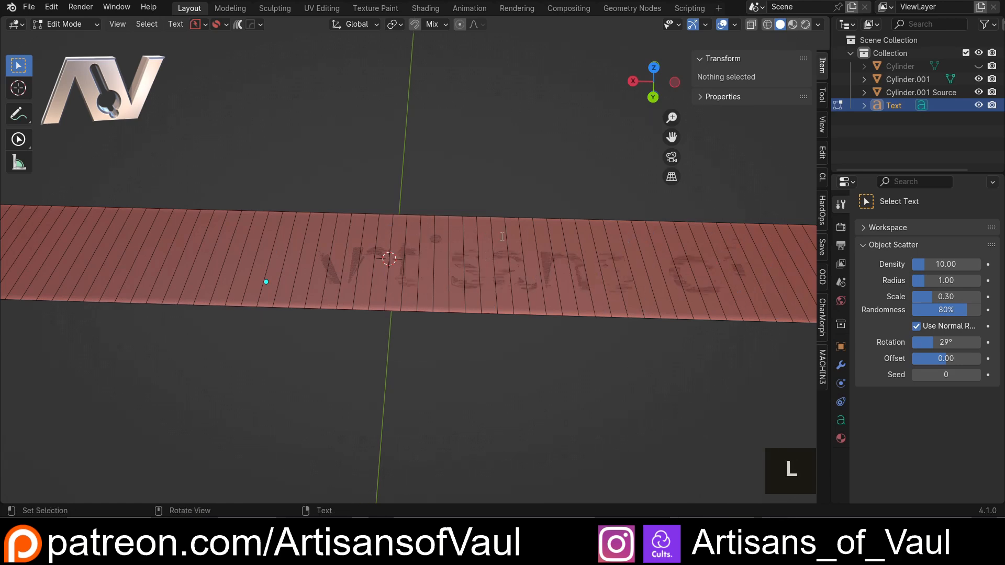
pyautogui.scroll(-2, 501, 236)
pyautogui.keyDown('shift'); pyautogui.moveTo(502, 236); pyautogui.dragTo(401, 324, button='middle'); pyautogui.keyUp('shift')
pyautogui.press('Tab')
# Move the text about 7.30 along the global X axis to centre it lengthwise on the source grid
pyautogui.keyDown('shift'); pyautogui.middleClick(401, 325); pyautogui.keyUp('shift')
pyautogui.press('g')
pyautogui.press('y')
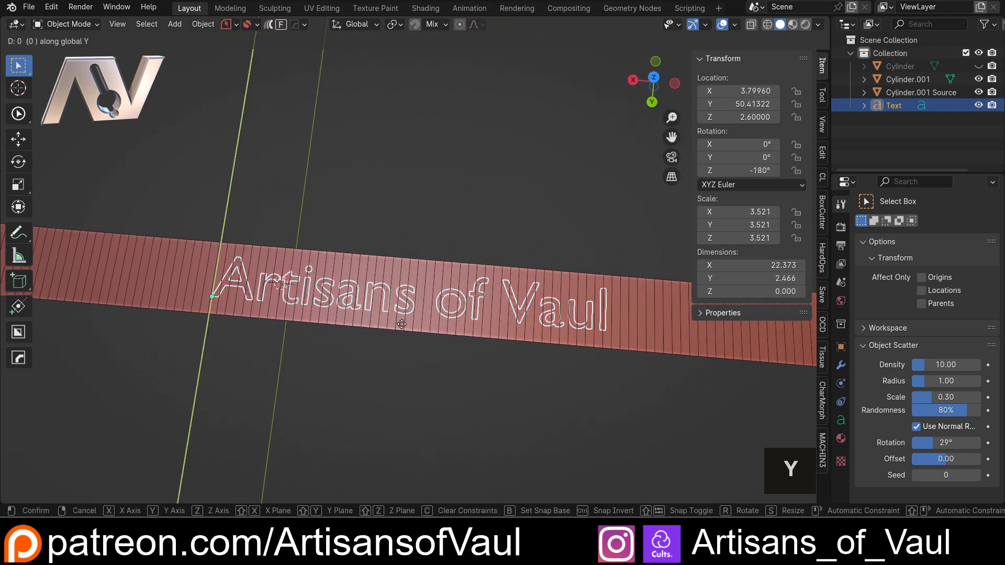
pyautogui.press('x')
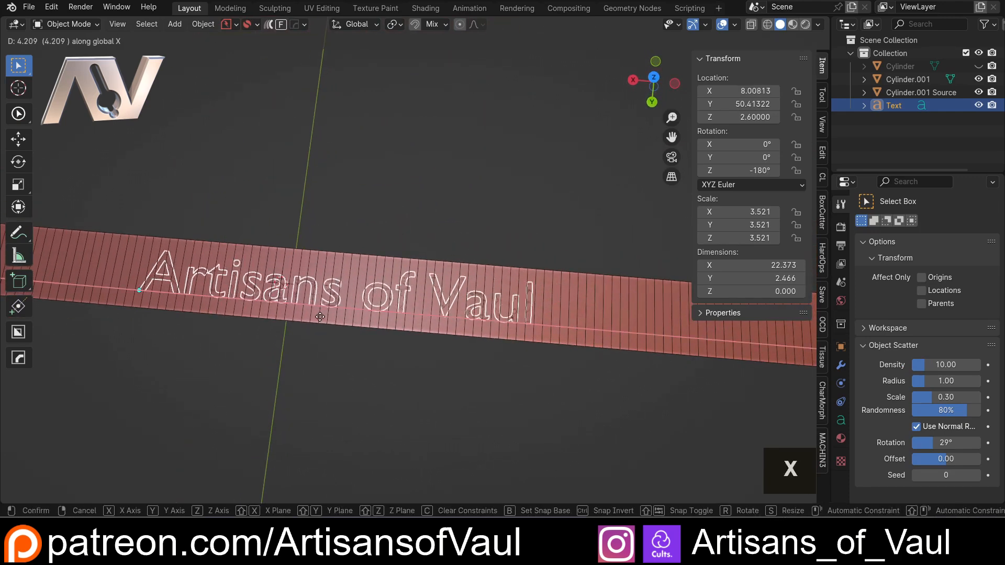
pyautogui.click(274, 323)
pyautogui.scroll(-1, 274, 324)
pyautogui.keyDown('shift'); pyautogui.scroll(3, 382, 229); pyautogui.keyUp('shift')
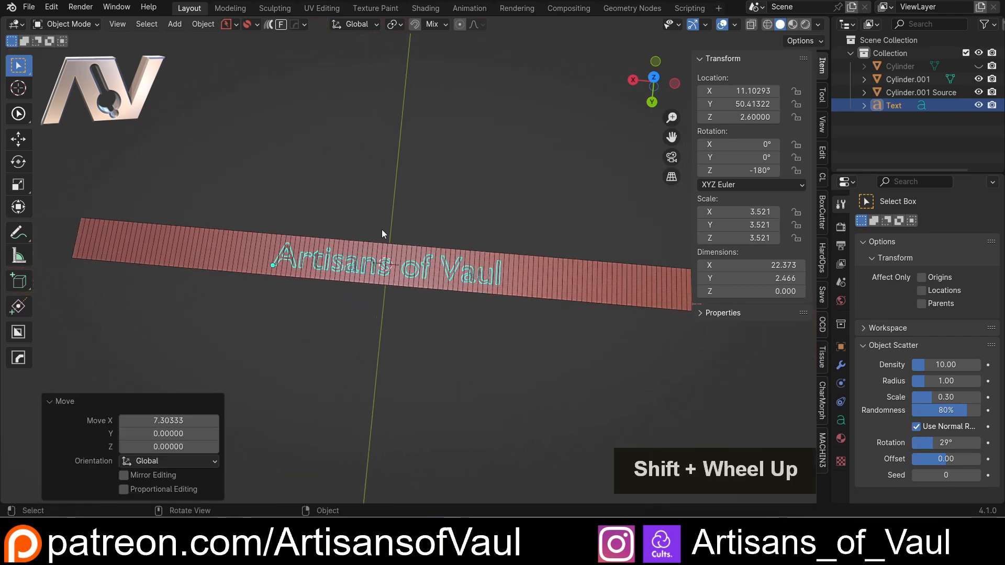
# Move the text about 0.14 along the Y axis to adjust its height within the source grid
pyautogui.scroll(2, 387, 227)
pyautogui.keyDown('shift'); pyautogui.moveTo(394, 226); pyautogui.dragTo(438, 211, button='middle'); pyautogui.keyUp('shift')
pyautogui.press('g')
pyautogui.press('y')
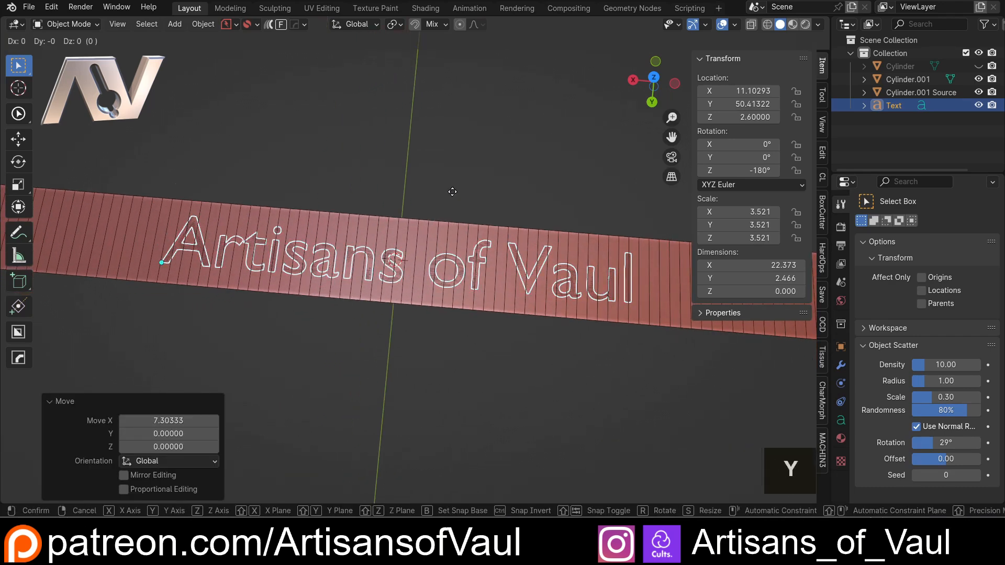
pyautogui.click(449, 194)
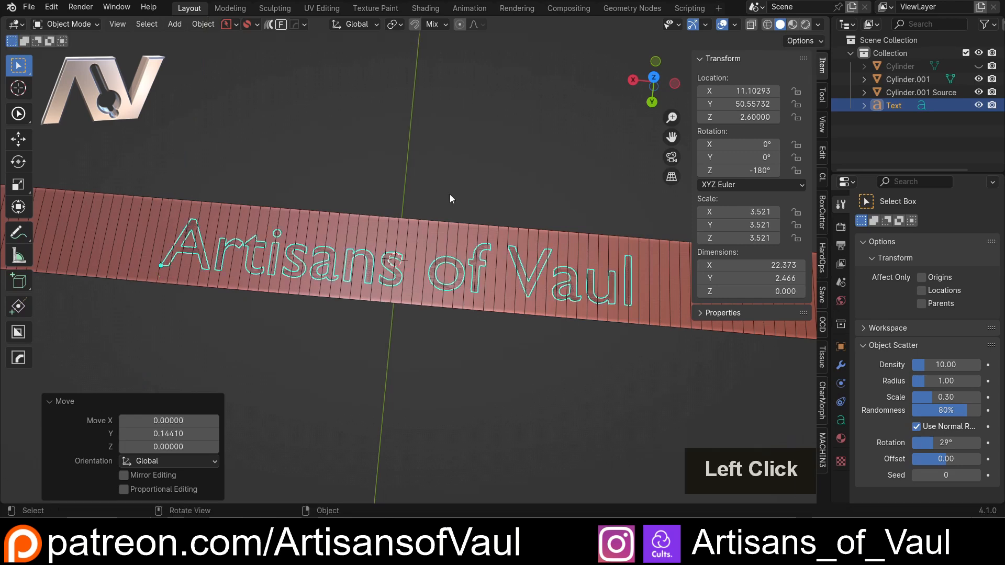
# Convert the text object on the source grid to a mesh
pyautogui.moveTo(401, 290); pyautogui.dragTo(400, 262, button='middle')
pyautogui.scroll(2, 426, 269)
pyautogui.scroll(-3, 425, 269)
pyautogui.press('Tab')
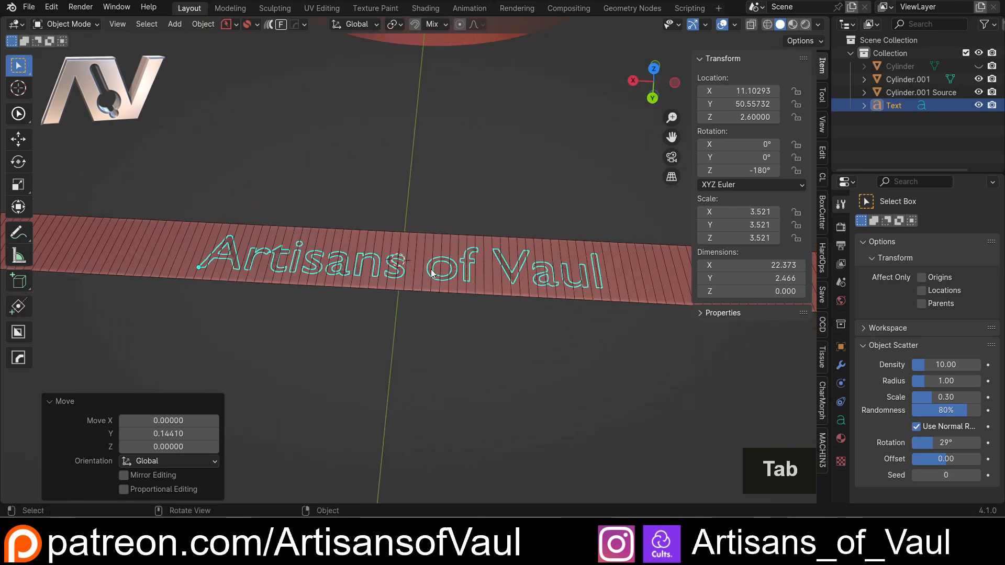
pyautogui.scroll(2, 377, 277)
pyautogui.moveTo(378, 277); pyautogui.dragTo(388, 262, button='middle')
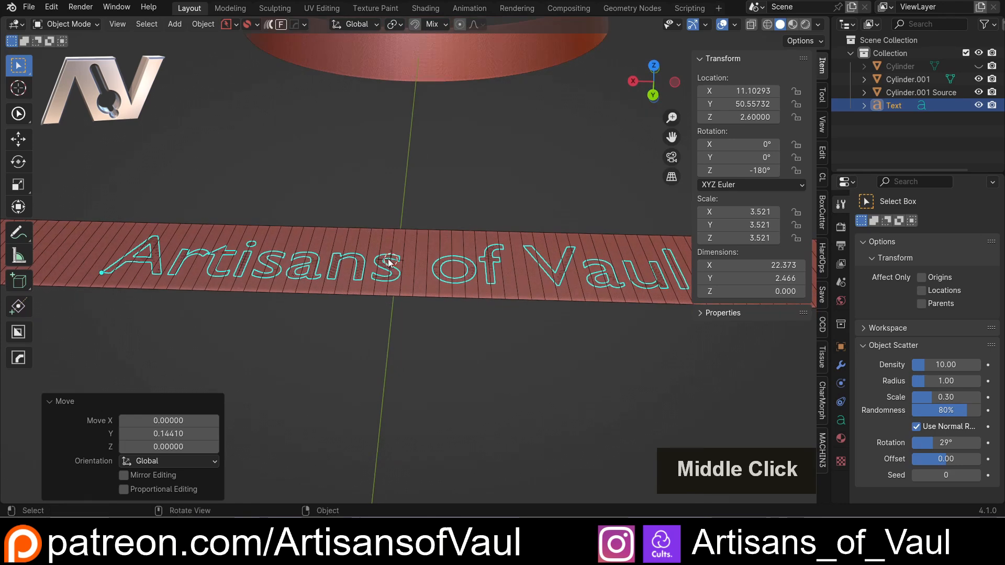
pyautogui.rightClick(384, 265)
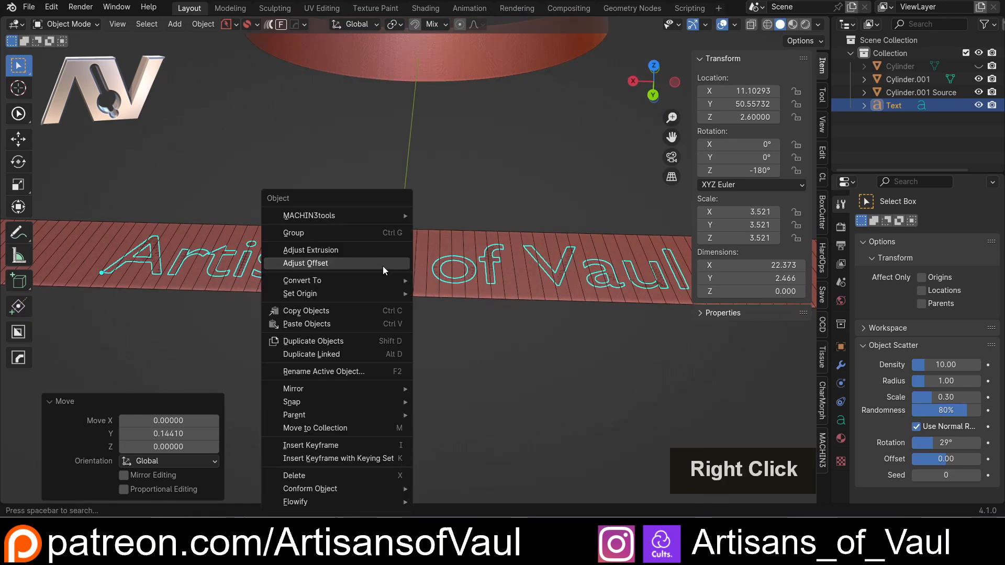
pyautogui.click(371, 280)
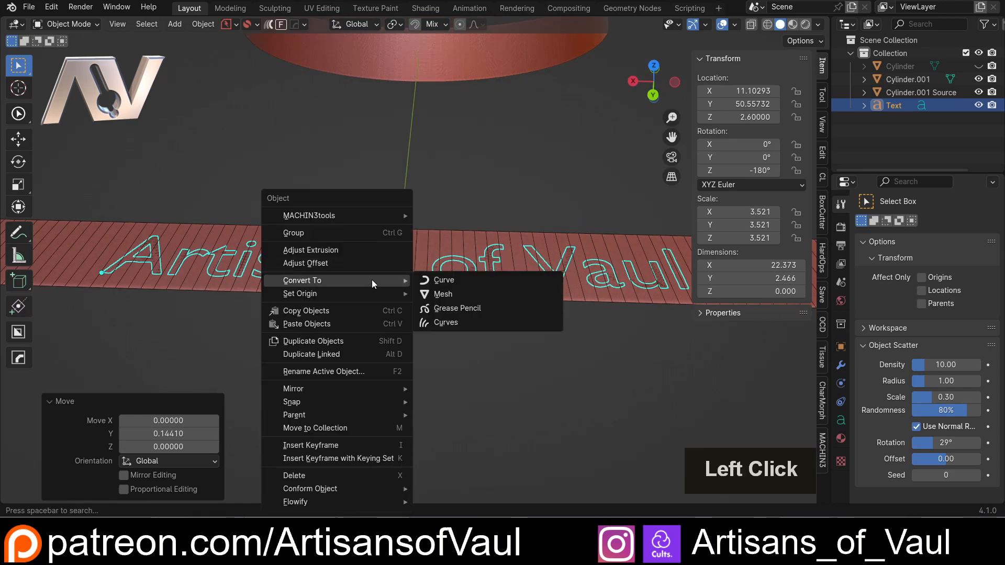
pyautogui.click(444, 293)
# Enter edit mode on the converted text mesh with edge selection
pyautogui.scroll(3, 410, 290)
pyautogui.moveTo(387, 303); pyautogui.dragTo(365, 268, button='middle')
pyautogui.press('Tab')
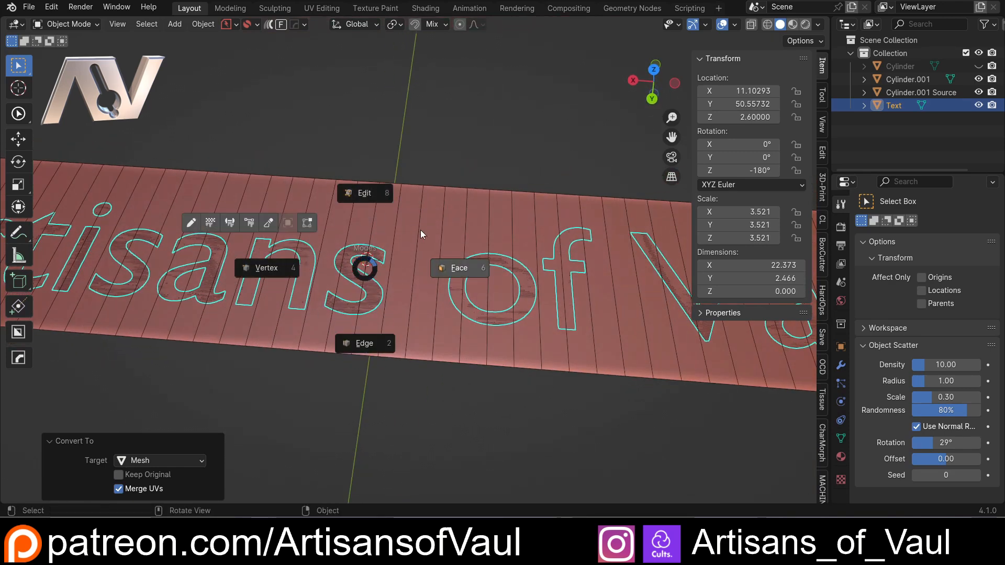
pyautogui.click(358, 348)
# Examine the edge topology inside the converted letters, especially the "s" and "o", up close
pyautogui.scroll(3, 331, 290)
pyautogui.moveTo(330, 289); pyautogui.dragTo(314, 262, button='middle')
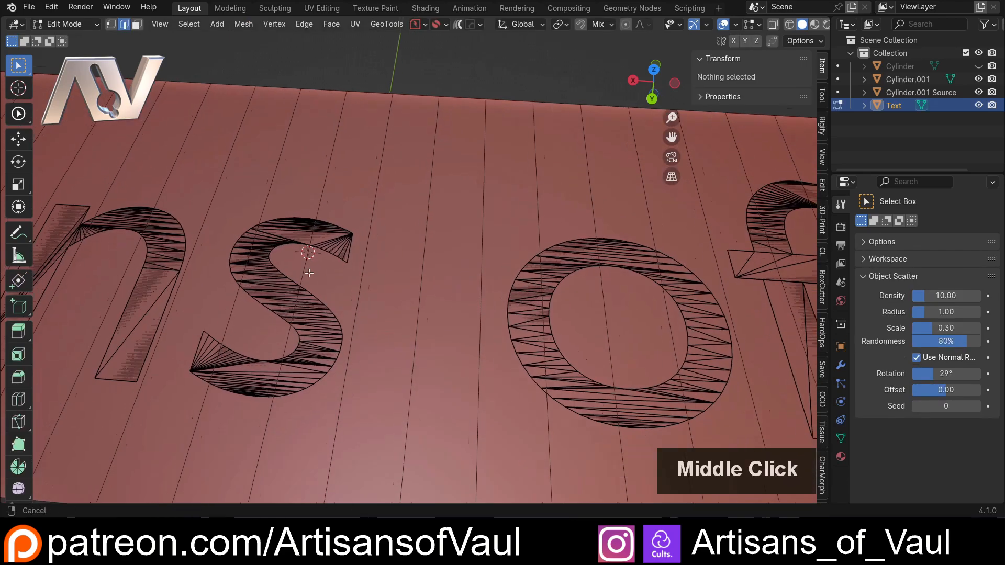
pyautogui.scroll(2, 366, 234)
pyautogui.moveTo(366, 234); pyautogui.dragTo(268, 218, button='middle')
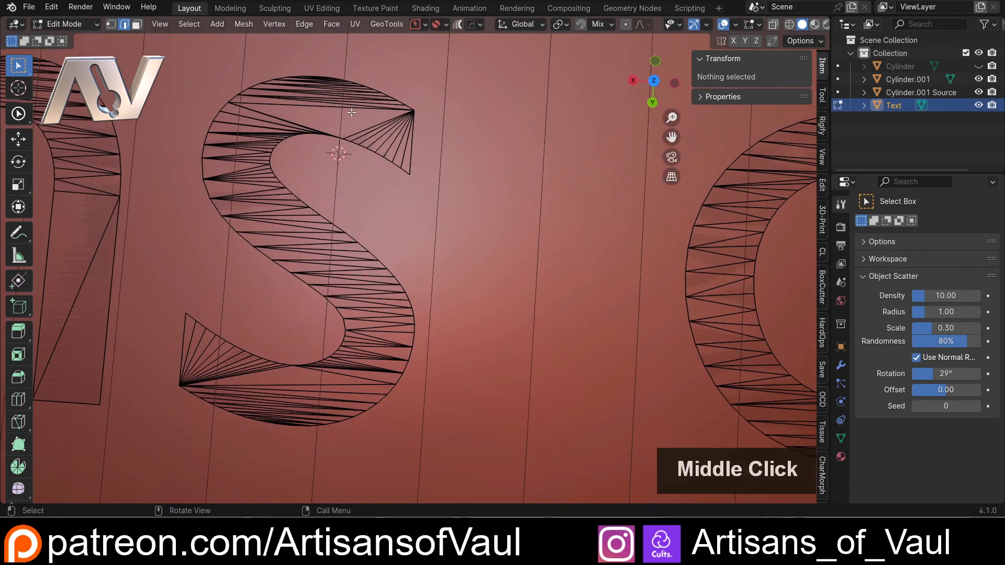
pyautogui.scroll(1, 364, 278)
pyautogui.scroll(-3, 354, 346)
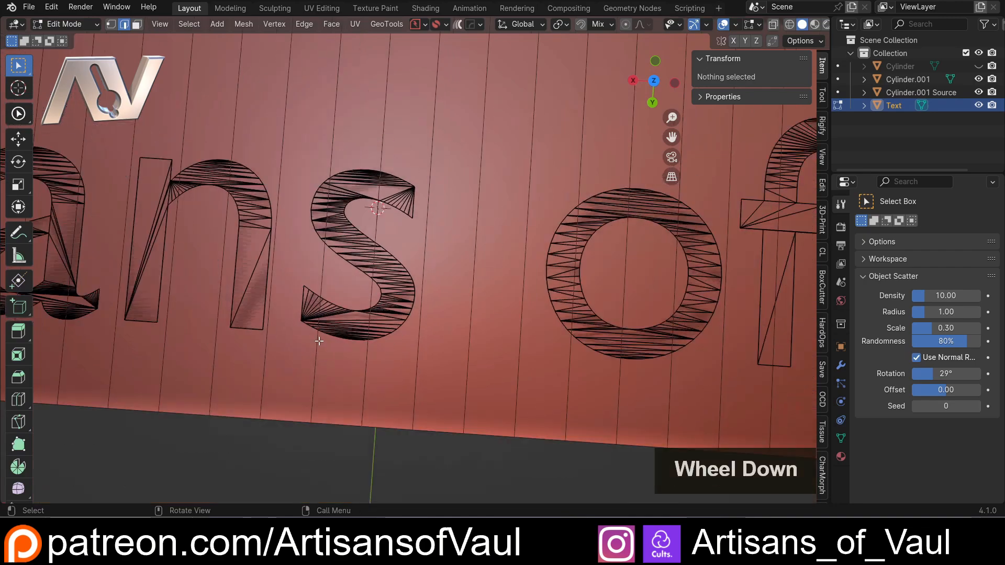
pyautogui.moveTo(354, 346); pyautogui.dragTo(382, 283, button='middle')
pyautogui.scroll(-1, 335, 281)
pyautogui.scroll(2, 417, 287)
pyautogui.scroll(-2, 403, 302)
# Select the whole text mesh and apply Limited Dissolve with a max angle of 5°
pyautogui.press('a')
pyautogui.scroll(2, 401, 290)
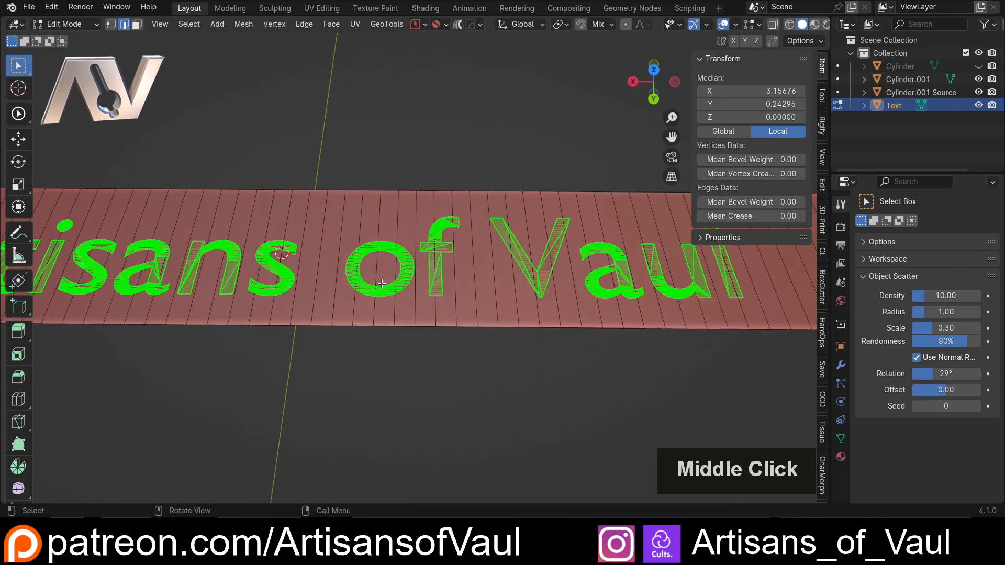
pyautogui.press('x')
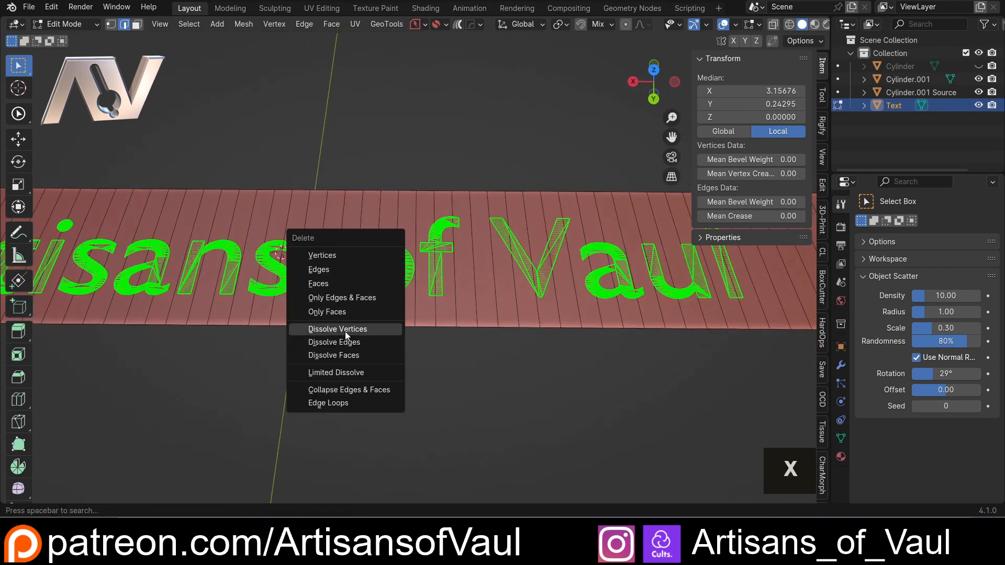
pyautogui.click(343, 372)
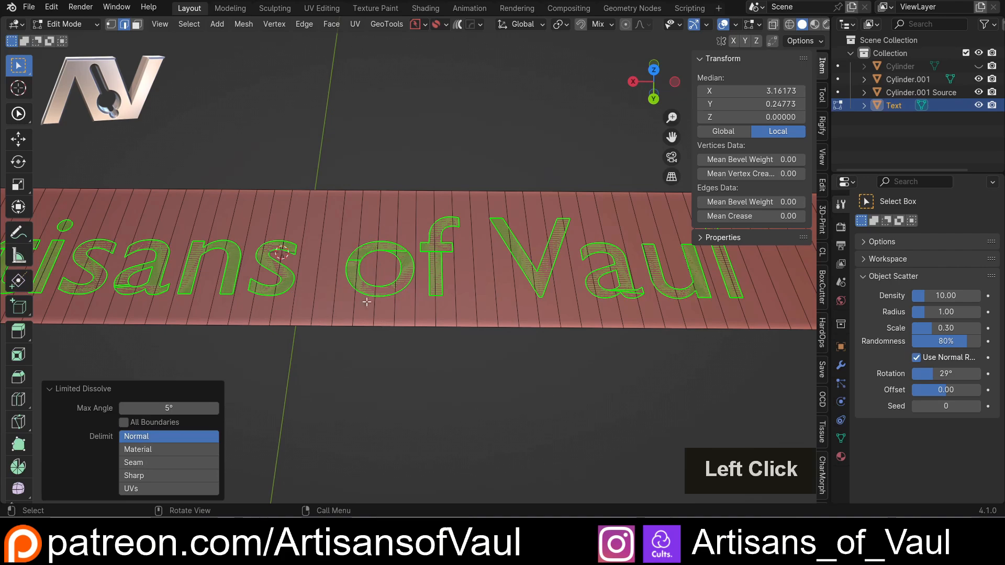
# Examine the dissolved letters along the whole text for remaining edges, including both ends of the wording
pyautogui.scroll(-2, 366, 302)
pyautogui.moveTo(367, 302); pyautogui.dragTo(533, 311, button='middle')
pyautogui.scroll(2, 534, 311)
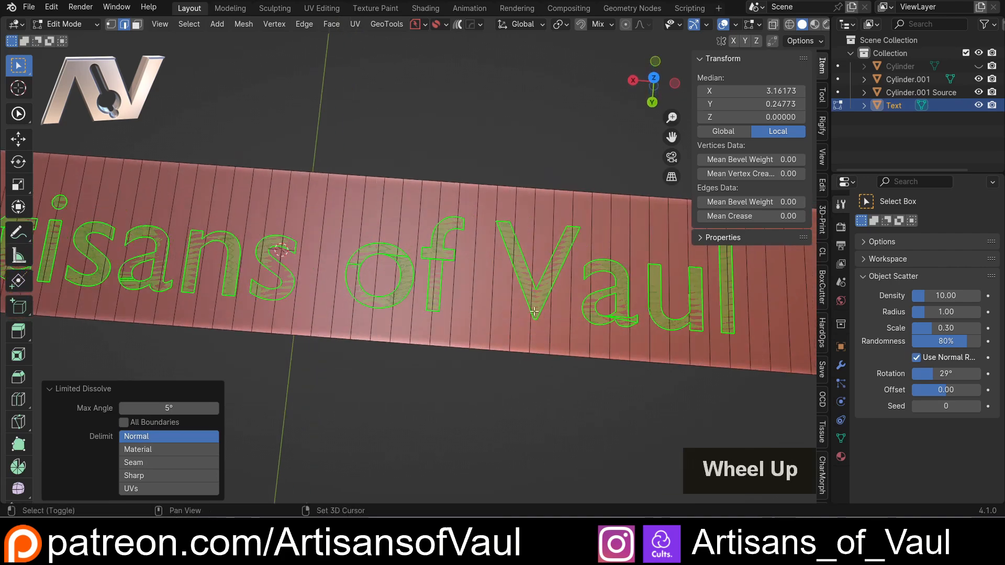
pyautogui.scroll(6, 534, 311)
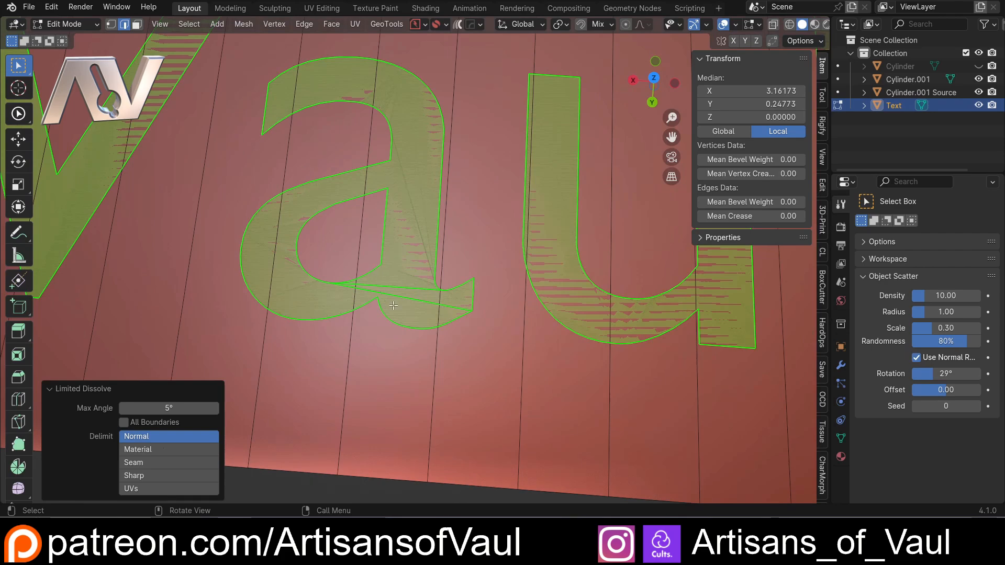
pyautogui.scroll(-2, 393, 305)
pyautogui.scroll(-3, 385, 262)
pyautogui.keyDown('shift'); pyautogui.moveTo(120, 167); pyautogui.dragTo(374, 199, button='middle'); pyautogui.keyUp('shift')
pyautogui.scroll(4, 273, 176)
pyautogui.scroll(-3, 266, 177)
pyautogui.keyDown('shift'); pyautogui.moveTo(204, 215); pyautogui.dragTo(578, 255, button='middle'); pyautogui.keyUp('shift')
pyautogui.keyDown('shift'); pyautogui.moveTo(324, 256); pyautogui.dragTo(443, 258, button='middle'); pyautogui.keyUp('shift')
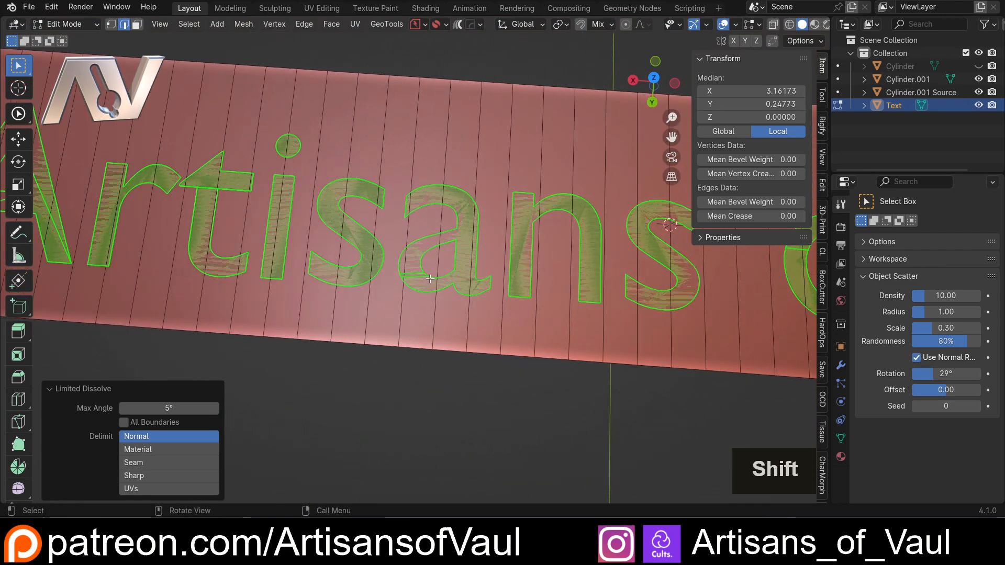
pyautogui.scroll(-4, 502, 280)
pyautogui.keyDown('shift'); pyautogui.moveTo(527, 288); pyautogui.dragTo(322, 270, button='middle'); pyautogui.keyUp('shift')
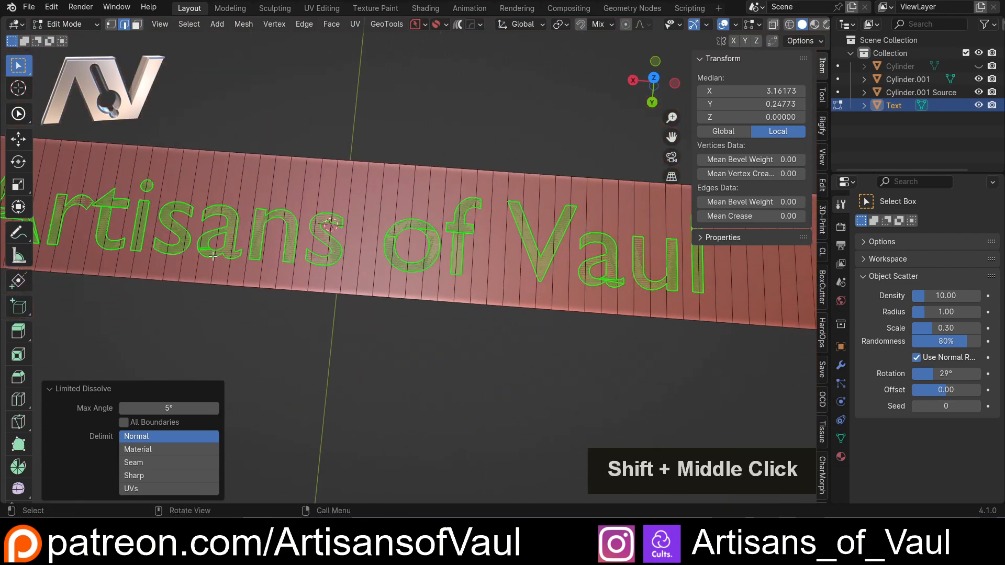
pyautogui.keyDown('shift'); pyautogui.moveTo(213, 256); pyautogui.dragTo(251, 251, button='middle'); pyautogui.keyUp('shift')
pyautogui.scroll(-3, 381, 274)
pyautogui.scroll(3, 251, 251)
# Switch to face selection and extrude the dissolved text faces upward by about 0.99 to give the letters thickness
pyautogui.moveTo(314, 262); pyautogui.dragTo(338, 225, button='middle')
pyautogui.keyDown('shift'); pyautogui.moveTo(343, 225); pyautogui.dragTo(380, 225, button='middle'); pyautogui.keyUp('shift')
pyautogui.press('Tab')
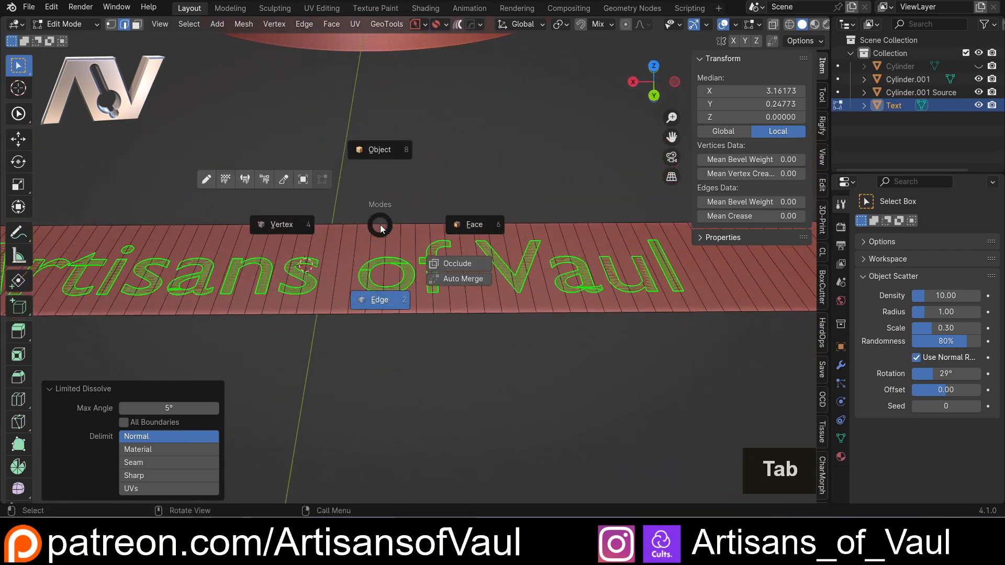
pyautogui.click(473, 228)
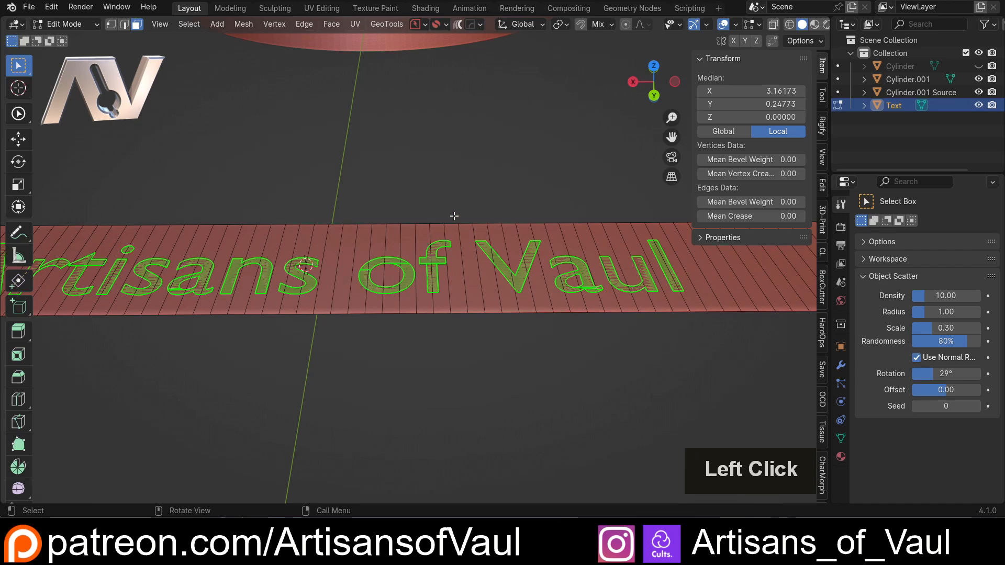
pyautogui.moveTo(454, 215); pyautogui.dragTo(455, 193, button='middle')
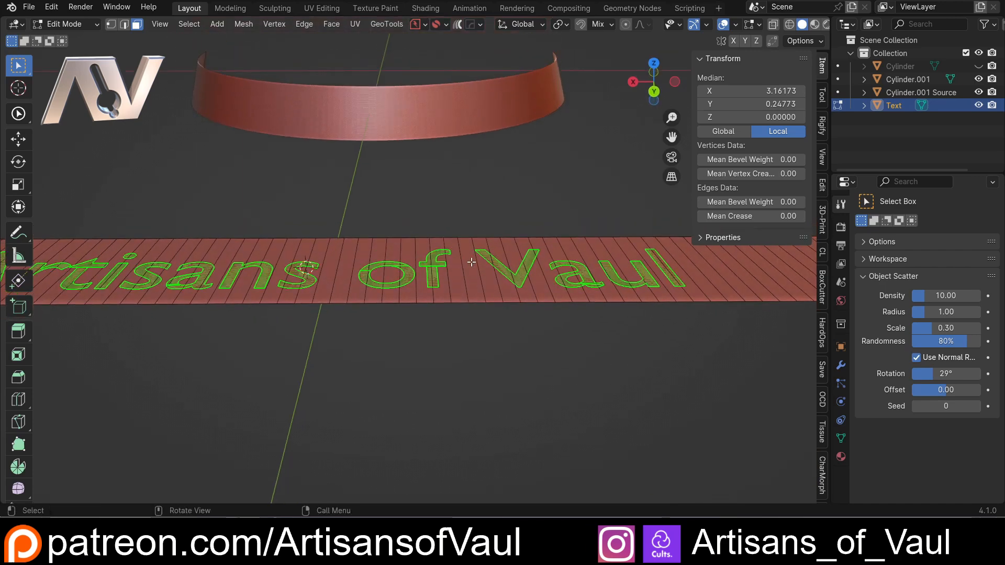
pyautogui.press('e')
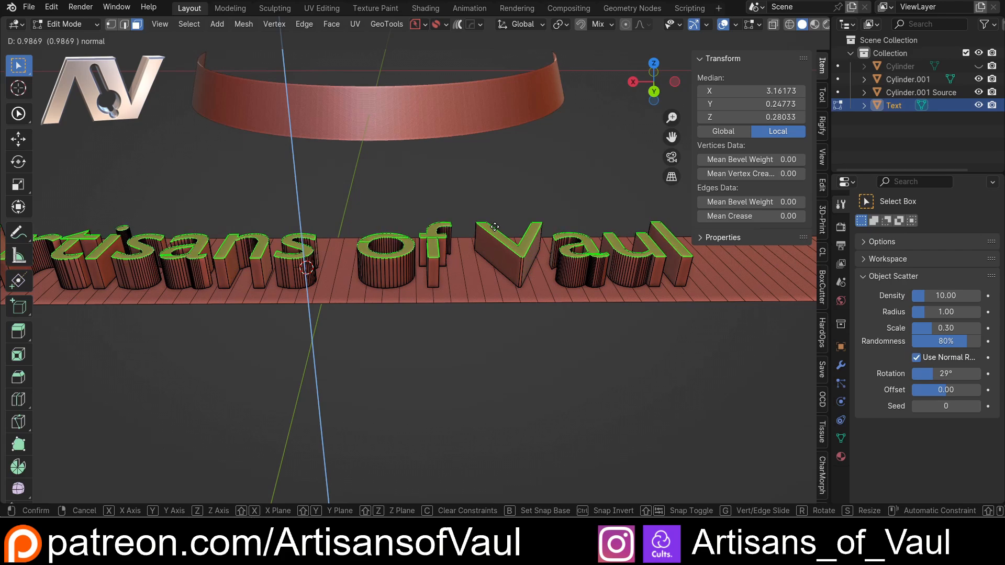
pyautogui.click(495, 226)
# Lower the letters' extruded top faces along Z by about 0.07
pyautogui.moveTo(495, 227); pyautogui.dragTo(399, 307, button='middle')
pyautogui.scroll(3, 331, 225)
pyautogui.moveTo(464, 248); pyautogui.dragTo(450, 207, button='middle')
pyautogui.press('g')
pyautogui.press('z')
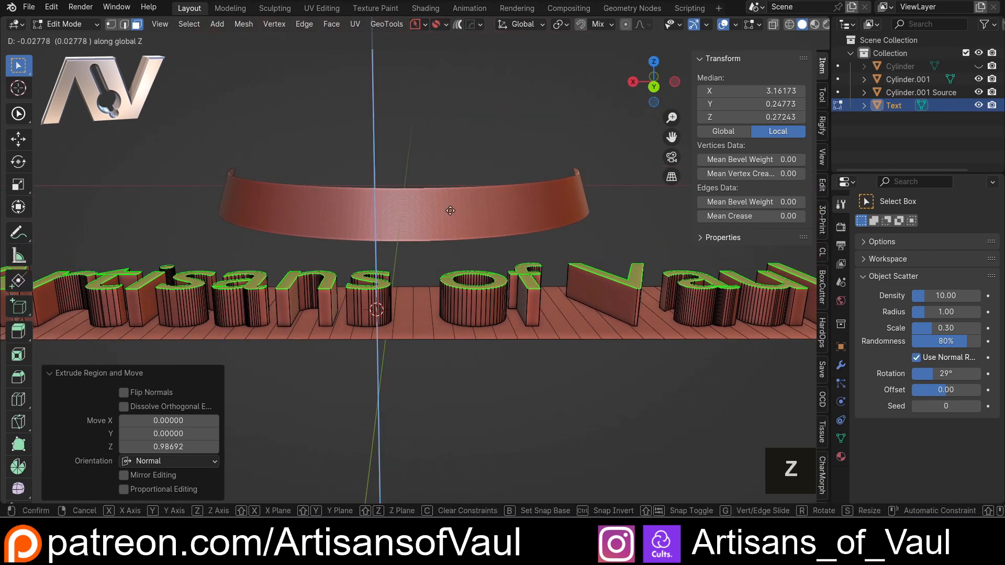
pyautogui.click(448, 210)
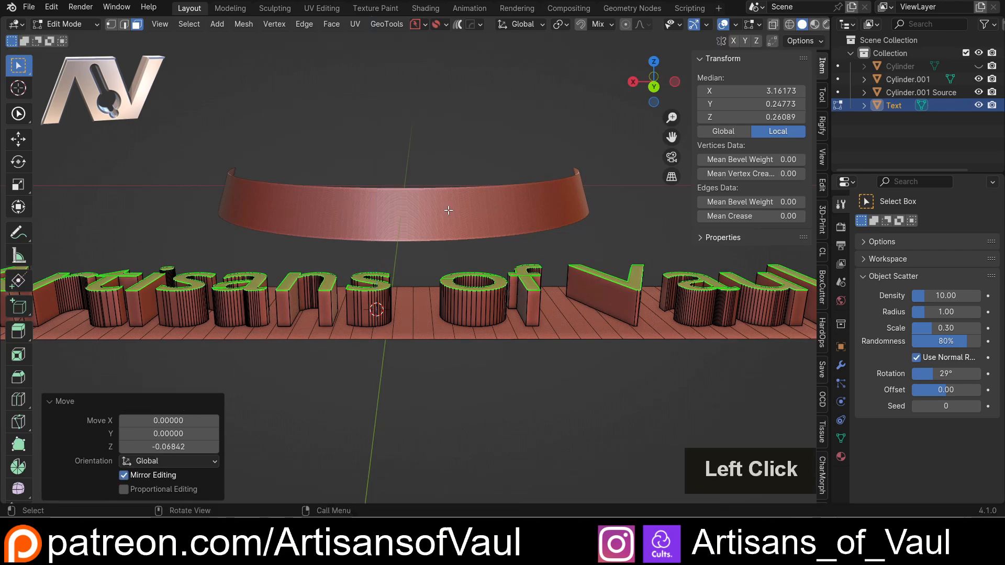
pyautogui.moveTo(423, 276); pyautogui.dragTo(228, 269, button='middle')
pyautogui.scroll(-2, 574, 291)
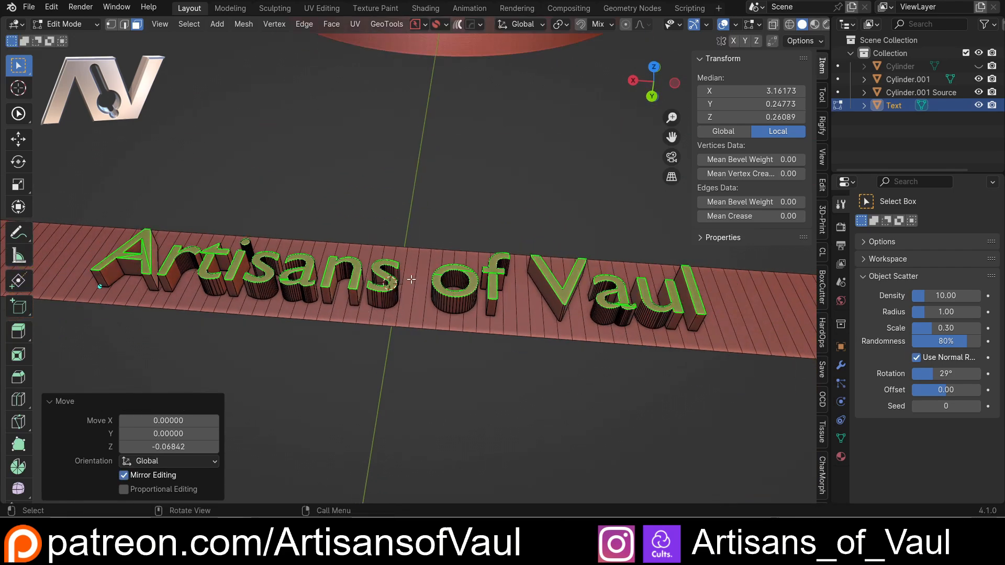
# Return to object mode, deselect the text and add a cube at the 3D cursor on the source grid
pyautogui.press('Tab')
pyautogui.click(432, 146)
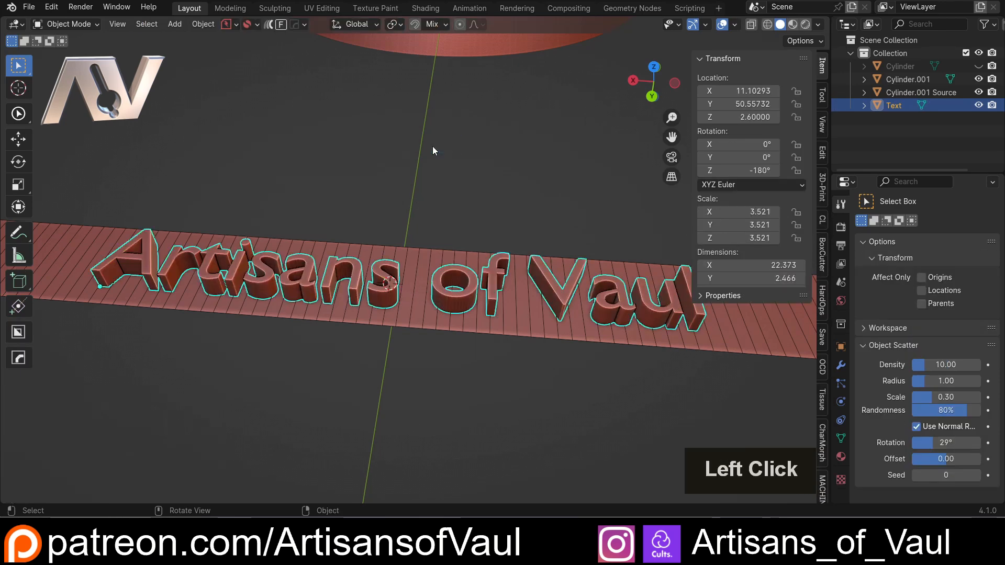
pyautogui.moveTo(433, 146); pyautogui.dragTo(428, 187, button='middle')
pyautogui.scroll(-2, 429, 188)
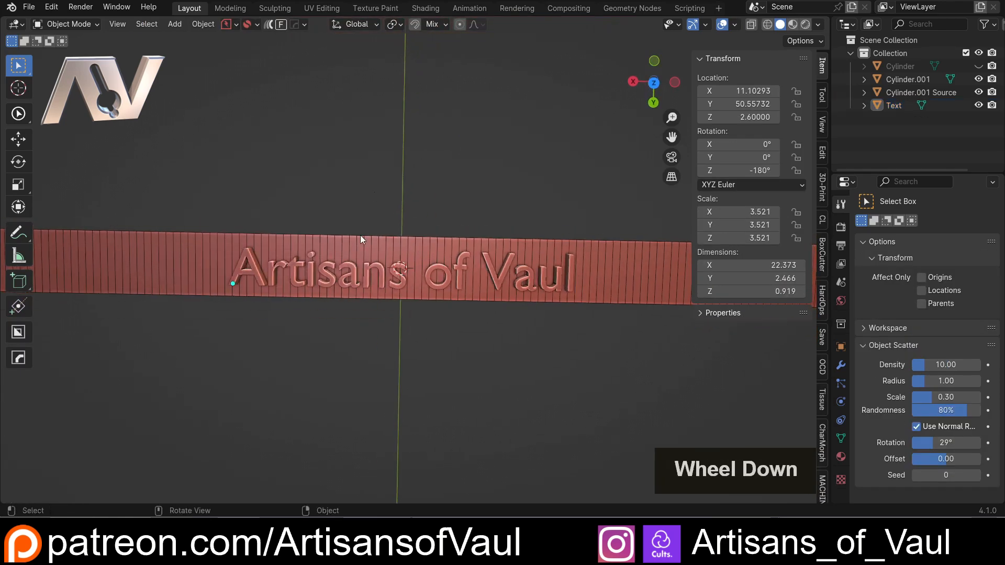
pyautogui.scroll(-2, 503, 212)
pyautogui.hotkey('shift', 'a')
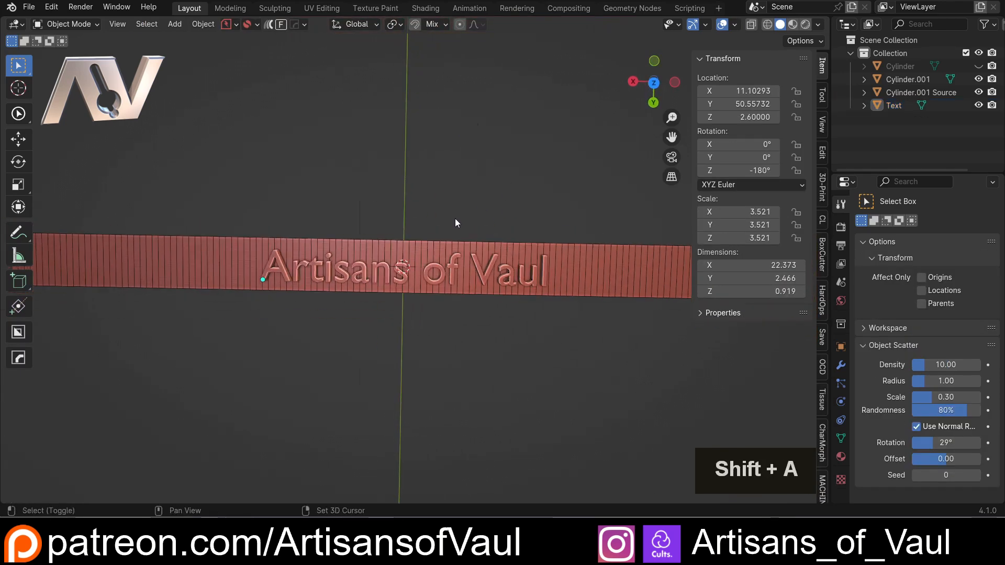
pyautogui.click(426, 166)
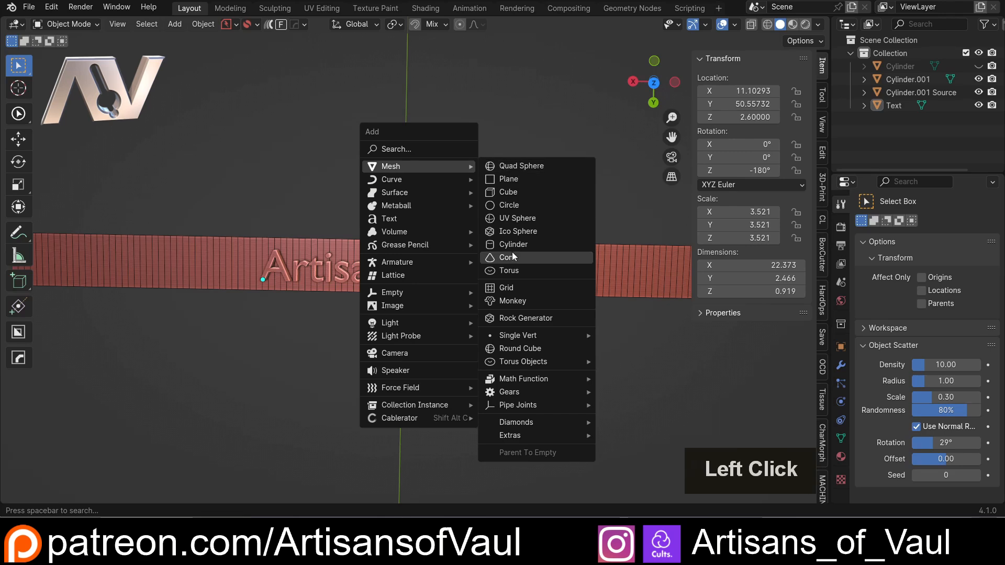
pyautogui.click(522, 196)
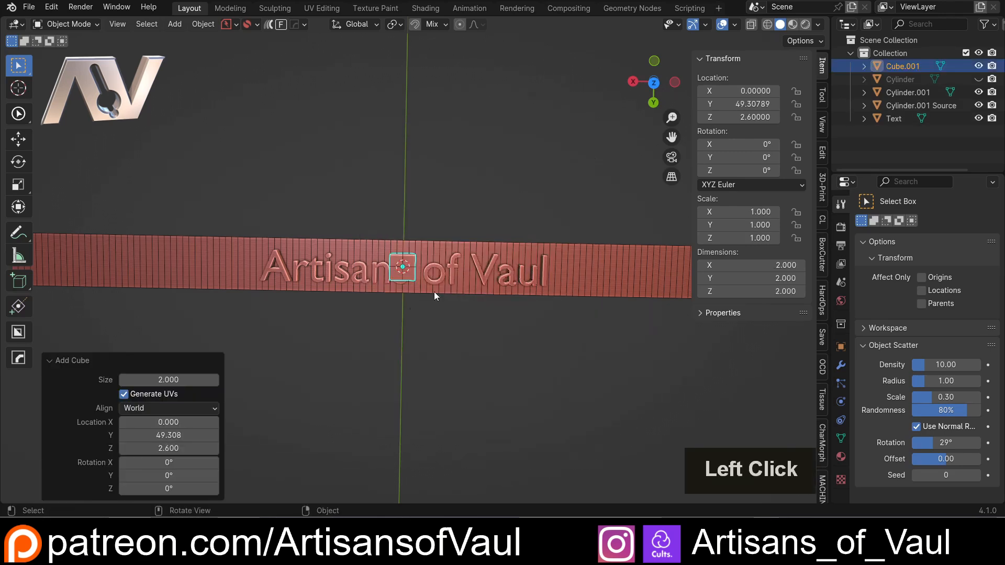
# Raise the cube along Z by about 0.94 so its base sits roughly at the source grid's level
pyautogui.scroll(3, 413, 298)
pyautogui.moveTo(400, 305); pyautogui.dragTo(450, 168, button='middle')
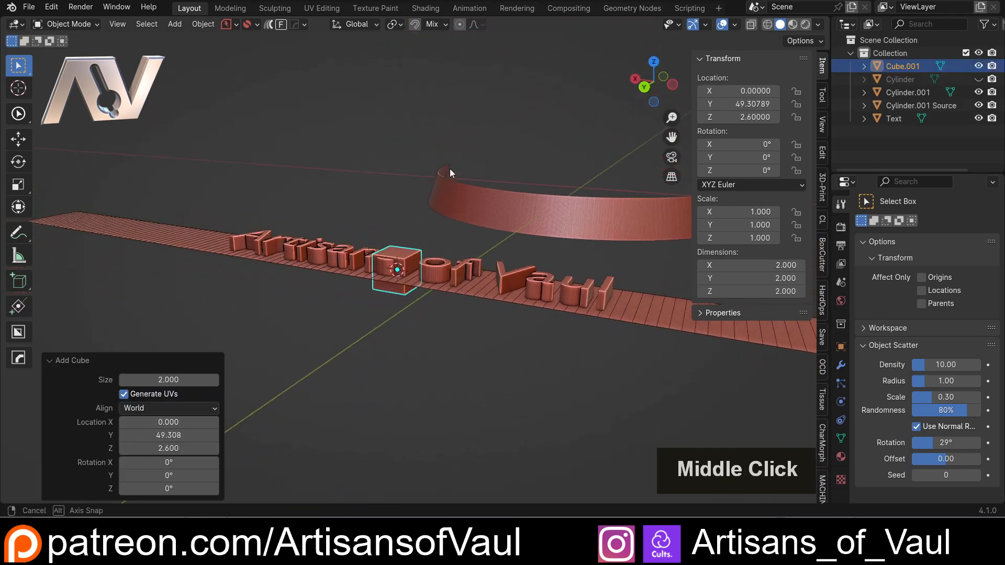
pyautogui.click(644, 86)
pyautogui.scroll(5, 419, 261)
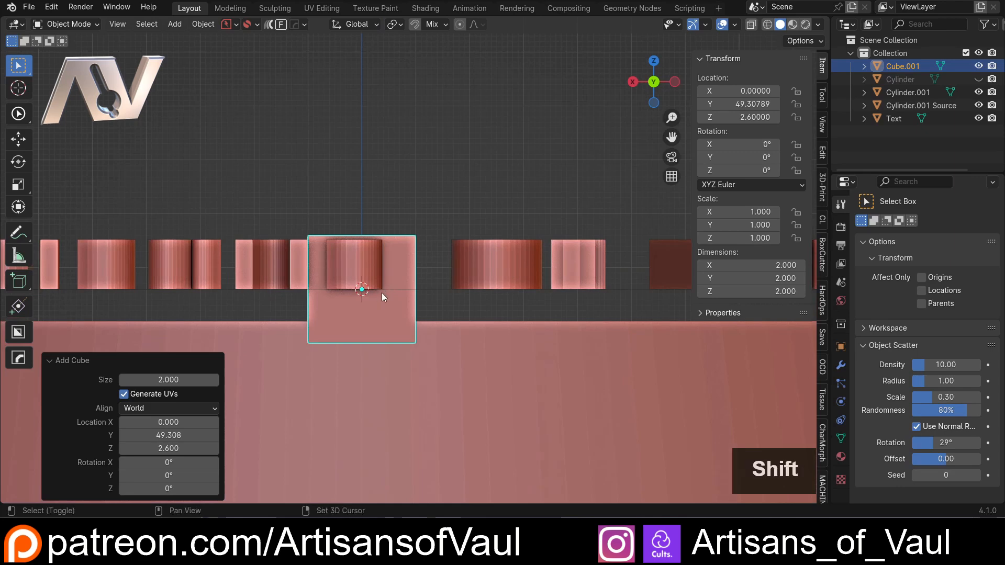
pyautogui.scroll(4, 382, 293)
pyautogui.press('g')
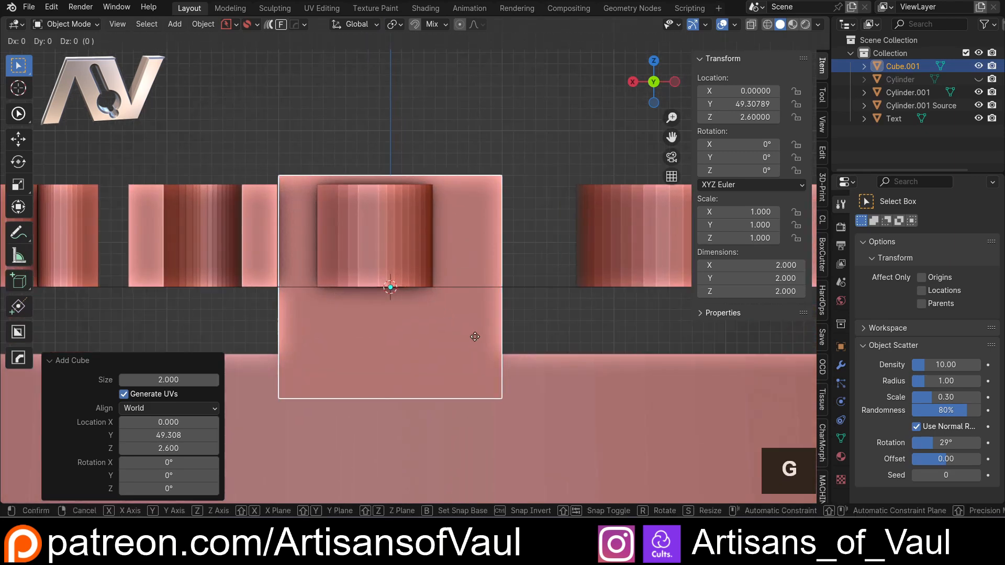
pyautogui.press('z')
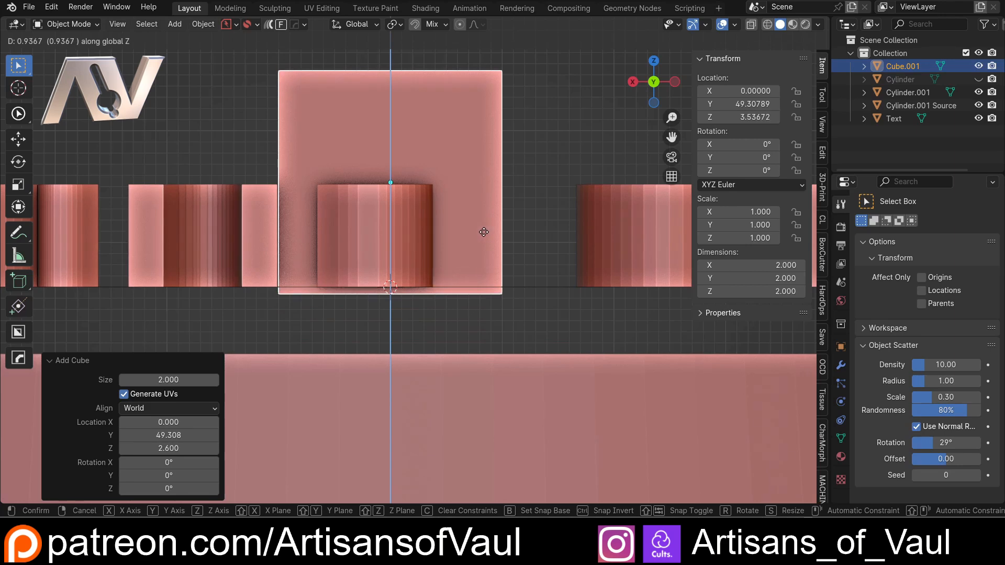
pyautogui.click(481, 230)
# Check the cube against the source grid, reselect it and raise it along Z by about 0.78, clear of the grid
pyautogui.moveTo(497, 286); pyautogui.dragTo(544, 355, button='middle')
pyautogui.click(544, 355)
pyautogui.scroll(-3, 542, 340)
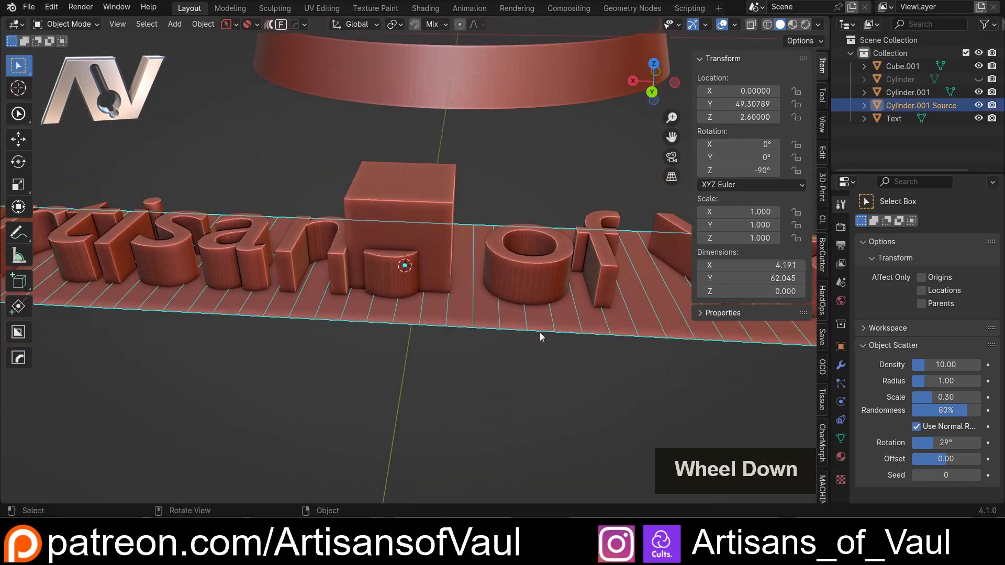
pyautogui.scroll(-4, 444, 303)
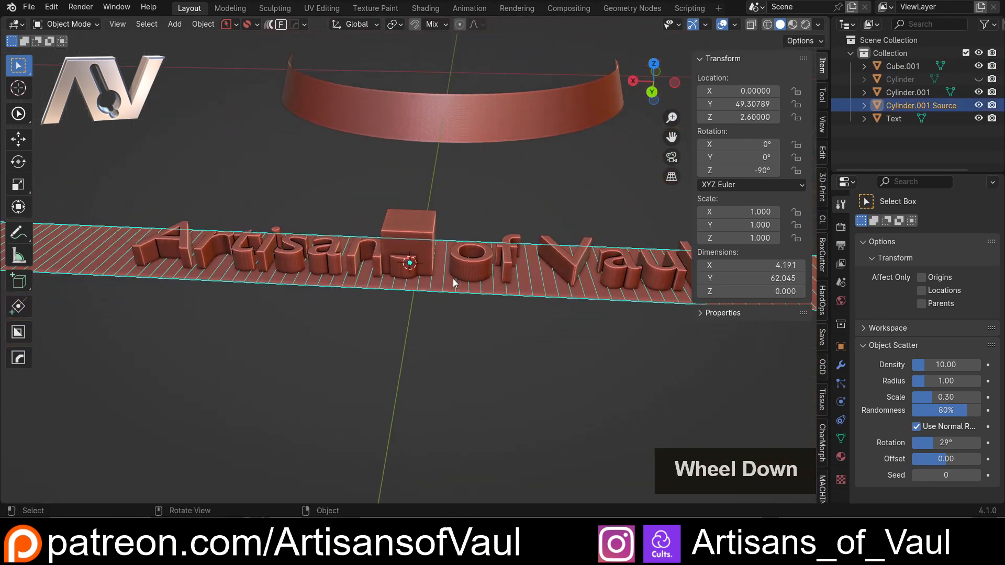
pyautogui.scroll(-3, 453, 278)
pyautogui.scroll(5, 437, 284)
pyautogui.click(420, 229)
pyautogui.click(652, 92)
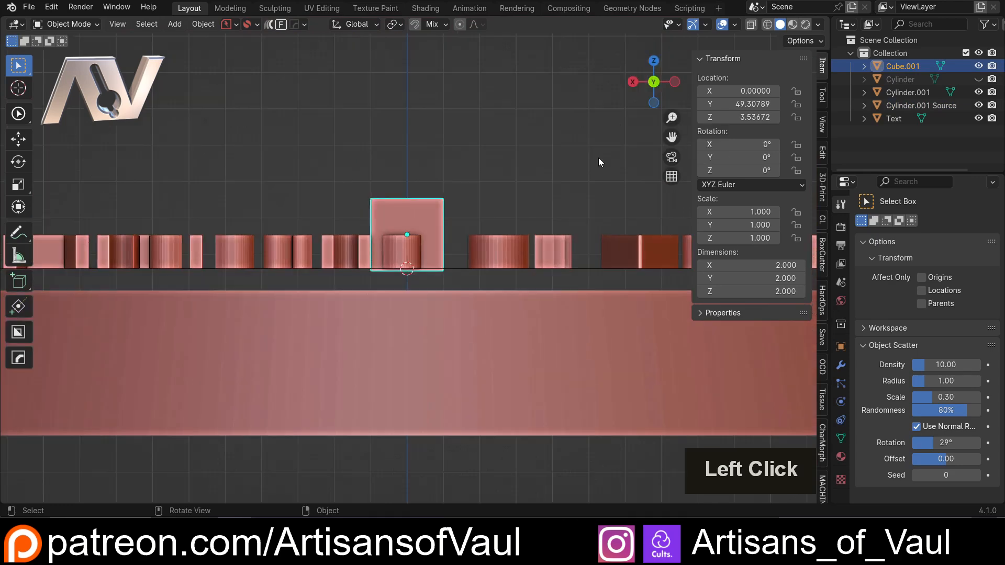
pyautogui.scroll(4, 486, 281)
pyautogui.keyDown('shift'); pyautogui.moveTo(535, 314); pyautogui.dragTo(501, 309, button='middle'); pyautogui.keyUp('shift')
pyautogui.press('g')
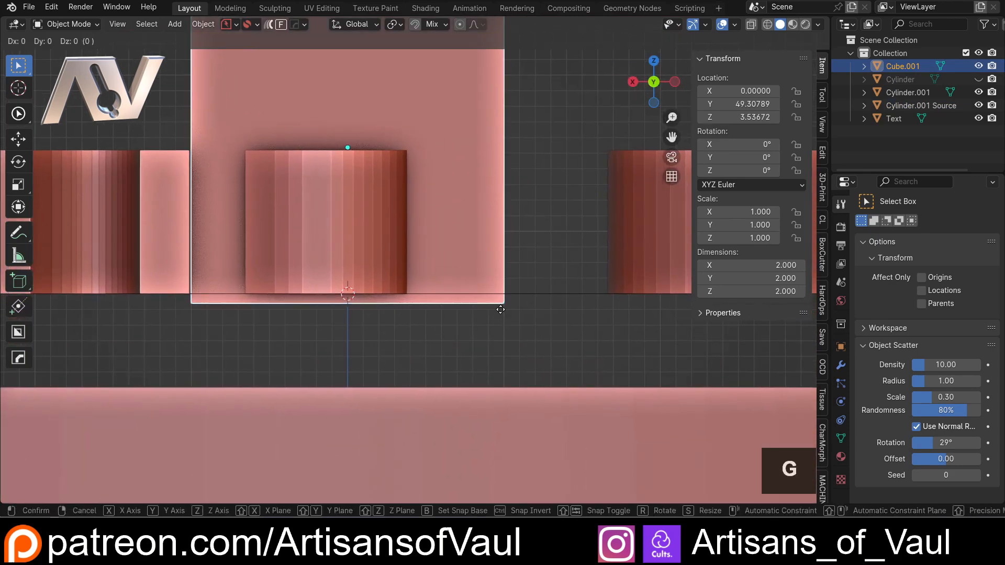
pyautogui.press('z')
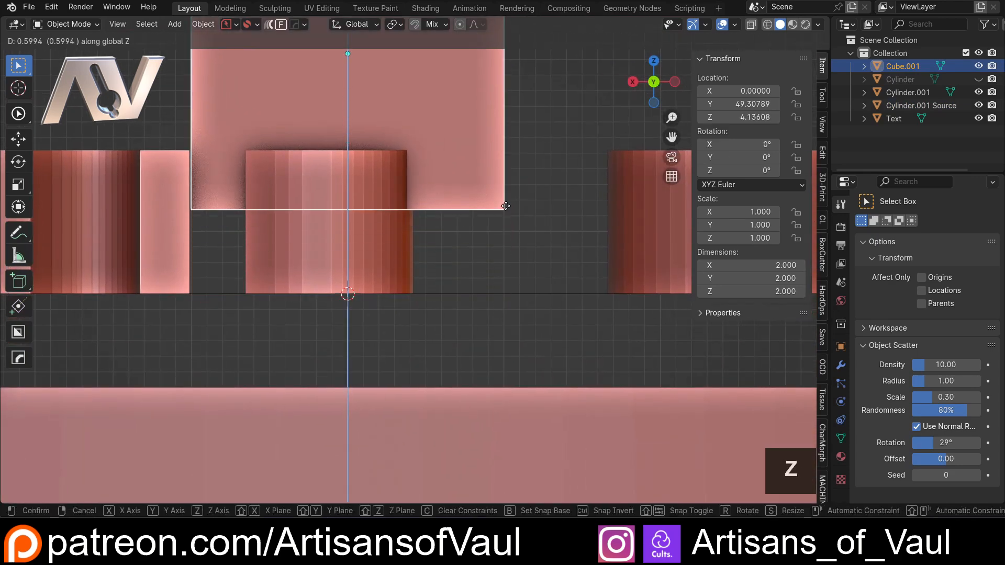
pyautogui.click(579, 212)
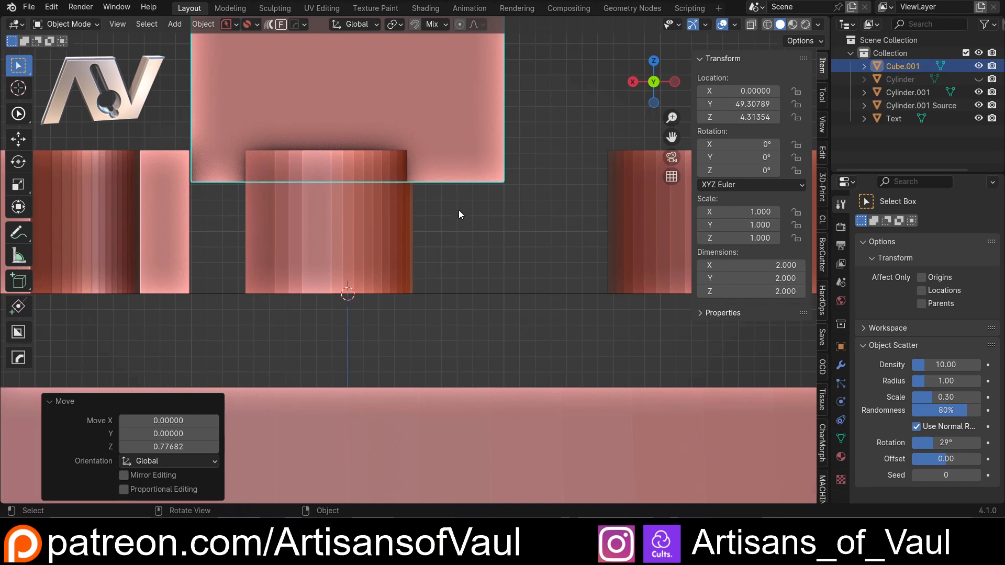
pyautogui.press('g')
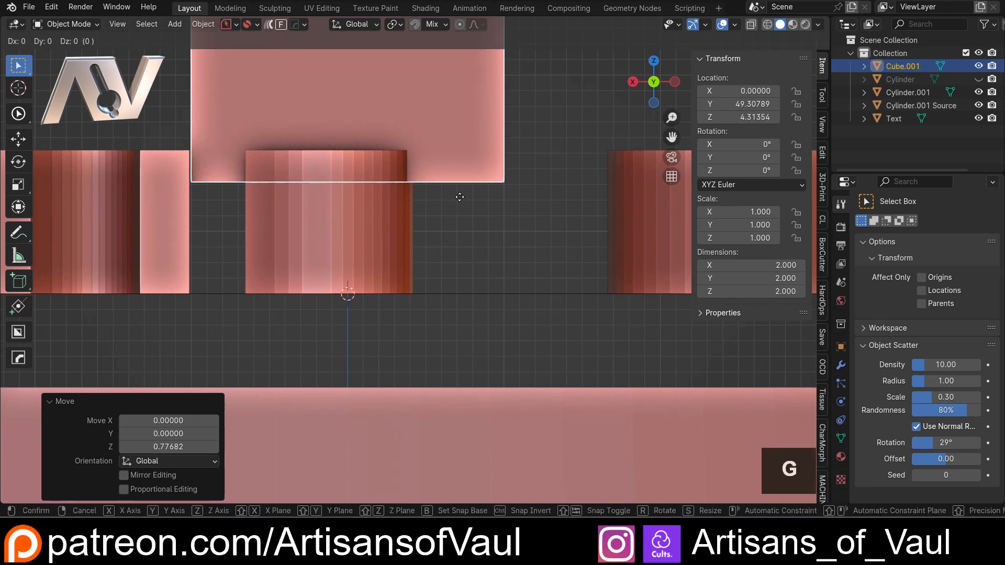
pyautogui.press('b')
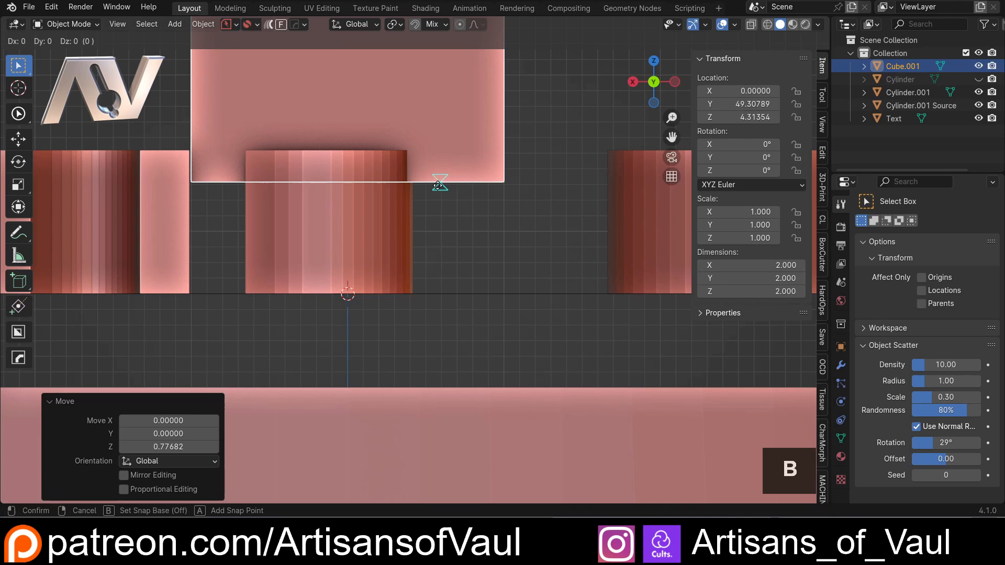
pyautogui.press('Escape')
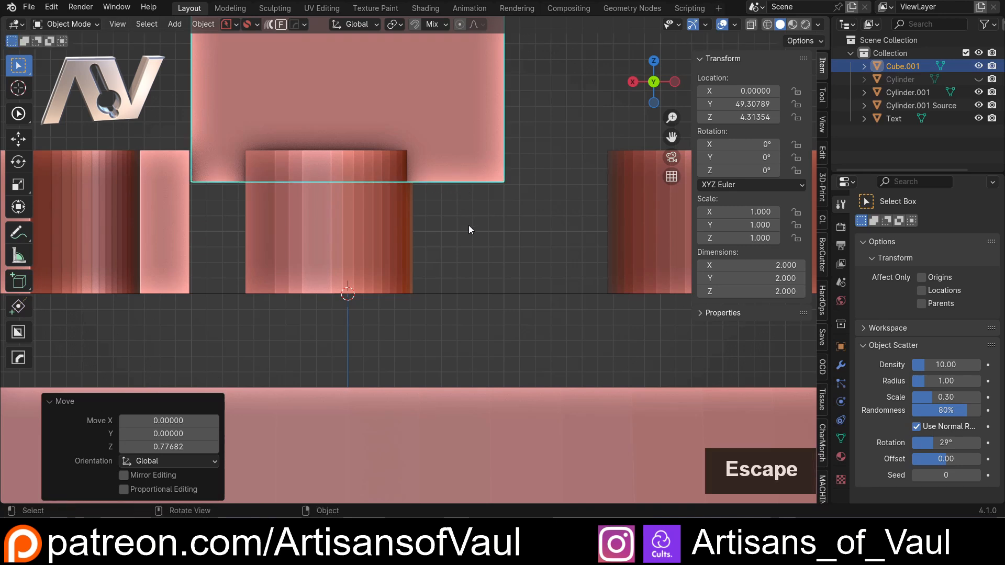
# Set the snapping targets to Vertex, Edge and Face together
pyautogui.click(432, 23)
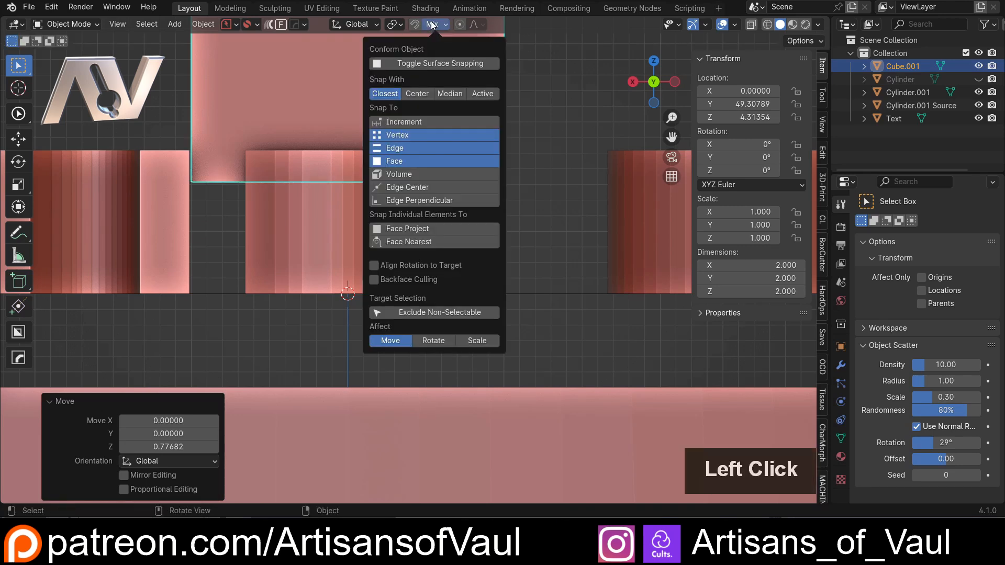
pyautogui.click(425, 121)
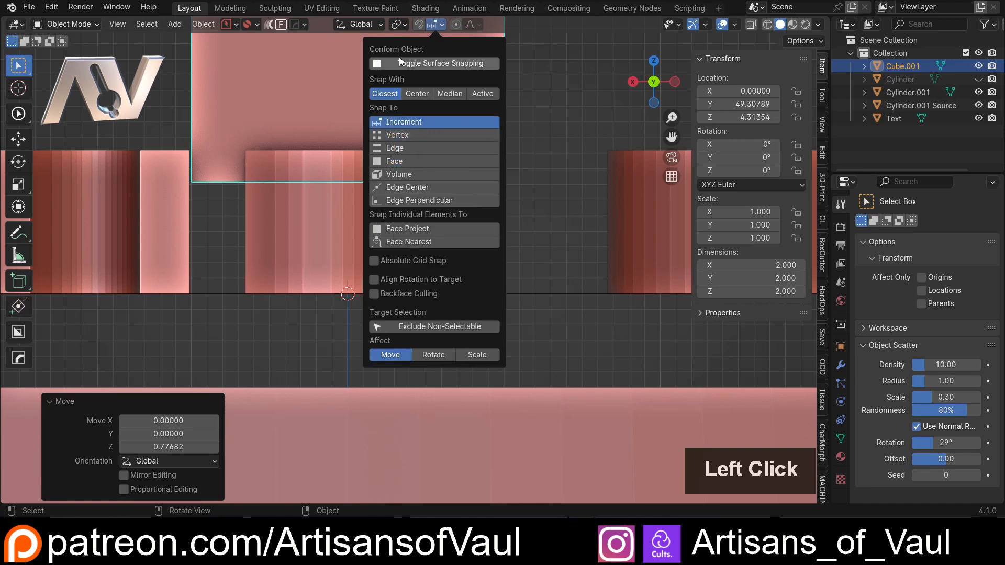
pyautogui.click(403, 135)
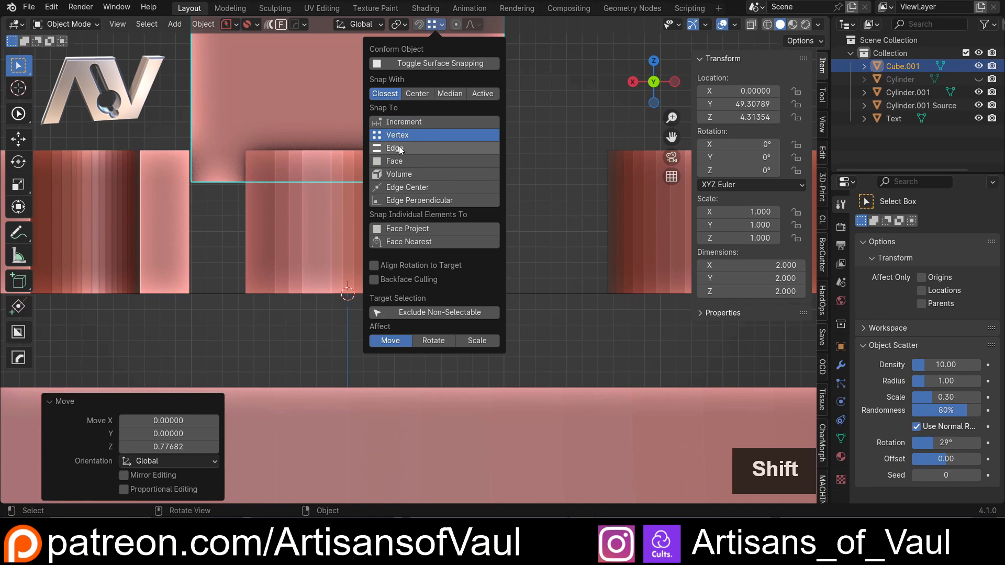
pyautogui.keyDown('shift'); pyautogui.click(408, 149); pyautogui.keyUp('shift')
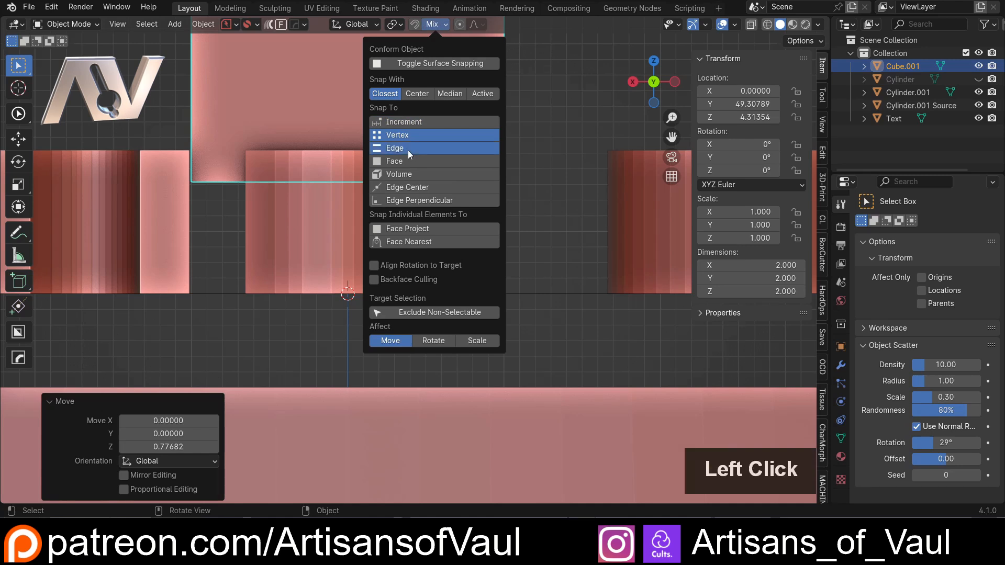
pyautogui.keyDown('shift'); pyautogui.click(397, 160); pyautogui.keyUp('shift')
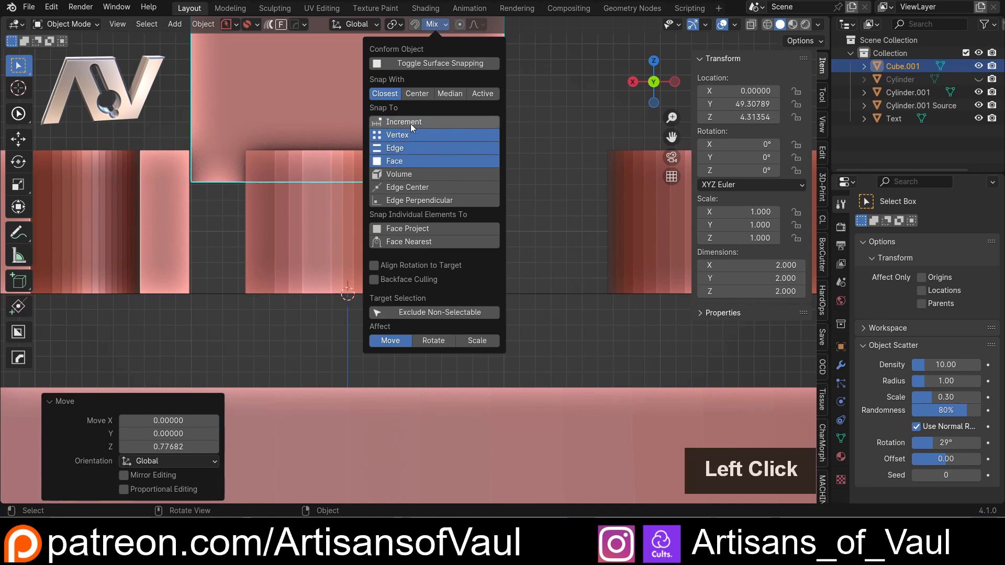
pyautogui.click(448, 26)
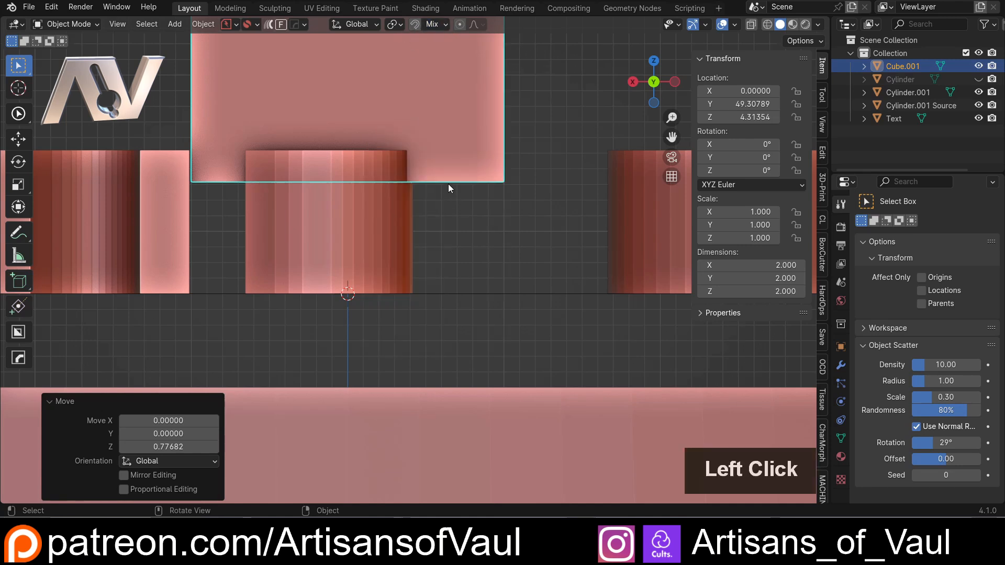
# Move the cube along Z with a snap base on its bottom edge, snapping it onto the source grid's surface
pyautogui.press('g')
pyautogui.press('b')
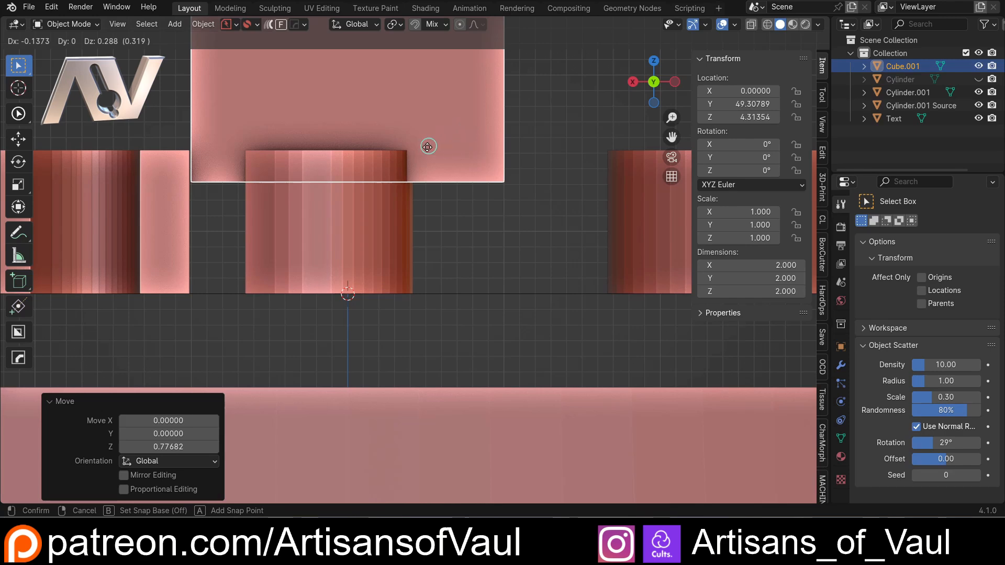
pyautogui.click(433, 181)
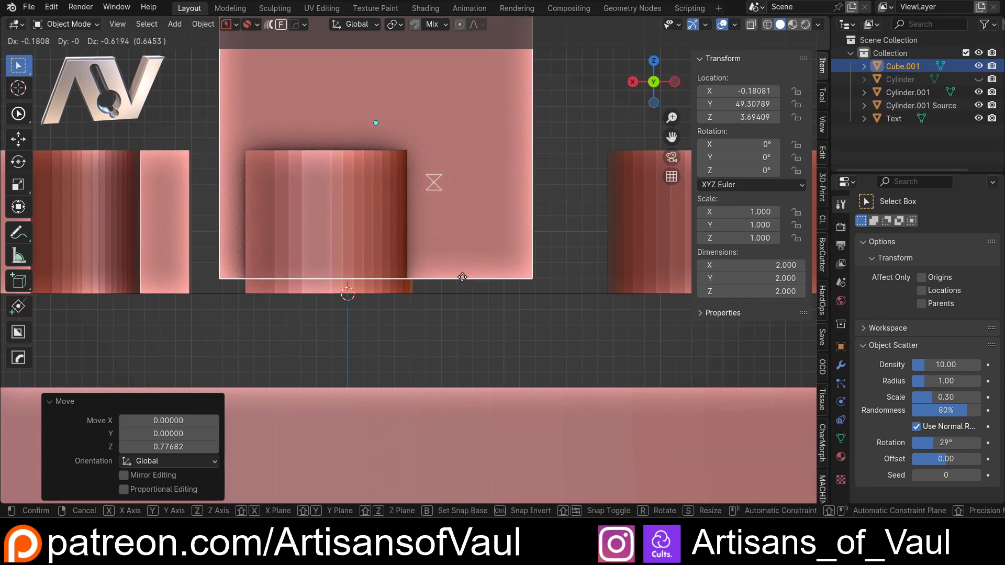
pyautogui.press('z')
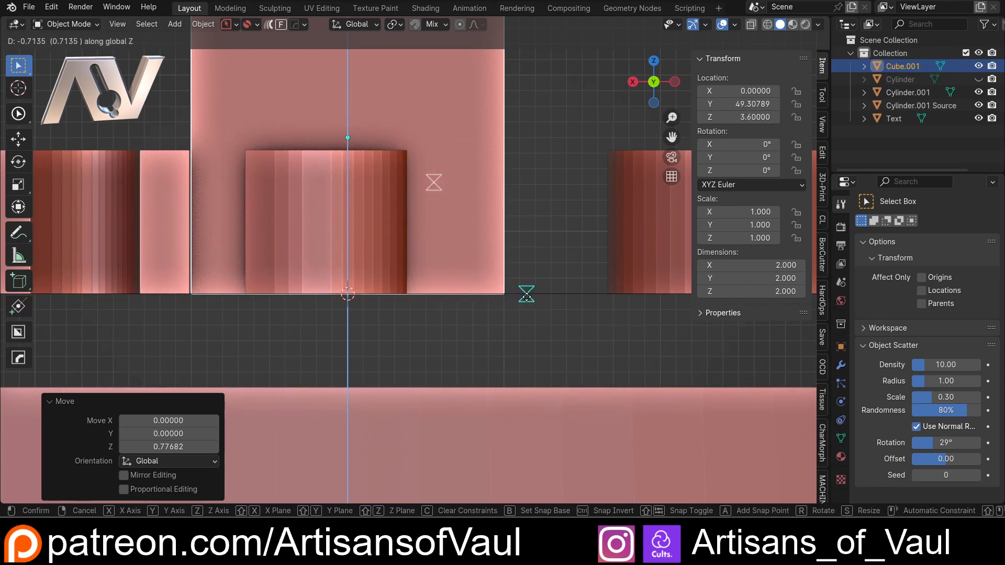
pyautogui.click(526, 294)
pyautogui.scroll(-3, 472, 221)
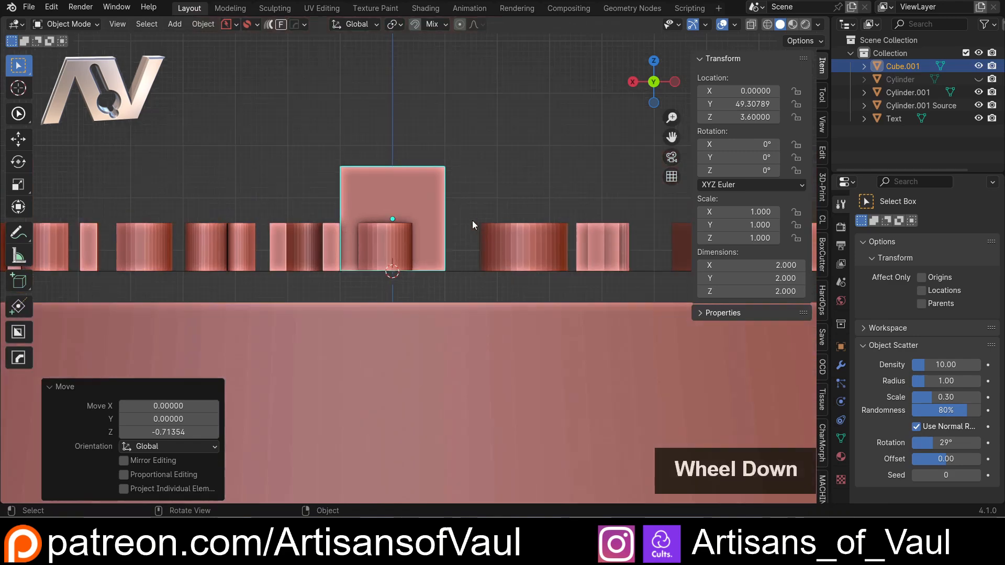
# Scale the cube along Y by about 1.88 so it nearly spans the width of the source grid
pyautogui.moveTo(472, 221); pyautogui.dragTo(422, 277, button='middle')
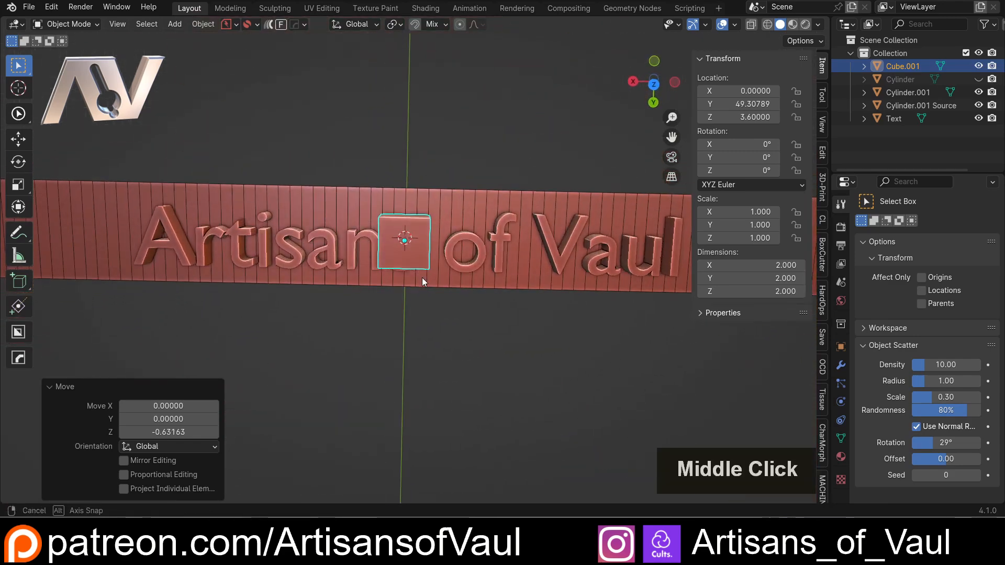
pyautogui.click(656, 87)
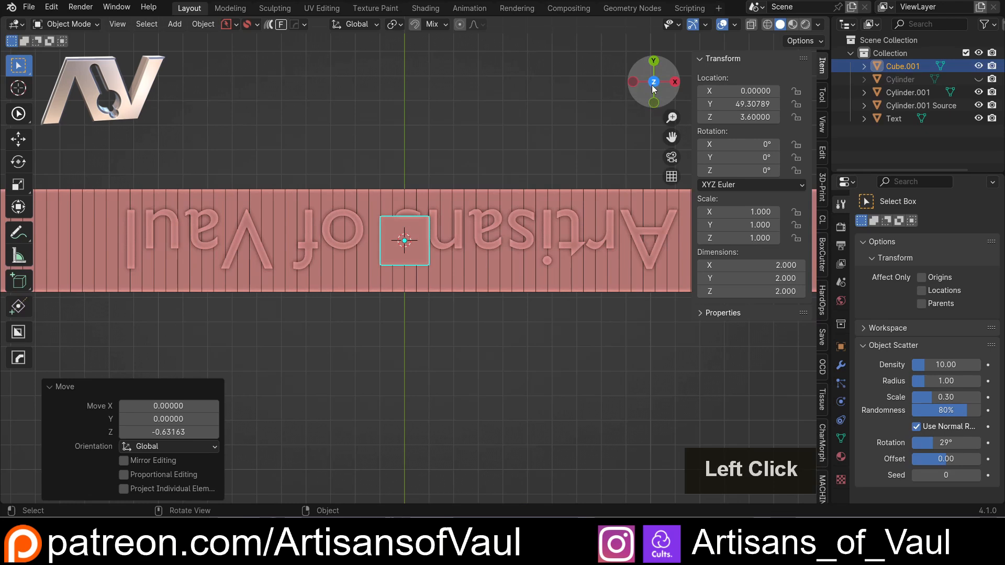
pyautogui.scroll(-3, 479, 211)
pyautogui.scroll(1, 403, 249)
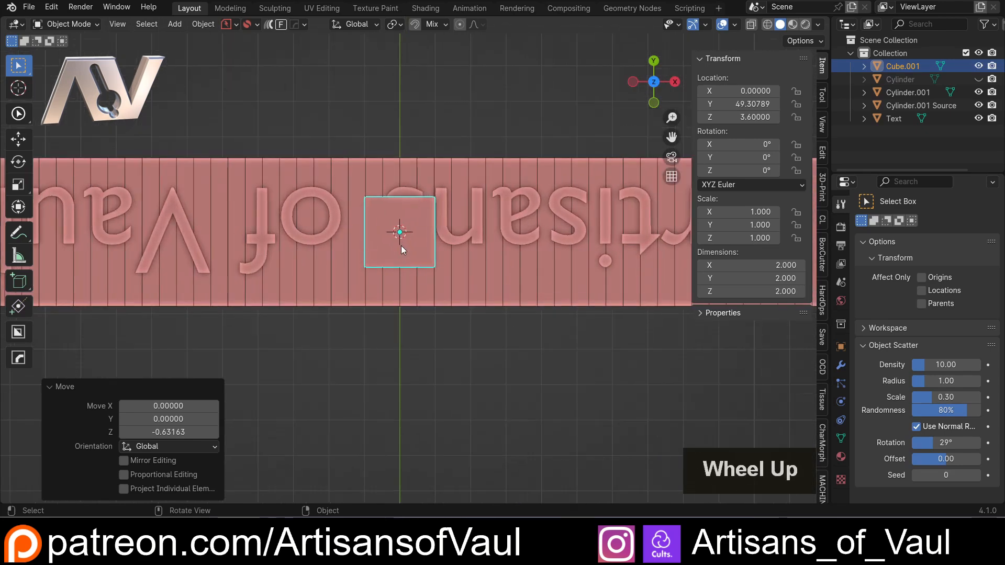
pyautogui.press('s')
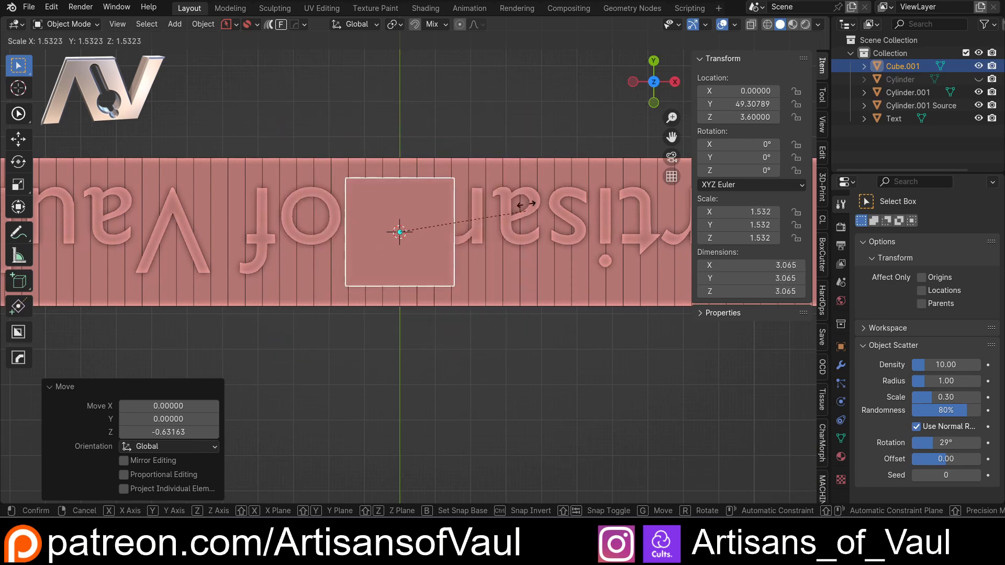
pyautogui.press('y')
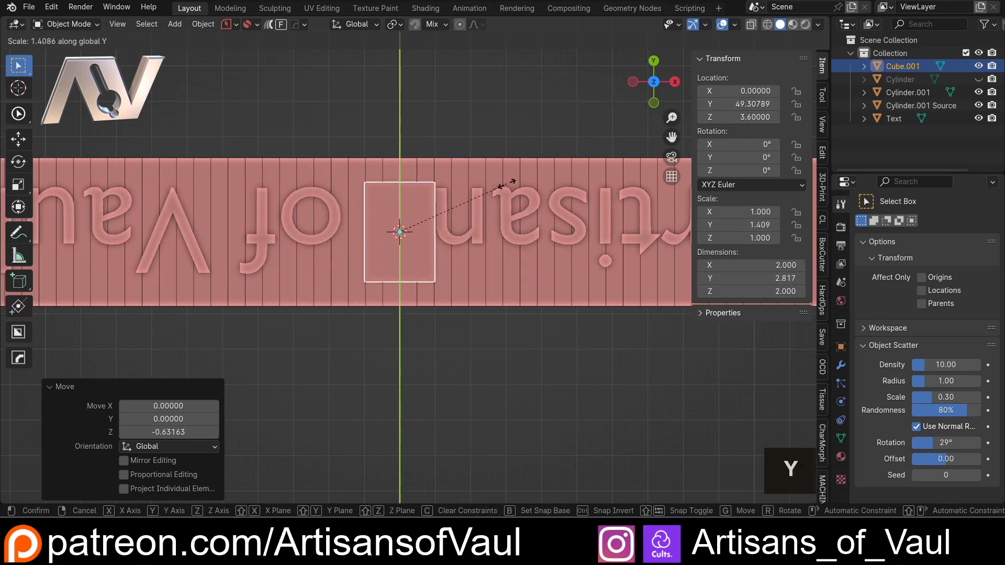
pyautogui.click(542, 181)
# Scale the cube along X by about 12.16 to cover the whole text, checking its coverage in wireframe
pyautogui.scroll(-4, 526, 195)
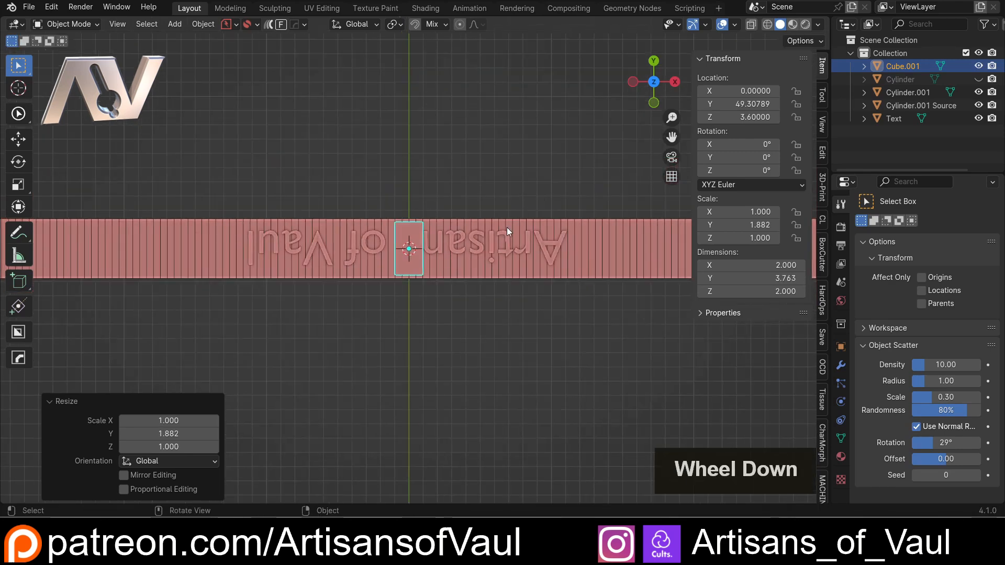
pyautogui.press('s')
pyautogui.press('x')
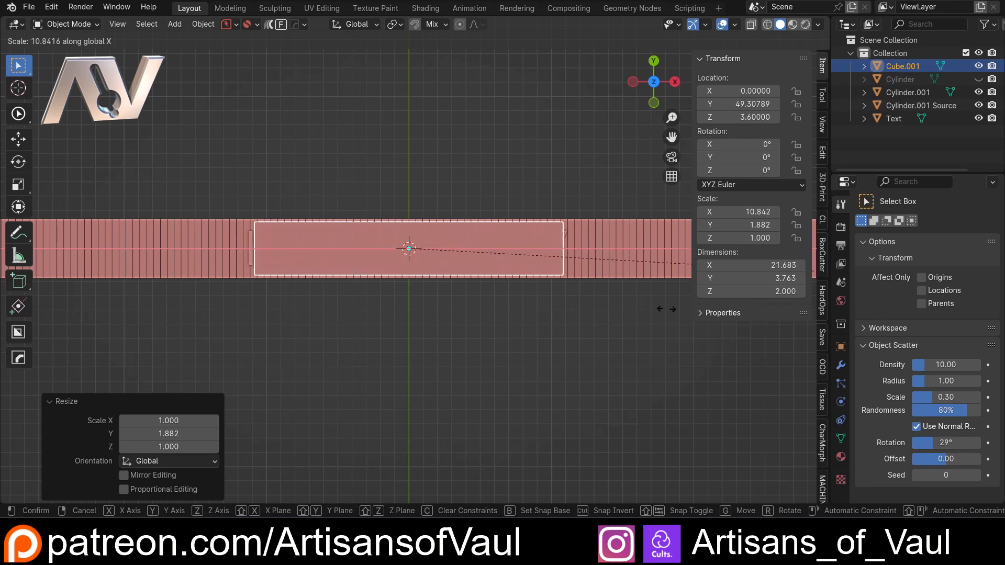
pyautogui.click(793, 312)
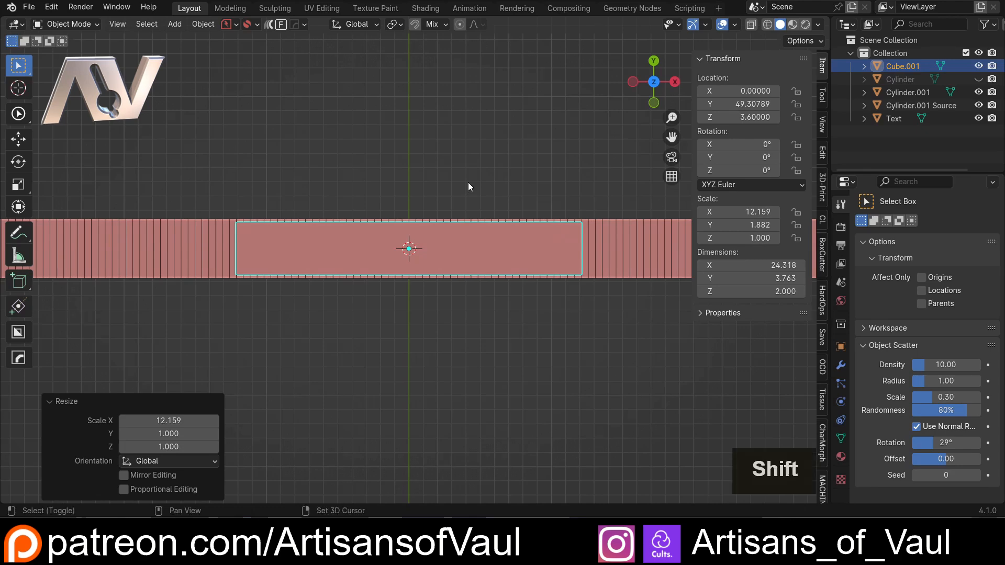
pyautogui.hotkey('shift', 'z')
pyautogui.scroll(3, 318, 235)
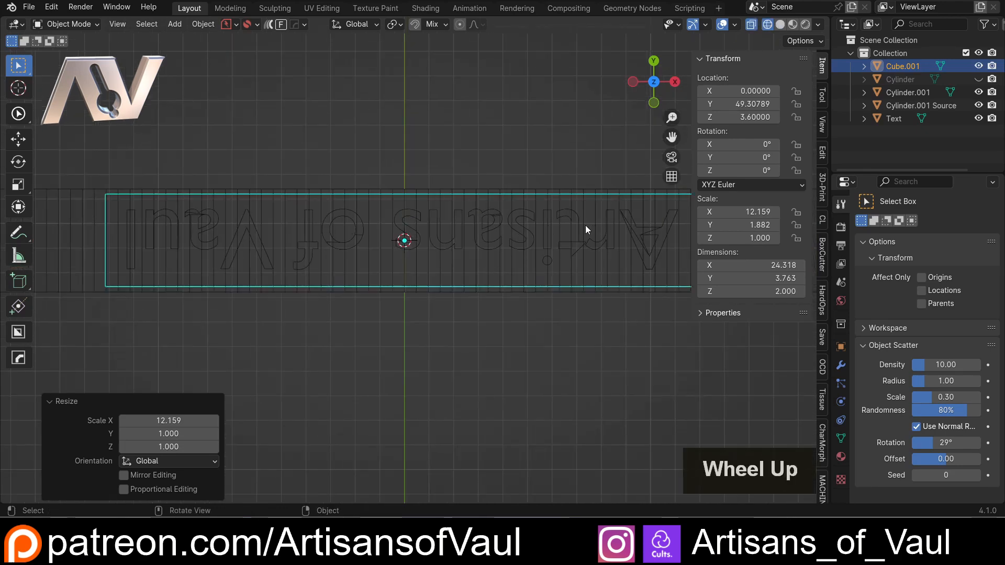
pyautogui.moveTo(503, 225)
pyautogui.keyDown('shift'); pyautogui.mouseDown(button='middle')
pyautogui.moveTo(312, 225)
pyautogui.moveTo(449, 227)
pyautogui.mouseUp(button='middle'); pyautogui.keyUp('shift')
pyautogui.hotkey('shift', 'z')
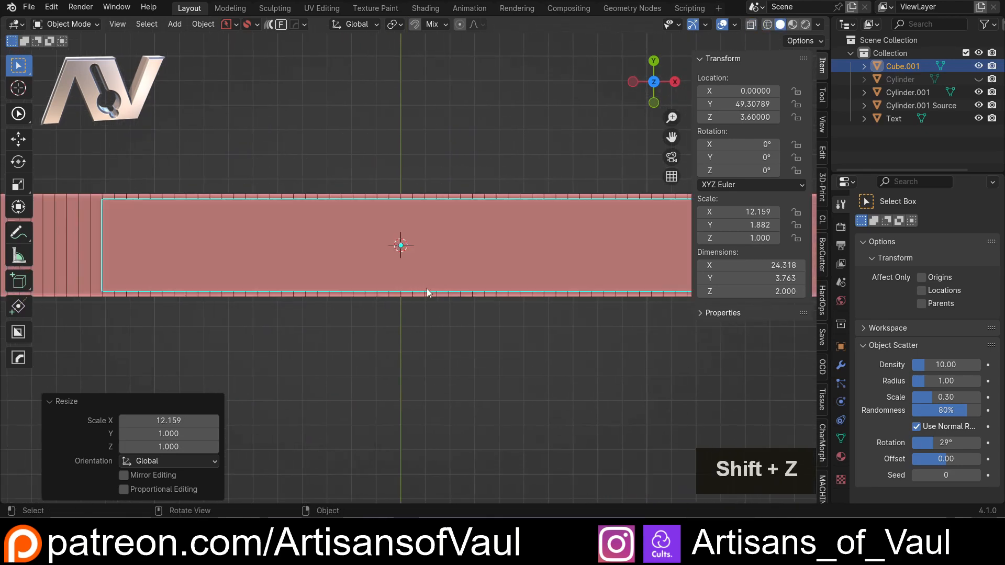
# Apply the stretched block's scale
pyautogui.moveTo(426, 287)
pyautogui.mouseDown(button='middle')
pyautogui.moveTo(420, 168)
pyautogui.moveTo(390, 192)
pyautogui.moveTo(376, 245)
pyautogui.moveTo(282, 247)
pyautogui.moveTo(413, 229)
pyautogui.moveTo(460, 199)
pyautogui.moveTo(613, 199)
pyautogui.moveTo(564, 224)
pyautogui.mouseUp(button='middle')
pyautogui.scroll(-3, 397, 217)
pyautogui.scroll(2, 381, 253)
pyautogui.scroll(-2, 375, 217)
pyautogui.scroll(2, 475, 199)
pyautogui.scroll(1, 476, 203)
pyautogui.keyDown('shift'); pyautogui.moveTo(475, 203); pyautogui.dragTo(501, 217, button='middle'); pyautogui.keyUp('shift')
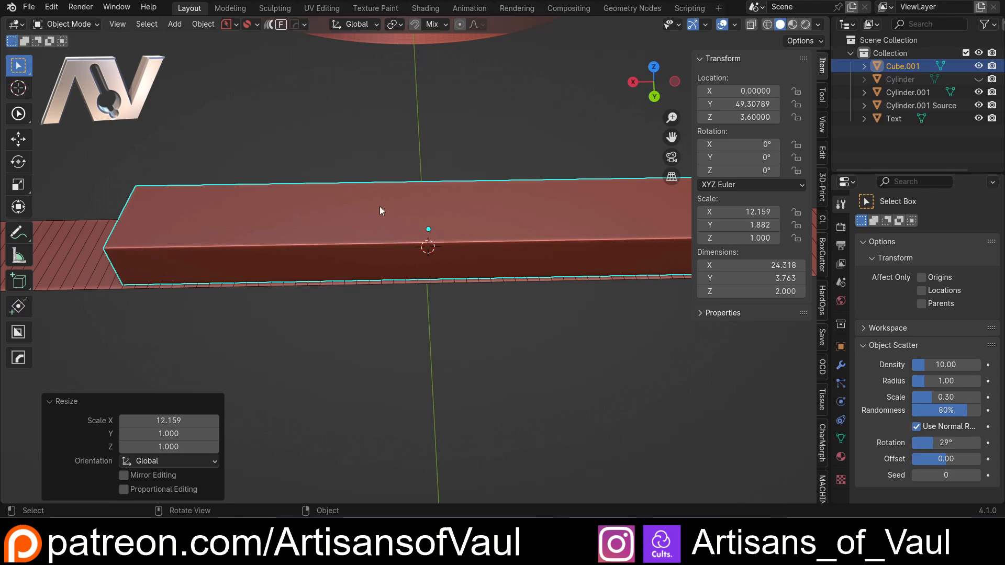
pyautogui.click(464, 197)
pyautogui.hotkey('ctrl', 'a')
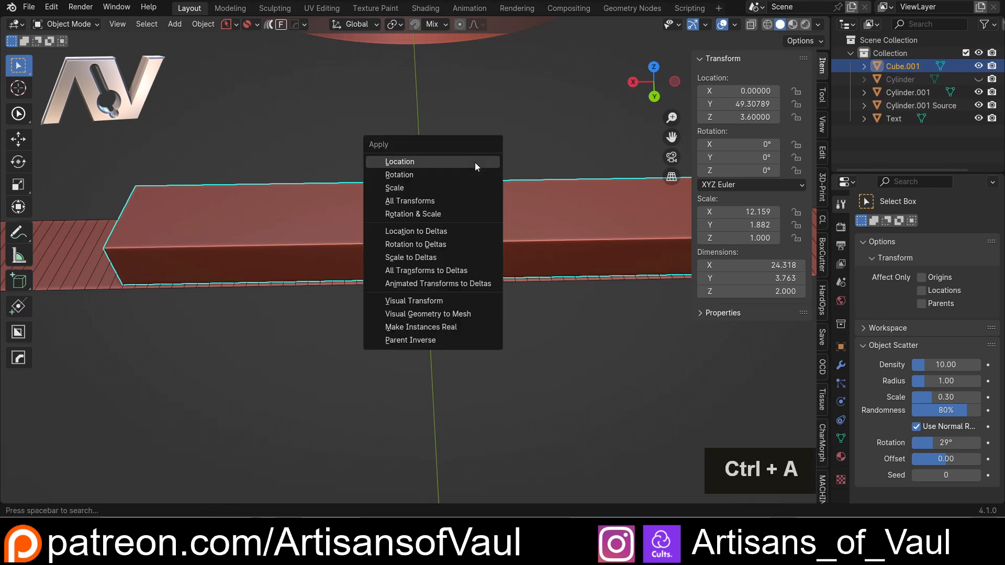
pyautogui.click(428, 187)
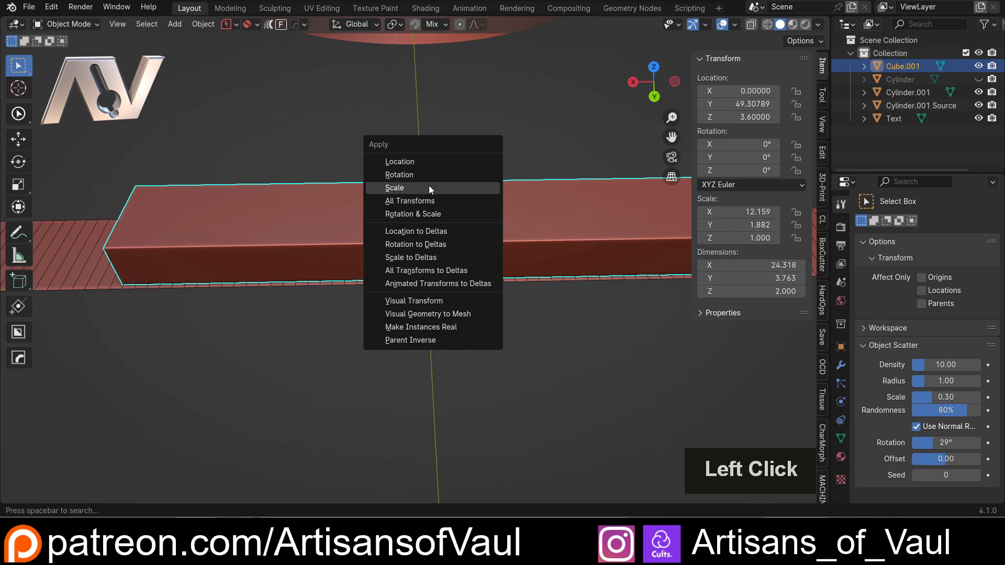
# In Edit Mode, select the block's top face and scale it uniformly by about 0.96 to taper the sides
pyautogui.scroll(-3, 525, 199)
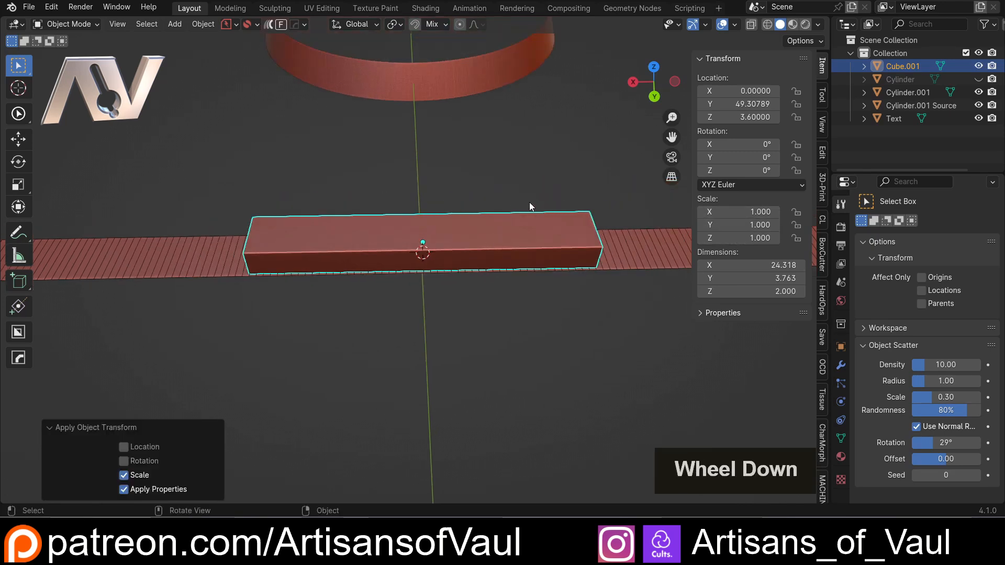
pyautogui.press('Tab')
pyautogui.click(498, 228)
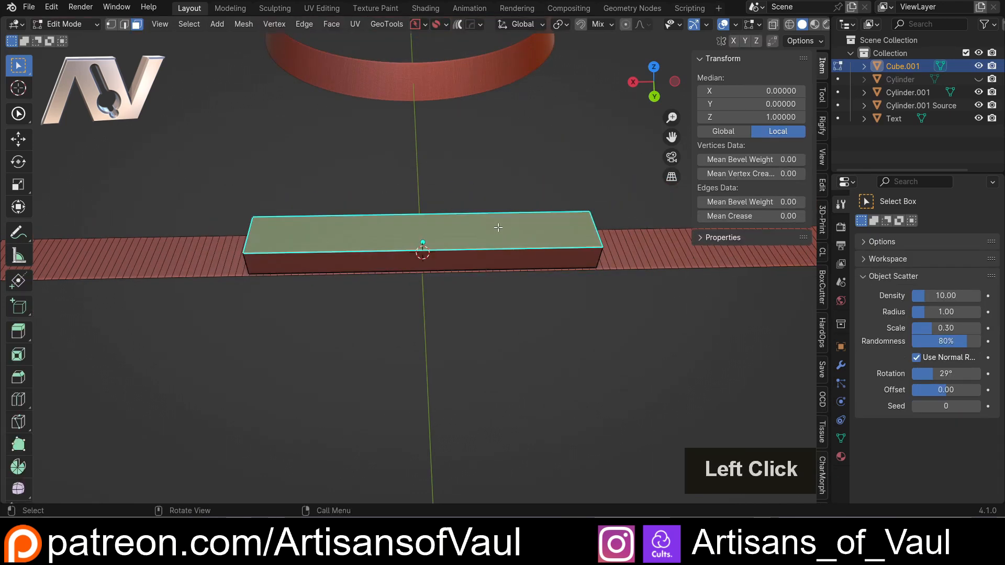
pyautogui.scroll(2, 567, 259)
pyautogui.keyDown('shift'); pyautogui.moveTo(568, 258); pyautogui.dragTo(507, 268, button='middle'); pyautogui.keyUp('shift')
pyautogui.click(654, 67)
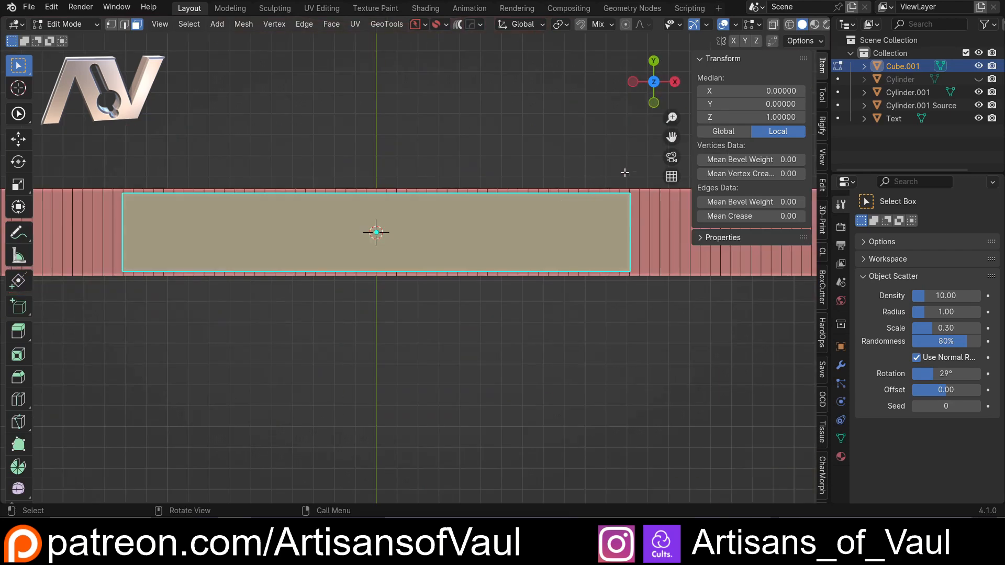
pyautogui.press('s')
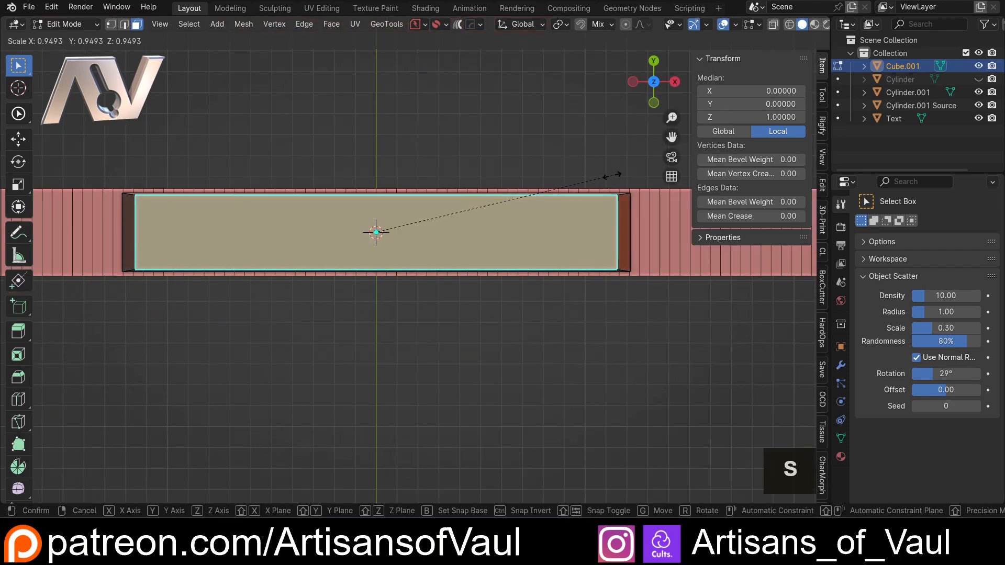
pyautogui.click(615, 175)
# Scale the block's top face along Y by about 0.86 to taper the long sides
pyautogui.scroll(1, 361, 177)
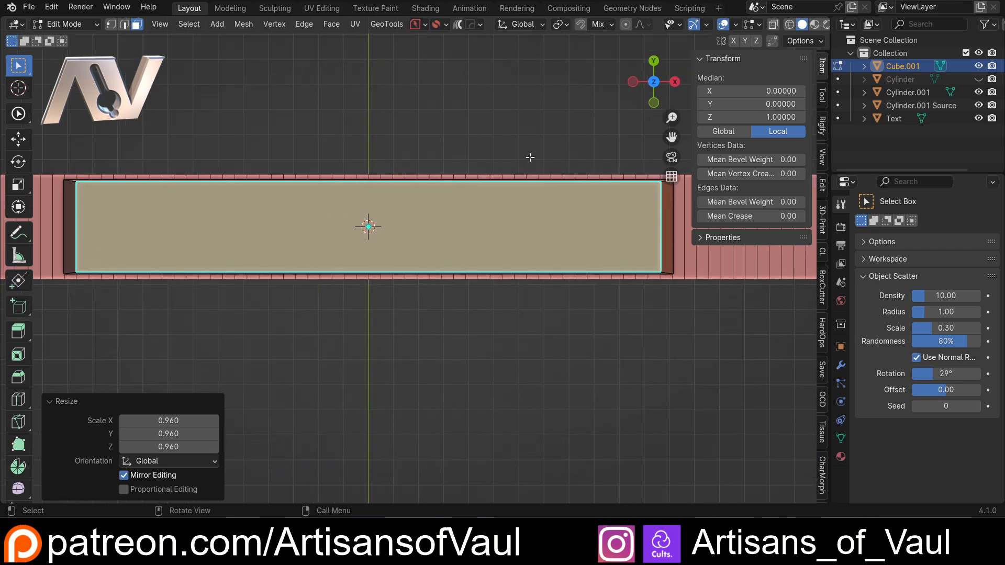
pyautogui.press('s')
pyautogui.press('y')
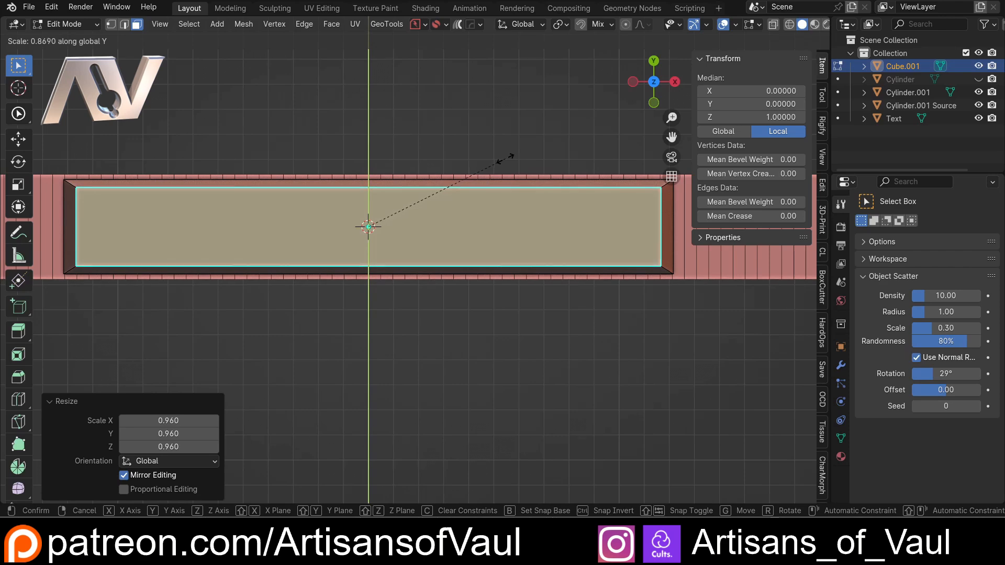
pyautogui.click(510, 156)
# Inset the block's top face by about 0.285 to form a narrow rim
pyautogui.scroll(-2, 382, 236)
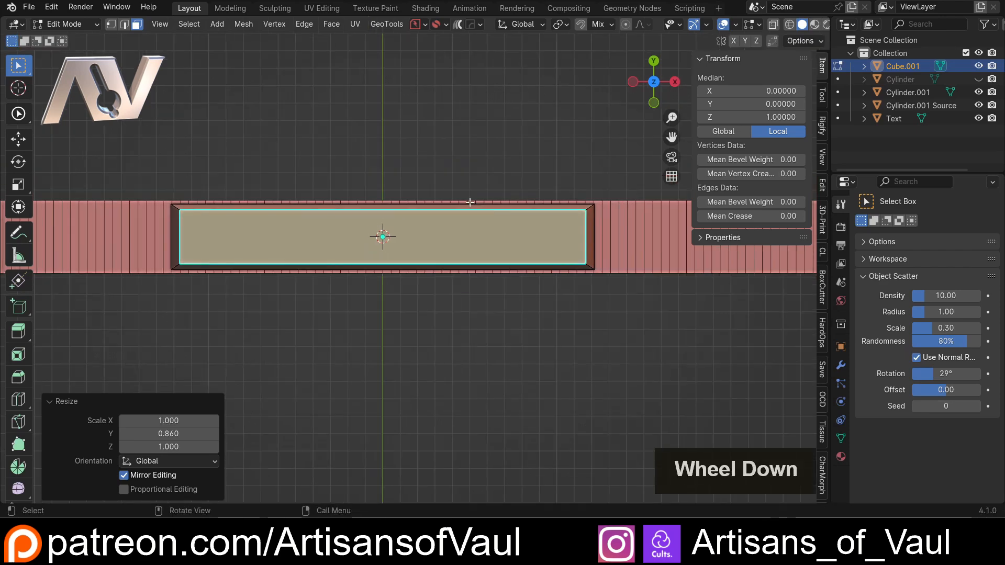
pyautogui.scroll(3, 372, 231)
pyautogui.scroll(-2, 598, 243)
pyautogui.keyDown('shift'); pyautogui.moveTo(567, 240); pyautogui.dragTo(494, 254, button='middle'); pyautogui.keyUp('shift')
pyautogui.scroll(2, 494, 254)
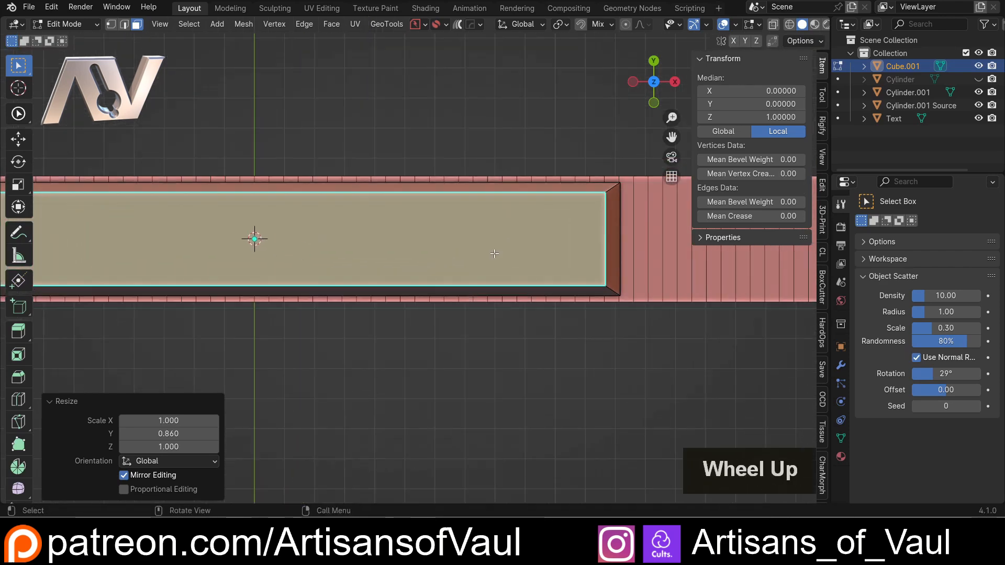
pyautogui.press('i')
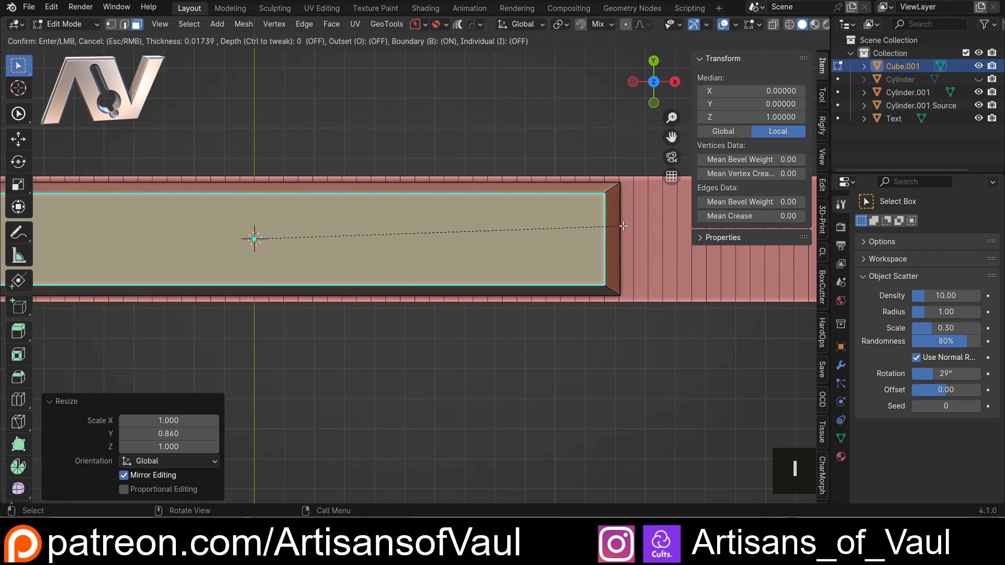
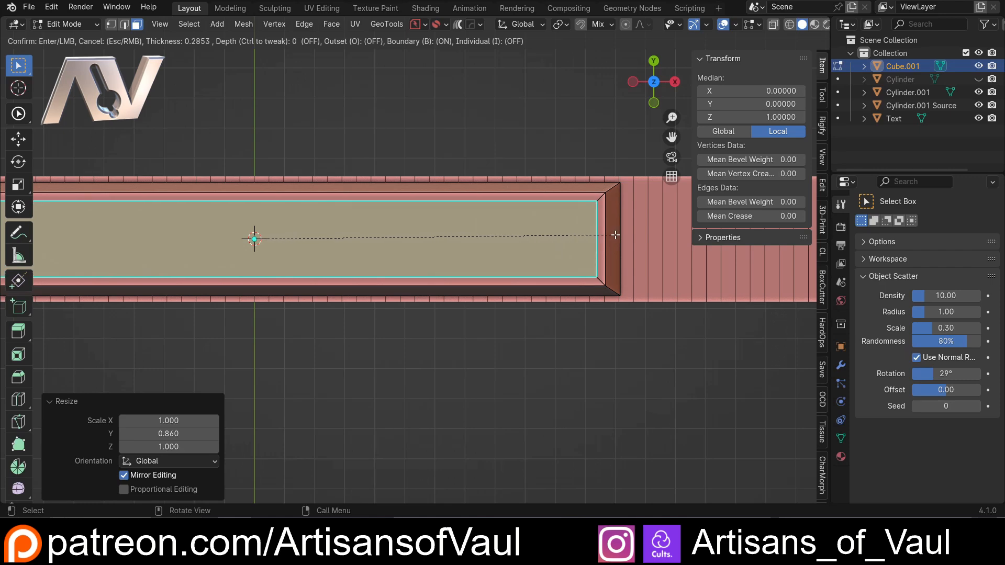
pyautogui.click(615, 236)
# Select the inset face with its four surrounding rim faces and lower them along Z by about 0.93
pyautogui.scroll(-3, 583, 259)
pyautogui.moveTo(408, 251); pyautogui.dragTo(405, 103, button='middle')
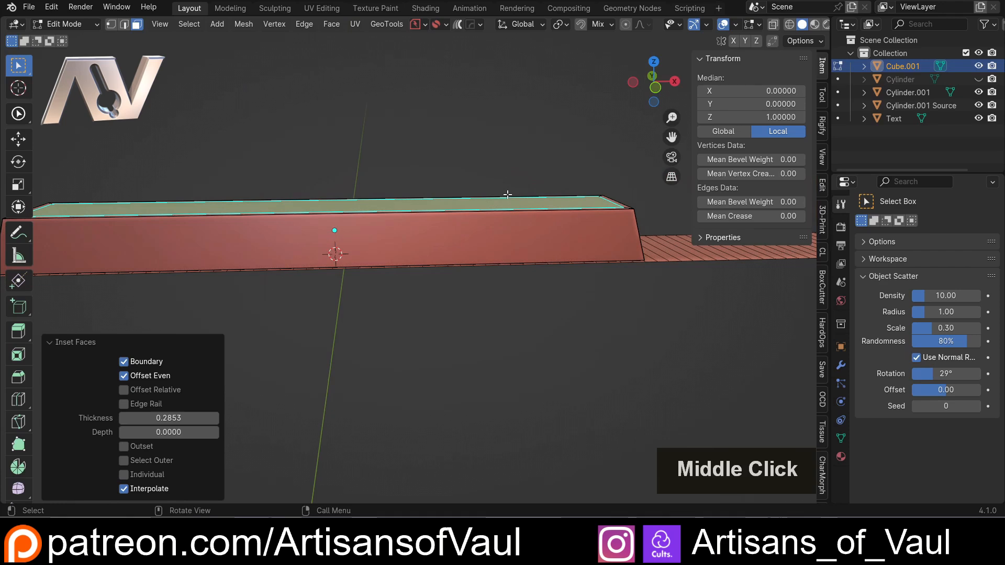
pyautogui.scroll(-2, 507, 194)
pyautogui.moveTo(507, 194); pyautogui.dragTo(494, 170, button='middle')
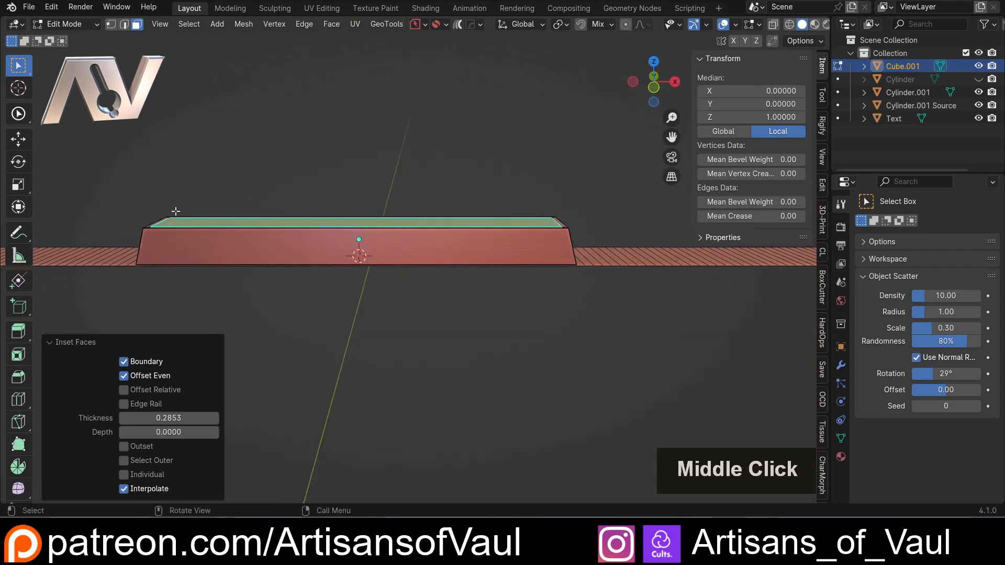
pyautogui.moveTo(176, 211); pyautogui.dragTo(171, 262, button='middle')
pyautogui.scroll(3, 352, 242)
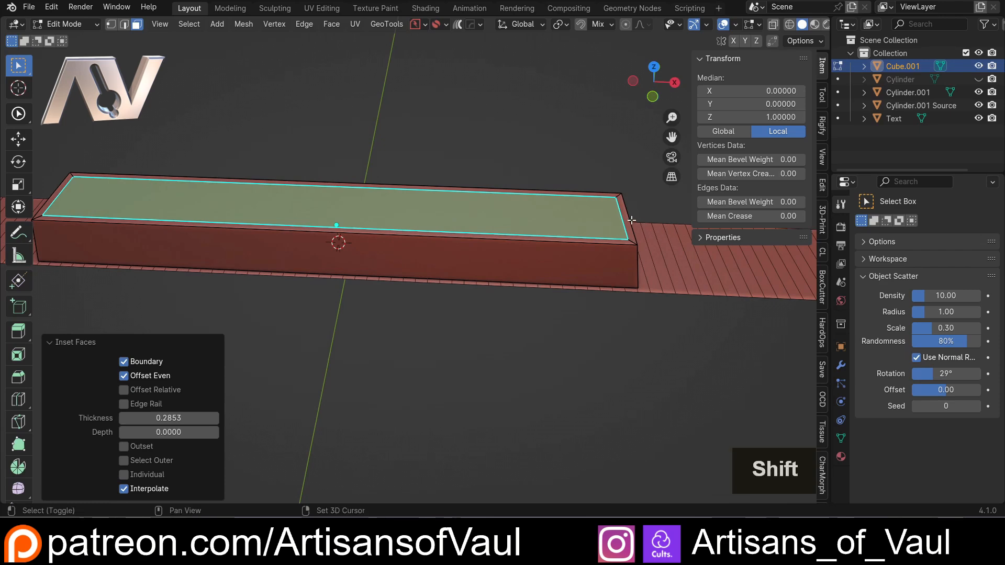
pyautogui.keyDown('shift'); pyautogui.click(631, 221); pyautogui.keyUp('shift')
pyautogui.keyDown('shift'); pyautogui.click(594, 239); pyautogui.keyUp('shift')
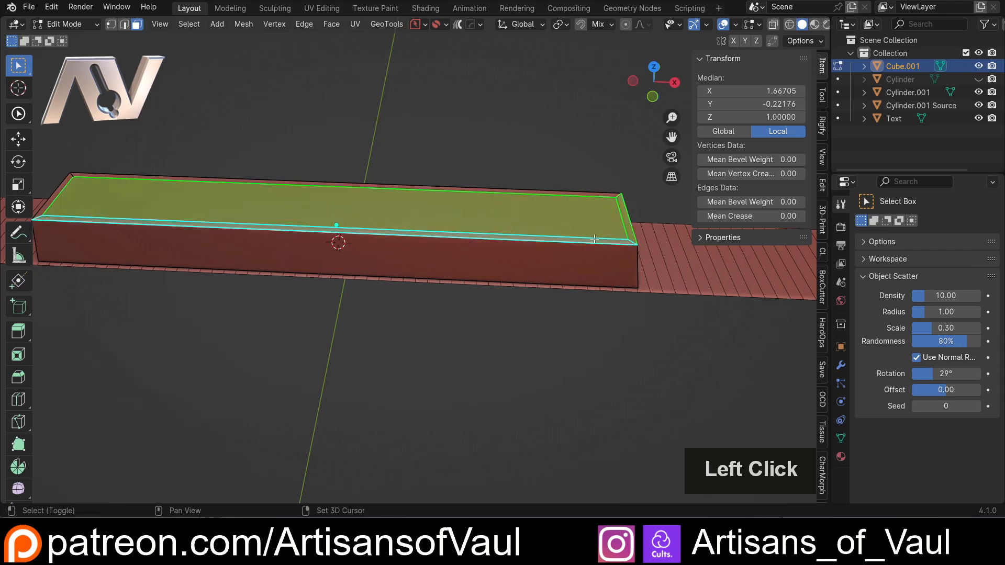
pyautogui.keyDown('shift'); pyautogui.click(520, 191); pyautogui.keyUp('shift')
pyautogui.keyDown('shift'); pyautogui.click(54, 195); pyautogui.keyUp('shift')
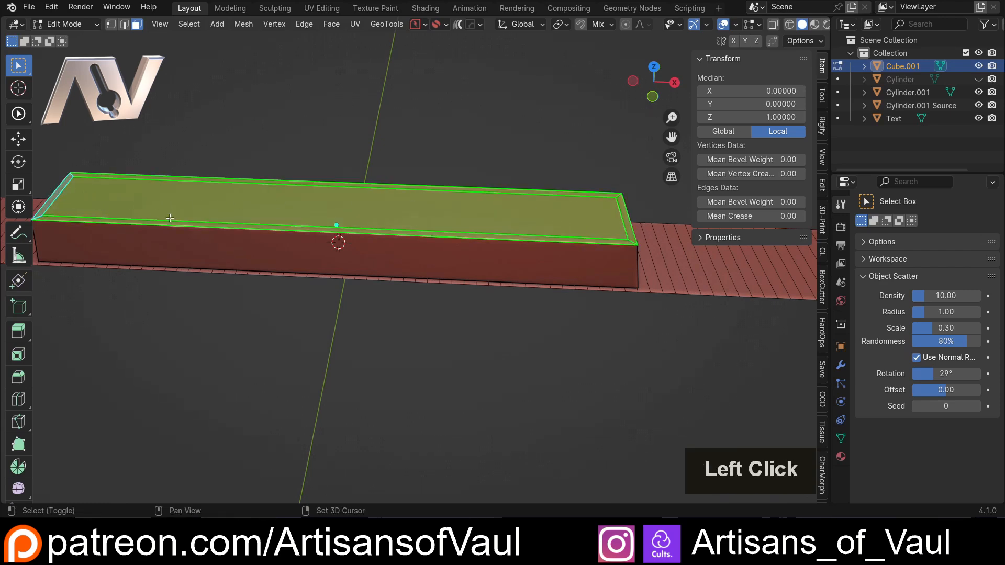
pyautogui.keyDown('shift'); pyautogui.moveTo(202, 228); pyautogui.dragTo(332, 220, button='middle'); pyautogui.keyUp('shift')
pyautogui.moveTo(414, 212); pyautogui.dragTo(428, 181, button='middle')
pyautogui.keyDown('shift'); pyautogui.moveTo(429, 182); pyautogui.dragTo(390, 180, button='middle'); pyautogui.keyUp('shift')
pyautogui.press('g')
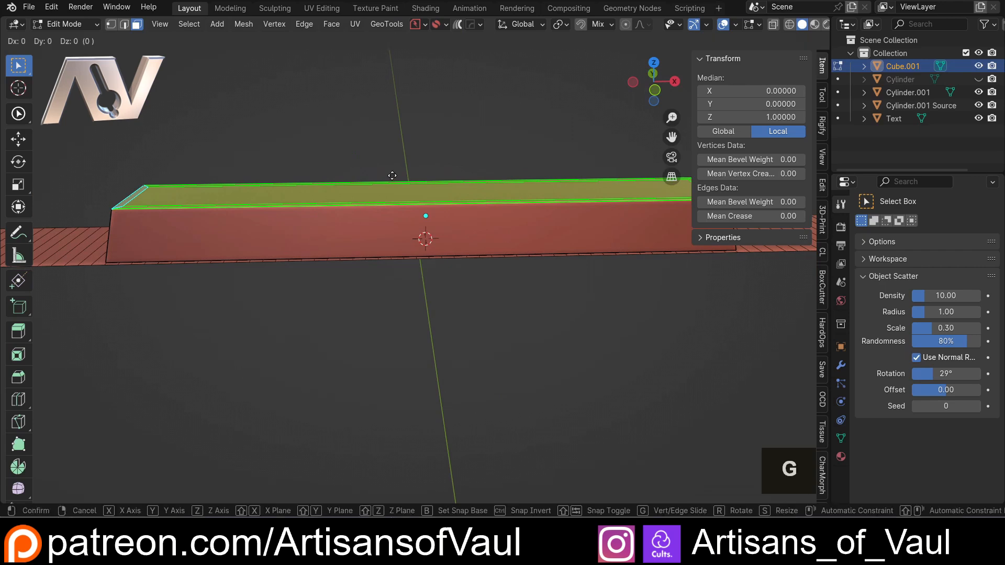
pyautogui.press('z')
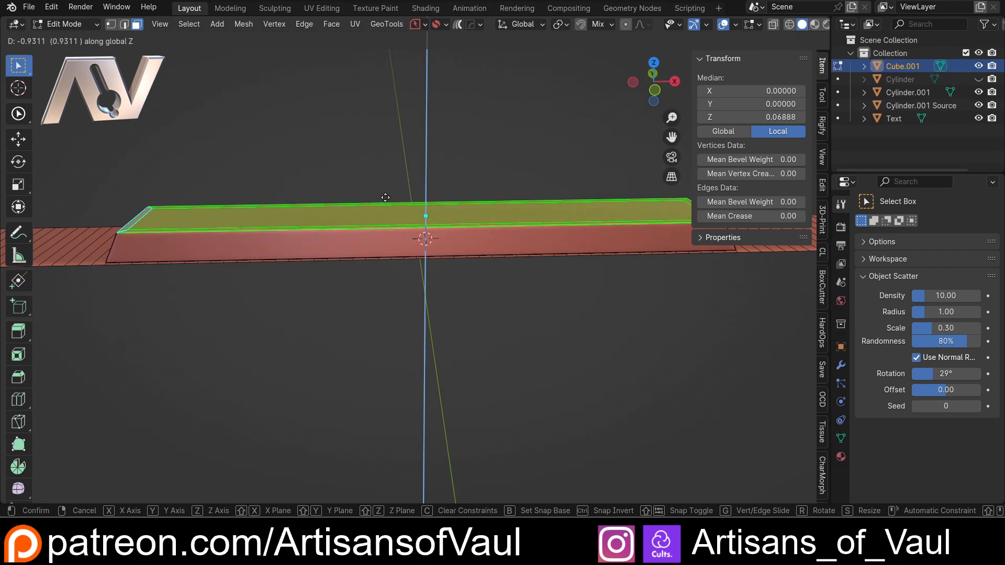
pyautogui.click(386, 197)
# Extrude only the inner top face about 0.60 downward to make a recess around the text
pyautogui.moveTo(385, 197); pyautogui.dragTo(515, 230, button='middle')
pyautogui.click(452, 257)
pyautogui.press('e')
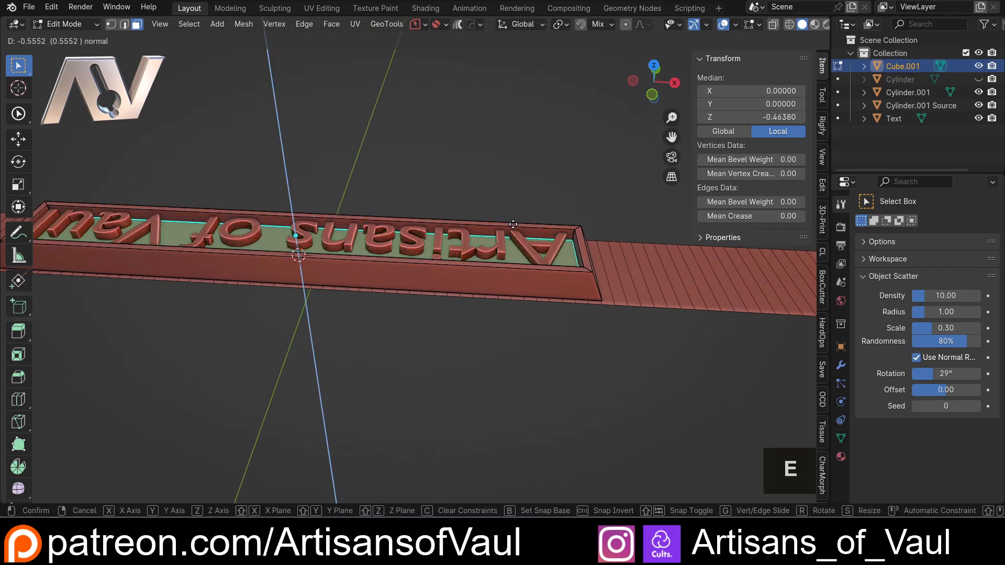
pyautogui.click(511, 226)
# Inspect the raised text inside the recessed frame and the frame's side profile above the tapered disc
pyautogui.moveTo(511, 226); pyautogui.dragTo(544, 199, button='middle')
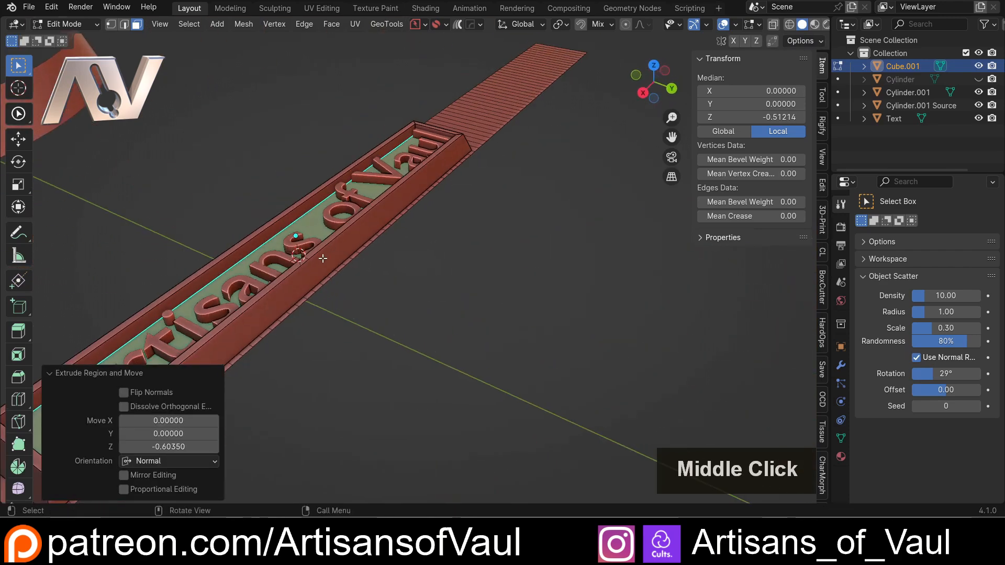
pyautogui.scroll(4, 544, 199)
pyautogui.keyDown('shift'); pyautogui.moveTo(471, 246); pyautogui.dragTo(453, 223, button='middle'); pyautogui.keyUp('shift')
pyautogui.moveTo(515, 192); pyautogui.dragTo(301, 182, button='middle')
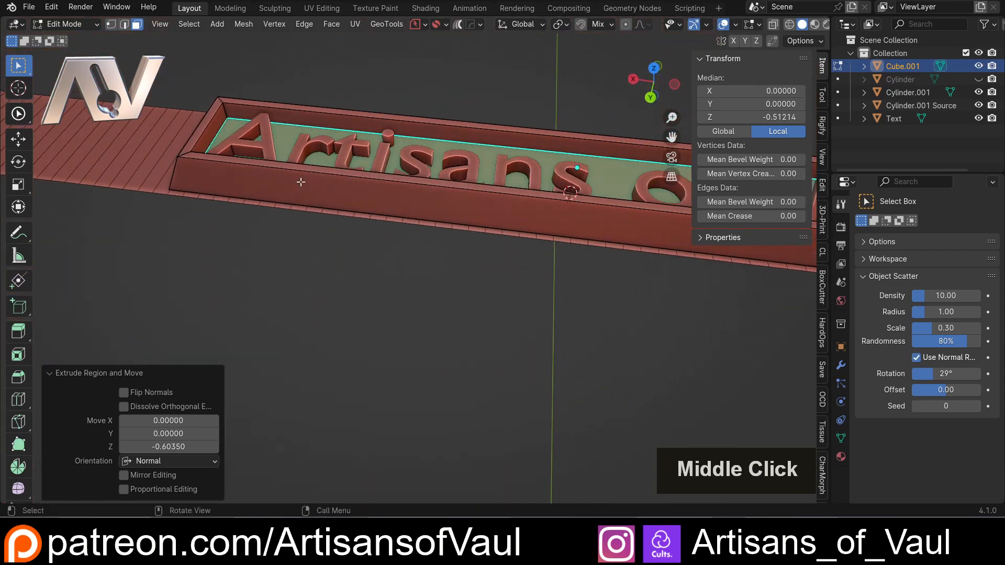
pyautogui.click(650, 98)
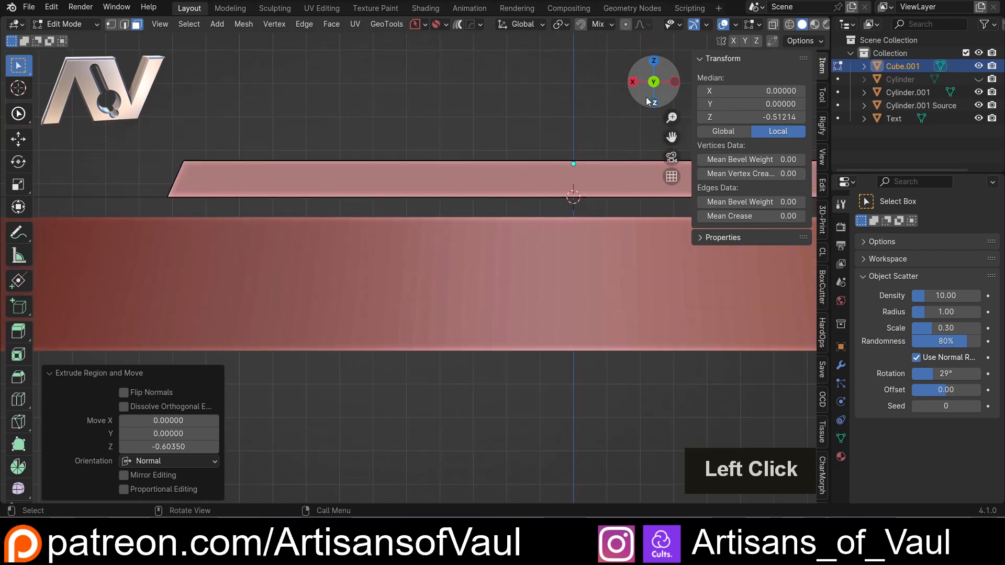
pyautogui.keyDown('shift'); pyautogui.moveTo(419, 187); pyautogui.dragTo(427, 215, button='middle'); pyautogui.keyUp('shift')
pyautogui.scroll(-2, 555, 185)
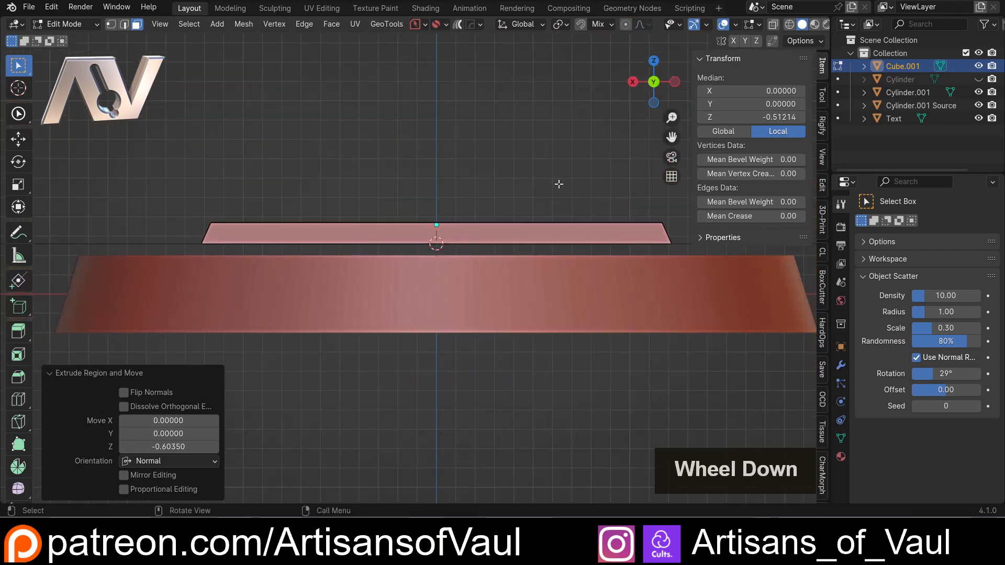
# Lower the frame's recess floor face about 0.11 along Z, checking its depth in wireframe display, and return to Object Mode
pyautogui.hotkey('shift', 'z')
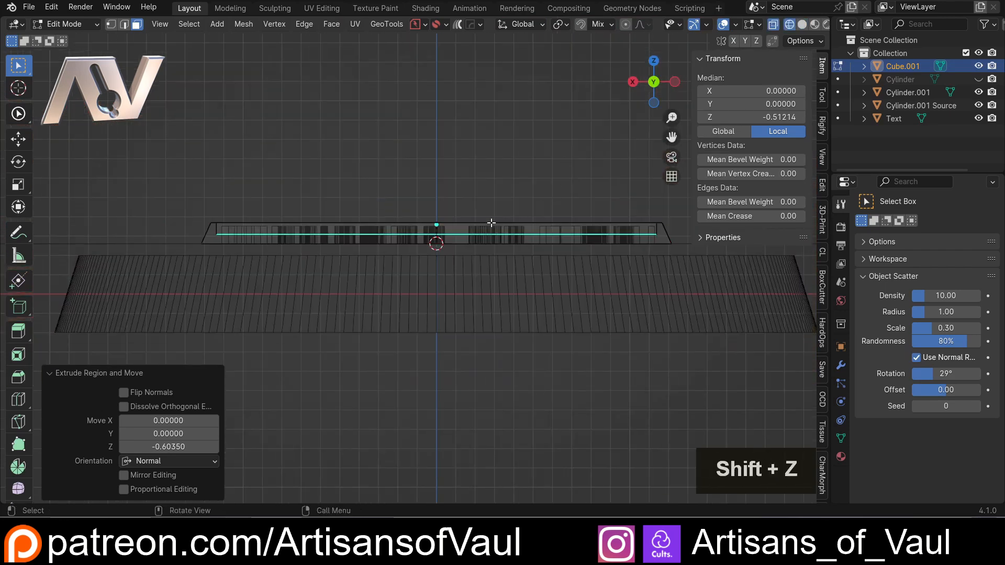
pyautogui.scroll(2, 399, 224)
pyautogui.scroll(-2, 529, 220)
pyautogui.keyDown('shift'); pyautogui.moveTo(529, 221); pyautogui.dragTo(461, 228, button='middle'); pyautogui.keyUp('shift')
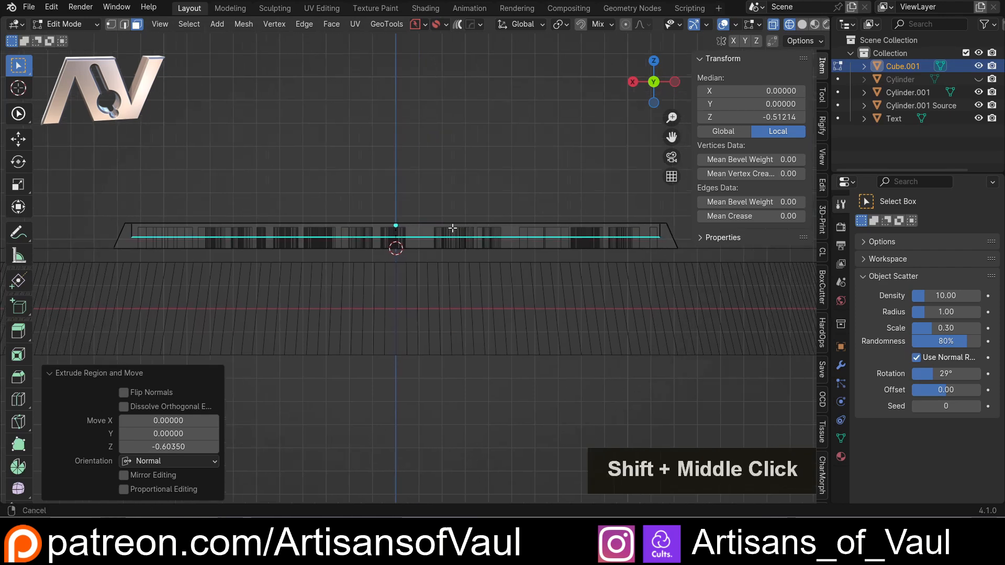
pyautogui.scroll(2, 427, 231)
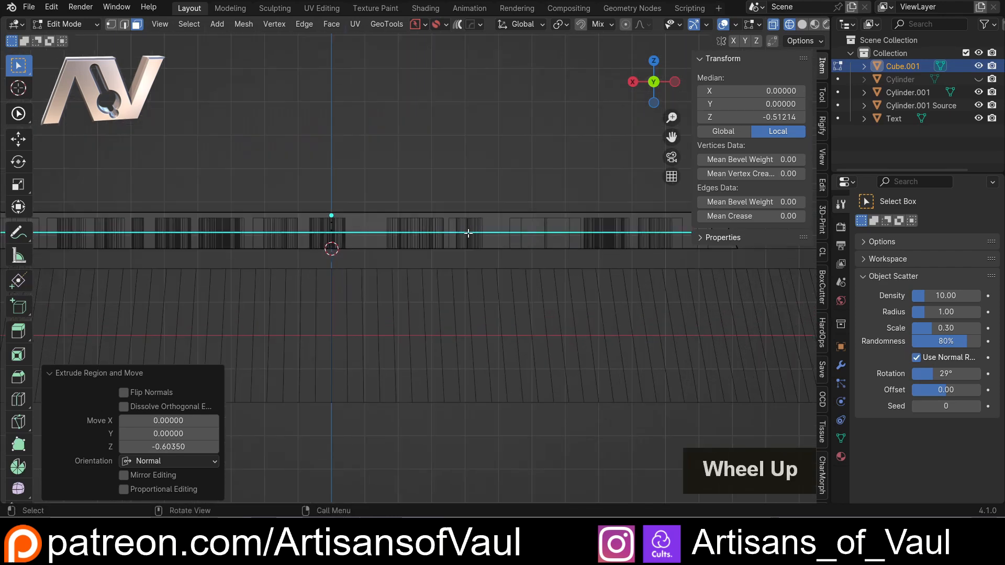
pyautogui.press('g')
pyautogui.press('z')
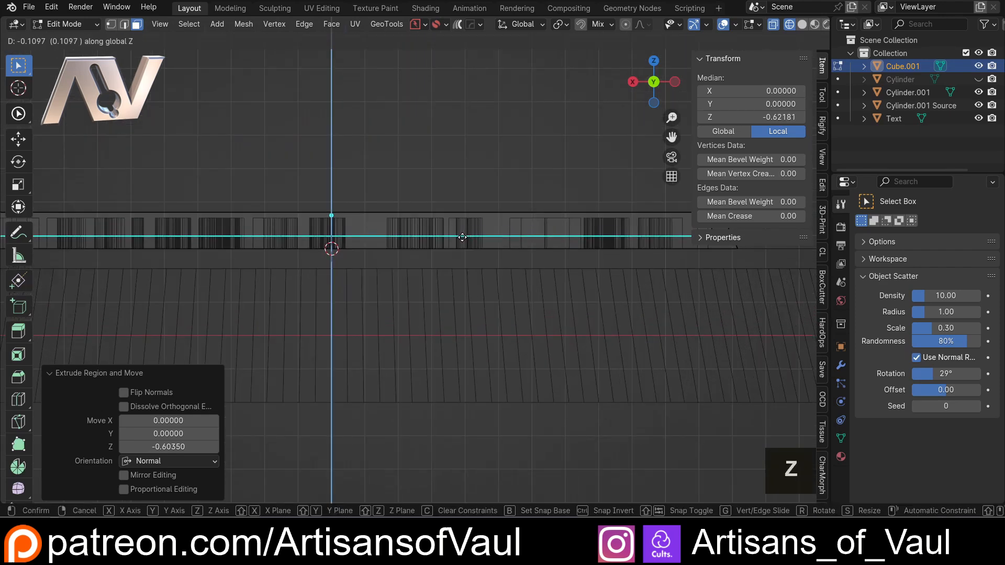
pyautogui.click(462, 237)
pyautogui.scroll(-1, 439, 178)
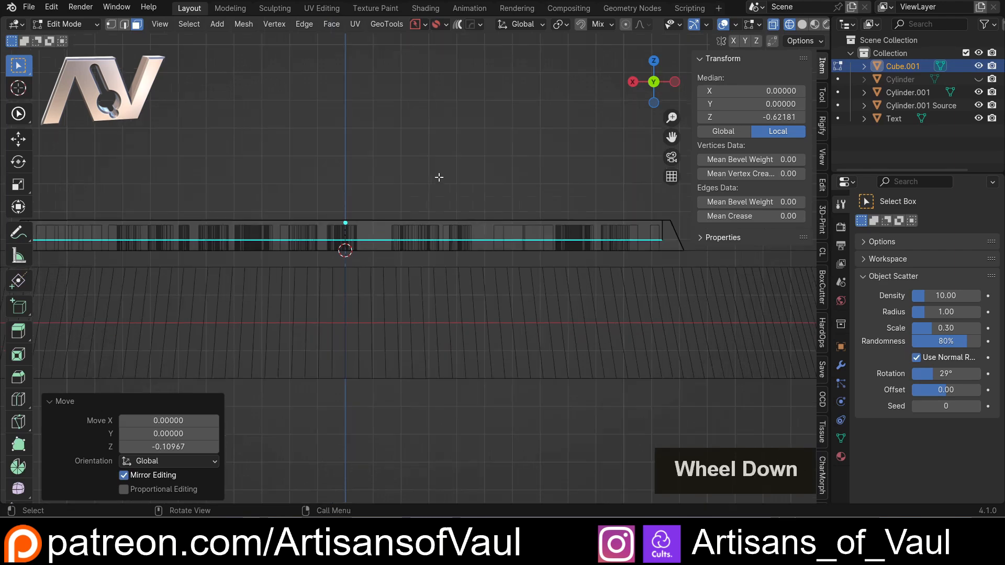
pyautogui.scroll(-1, 438, 177)
pyautogui.press('Tab')
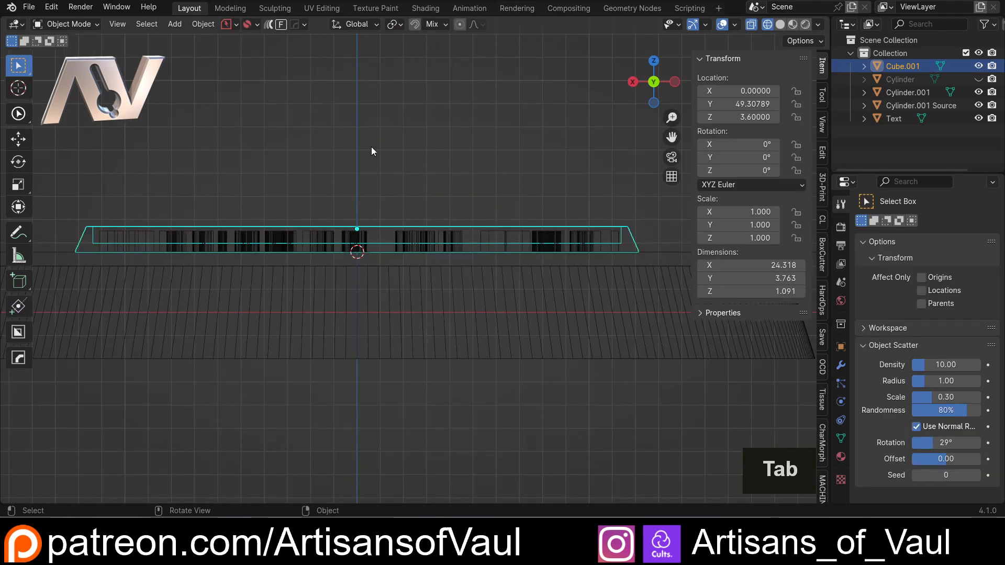
# Scale the text to about 0.932 and shift it about -0.48 in X and -0.15 in Y to centre it in the recess
pyautogui.moveTo(372, 151)
pyautogui.mouseDown(button='middle')
pyautogui.moveTo(394, 340)
pyautogui.moveTo(357, 305)
pyautogui.moveTo(362, 199)
pyautogui.moveTo(360, 288)
pyautogui.moveTo(414, 346)
pyautogui.mouseUp(button='middle')
pyautogui.hotkey('shift', 'z')
pyautogui.scroll(3, 334, 227)
pyautogui.click(360, 288)
pyautogui.click(653, 80)
pyautogui.scroll(2, 571, 290)
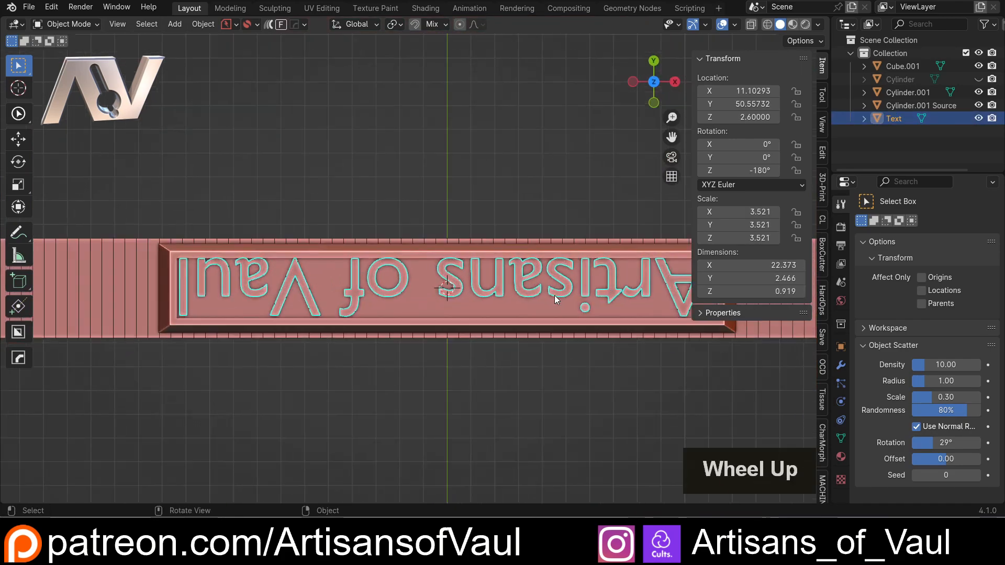
pyautogui.keyDown('shift'); pyautogui.moveTo(554, 295); pyautogui.dragTo(454, 283, button='middle'); pyautogui.keyUp('shift')
pyautogui.press('s')
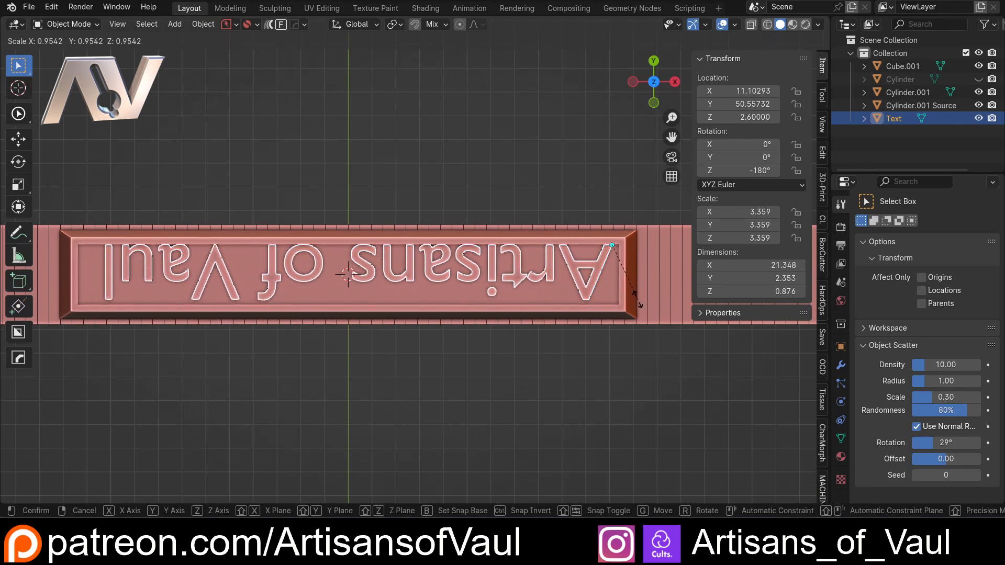
pyautogui.click(636, 303)
pyautogui.press('g')
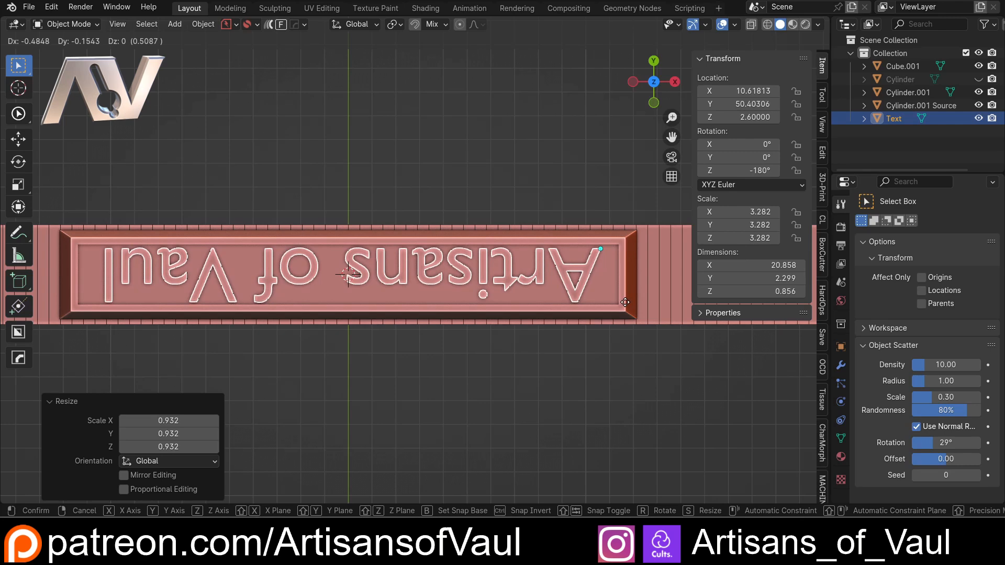
pyautogui.click(625, 302)
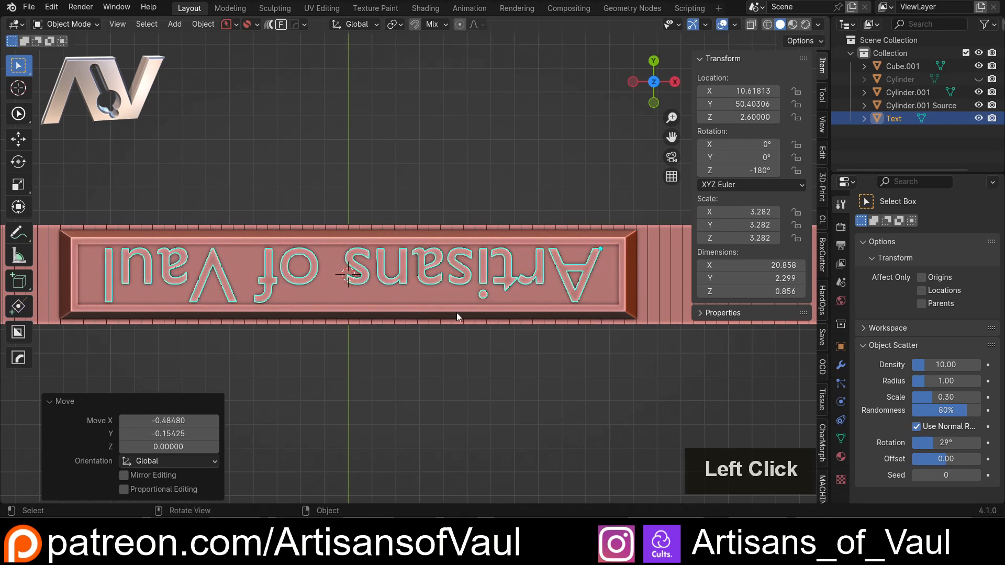
pyautogui.moveTo(389, 331); pyautogui.dragTo(386, 209, button='middle')
pyautogui.scroll(3, 403, 212)
pyautogui.press('g')
pyautogui.press('z')
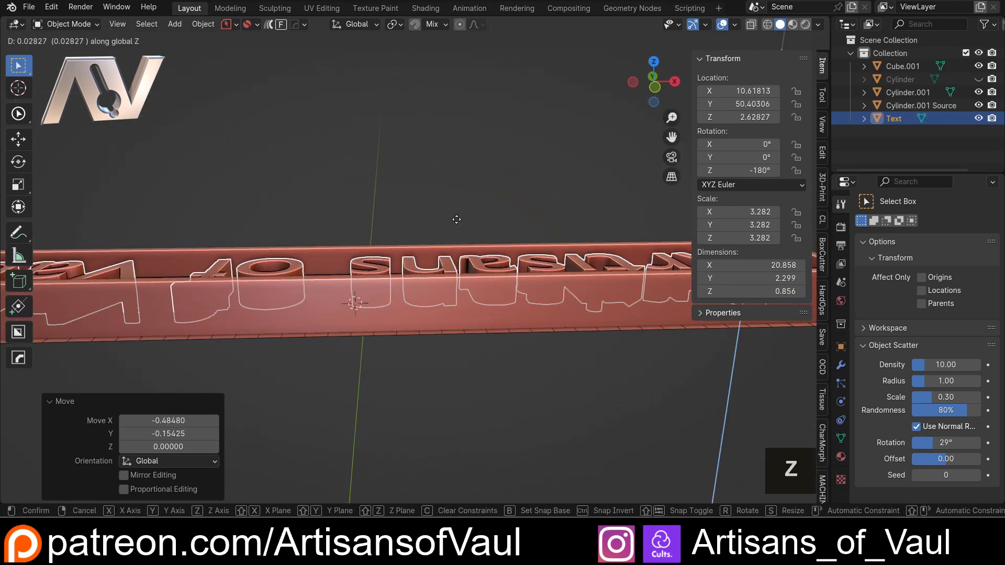
pyautogui.press('Escape')
pyautogui.scroll(-2, 402, 268)
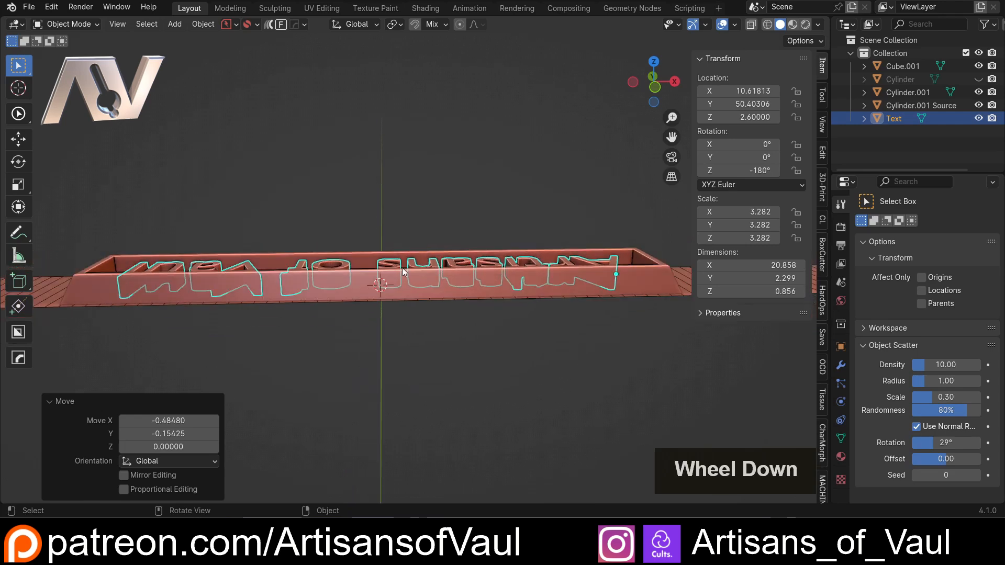
# Raise the text about 0.153 along Z, keeping the letters below the frame's rim
pyautogui.moveTo(402, 268); pyautogui.dragTo(413, 262, button='middle')
pyautogui.click(658, 88)
pyautogui.scroll(4, 351, 289)
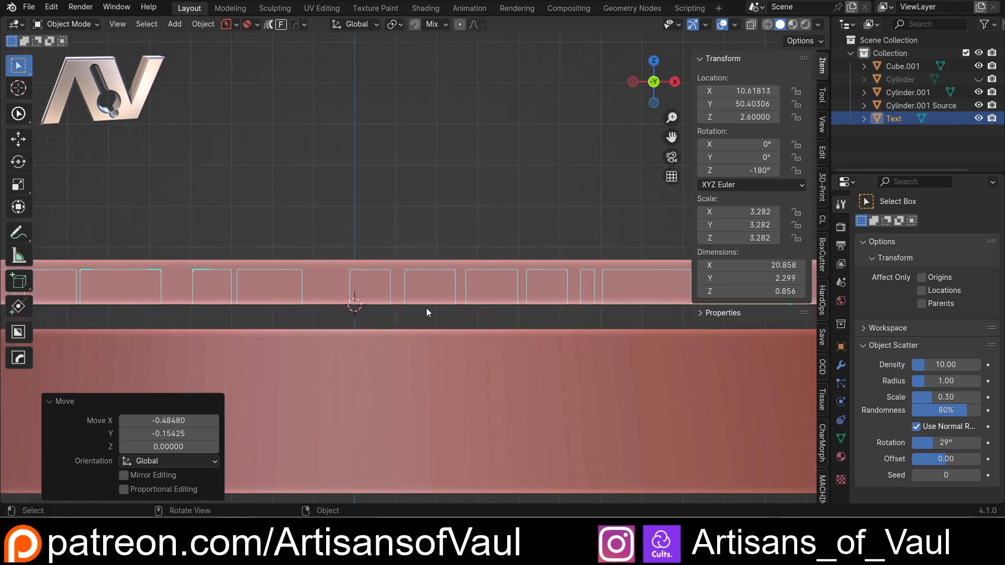
pyautogui.click(403, 260)
pyautogui.moveTo(391, 271)
pyautogui.mouseDown(button='middle')
pyautogui.moveTo(377, 287)
pyautogui.moveTo(405, 265)
pyautogui.mouseUp(button='middle')
pyautogui.click(378, 290)
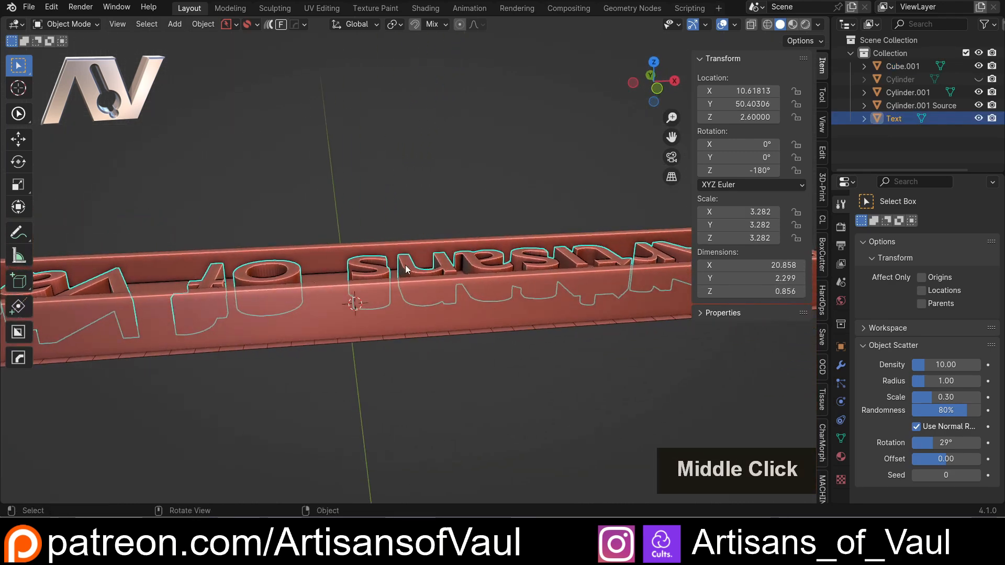
pyautogui.press('g')
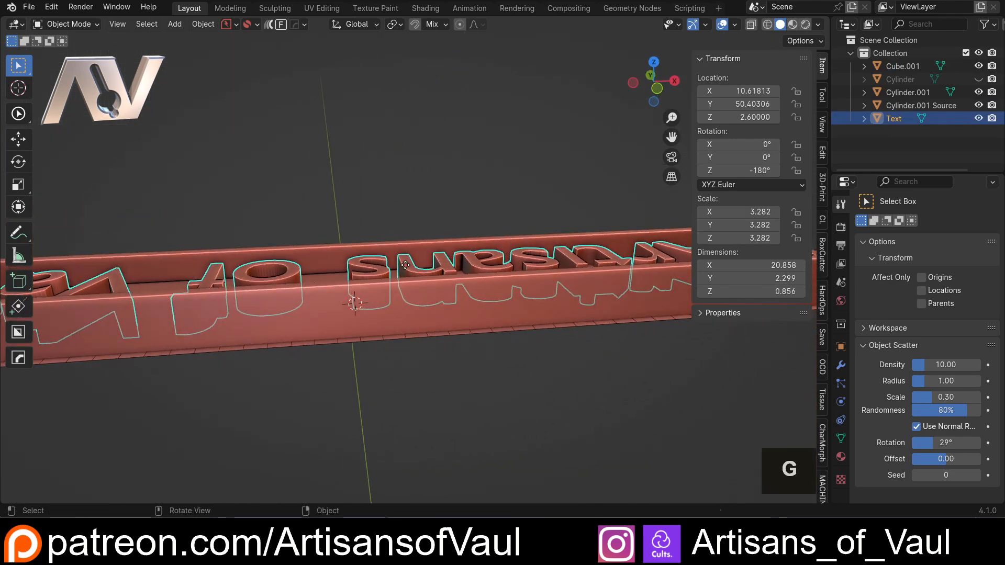
pyautogui.press('z')
pyautogui.click(406, 264)
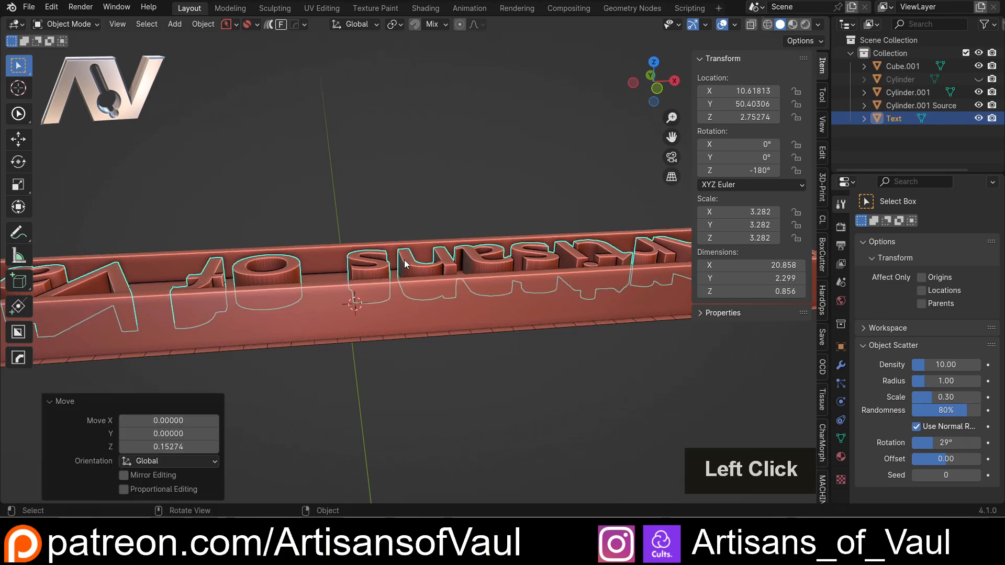
# Examine in front wireframe and solid display how the letters overlap the recess floor and how high they reach against the rim
pyautogui.click(656, 89)
pyautogui.hotkey('shift', 'z')
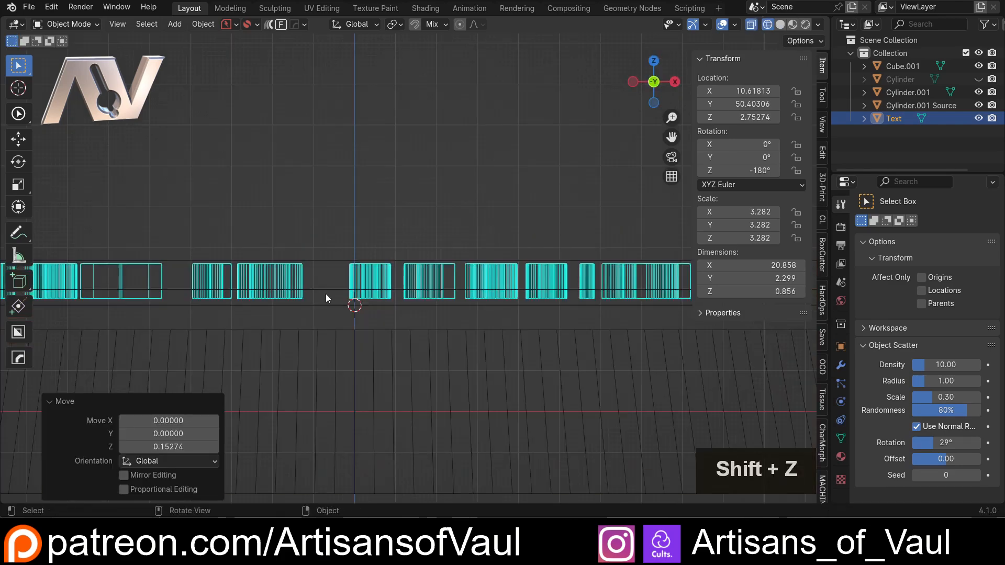
pyautogui.scroll(2, 326, 297)
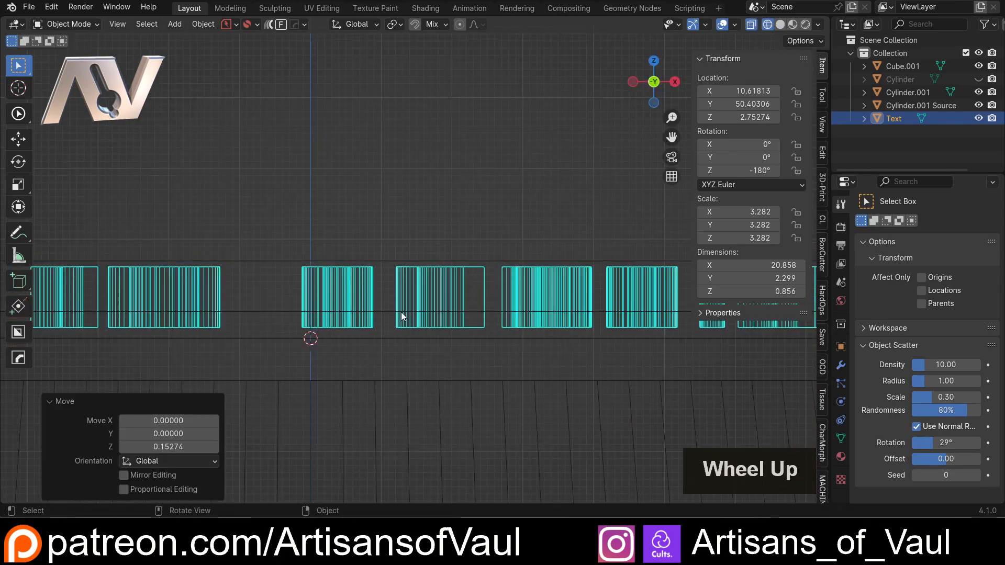
pyautogui.moveTo(387, 297); pyautogui.dragTo(375, 372, button='middle')
pyautogui.hotkey('shift', 'z')
pyautogui.click(391, 292)
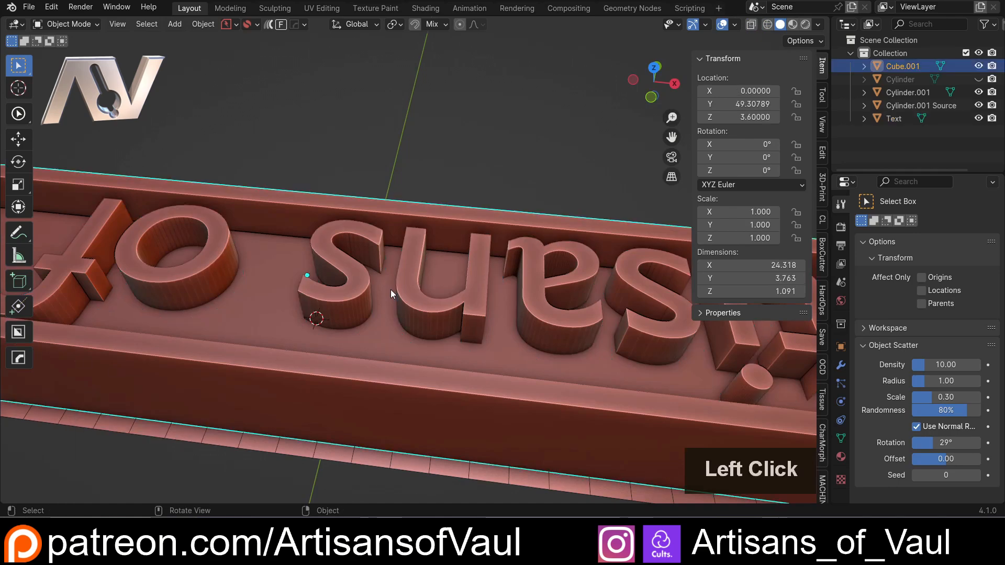
pyautogui.press('Tab')
pyautogui.scroll(-2, 371, 325)
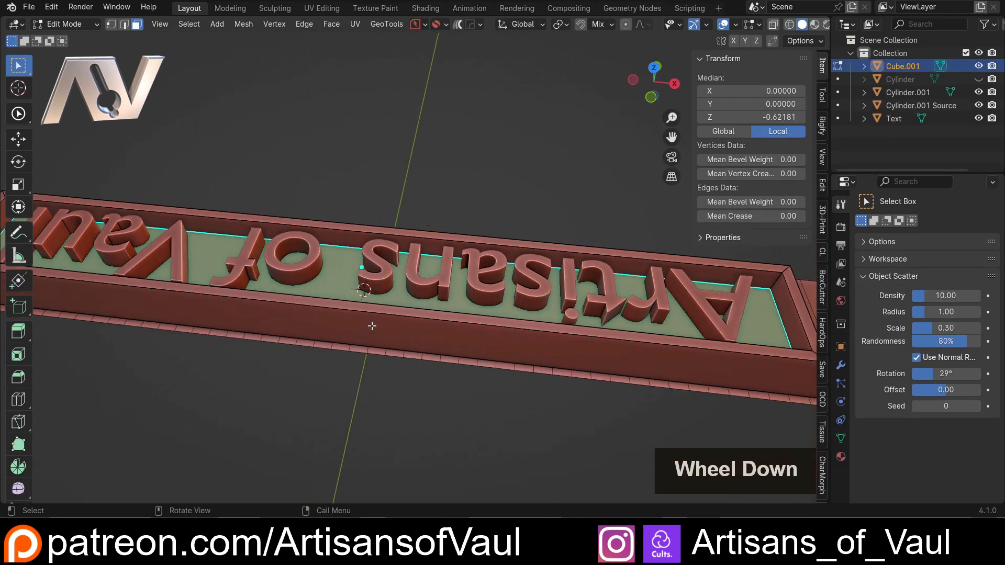
pyautogui.press('Tab')
# Inspect the framed text from its readable side, checking the letters' fit inside the recess
pyautogui.moveTo(445, 213); pyautogui.dragTo(320, 234, button='middle')
pyautogui.scroll(-4, 320, 166)
pyautogui.click(324, 163)
pyautogui.scroll(3, 320, 234)
pyautogui.click(323, 237)
pyautogui.click(423, 152)
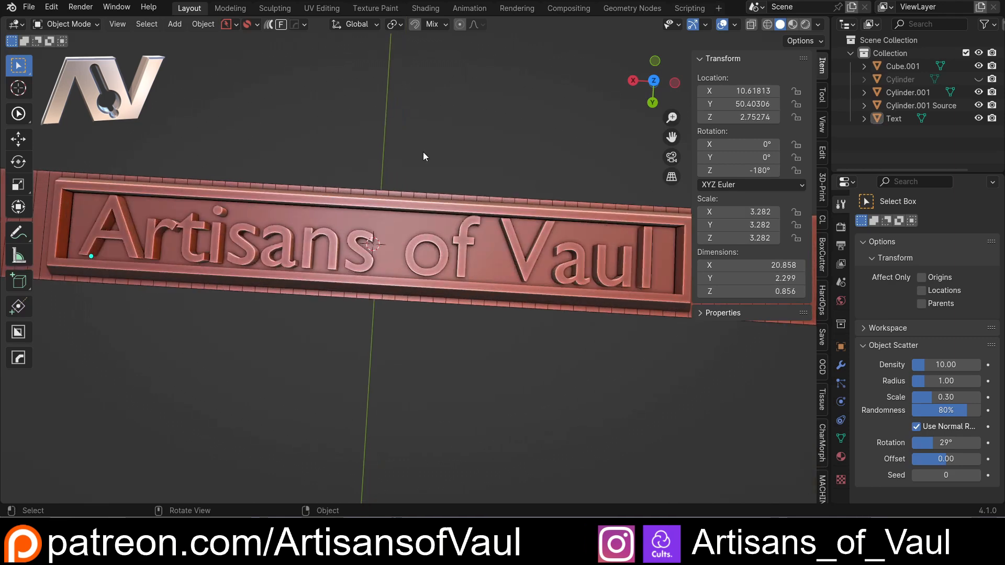
pyautogui.moveTo(436, 208); pyautogui.dragTo(324, 196, button='middle')
pyautogui.scroll(-2, 350, 228)
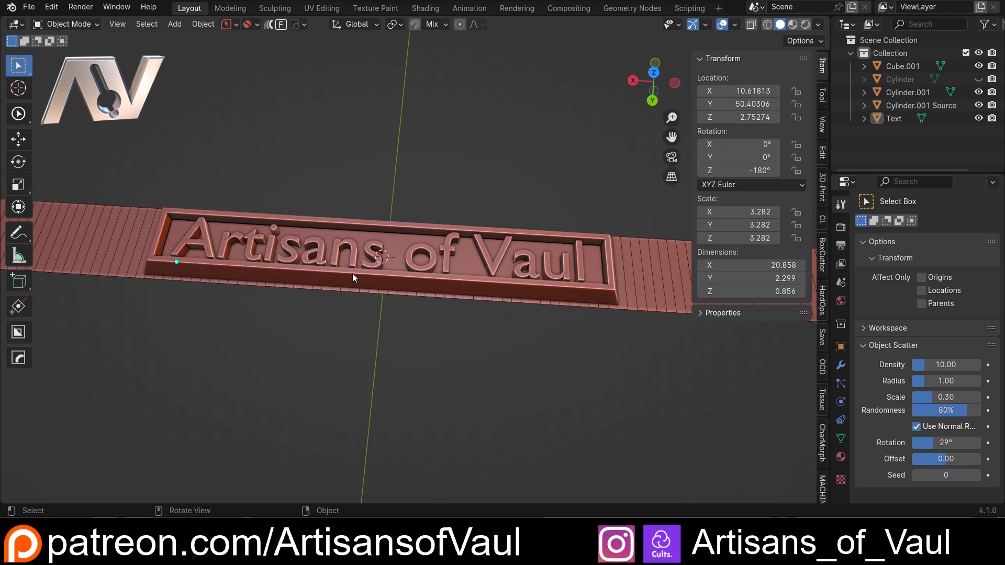
pyautogui.scroll(1, 409, 154)
# Add a Boolean modifier to the frame, set it to Union, and pick the Text object as its operand
pyautogui.click(385, 216)
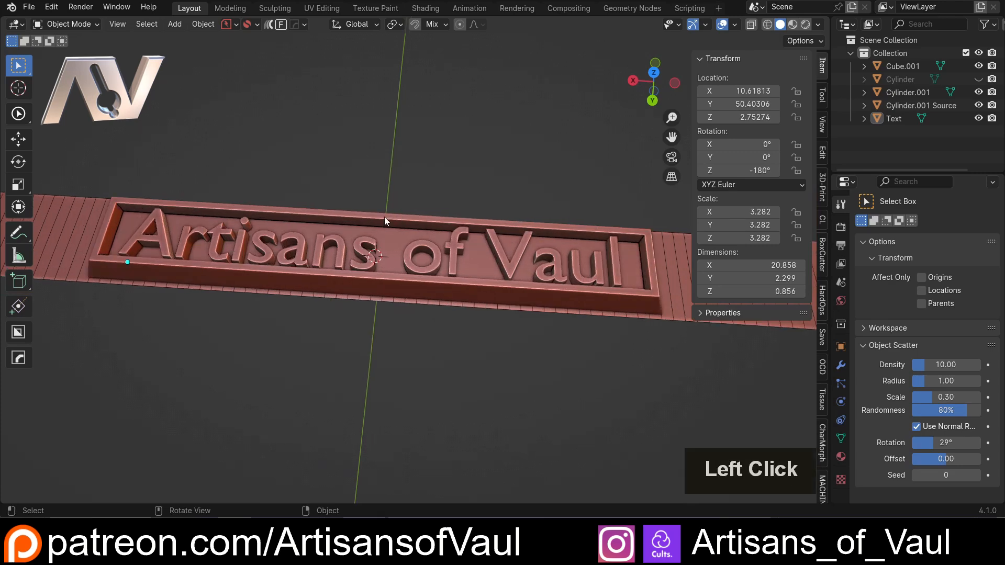
pyautogui.moveTo(388, 205)
pyautogui.mouseDown(button='middle')
pyautogui.moveTo(392, 233)
pyautogui.moveTo(399, 206)
pyautogui.mouseUp(button='middle')
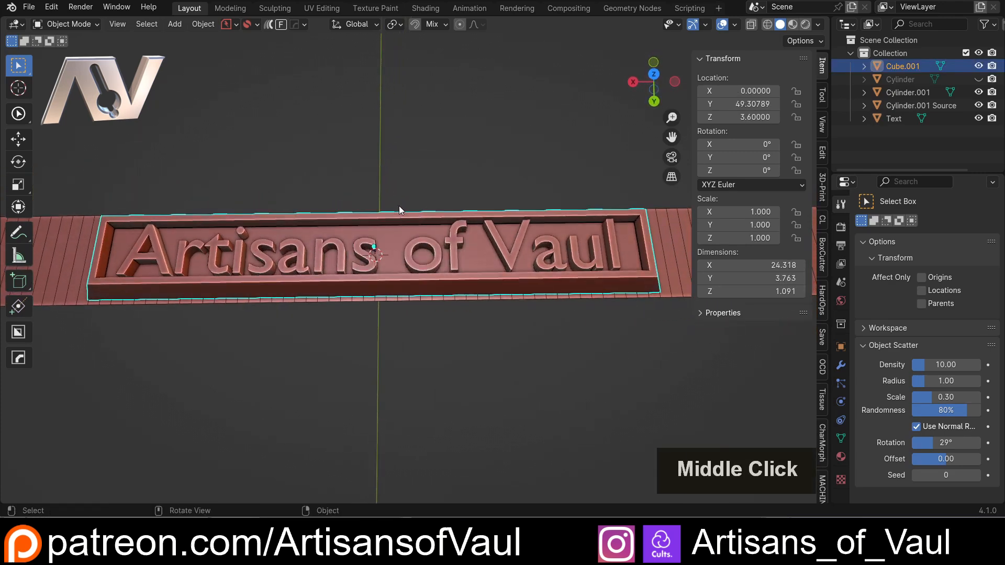
pyautogui.click(841, 366)
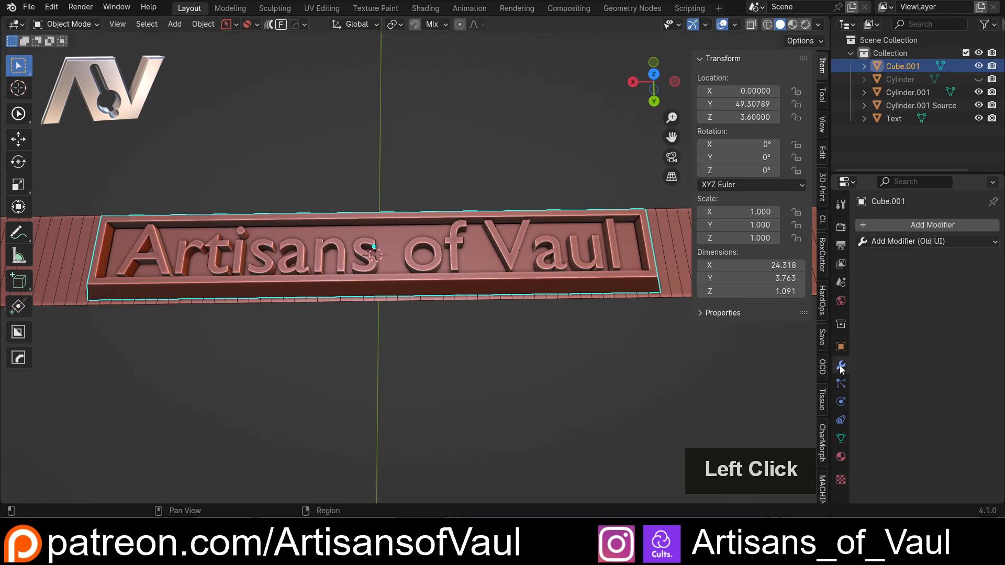
pyautogui.click(867, 225)
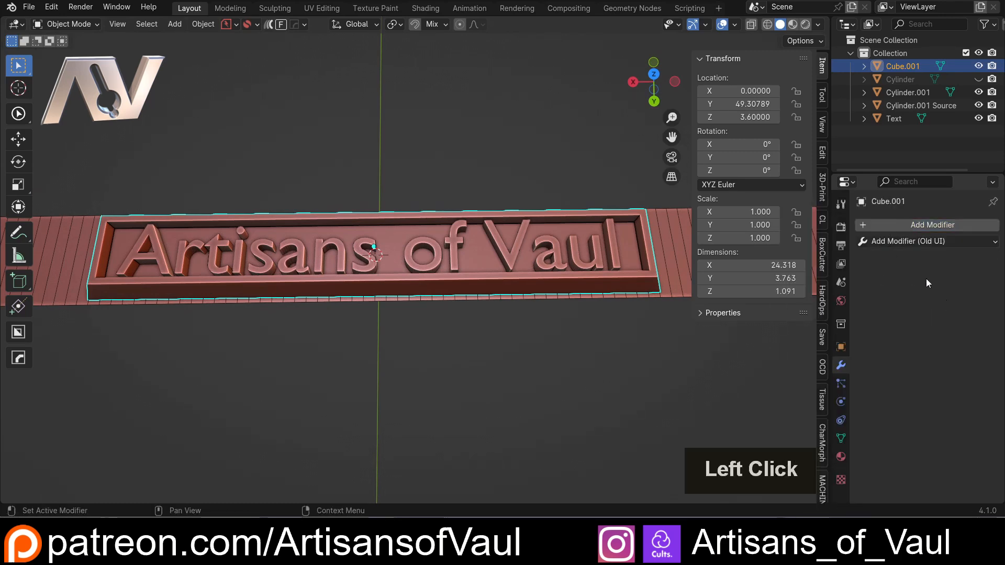
pyautogui.click(880, 224)
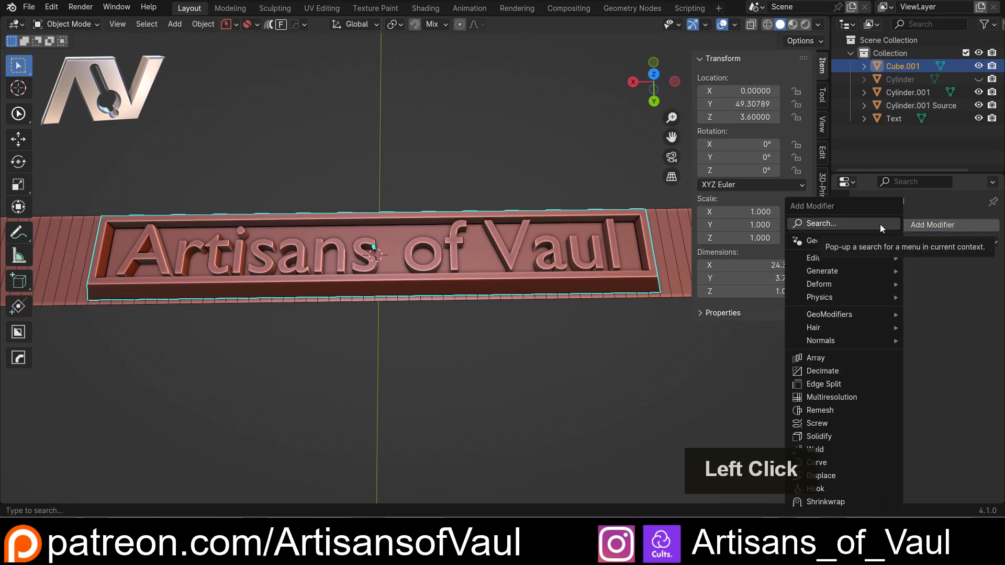
pyautogui.write('boo')
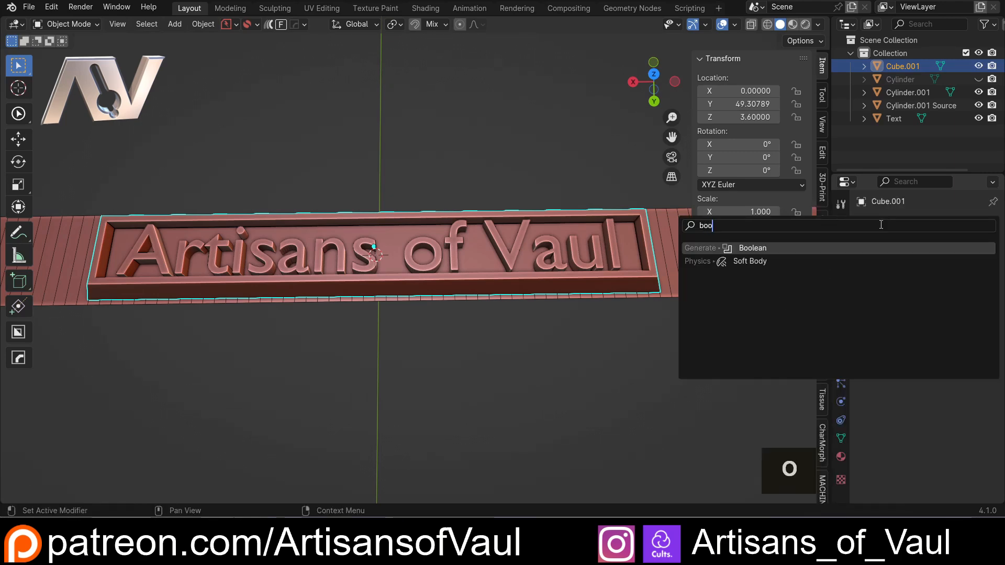
pyautogui.click(769, 249)
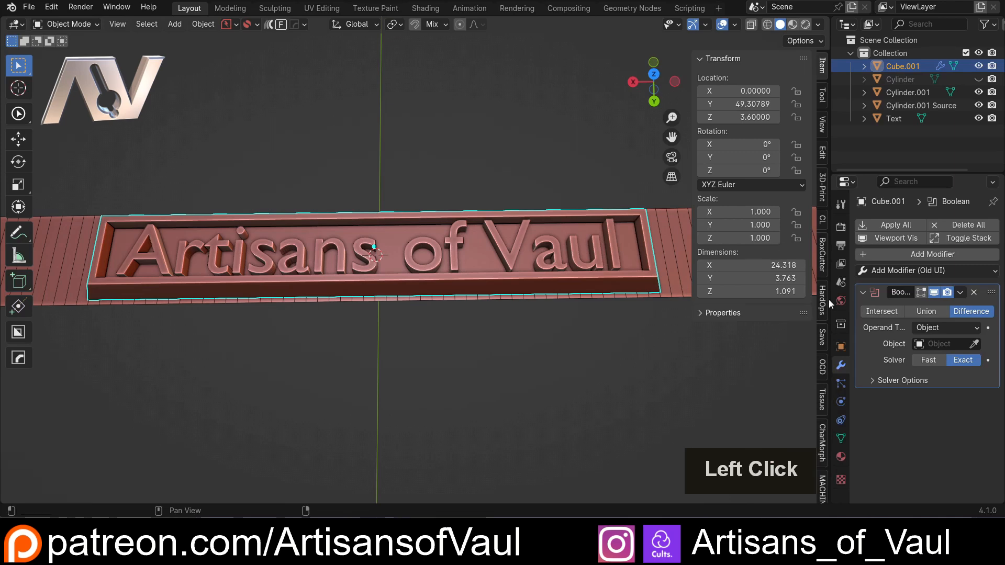
pyautogui.click(925, 312)
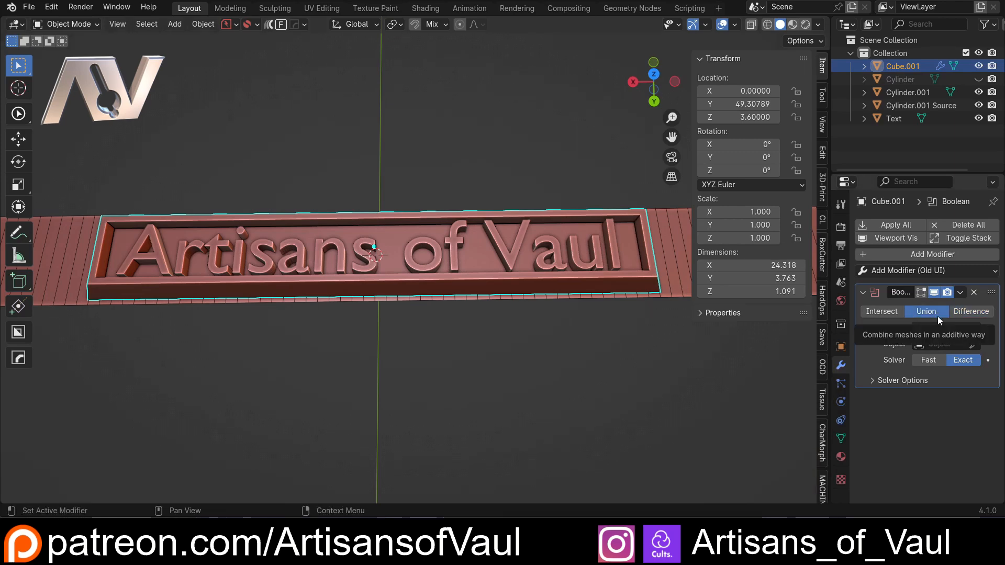
pyautogui.click(974, 344)
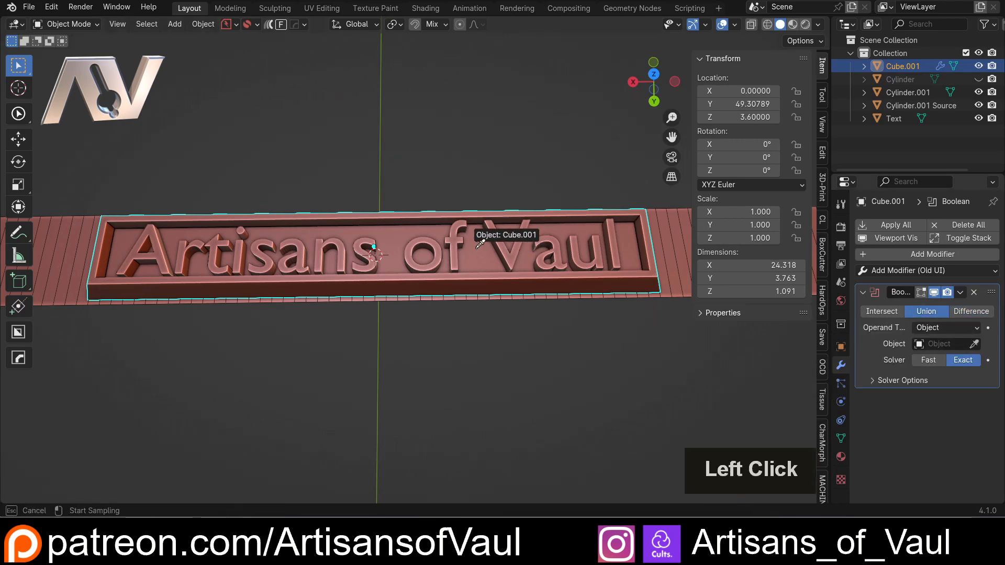
pyautogui.click(452, 242)
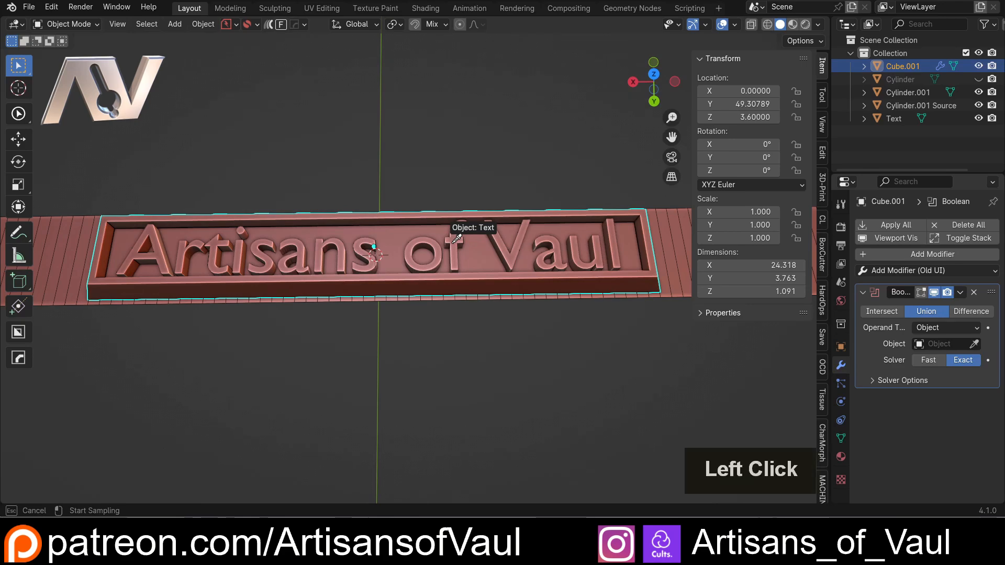
pyautogui.moveTo(433, 124); pyautogui.dragTo(503, 94, button='middle')
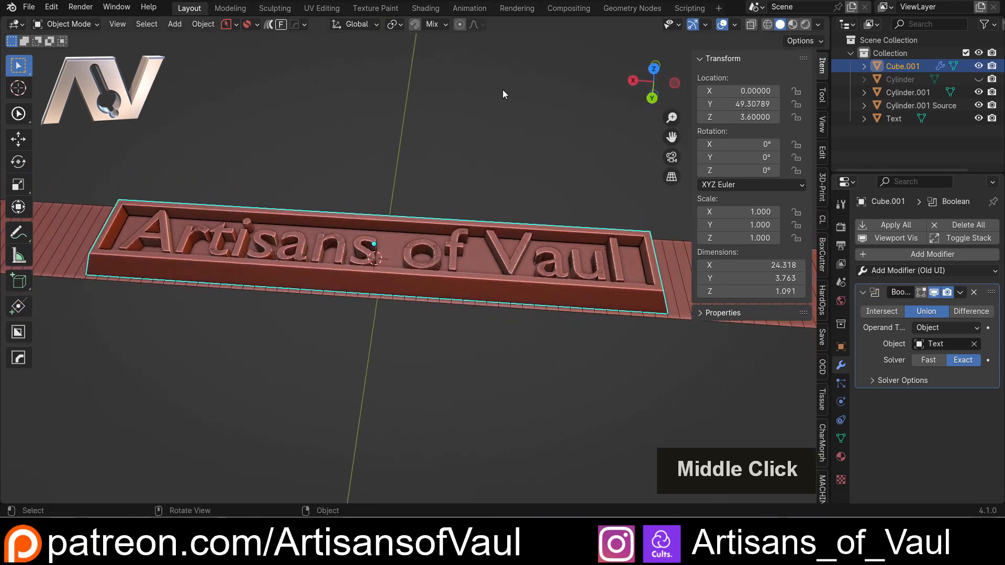
# Hide the separate Text object and reselect the frame carrying the Boolean
pyautogui.click(901, 118)
pyautogui.press('h')
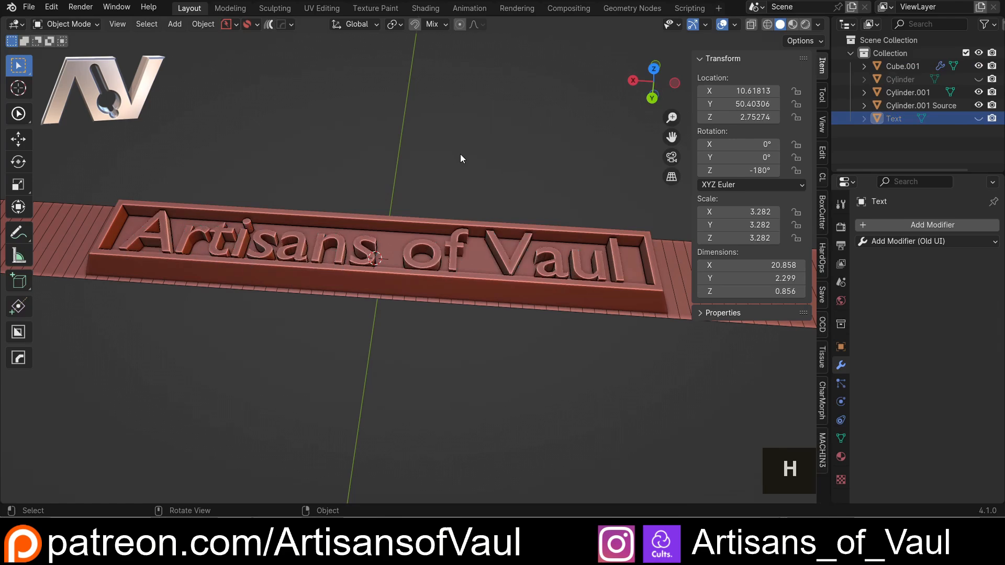
pyautogui.moveTo(460, 154)
pyautogui.mouseDown(button='middle')
pyautogui.moveTo(405, 234)
pyautogui.moveTo(426, 204)
pyautogui.moveTo(422, 279)
pyautogui.moveTo(440, 135)
pyautogui.moveTo(434, 224)
pyautogui.moveTo(442, 159)
pyautogui.mouseUp(button='middle')
pyautogui.click(407, 234)
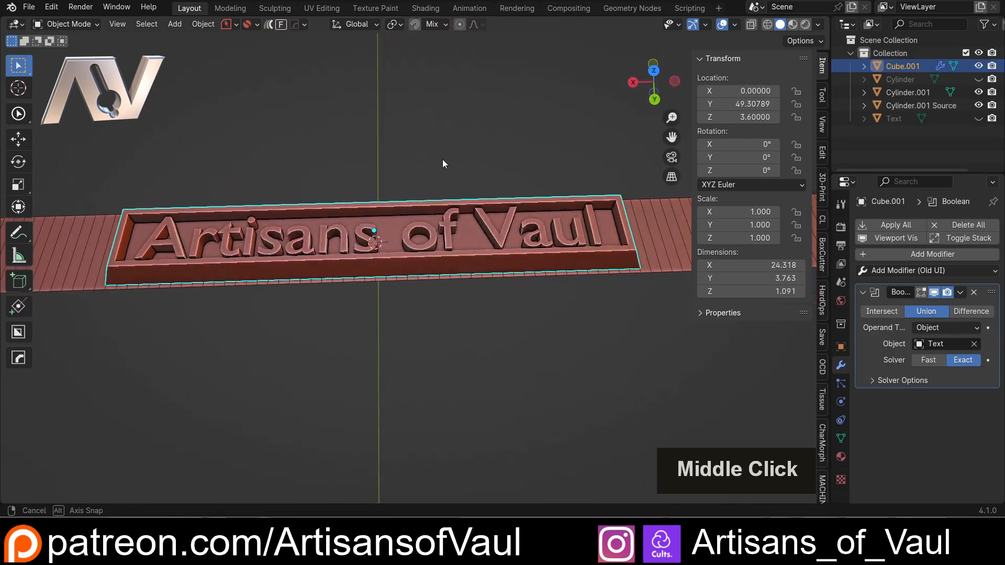
# Apply the frame's Boolean Union modifier and reselect the frame merged with the text
pyautogui.scroll(2, 445, 199)
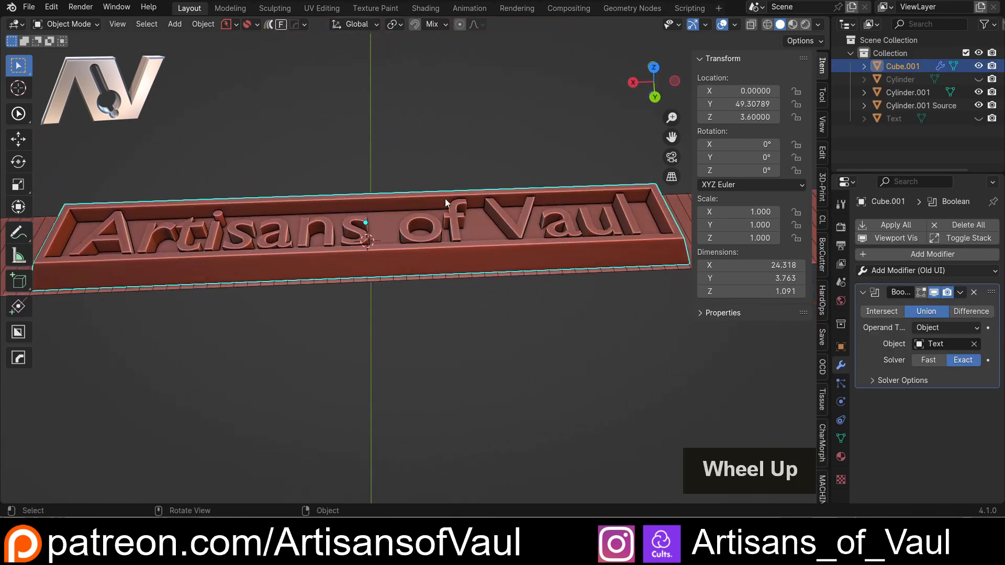
pyautogui.click(960, 293)
pyautogui.click(917, 308)
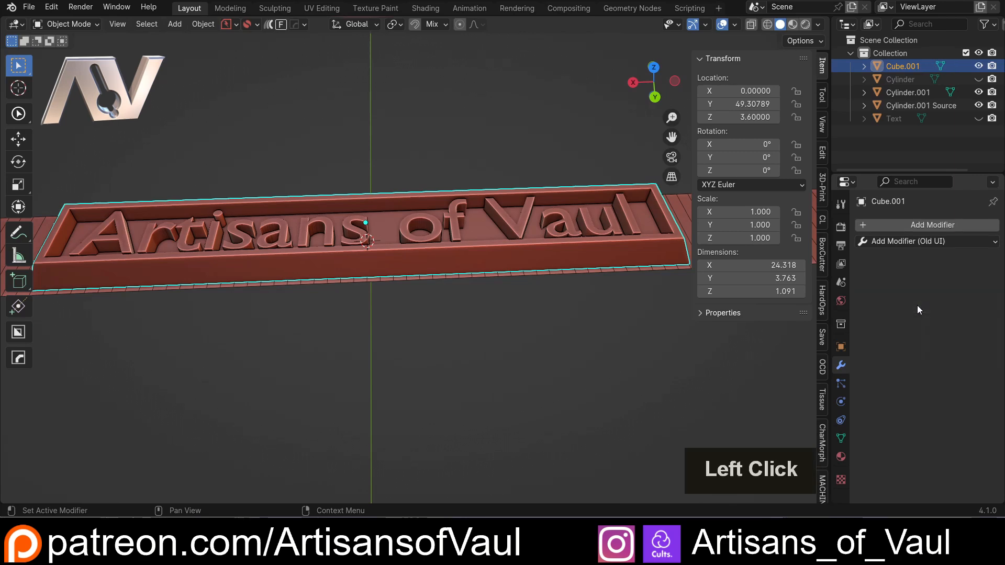
pyautogui.moveTo(529, 183); pyautogui.dragTo(446, 153, button='middle')
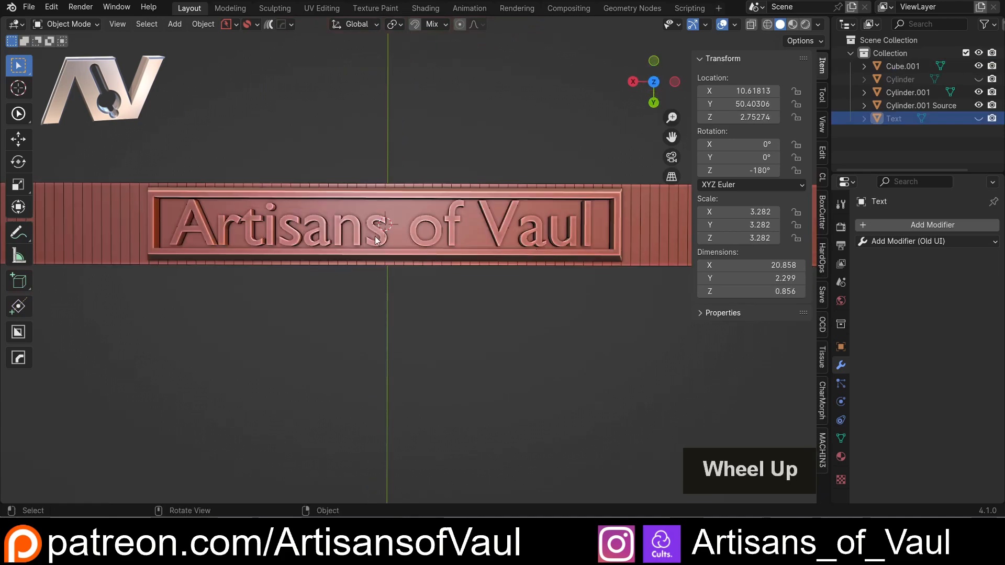
pyautogui.moveTo(365, 255); pyautogui.dragTo(470, 215, button='middle')
pyautogui.click(388, 243)
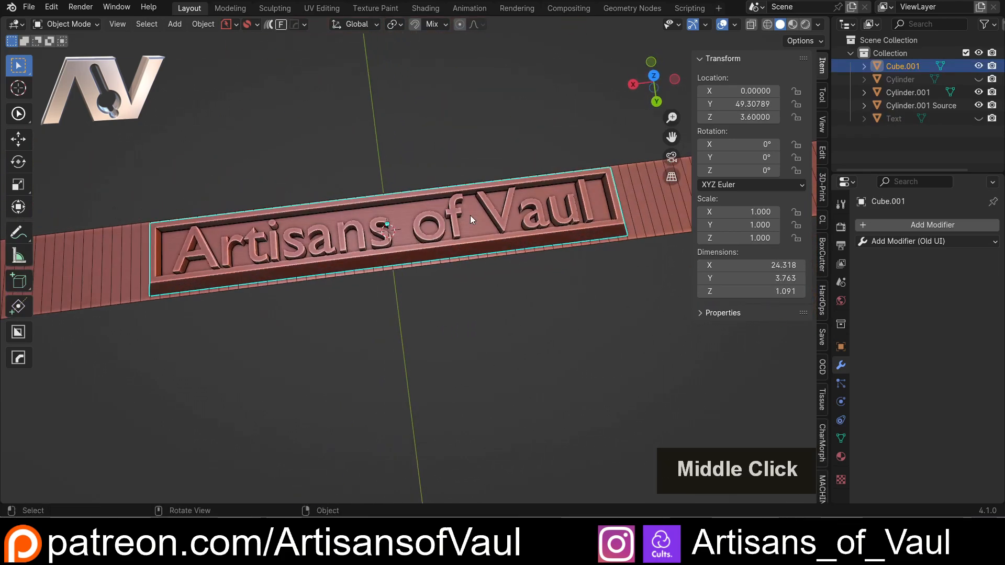
# Edit the frame in edge mode and select the inner and outer corner edges at its "Vaul" end
pyautogui.scroll(4, 366, 251)
pyautogui.keyDown('shift'); pyautogui.moveTo(366, 251); pyautogui.dragTo(407, 262, button='middle'); pyautogui.keyUp('shift')
pyautogui.press('Tab')
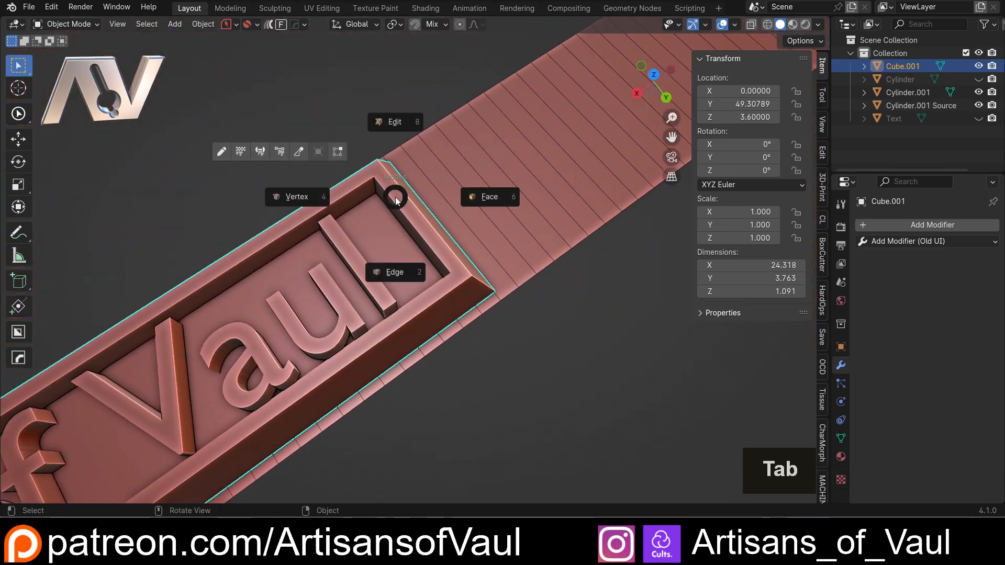
pyautogui.click(387, 226)
pyautogui.click(375, 186)
pyautogui.moveTo(374, 187); pyautogui.dragTo(355, 171, button='middle')
pyautogui.keyDown('shift'); pyautogui.click(391, 157); pyautogui.keyUp('shift')
pyautogui.moveTo(428, 245); pyautogui.dragTo(255, 198, button='middle')
pyautogui.keyDown('shift'); pyautogui.click(535, 161); pyautogui.keyUp('shift')
pyautogui.scroll(-2, 398, 253)
pyautogui.scroll(3, 614, 252)
# Add the inner and outer corner edges at the frame's "Artisans" end to the selection
pyautogui.keyDown('shift'); pyautogui.moveTo(297, 68); pyautogui.dragTo(314, 377, button='middle'); pyautogui.keyUp('shift')
pyautogui.keyDown('shift'); pyautogui.click(309, 152); pyautogui.keyUp('shift')
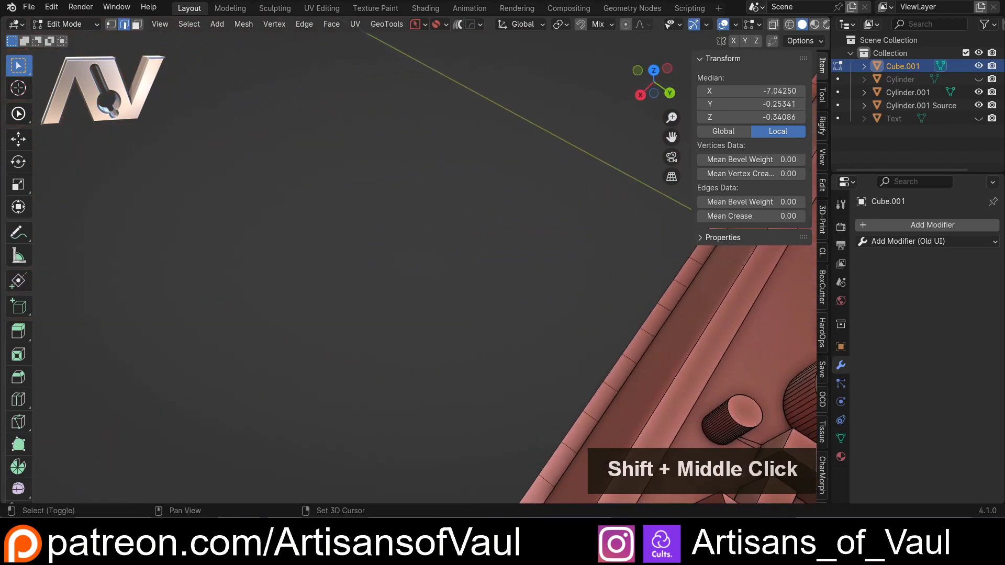
pyautogui.scroll(-6, 411, 390)
pyautogui.keyDown('shift'); pyautogui.moveTo(411, 390); pyautogui.dragTo(411, 280, button='middle'); pyautogui.keyUp('shift')
pyautogui.keyDown('shift'); pyautogui.click(439, 397); pyautogui.keyUp('shift')
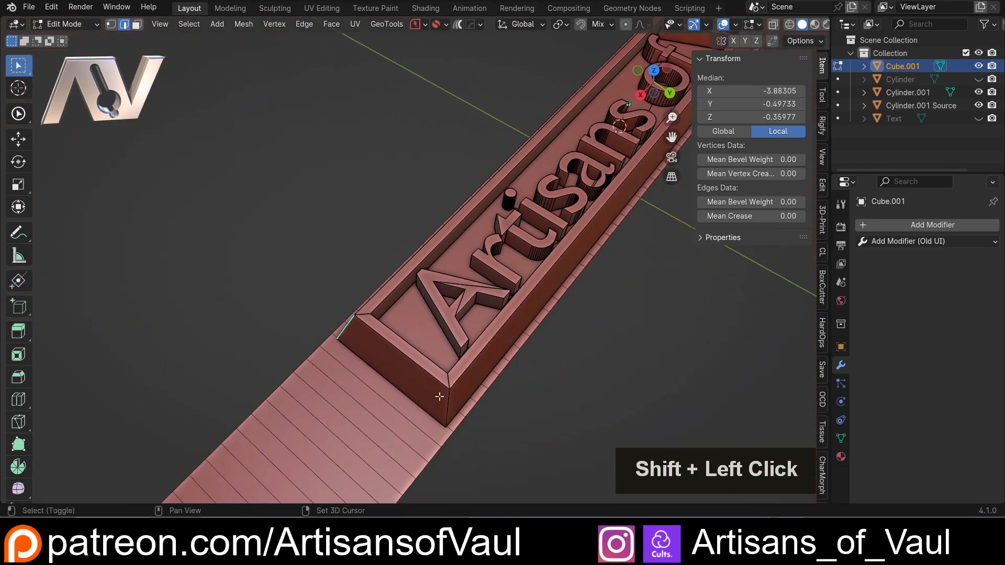
pyautogui.click(460, 395)
pyautogui.moveTo(459, 394); pyautogui.dragTo(451, 307, button='middle')
pyautogui.scroll(2, 296, 184)
pyautogui.scroll(3, 295, 183)
pyautogui.scroll(4, 335, 251)
pyautogui.keyDown('shift'); pyautogui.click(225, 223); pyautogui.keyUp('shift')
pyautogui.scroll(-3, 349, 232)
pyautogui.scroll(-2, 349, 232)
pyautogui.keyDown('shift'); pyautogui.moveTo(349, 231); pyautogui.dragTo(413, 270, button='middle'); pyautogui.keyUp('shift')
pyautogui.hotkey('ctrl', 'b')
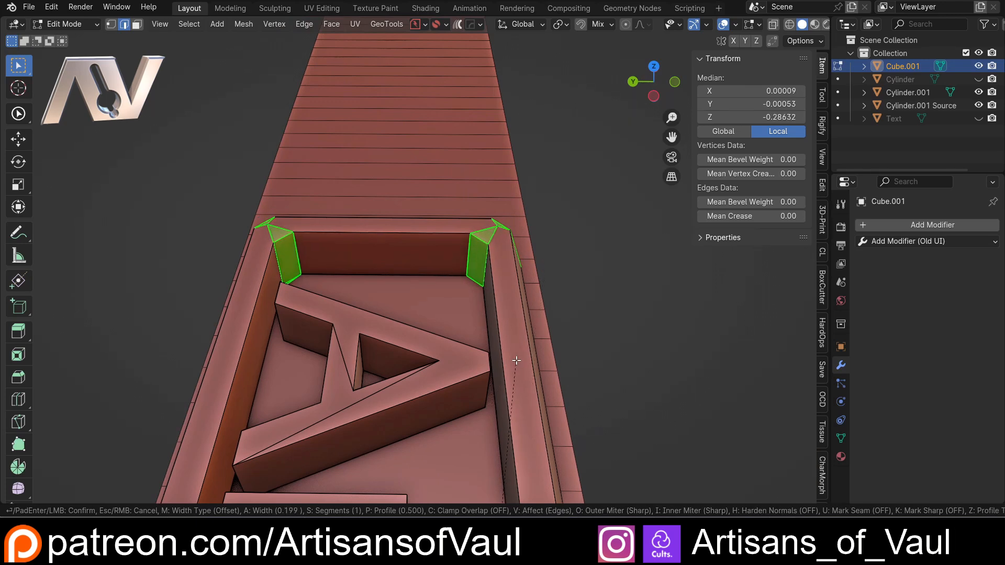
pyautogui.scroll(5, 516, 360)
pyautogui.scroll(-2, 516, 360)
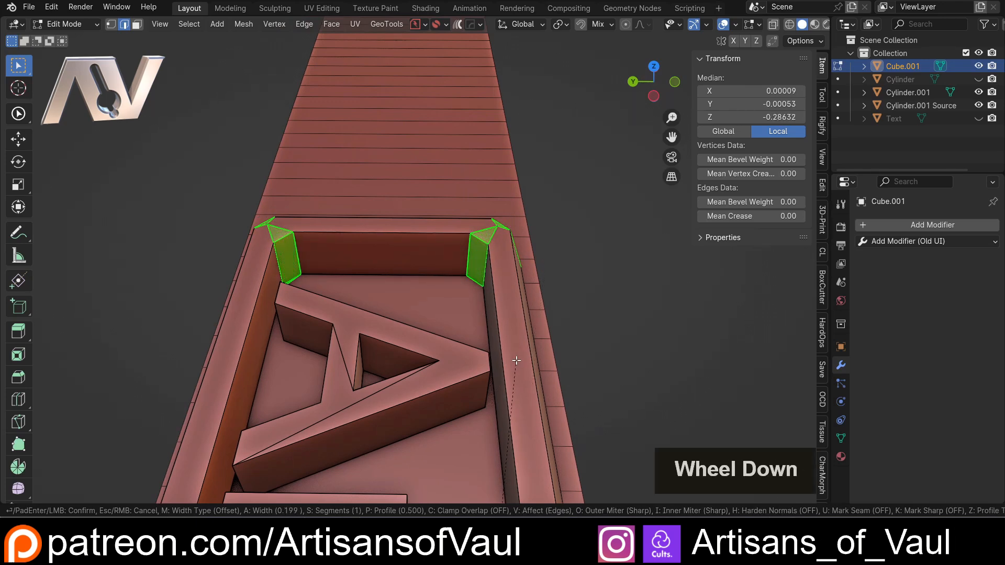
pyautogui.scroll(1, 515, 363)
pyautogui.scroll(-1, 513, 371)
pyautogui.scroll(-3, 513, 371)
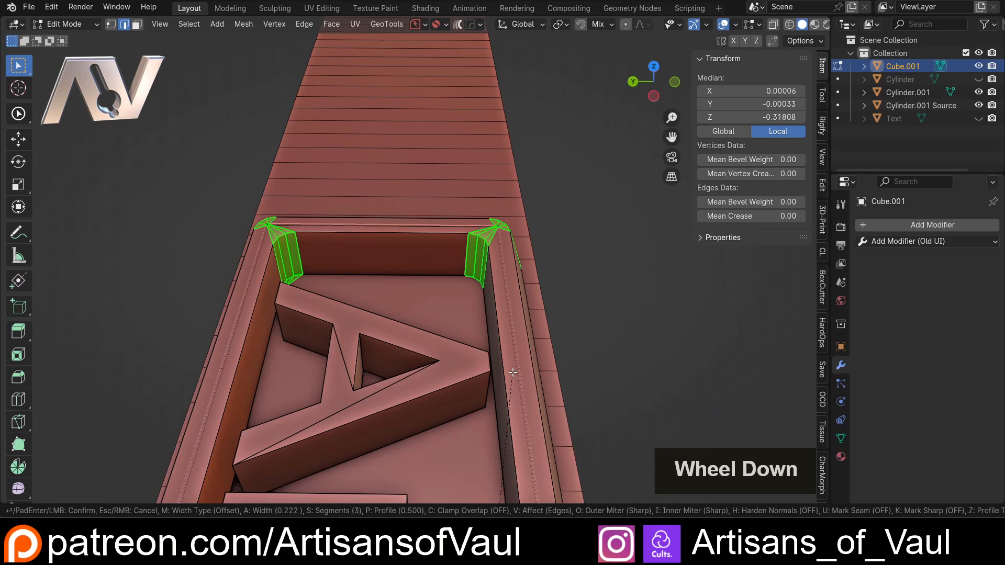
pyautogui.rightClick(503, 361)
# Bevel the selected corner edges of the frame with width 0.194 and one segment, and return to Object Mode
pyautogui.hotkey('ctrl', 'b')
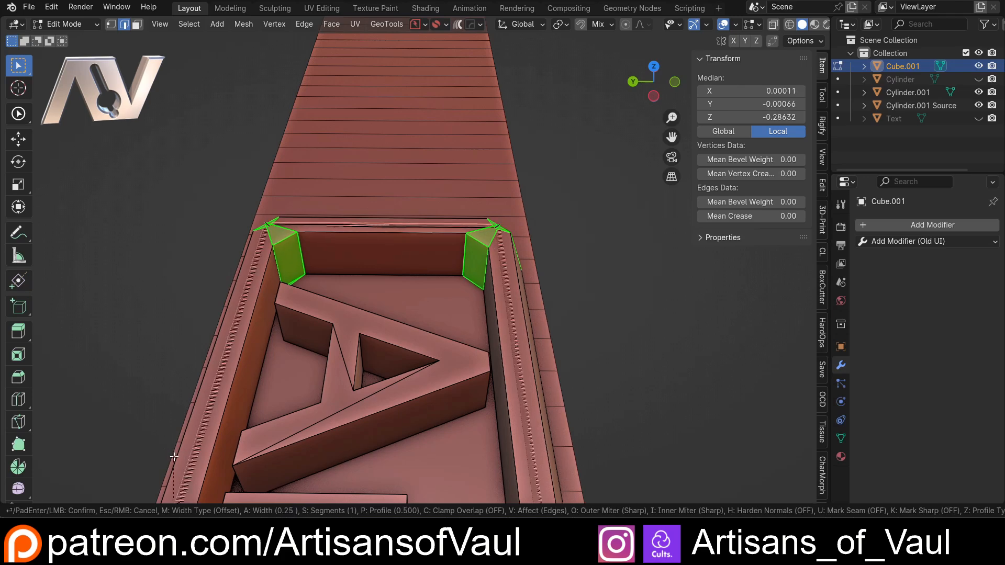
pyautogui.click(280, 431)
pyautogui.moveTo(405, 196)
pyautogui.mouseDown(button='middle')
pyautogui.moveTo(414, 142)
pyautogui.moveTo(403, 197)
pyautogui.mouseUp(button='middle')
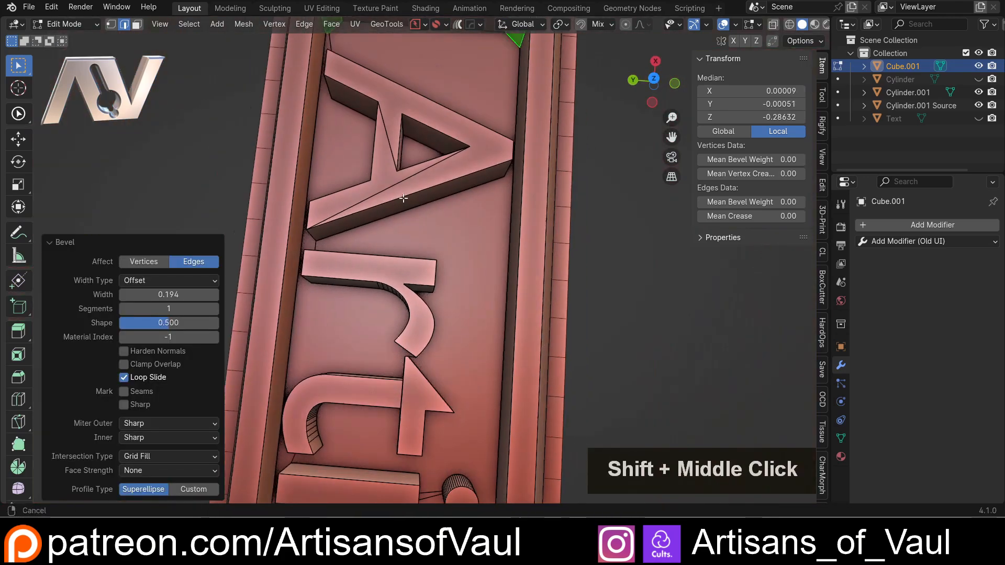
pyautogui.scroll(5, 403, 198)
pyautogui.scroll(-4, 343, 197)
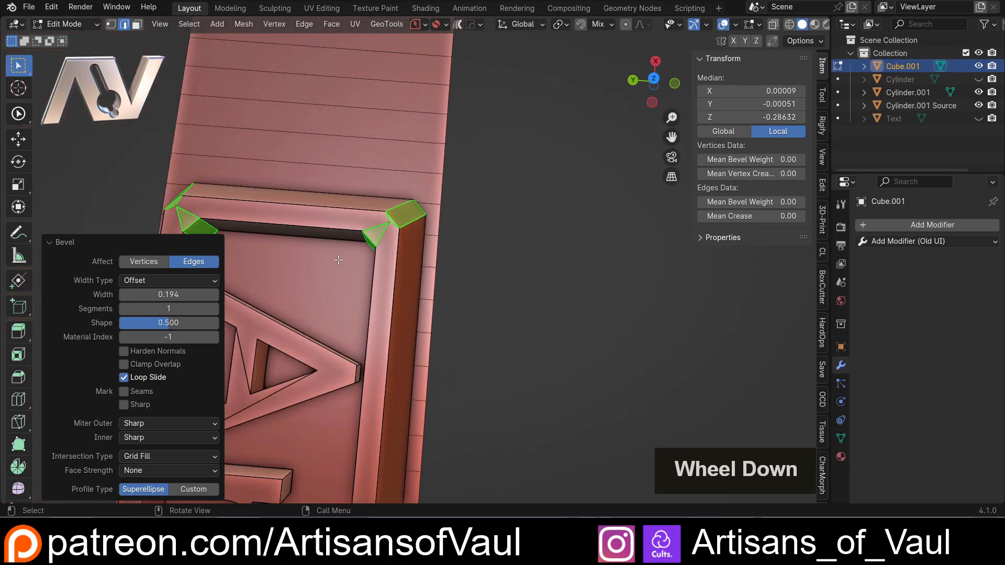
pyautogui.press('Tab')
pyautogui.scroll(-2, 487, 307)
pyautogui.click(487, 307)
# Try to Flowify the framed text from the flat source grid onto the curved wall surface, picking matching corners on both
pyautogui.moveTo(487, 306); pyautogui.dragTo(365, 180, button='middle')
pyautogui.click(366, 180)
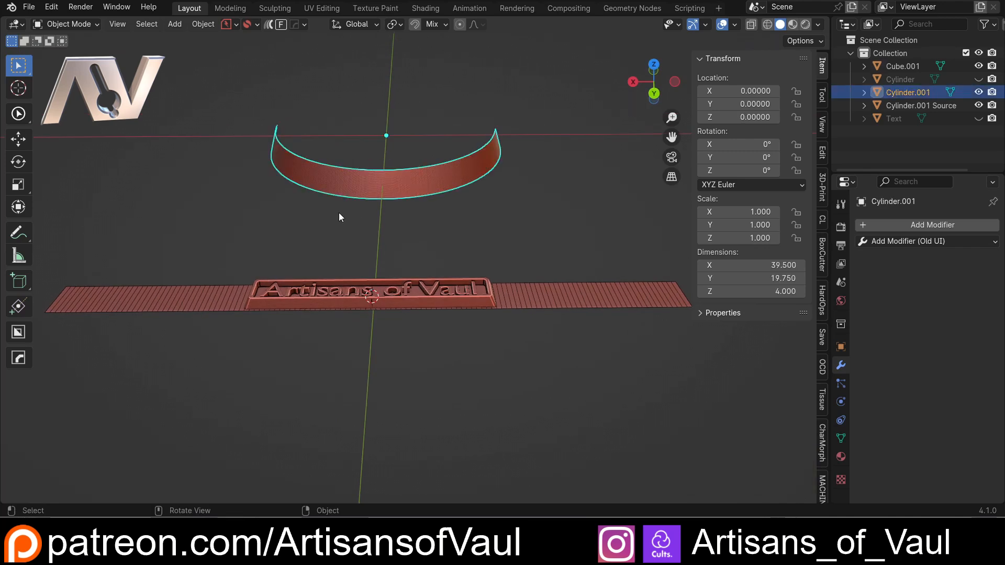
pyautogui.moveTo(441, 225); pyautogui.dragTo(312, 149, button='middle')
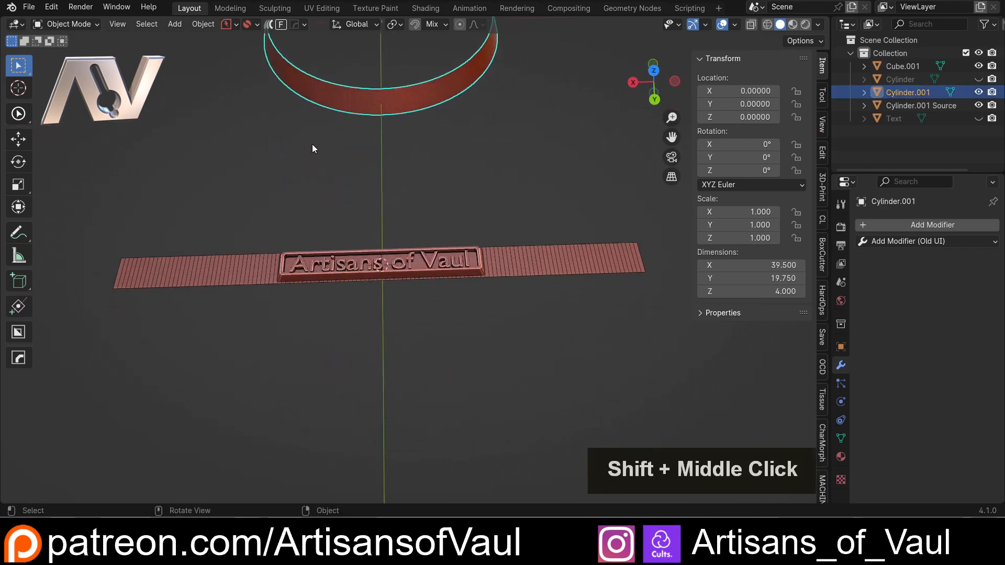
pyautogui.scroll(2, 390, 215)
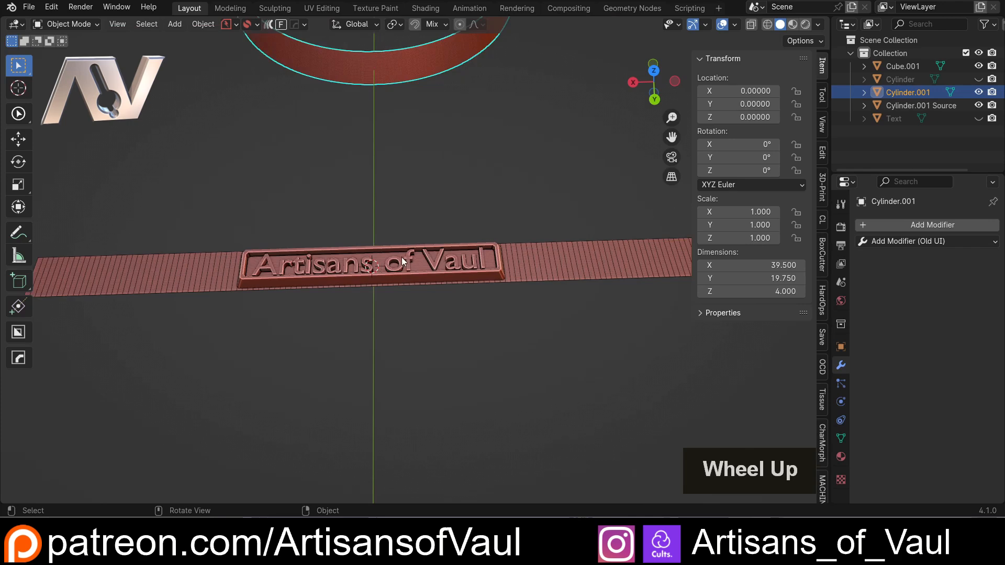
pyautogui.click(382, 249)
pyautogui.scroll(-3, 415, 225)
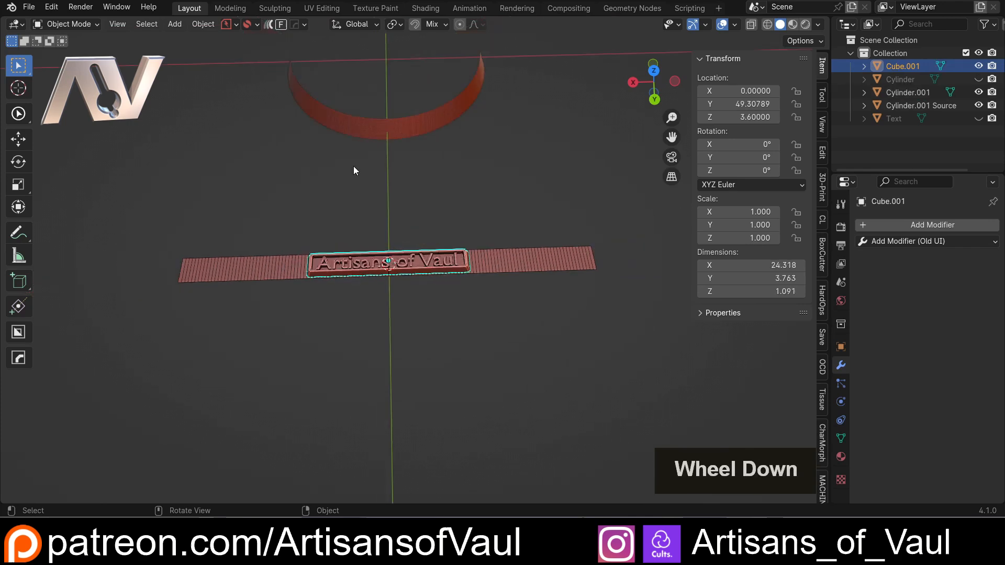
pyautogui.click(282, 27)
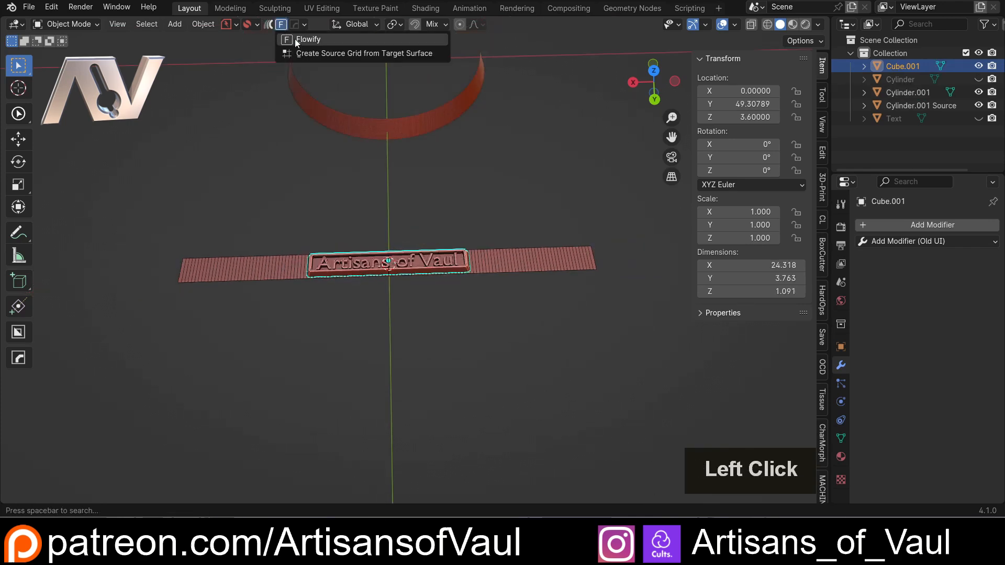
pyautogui.click(590, 246)
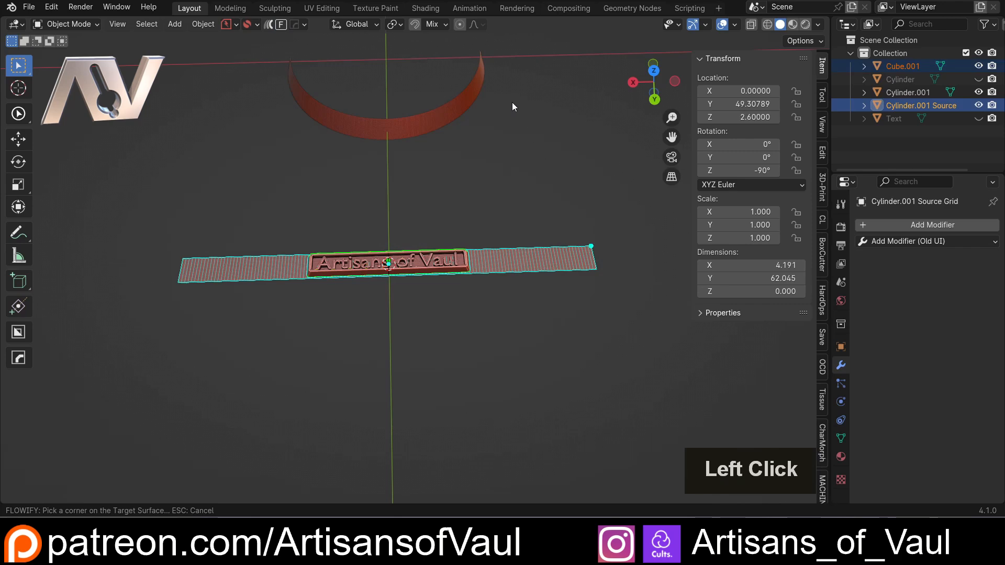
pyautogui.click(481, 52)
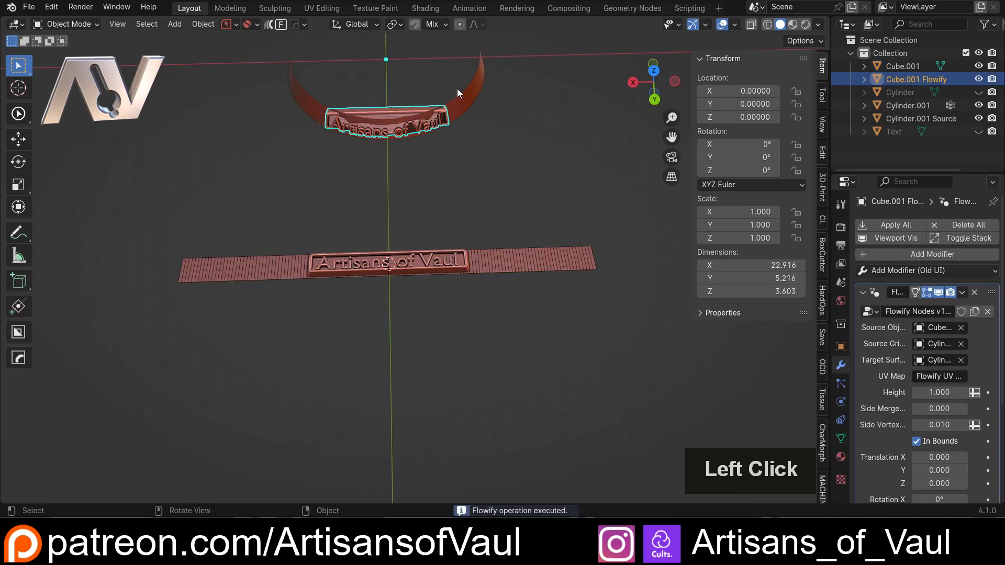
# Inspect how the framed text bends along the curved wall and undo the Flowify operation
pyautogui.scroll(3, 359, 143)
pyautogui.keyDown('shift'); pyautogui.moveTo(359, 142); pyautogui.dragTo(401, 230, button='middle'); pyautogui.keyUp('shift')
pyautogui.scroll(2, 392, 220)
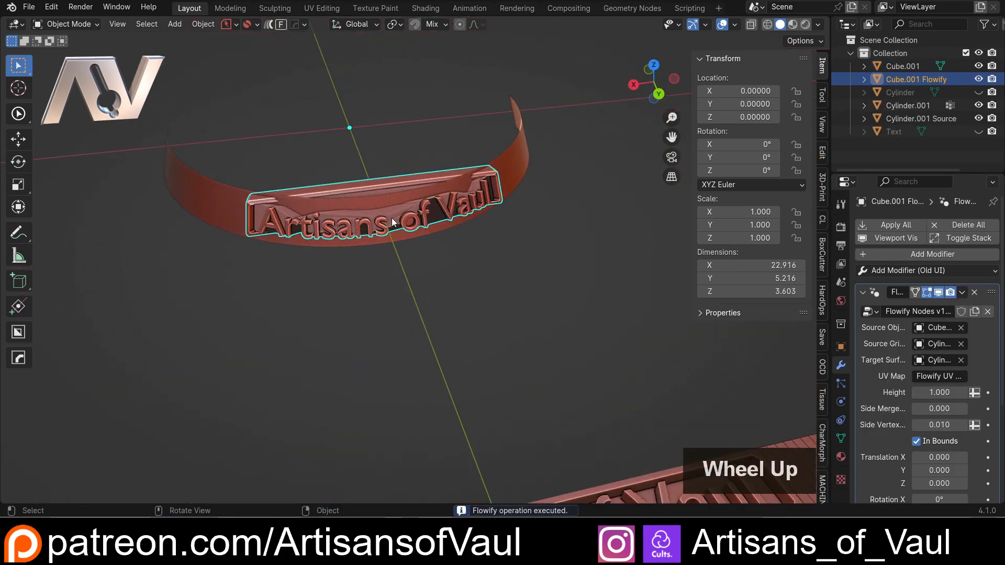
pyautogui.scroll(-3, 490, 240)
pyautogui.moveTo(490, 240); pyautogui.dragTo(458, 278, button='middle')
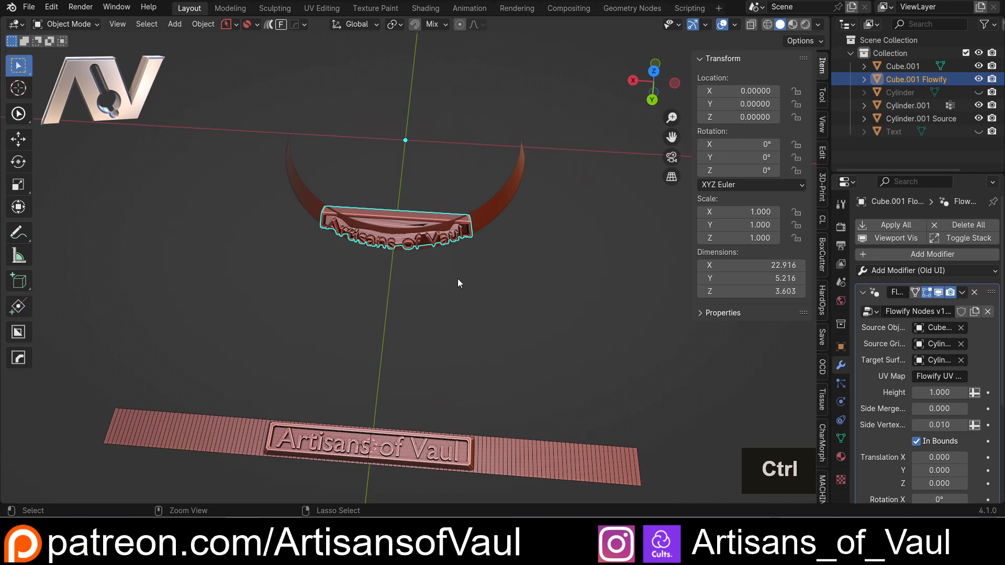
pyautogui.hotkey('ctrl', 'z')
pyautogui.keyDown('shift'); pyautogui.moveTo(445, 284); pyautogui.dragTo(386, 288, button='middle'); pyautogui.keyUp('shift')
pyautogui.scroll(2, 399, 130)
pyautogui.scroll(2, 386, 288)
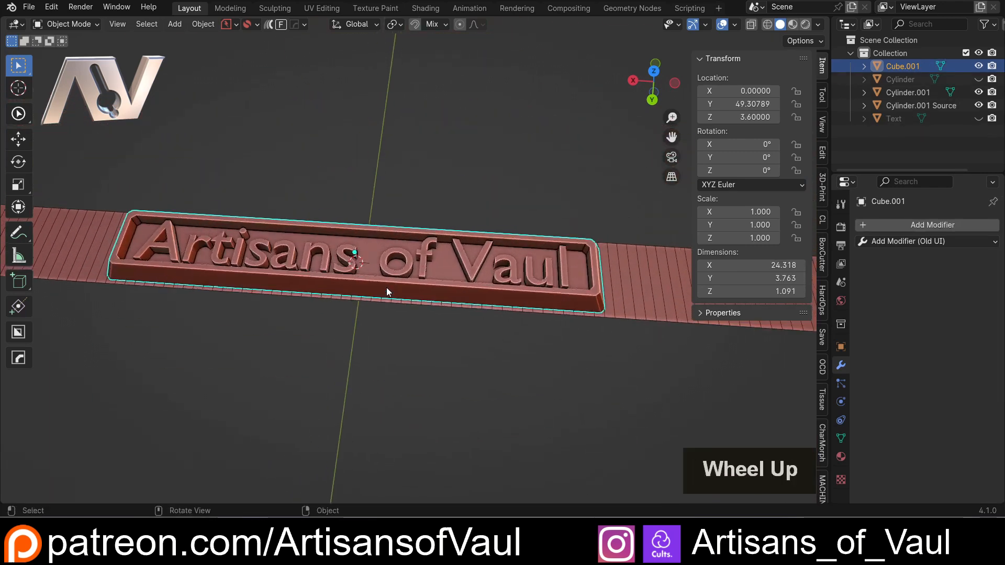
pyautogui.scroll(1, 386, 287)
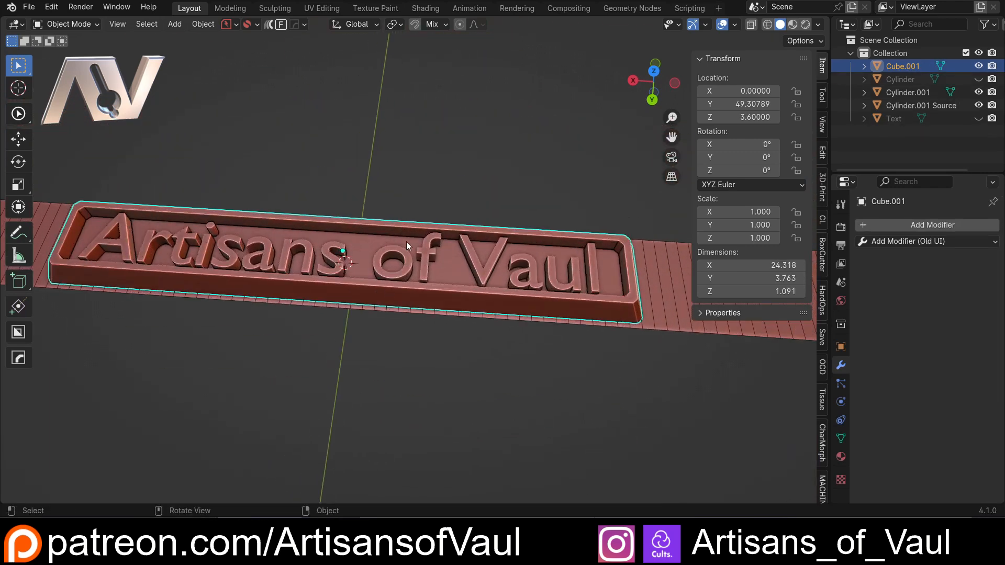
pyautogui.scroll(-1, 585, 243)
# Examine the frame's long rim edges in edge mode and return to Object Mode
pyautogui.press('Tab')
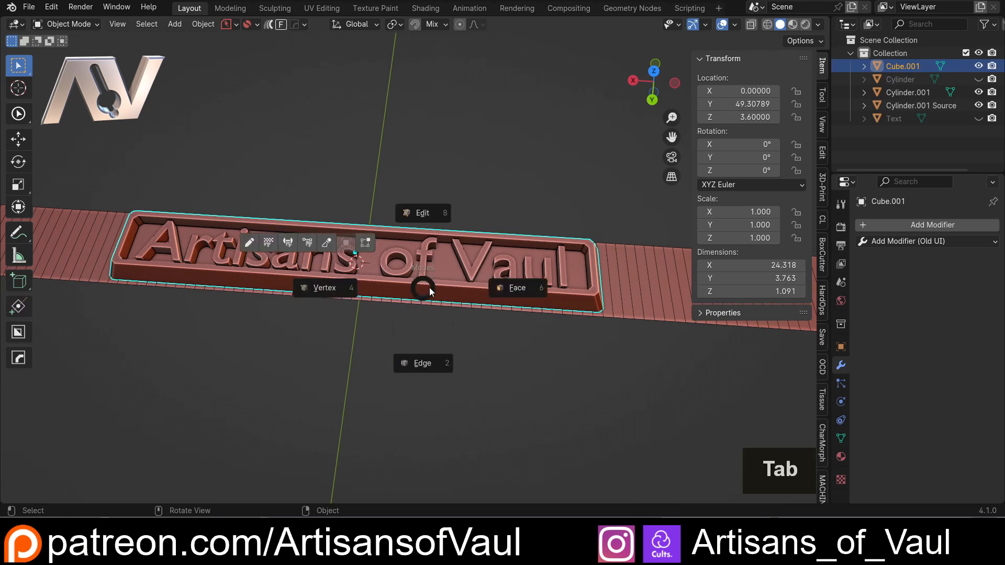
pyautogui.click(417, 355)
pyautogui.scroll(1, 418, 354)
pyautogui.click(394, 287)
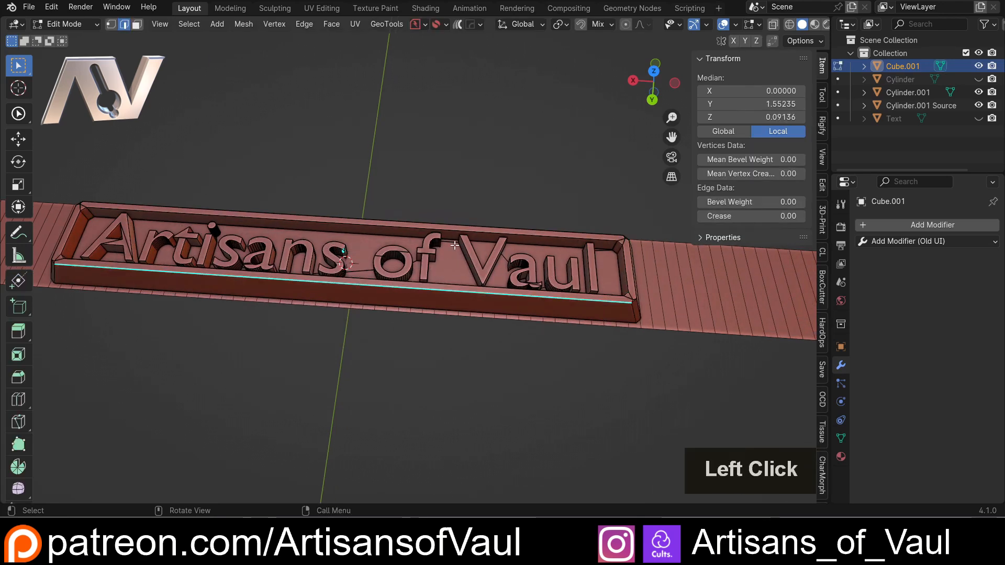
pyautogui.click(432, 230)
pyautogui.doubleClick(432, 230)
pyautogui.moveTo(432, 230); pyautogui.dragTo(343, 249, button='middle')
pyautogui.press('Tab')
pyautogui.click(366, 105)
# Duplicate the framed text, source grid and curved surface together, moving the copies about -87.36 along X
pyautogui.scroll(-5, 368, 108)
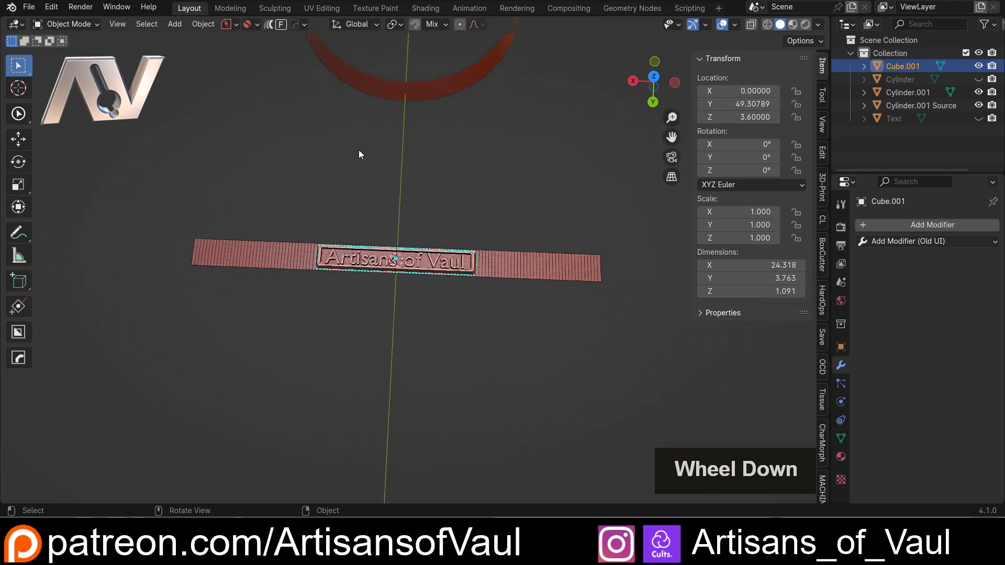
pyautogui.keyDown('shift'); pyautogui.moveTo(405, 208); pyautogui.dragTo(393, 226, button='middle'); pyautogui.keyUp('shift')
pyautogui.moveTo(212, 111); pyautogui.dragTo(477, 365)
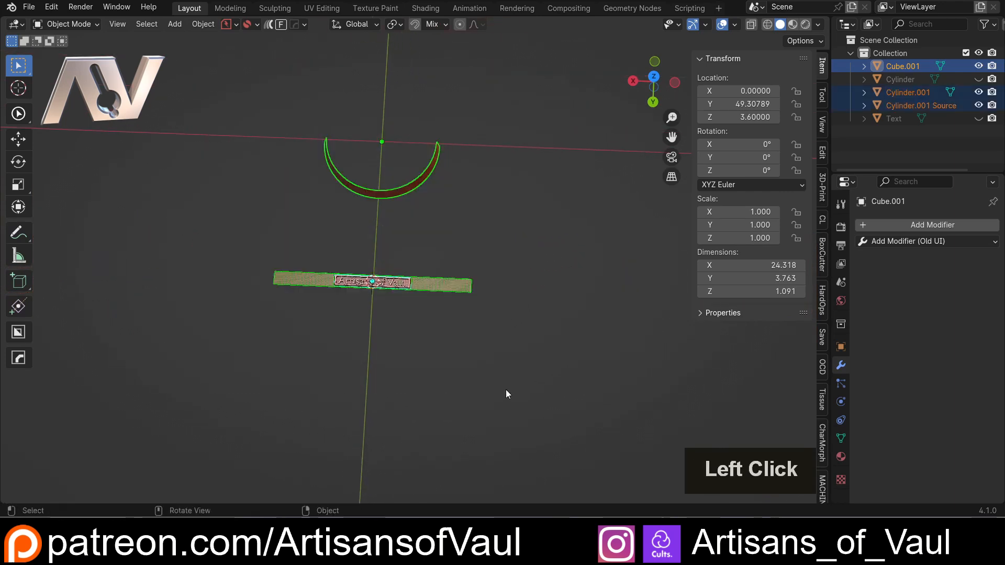
pyautogui.keyDown('shift'); pyautogui.moveTo(505, 389); pyautogui.dragTo(464, 273, button='middle'); pyautogui.keyUp('shift')
pyautogui.hotkey('shift', 'd')
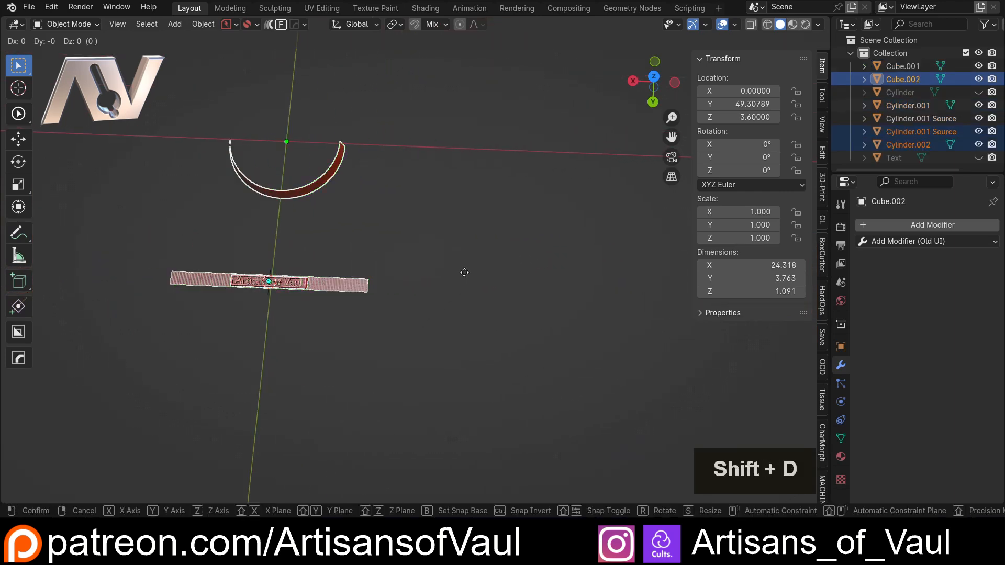
pyautogui.press('x')
pyautogui.click(734, 330)
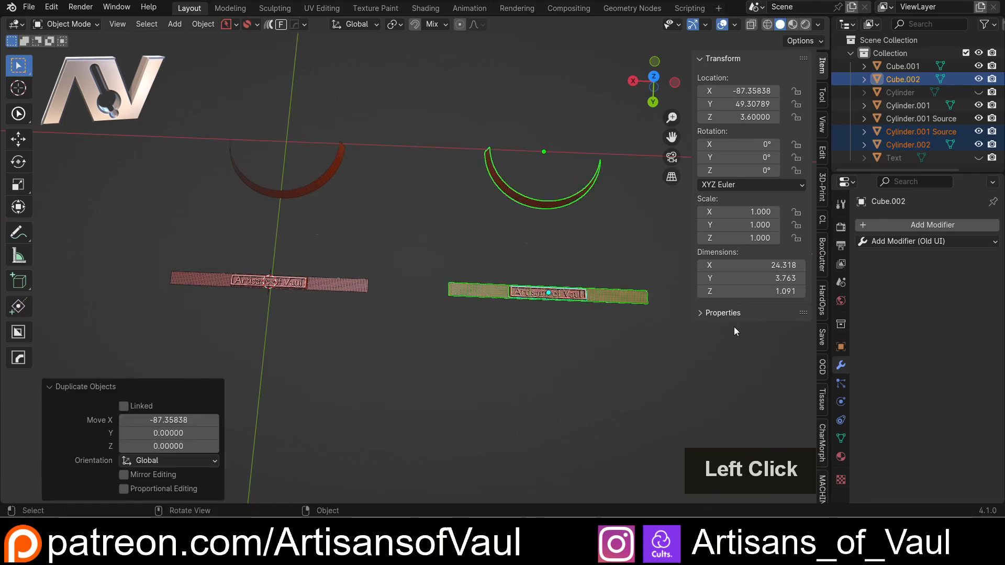
pyautogui.click(445, 332)
# Dice the duplicated framed text with closely spaced cuts along X, using about 40 divisions
pyautogui.scroll(2, 389, 324)
pyautogui.keyDown('shift'); pyautogui.moveTo(322, 309); pyautogui.dragTo(494, 298, button='middle'); pyautogui.keyUp('shift')
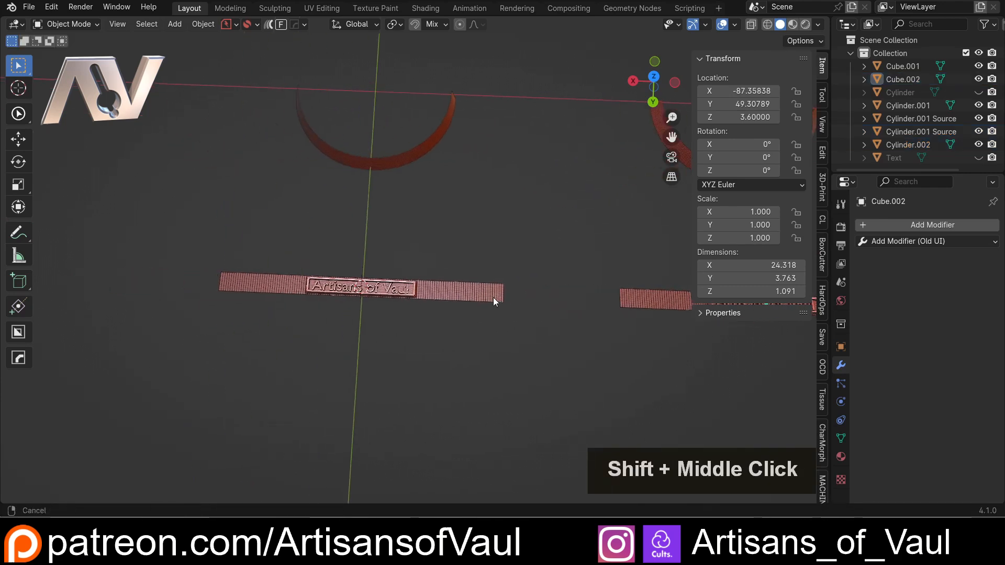
pyautogui.scroll(3, 352, 80)
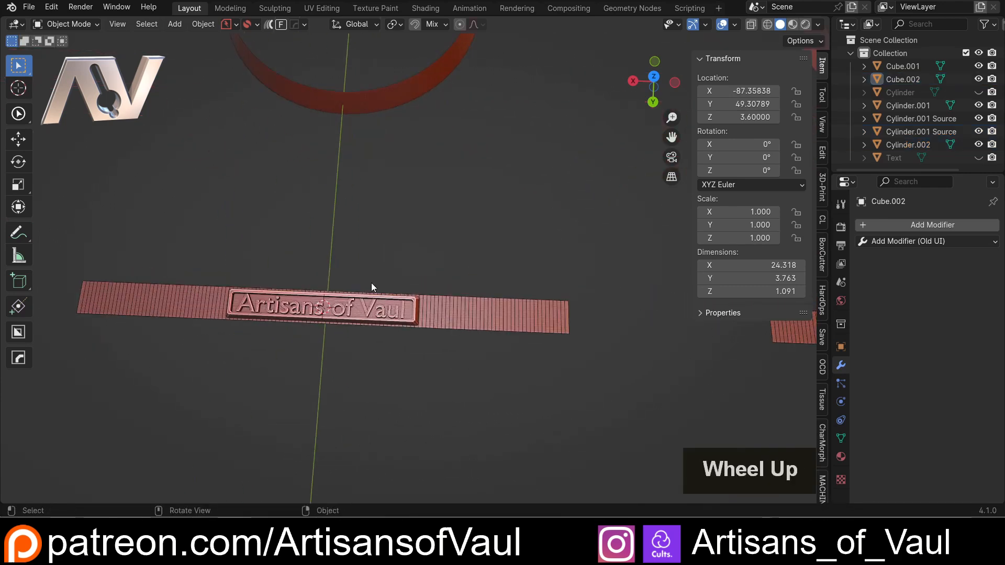
pyautogui.scroll(2, 373, 285)
pyautogui.keyDown('shift'); pyautogui.moveTo(360, 312); pyautogui.dragTo(361, 268, button='middle'); pyautogui.keyUp('shift')
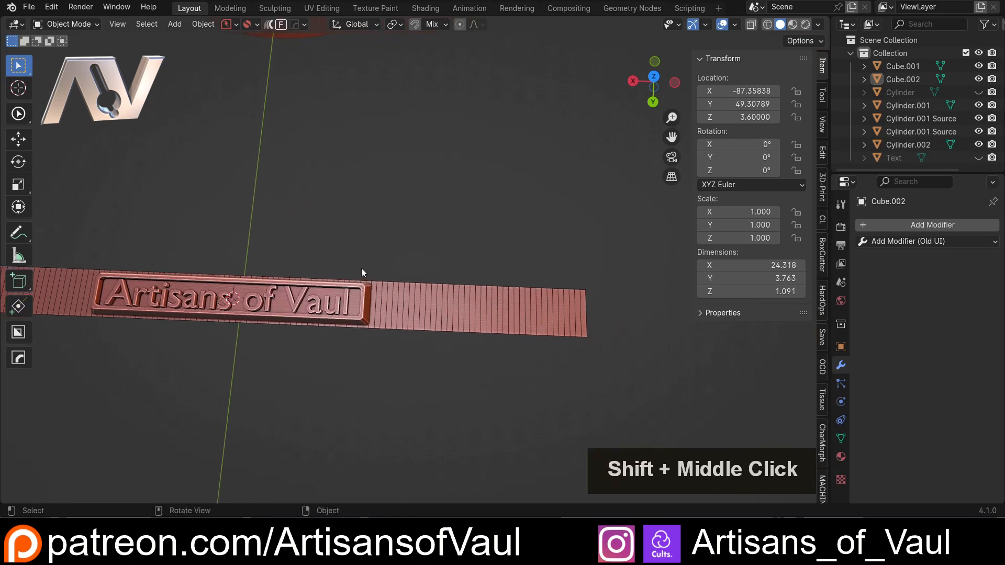
pyautogui.scroll(-2, 488, 280)
pyautogui.keyDown('shift'); pyautogui.moveTo(487, 280); pyautogui.dragTo(247, 272, button='middle'); pyautogui.keyUp('shift')
pyautogui.scroll(2, 258, 257)
pyautogui.click(297, 249)
pyautogui.scroll(2, 332, 274)
pyautogui.scroll(-1, 397, 274)
pyautogui.moveTo(397, 273)
pyautogui.mouseDown(button='middle')
pyautogui.moveTo(476, 259)
pyautogui.moveTo(416, 275)
pyautogui.mouseUp(button='middle')
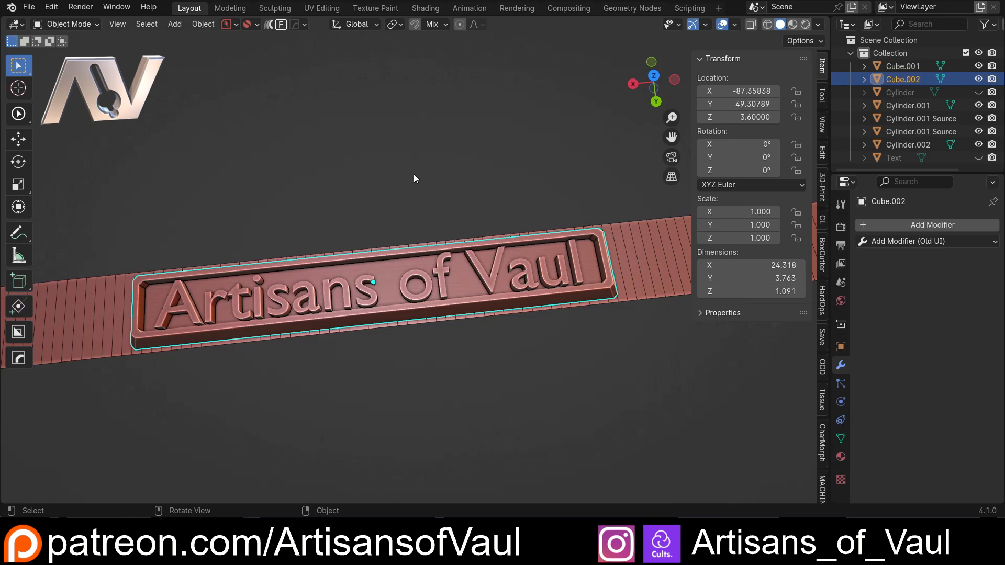
pyautogui.press('q')
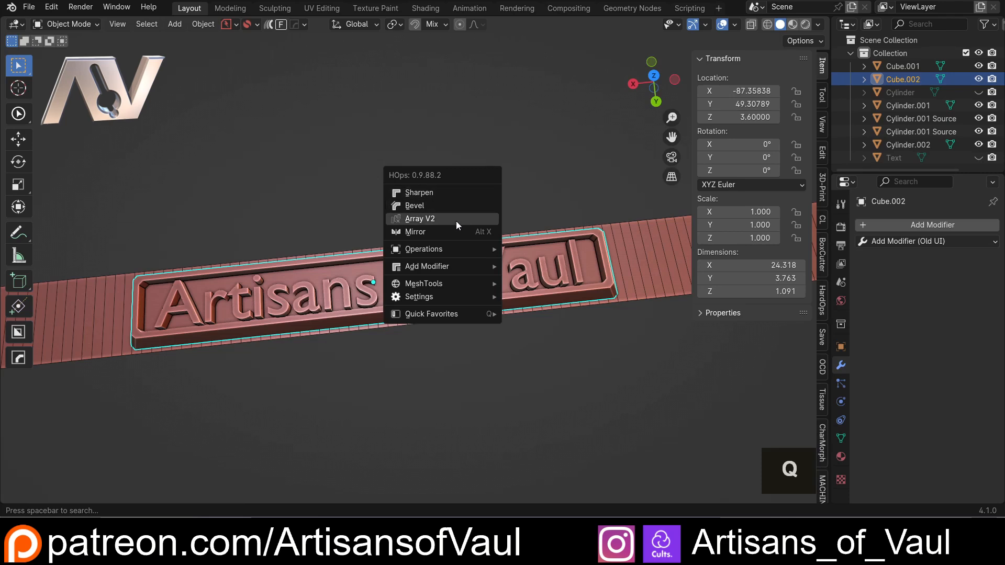
pyautogui.moveTo(431, 284)
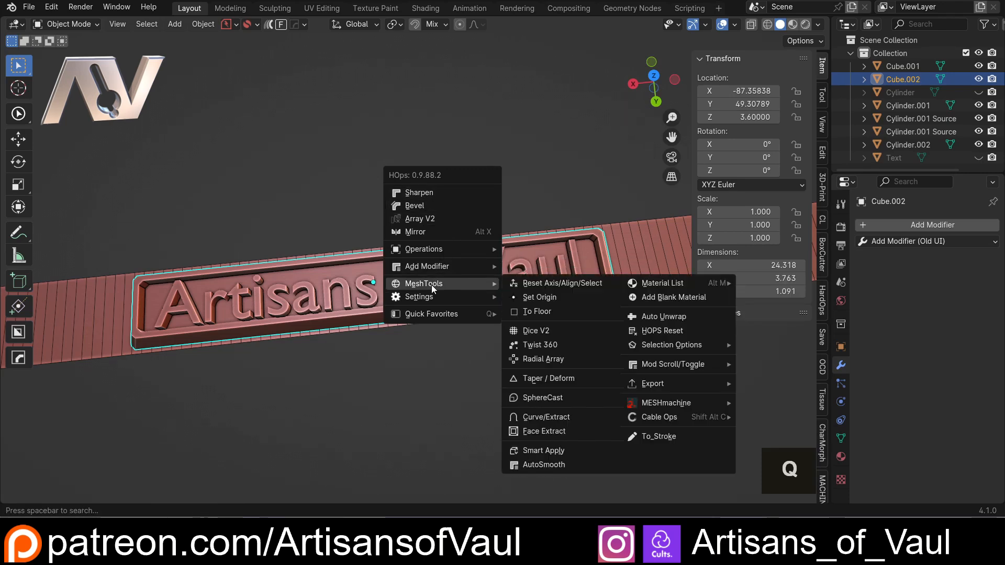
pyautogui.click(556, 332)
pyautogui.scroll(10, 513, 289)
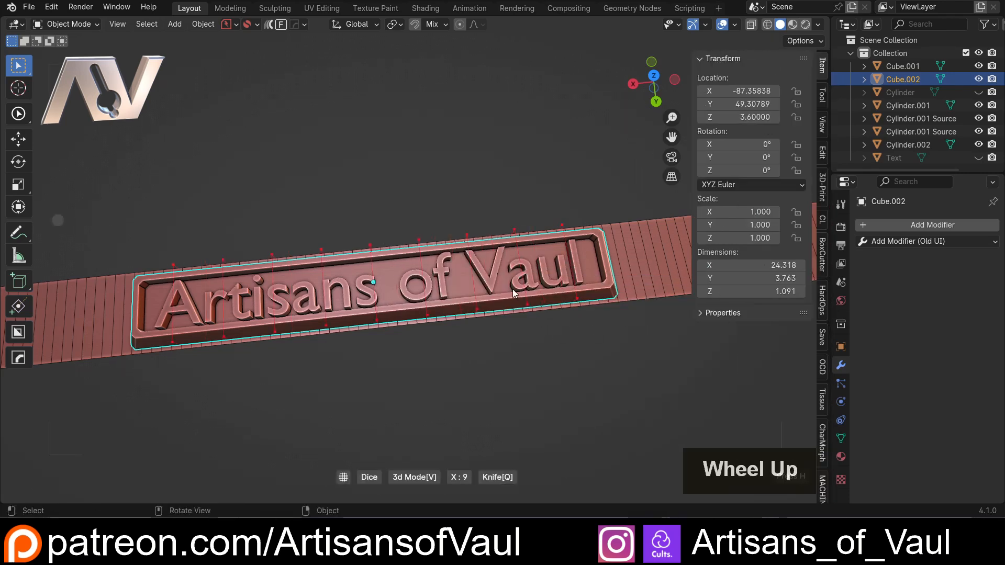
pyautogui.scroll(20, 511, 289)
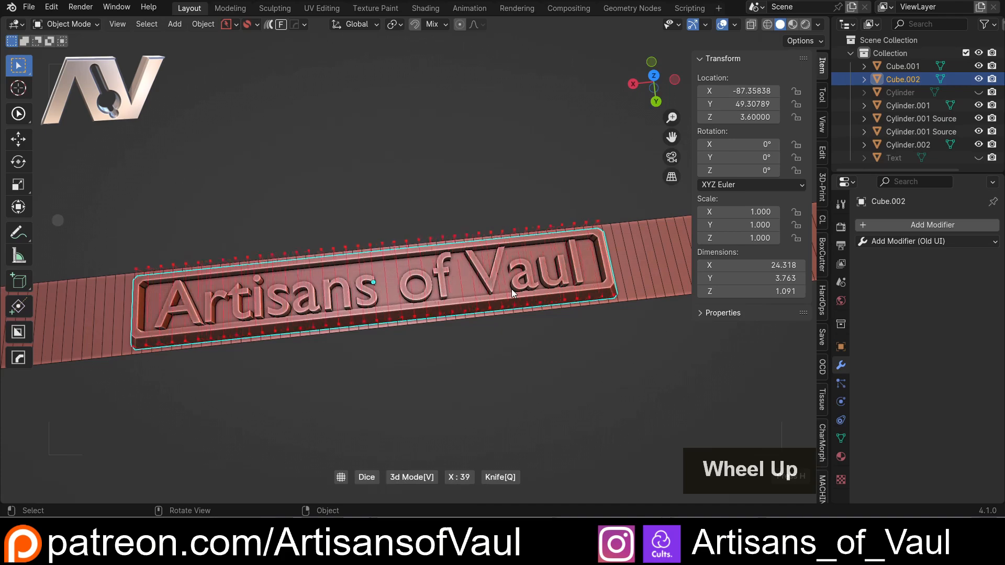
pyautogui.scroll(4, 511, 289)
pyautogui.click(511, 288)
# Examine the diced cuts across the duplicated frame and letters in edge mode and return to Object Mode
pyautogui.scroll(4, 453, 339)
pyautogui.press('Tab')
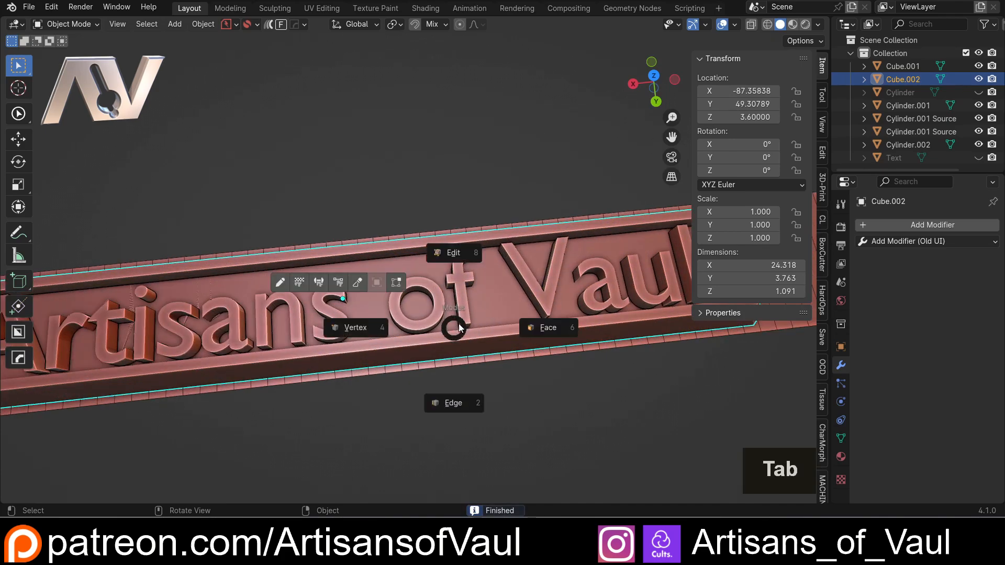
pyautogui.click(453, 404)
pyautogui.moveTo(453, 404); pyautogui.dragTo(461, 322, button='middle')
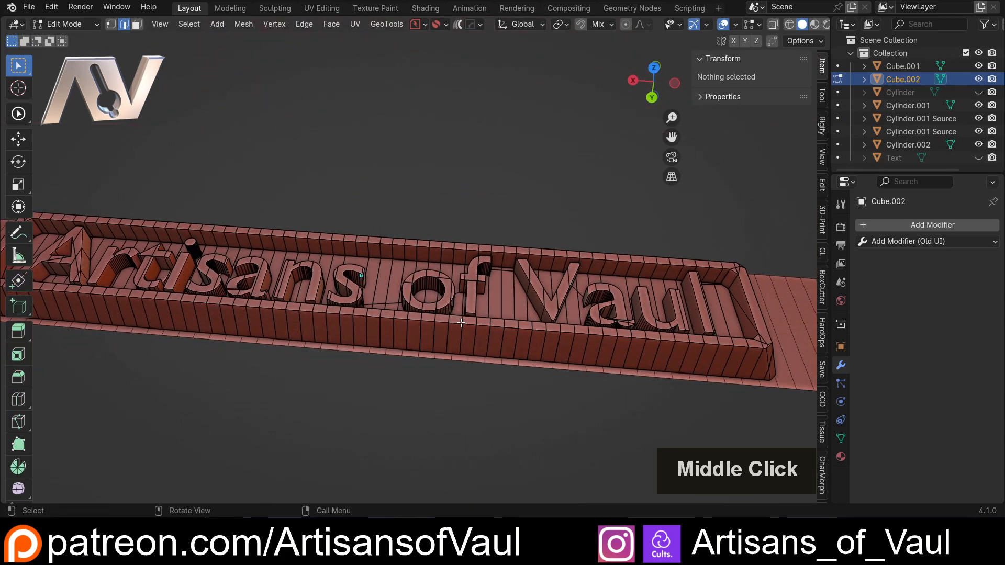
pyautogui.press('Tab')
pyautogui.click(466, 183)
pyautogui.scroll(-4, 466, 196)
pyautogui.keyDown('shift'); pyautogui.moveTo(467, 196); pyautogui.dragTo(532, 243, button='middle'); pyautogui.keyUp('shift')
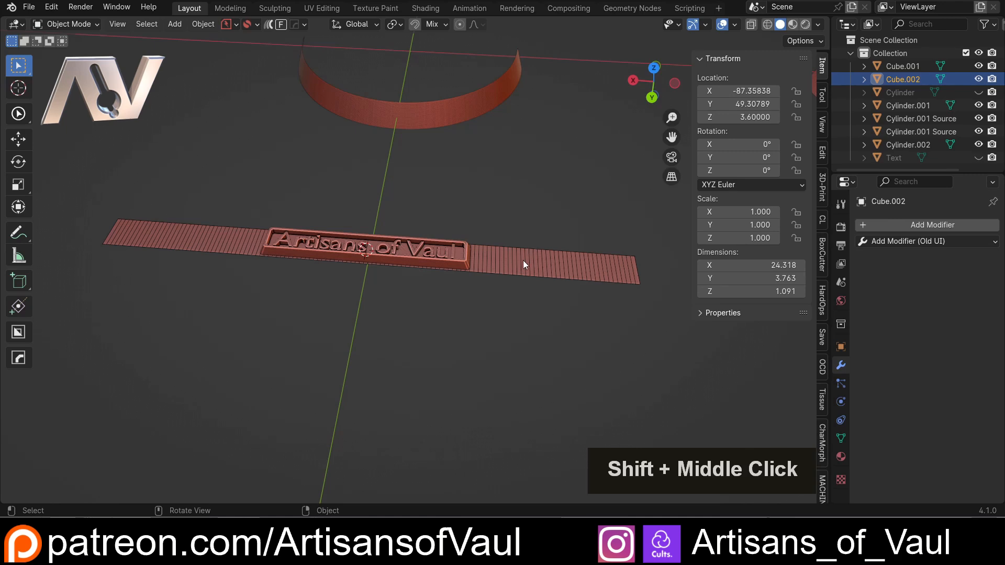
# Delete the duplicated framed text, source grid and curved surface, keeping the original set
pyautogui.click(522, 259)
pyautogui.scroll(3, 462, 261)
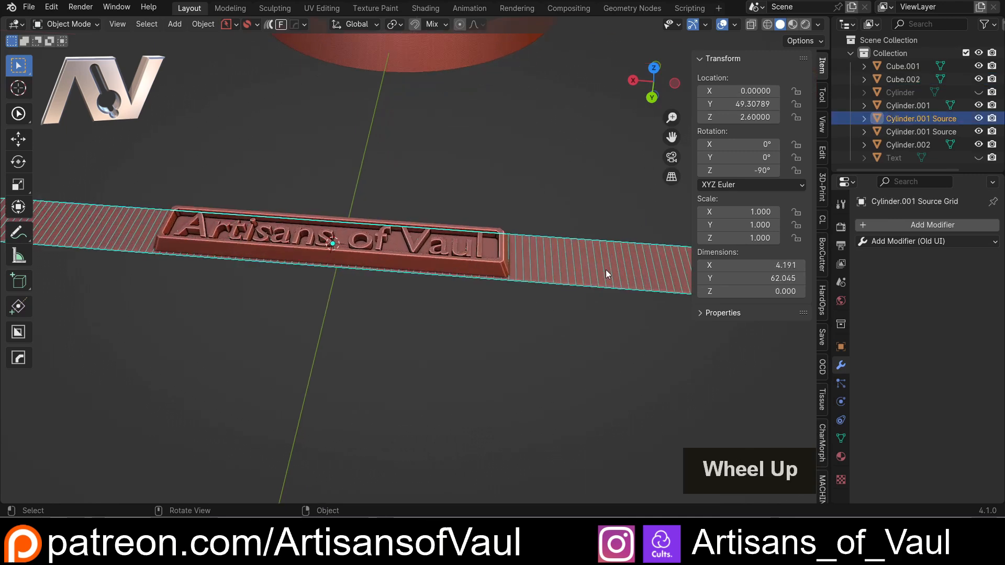
pyautogui.keyDown('shift'); pyautogui.moveTo(560, 267); pyautogui.dragTo(468, 275, button='middle'); pyautogui.keyUp('shift')
pyautogui.scroll(-3, 530, 278)
pyautogui.moveTo(433, 173); pyautogui.dragTo(594, 354)
pyautogui.press('Delete')
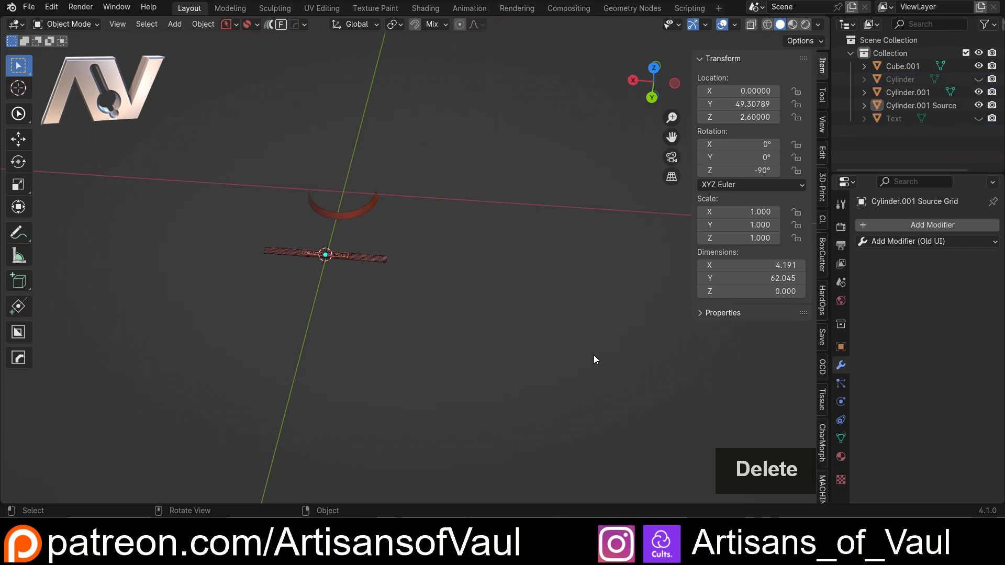
# Duplicate the flat source grid and move the copy about 4.92 upward along Z, above the framed text
pyautogui.scroll(4, 418, 262)
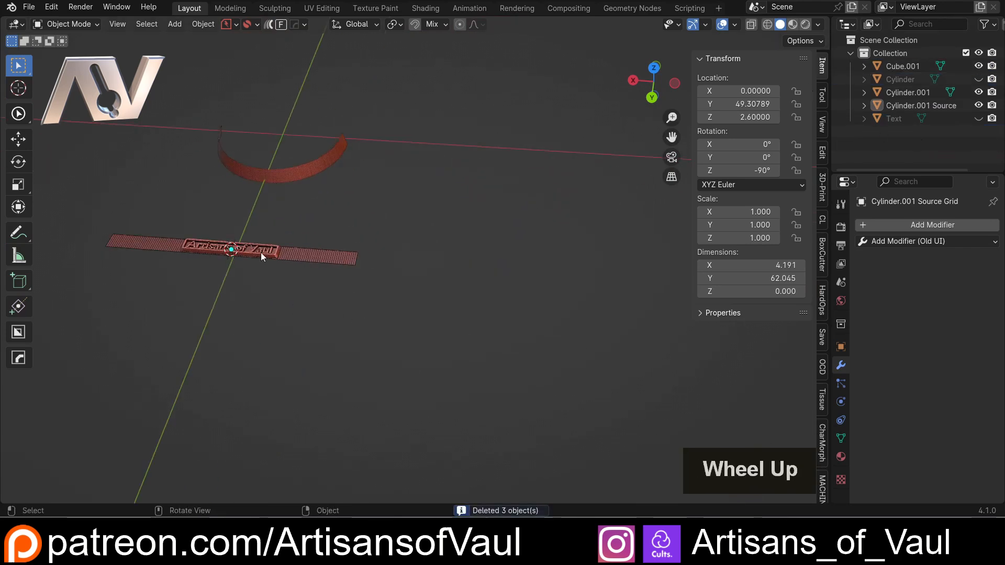
pyautogui.keyDown('shift'); pyautogui.scroll(2, 489, 291); pyautogui.keyUp('shift')
pyautogui.keyDown('shift'); pyautogui.moveTo(489, 291); pyautogui.dragTo(525, 299, button='middle'); pyautogui.keyUp('shift')
pyautogui.scroll(3, 374, 251)
pyautogui.click(525, 301)
pyautogui.moveTo(539, 379); pyautogui.dragTo(530, 331, button='middle')
pyautogui.hotkey('shift', 'd')
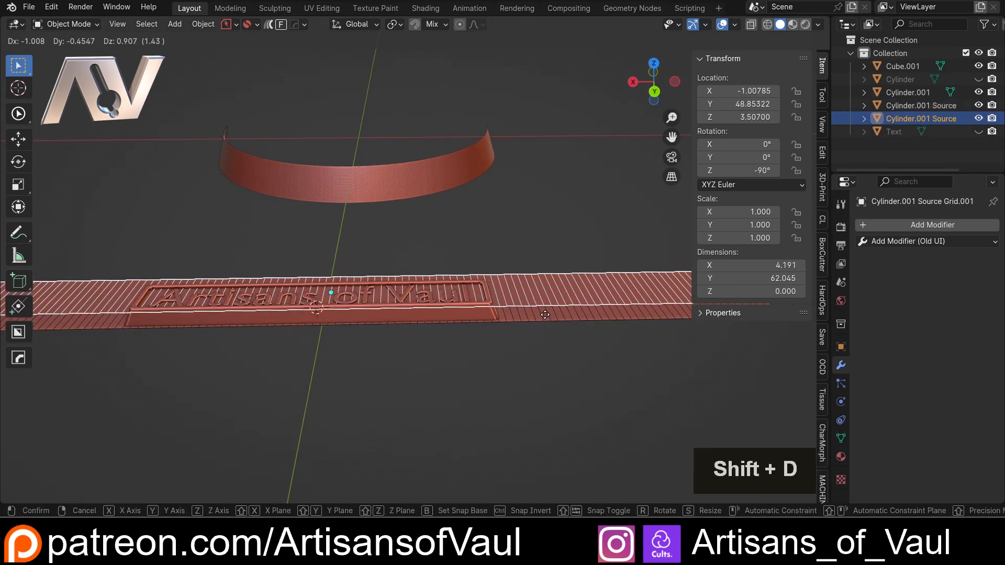
pyautogui.press('z')
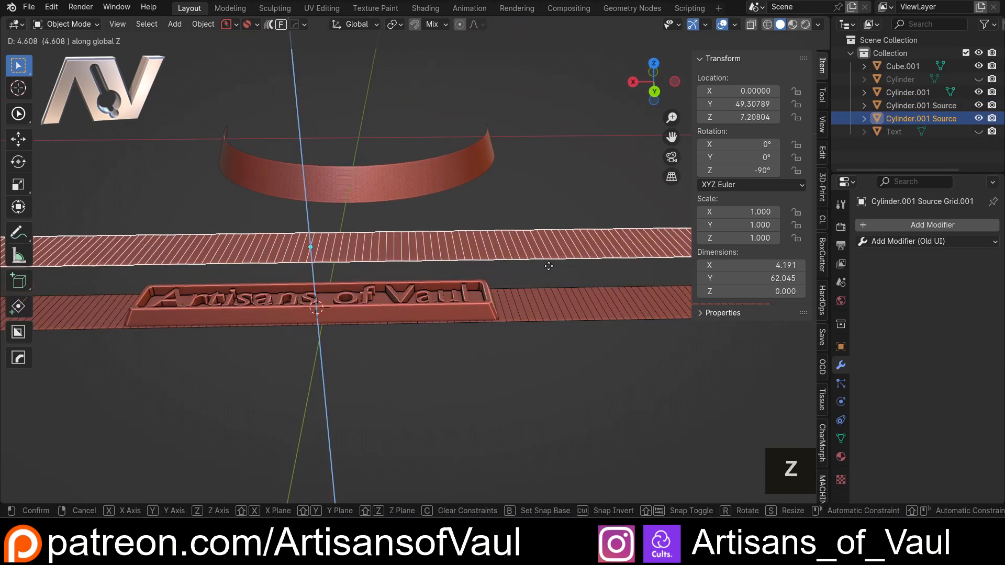
pyautogui.click(540, 263)
# Enter face editing on the raised grid copy and select all of its faces
pyautogui.scroll(-1, 517, 293)
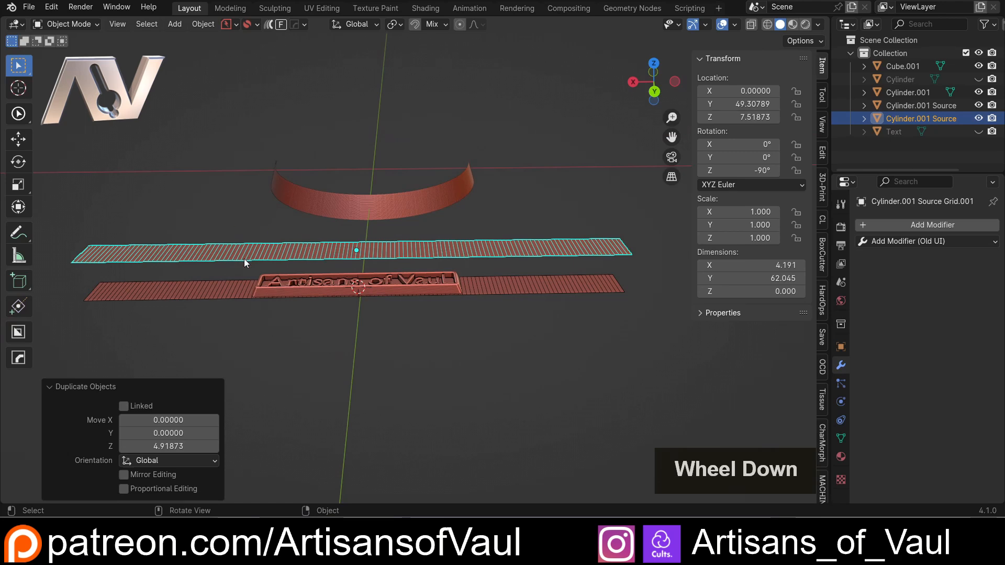
pyautogui.moveTo(244, 258); pyautogui.dragTo(336, 285, button='middle')
pyautogui.press('Tab')
pyautogui.click(424, 286)
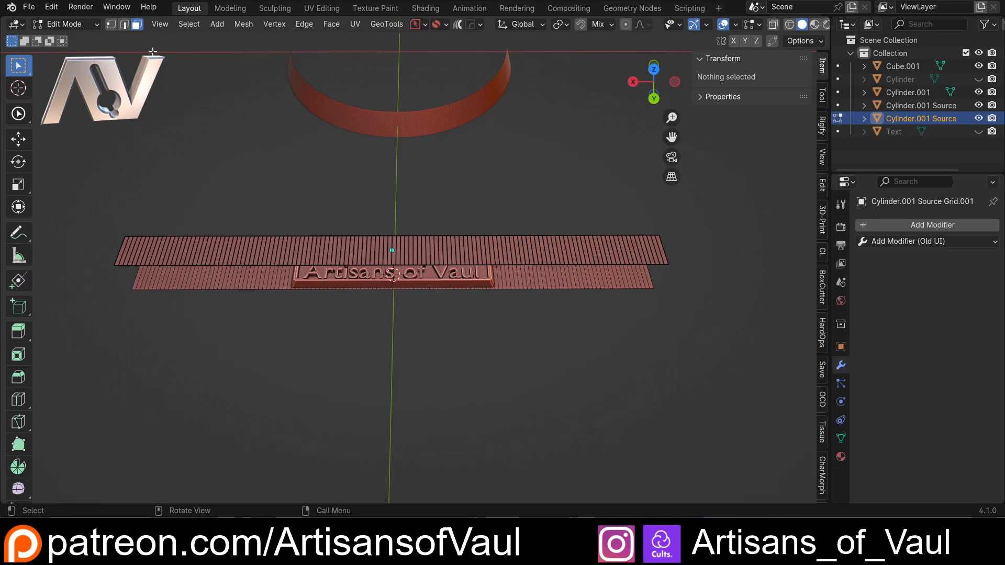
pyautogui.press('a')
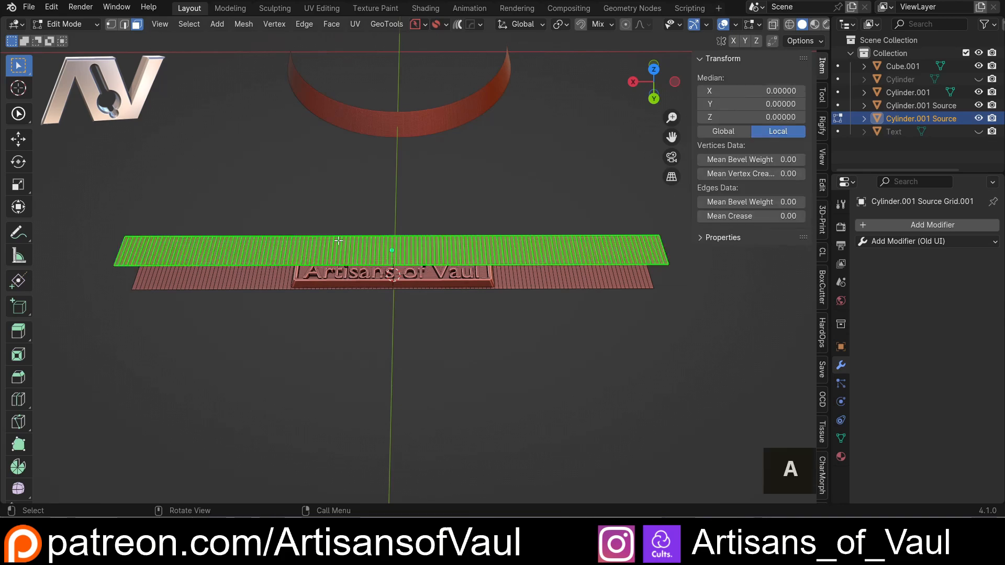
# Examine a single strip of the raised grid against the framed text below it
pyautogui.moveTo(390, 234); pyautogui.dragTo(387, 211, button='middle')
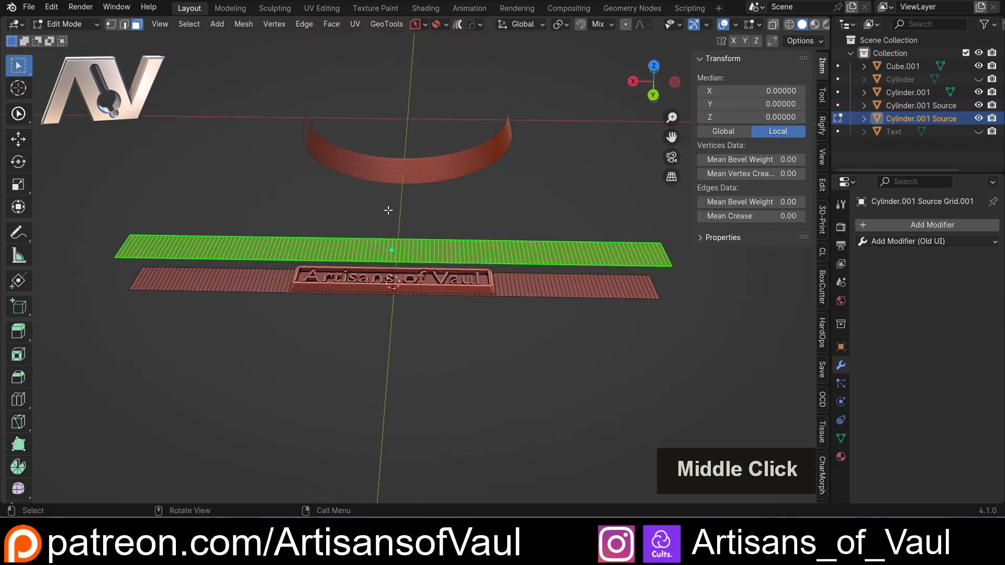
pyautogui.scroll(3, 299, 252)
pyautogui.keyDown('shift'); pyautogui.moveTo(299, 251); pyautogui.dragTo(348, 238, button='middle'); pyautogui.keyUp('shift')
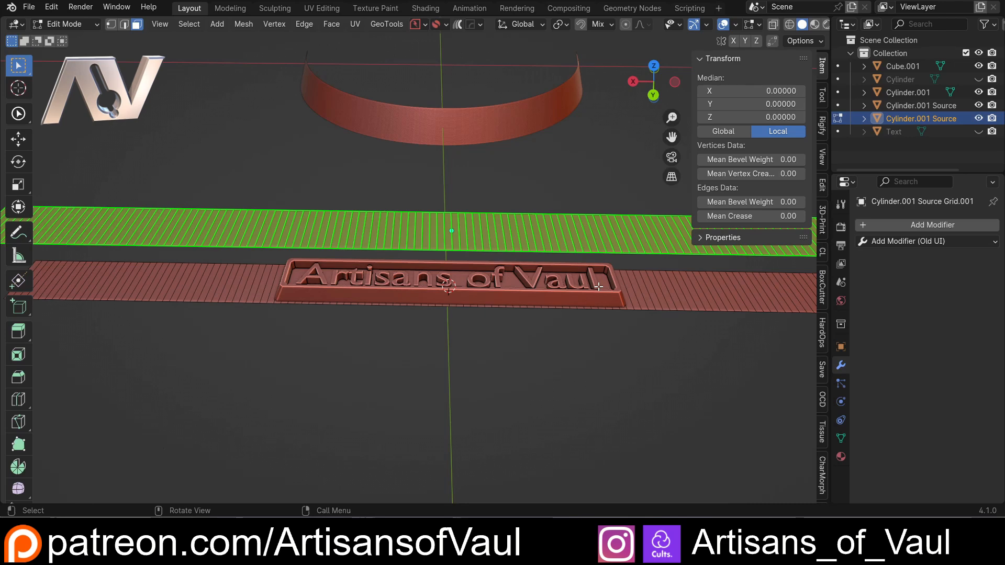
pyautogui.scroll(2, 510, 259)
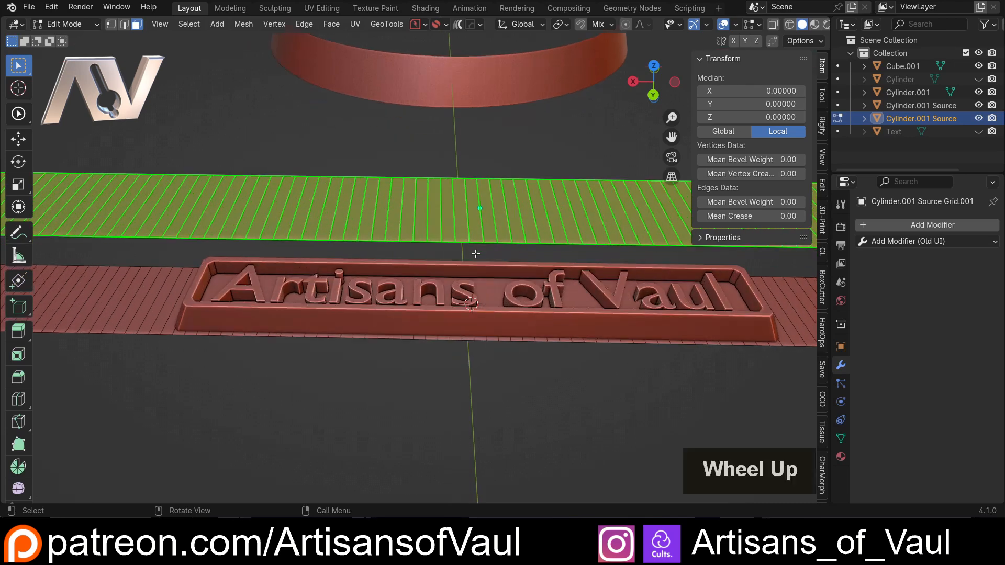
pyautogui.click(389, 206)
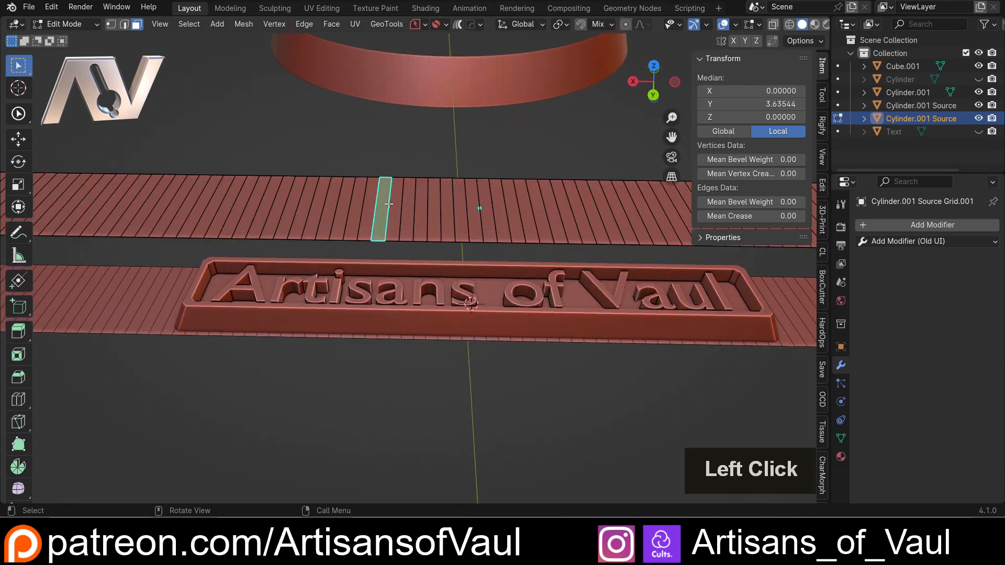
pyautogui.scroll(2, 388, 206)
pyautogui.keyDown('shift'); pyautogui.moveTo(377, 160); pyautogui.dragTo(386, 201, button='middle'); pyautogui.keyUp('shift')
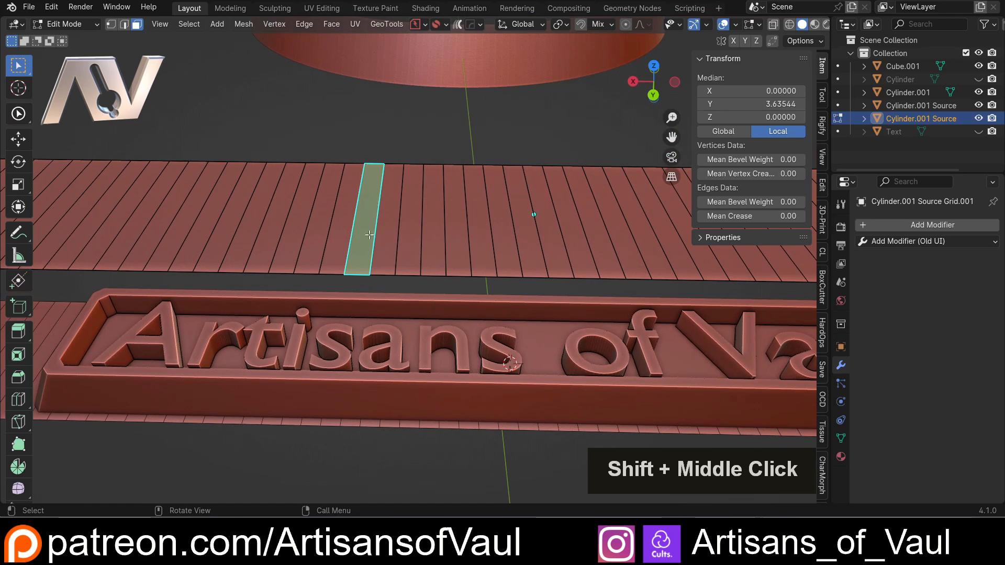
pyautogui.scroll(-5, 386, 209)
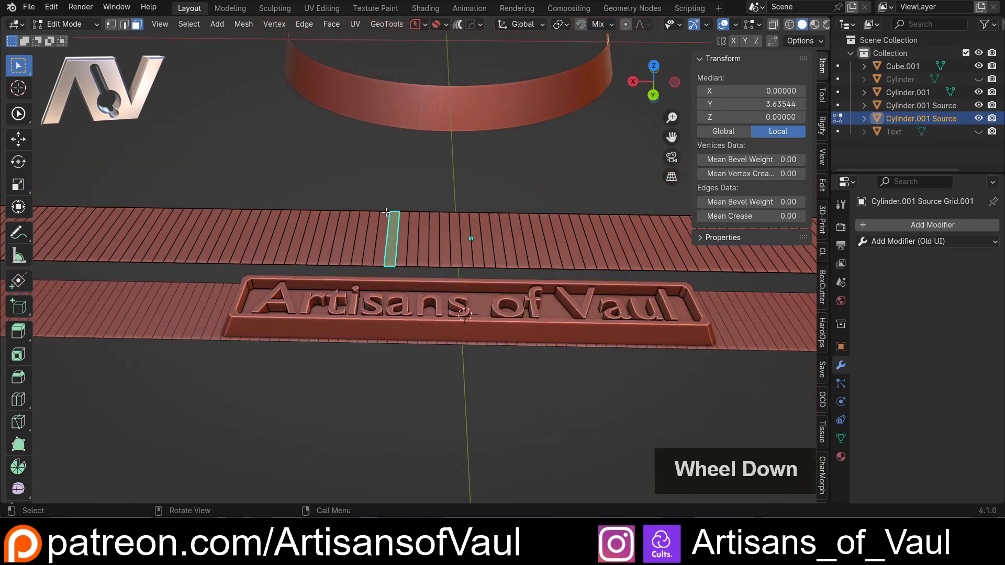
pyautogui.keyDown('shift'); pyautogui.moveTo(455, 236); pyautogui.dragTo(443, 238, button='middle'); pyautogui.keyUp('shift')
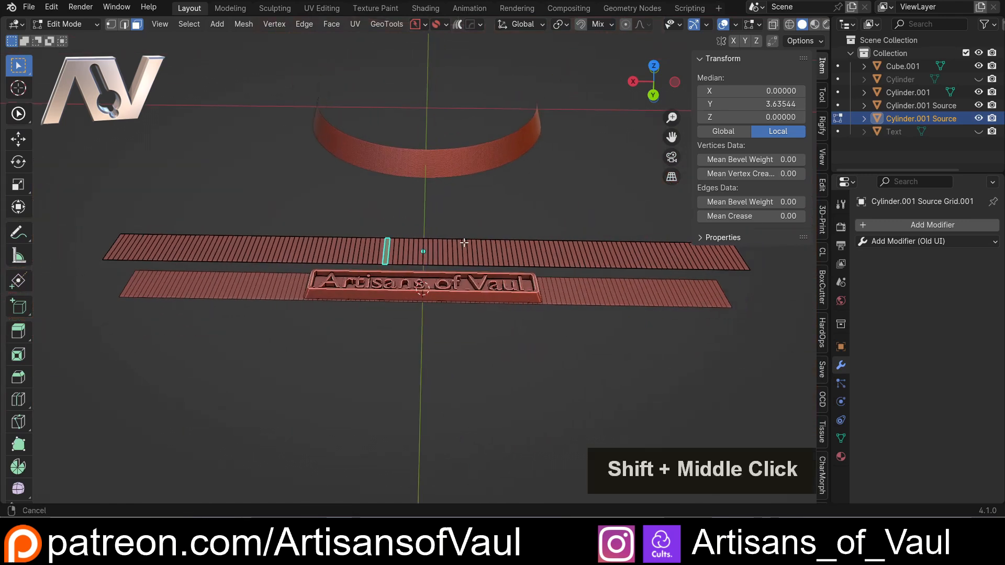
# Select all faces of the raised grid and apply Checker Deselect with 1 deselected, 1 selected and offset 0
pyautogui.press('a')
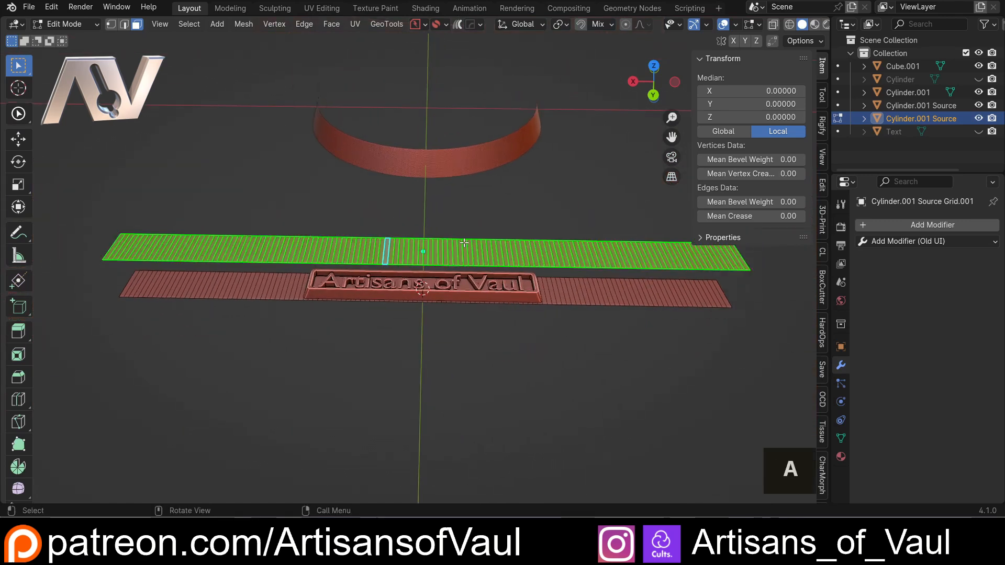
pyautogui.click(194, 27)
pyautogui.click(237, 139)
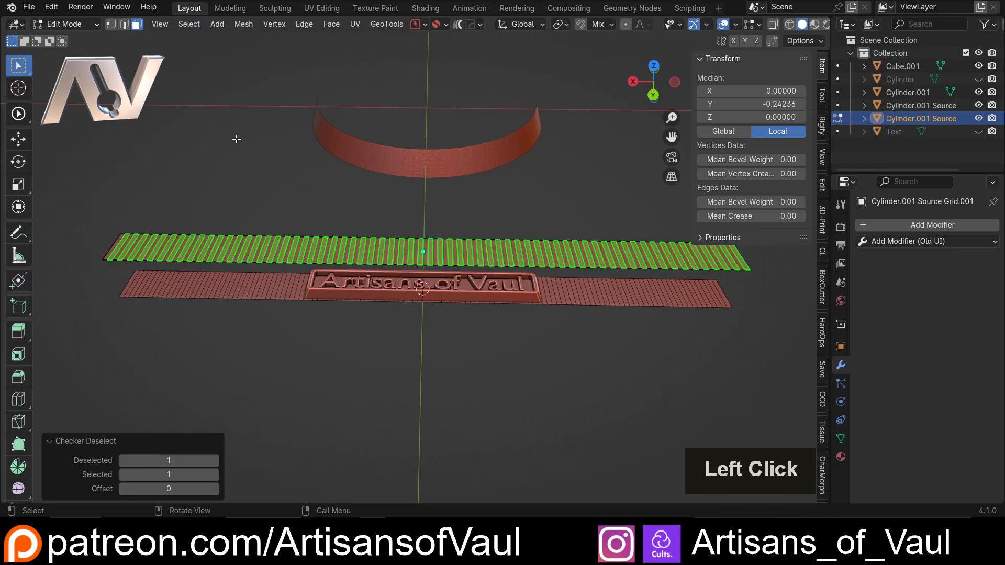
# Delete only the faces of the alternating selected strips in the raised grid and return to Object Mode
pyautogui.scroll(5, 360, 275)
pyautogui.moveTo(388, 214); pyautogui.dragTo(381, 241, button='middle')
pyautogui.scroll(3, 389, 251)
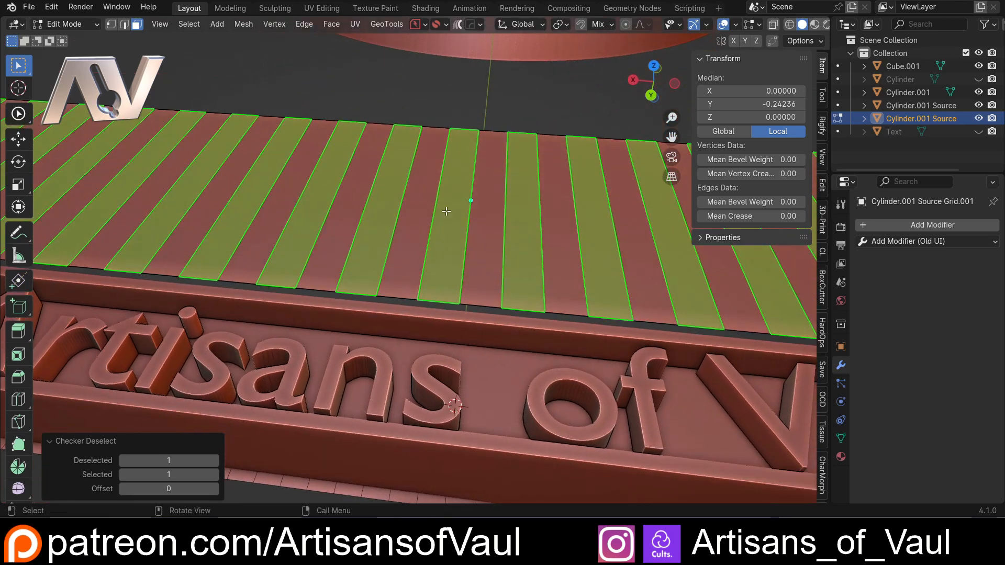
pyautogui.press('x')
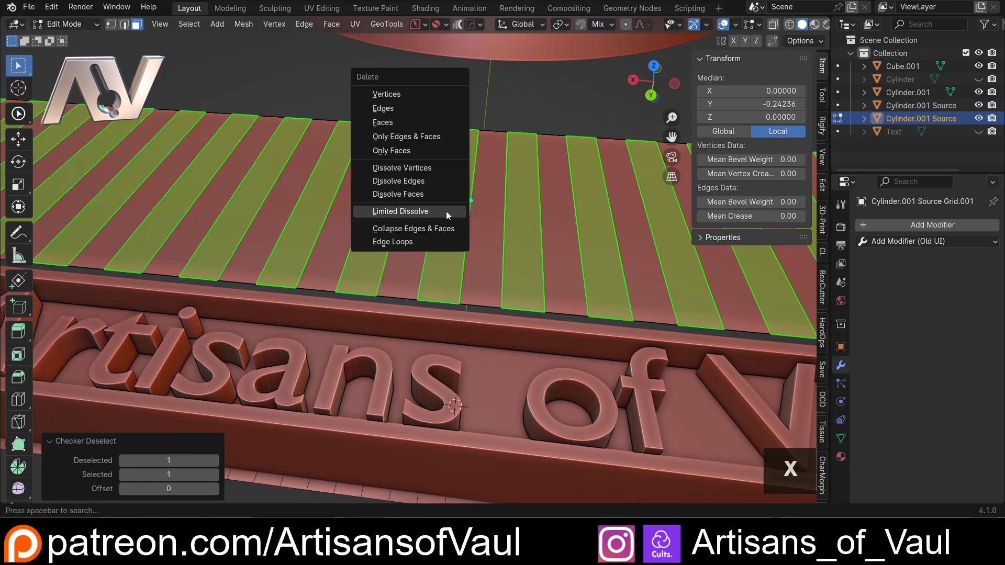
pyautogui.click(427, 151)
pyautogui.scroll(-5, 419, 160)
pyautogui.moveTo(410, 168); pyautogui.dragTo(383, 261, button='middle')
pyautogui.click(390, 234)
pyautogui.scroll(4, 388, 235)
pyautogui.scroll(-3, 383, 262)
pyautogui.moveTo(381, 317); pyautogui.dragTo(468, 205, button='middle')
pyautogui.press('Tab')
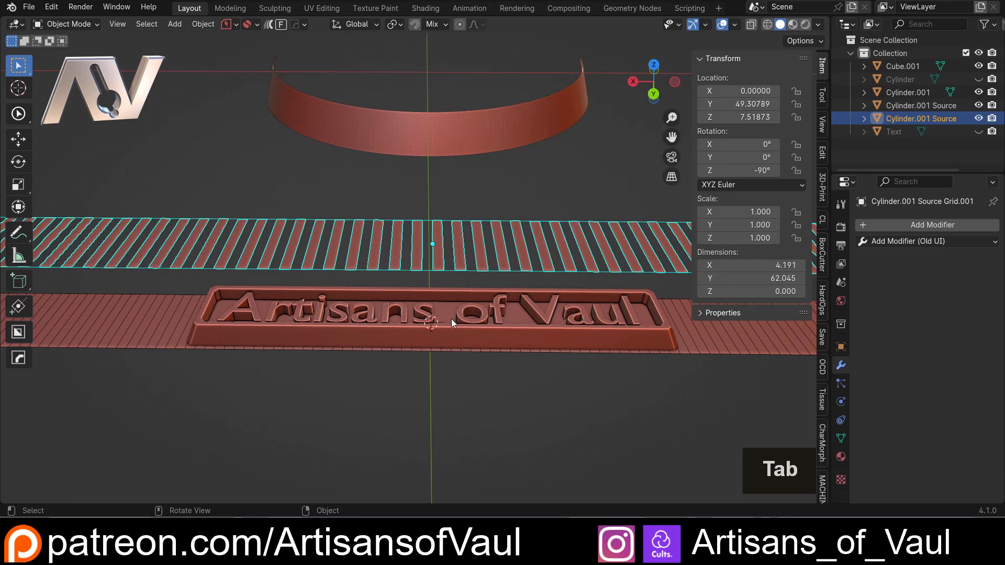
# Check the framed text's mesh in face mode, return to Object Mode and select the raised striped grid
pyautogui.click(461, 319)
pyautogui.scroll(-2, 461, 316)
pyautogui.moveTo(462, 312); pyautogui.dragTo(439, 292, button='middle')
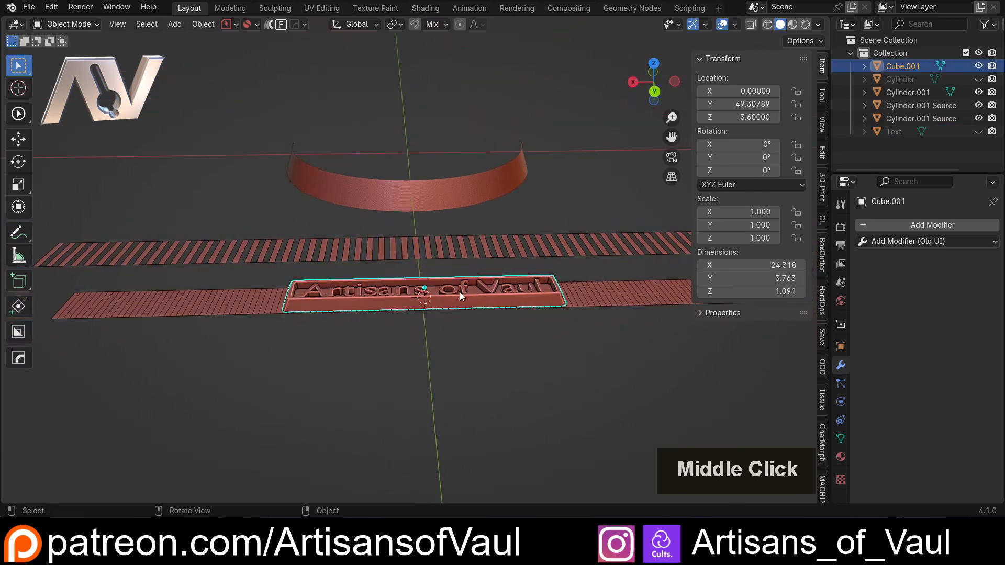
pyautogui.hotkey('ctrl', 'Tab')
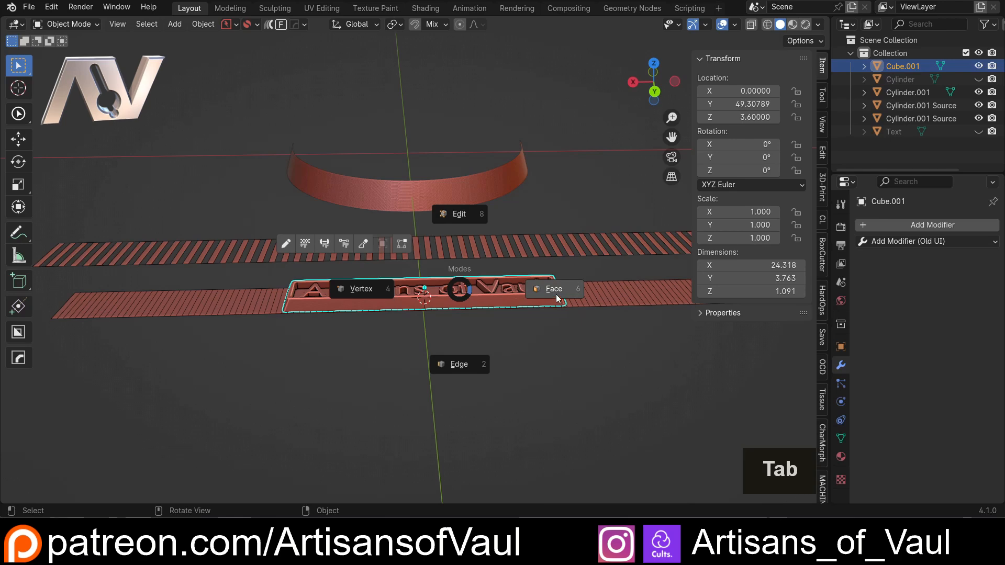
pyautogui.click(556, 297)
pyautogui.scroll(3, 480, 283)
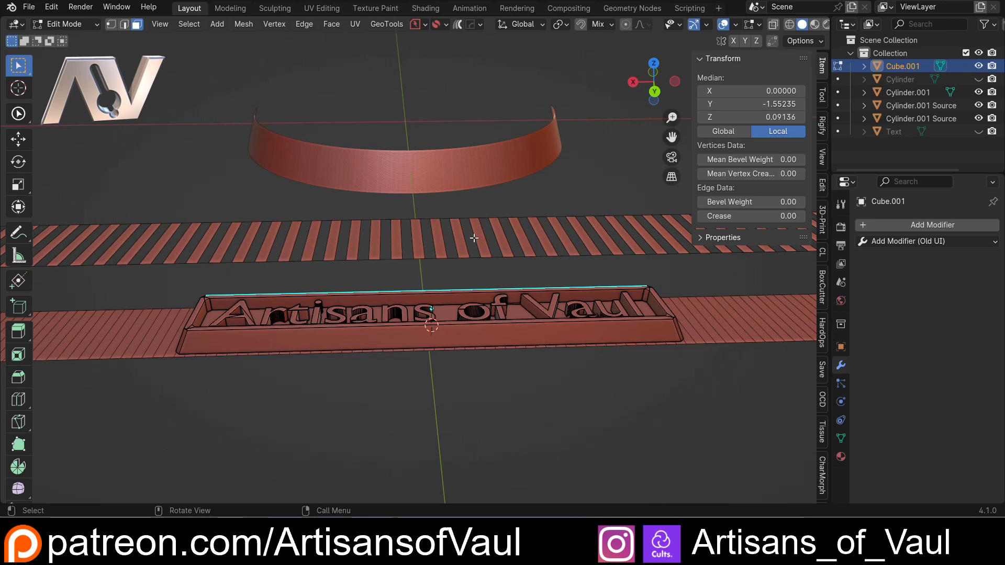
pyautogui.press('Tab')
pyautogui.click(373, 231)
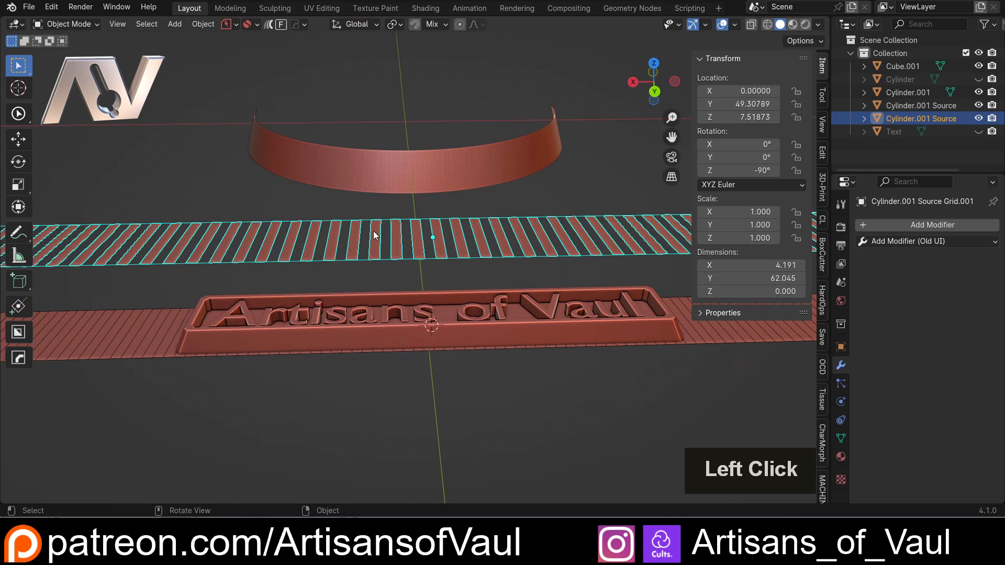
# Enter Edit Mode on the framed text with nothing selected in its mesh, and add the raised striped grid to the object selection
pyautogui.click(912, 119)
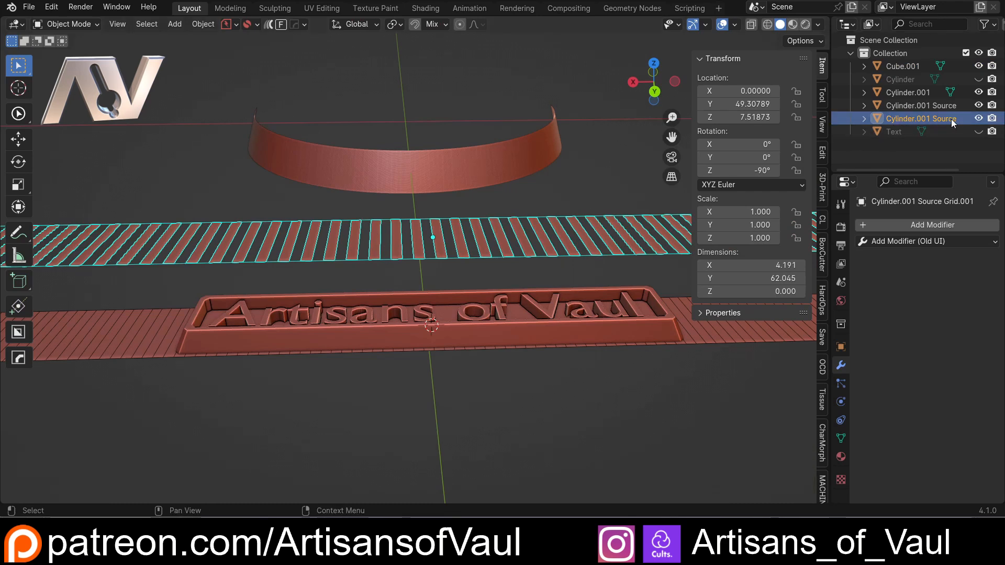
pyautogui.click(937, 105)
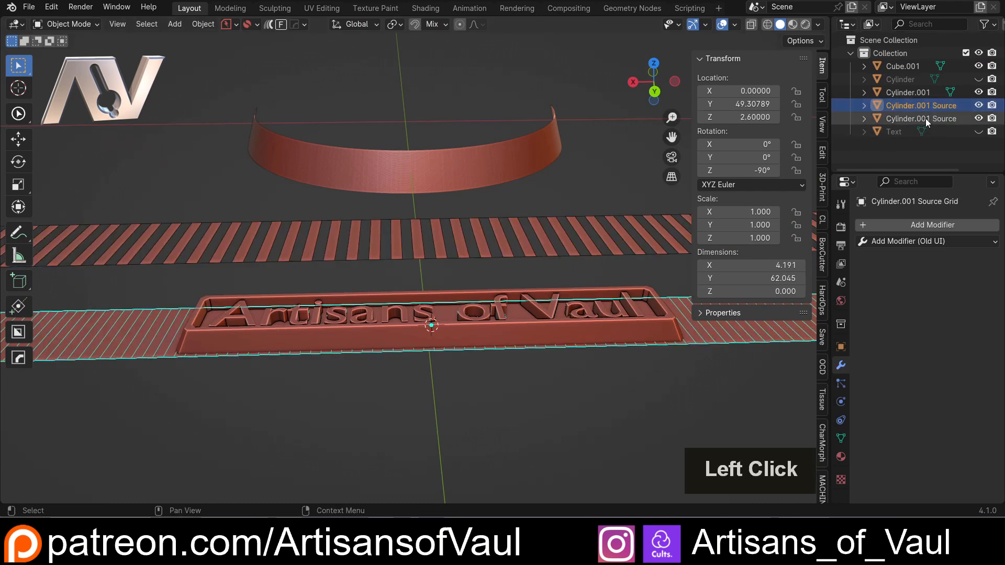
pyautogui.click(927, 119)
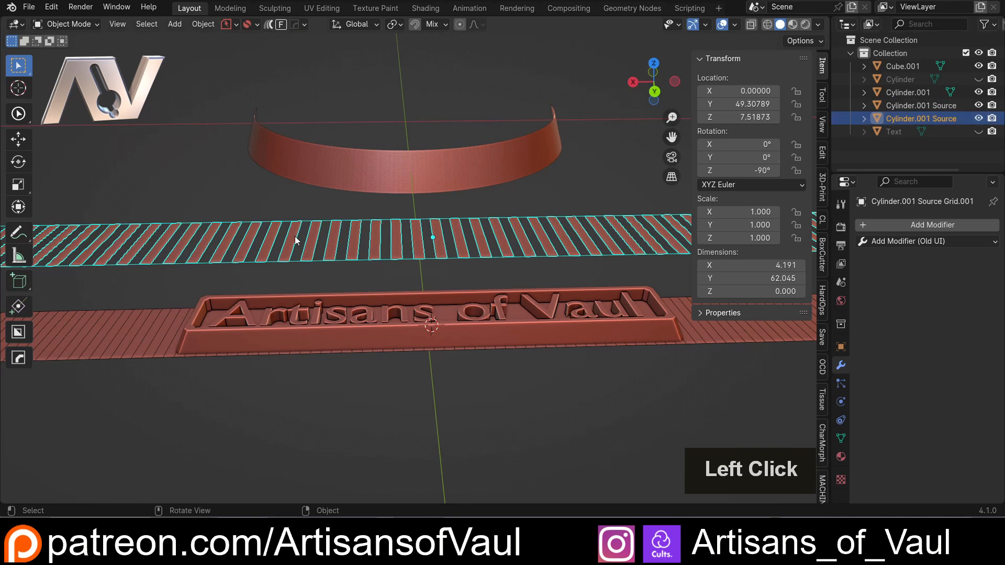
pyautogui.click(368, 310)
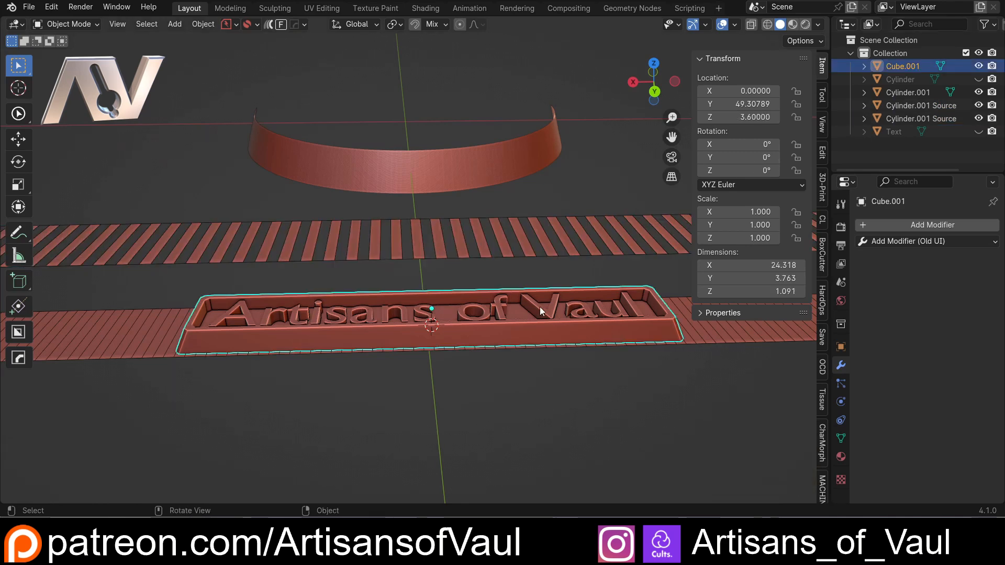
pyautogui.press('Tab')
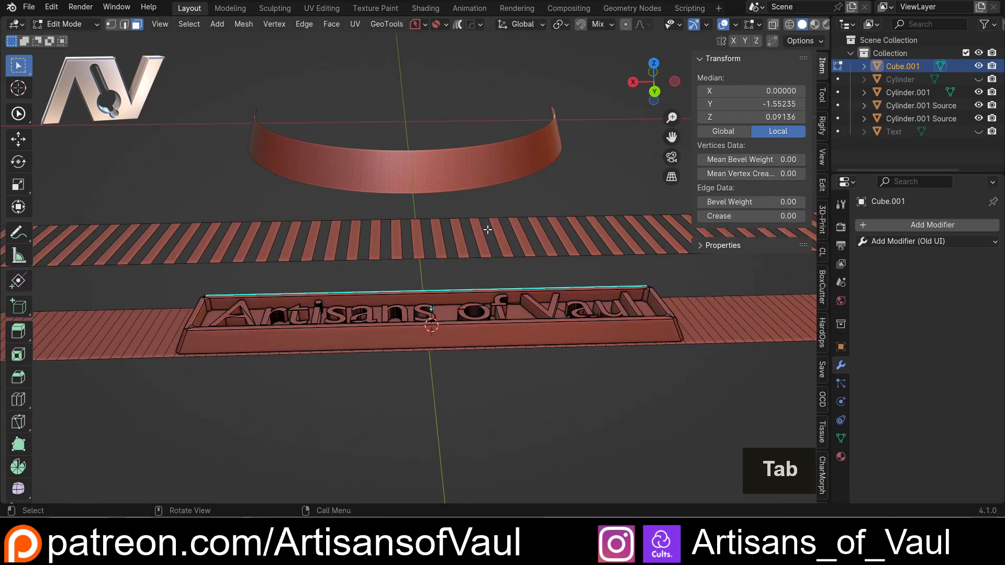
pyautogui.click(487, 230)
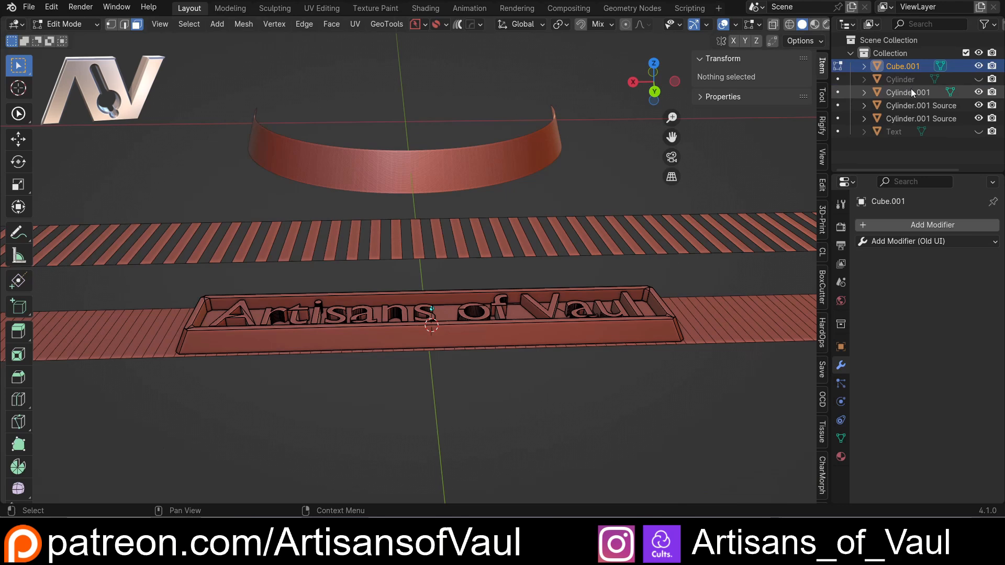
pyautogui.keyDown('ctrl'); pyautogui.click(914, 118); pyautogui.keyUp('ctrl')
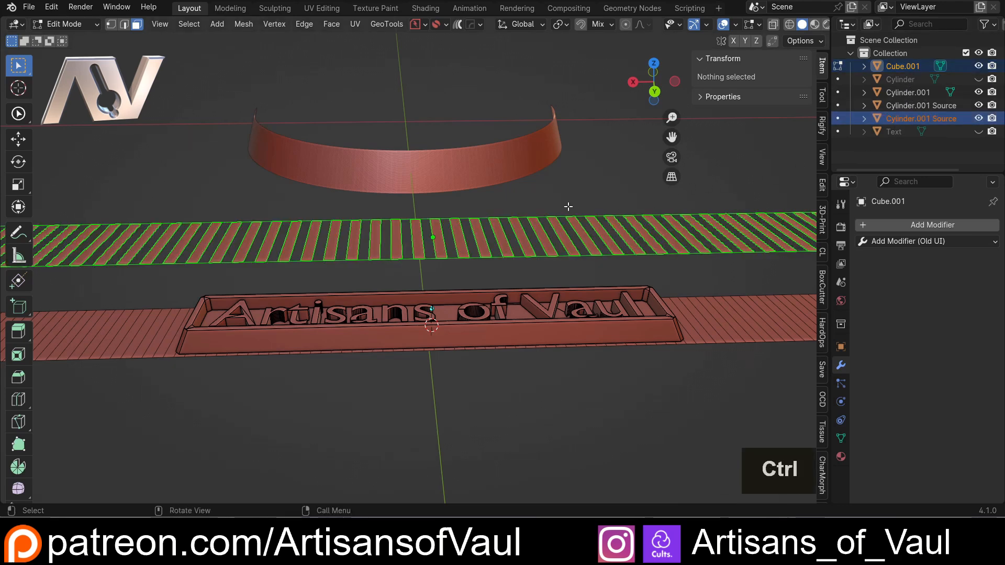
# From a straight top view, Knife Project the striped grid's edges onto the framed text with Cut Through enabled
pyautogui.scroll(-1, 569, 206)
pyautogui.moveTo(470, 247); pyautogui.dragTo(468, 244, button='middle')
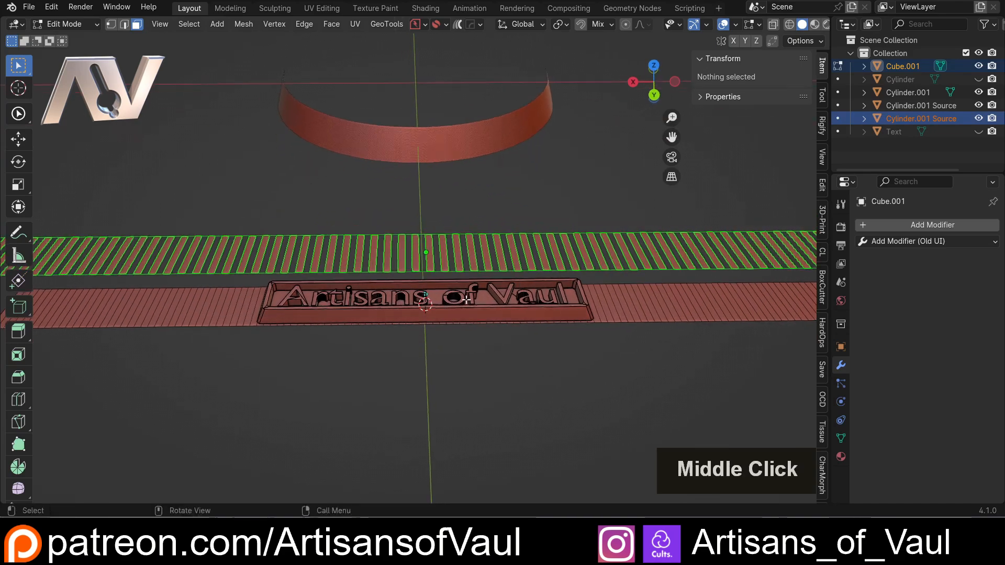
pyautogui.scroll(4, 461, 238)
pyautogui.scroll(-6, 457, 231)
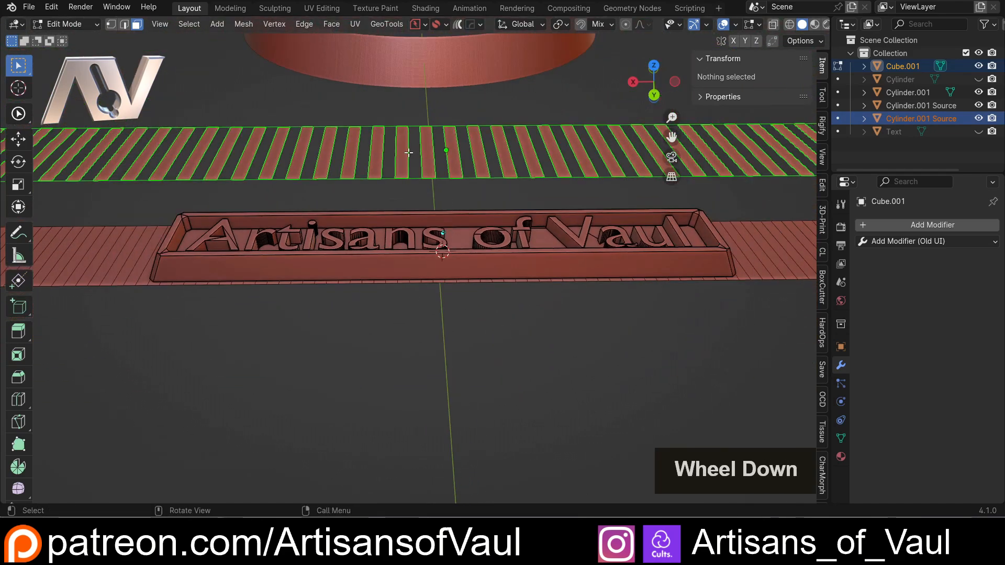
pyautogui.scroll(-2, 489, 167)
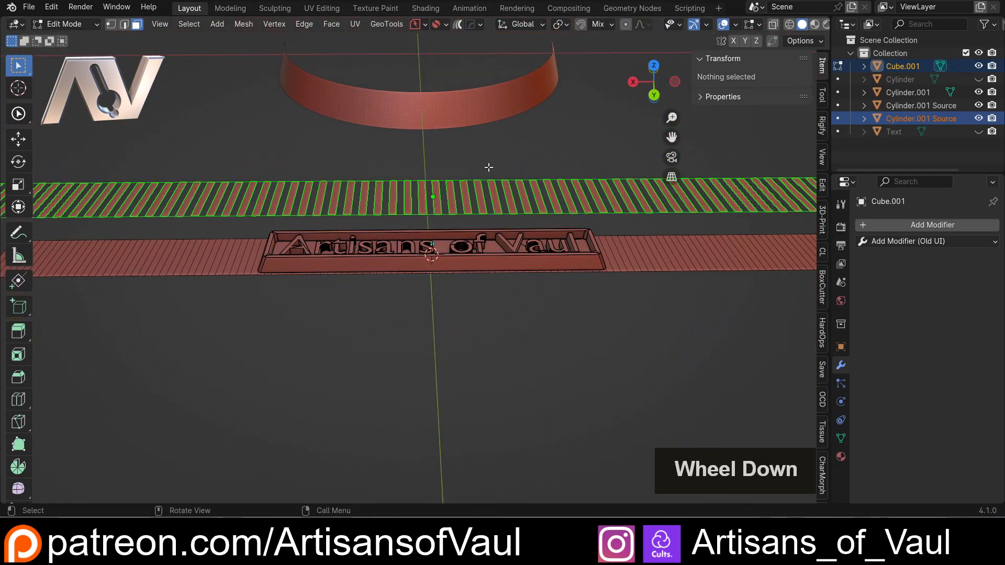
pyautogui.moveTo(649, 69); pyautogui.dragTo(637, 95, button='middle')
pyautogui.click(655, 70)
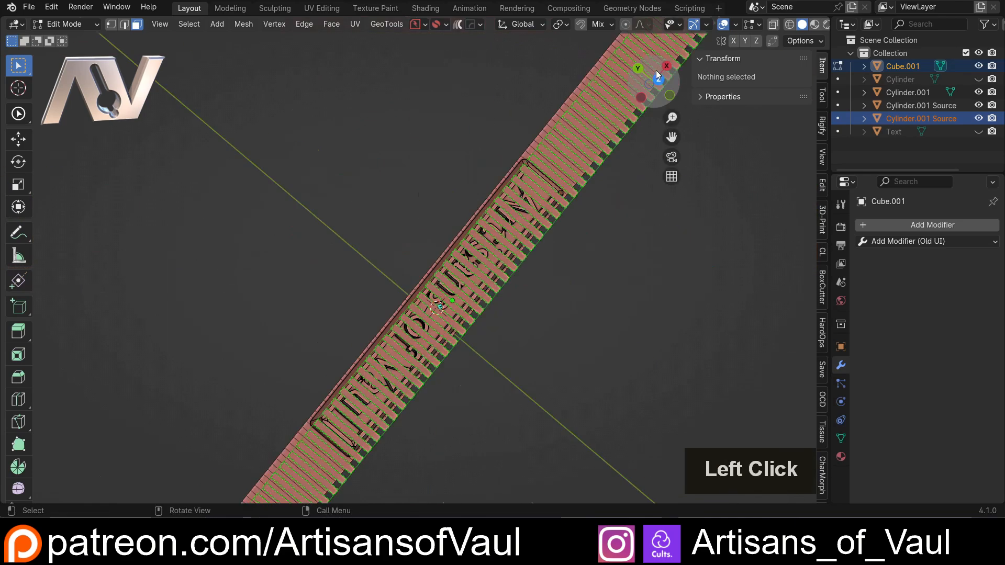
pyautogui.scroll(3, 449, 277)
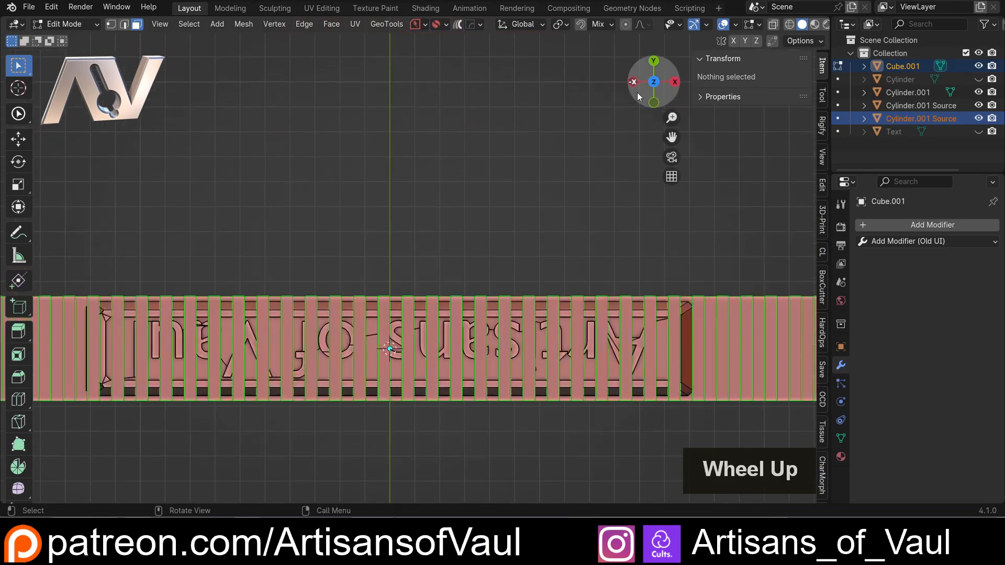
pyautogui.scroll(-2, 637, 95)
pyautogui.keyDown('shift'); pyautogui.moveTo(523, 235); pyautogui.dragTo(486, 183, button='middle'); pyautogui.keyUp('shift')
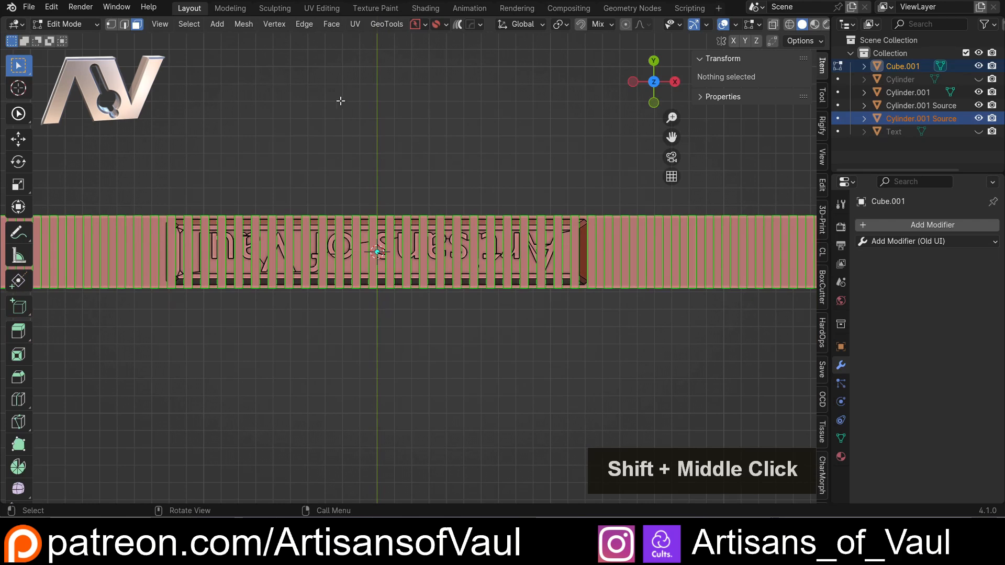
pyautogui.click(243, 24)
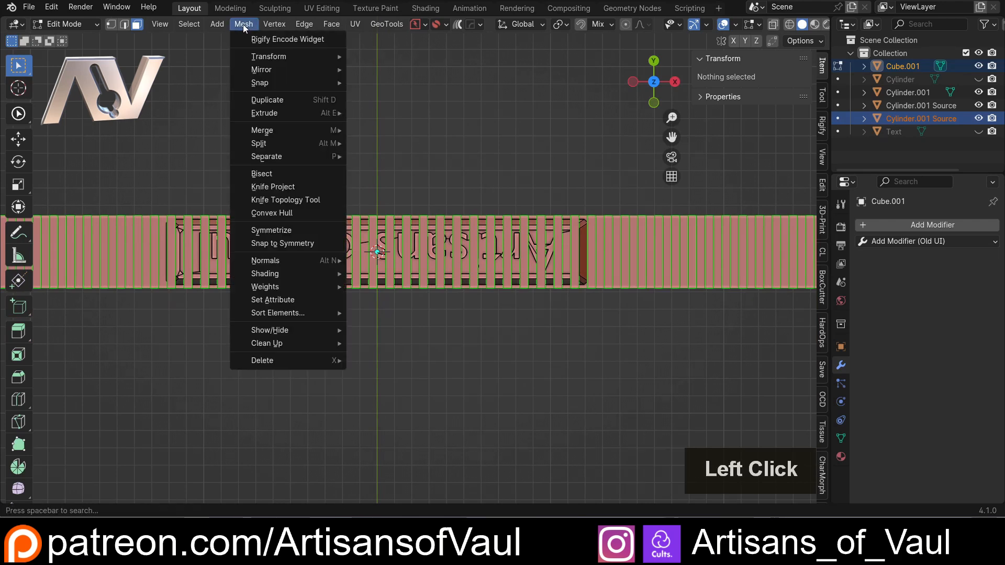
pyautogui.click(279, 186)
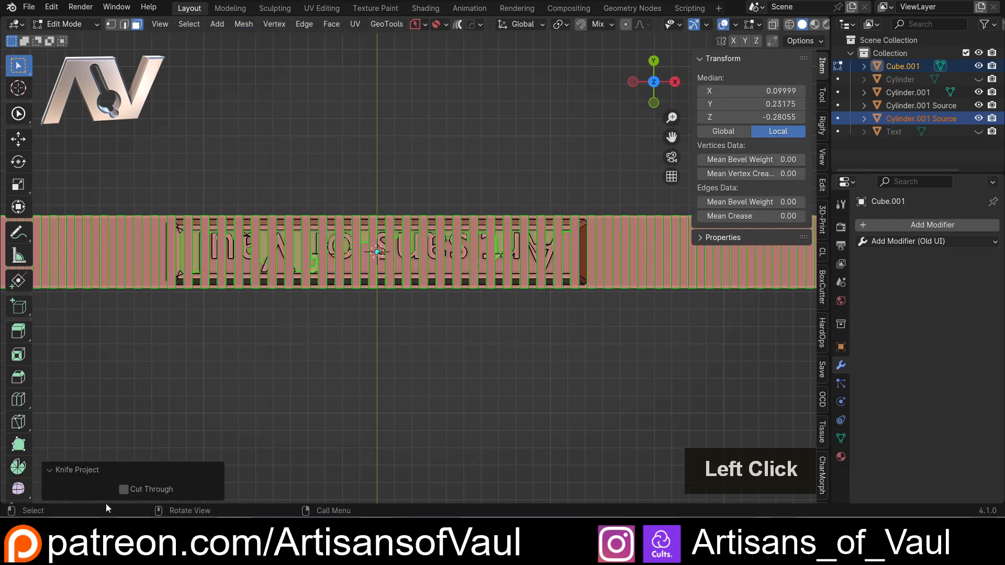
pyautogui.click(50, 472)
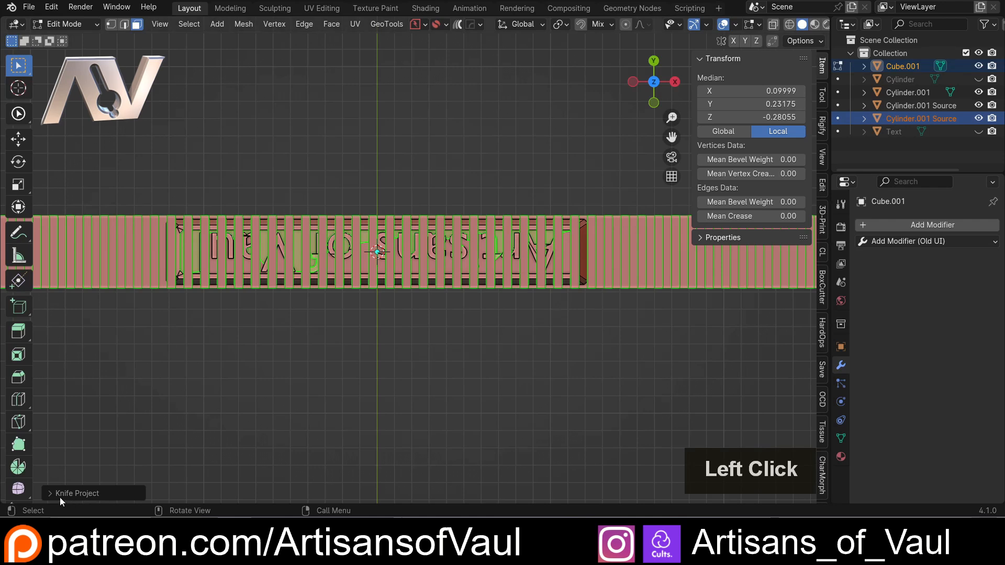
pyautogui.click(50, 494)
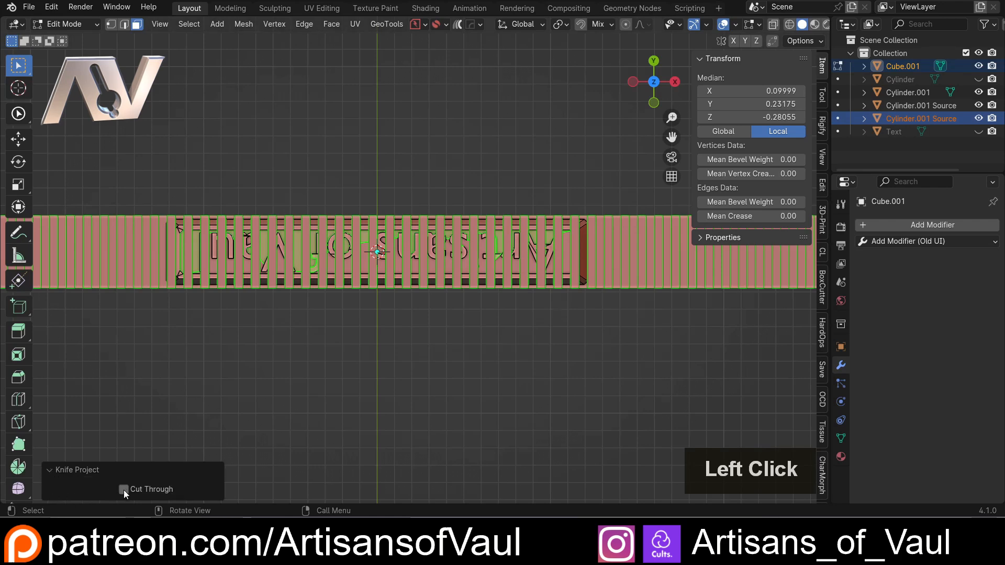
pyautogui.click(124, 490)
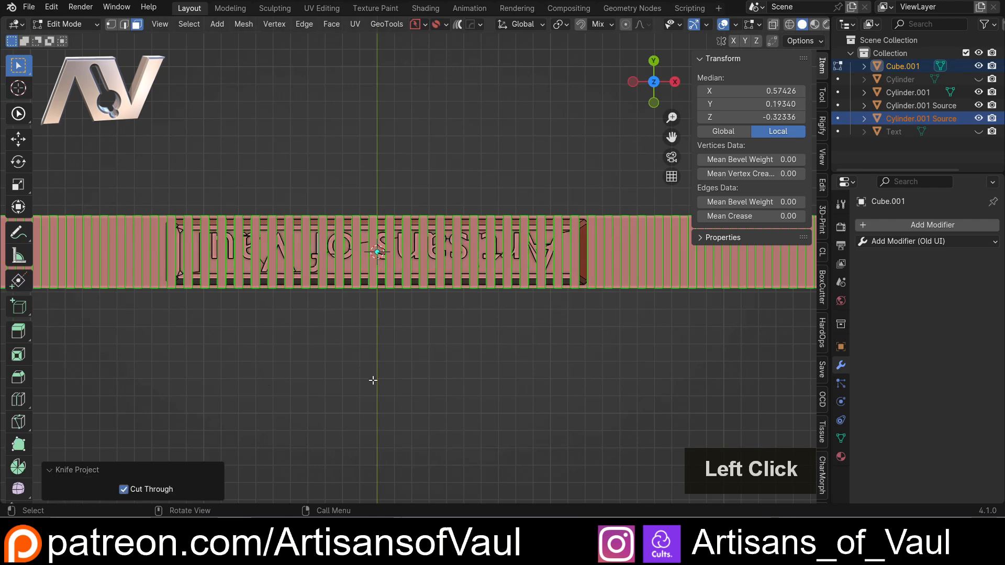
# Return to Object Mode and hide the raised striped grid
pyautogui.moveTo(373, 380); pyautogui.dragTo(518, 235, button='middle')
pyautogui.scroll(2, 351, 274)
pyautogui.press('Tab')
pyautogui.click(486, 315)
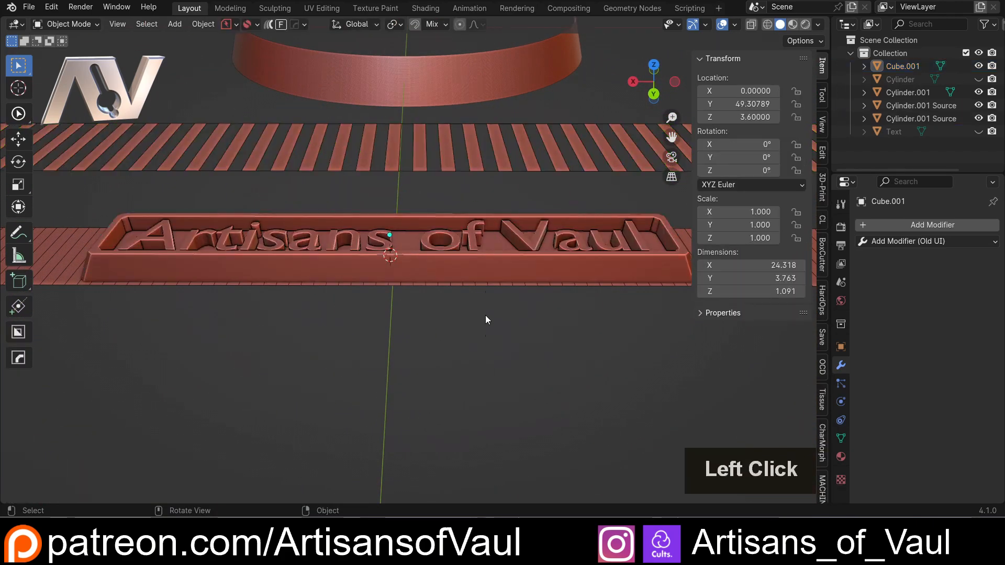
pyautogui.click(473, 168)
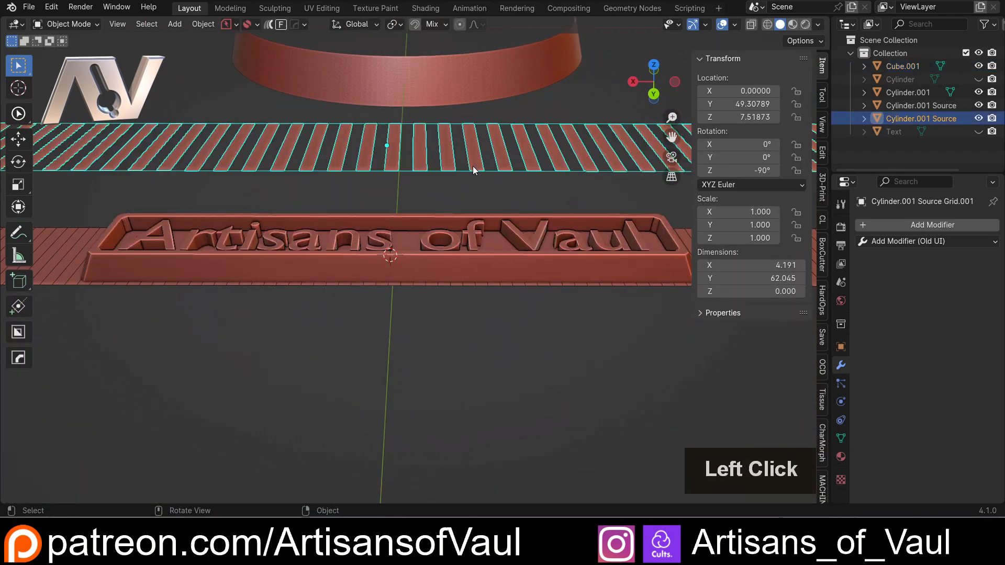
pyautogui.click(978, 119)
# Inspect the projected cuts across the framed text's mesh in Edit Mode, and return to Object Mode
pyautogui.moveTo(400, 191); pyautogui.dragTo(407, 219, button='middle')
pyautogui.click(407, 218)
pyautogui.scroll(-2, 407, 215)
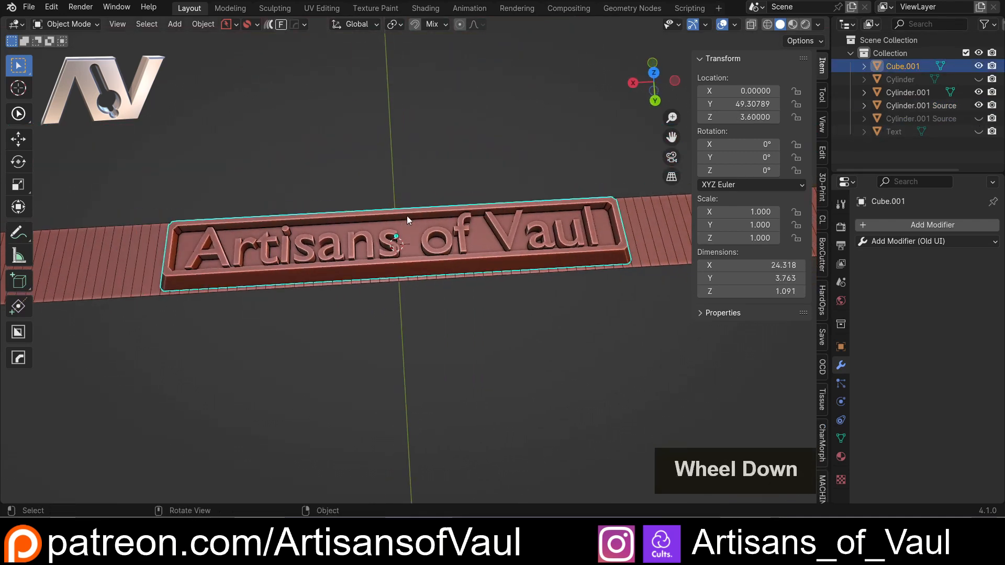
pyautogui.press('Tab')
pyautogui.scroll(2, 413, 272)
pyautogui.press('Tab')
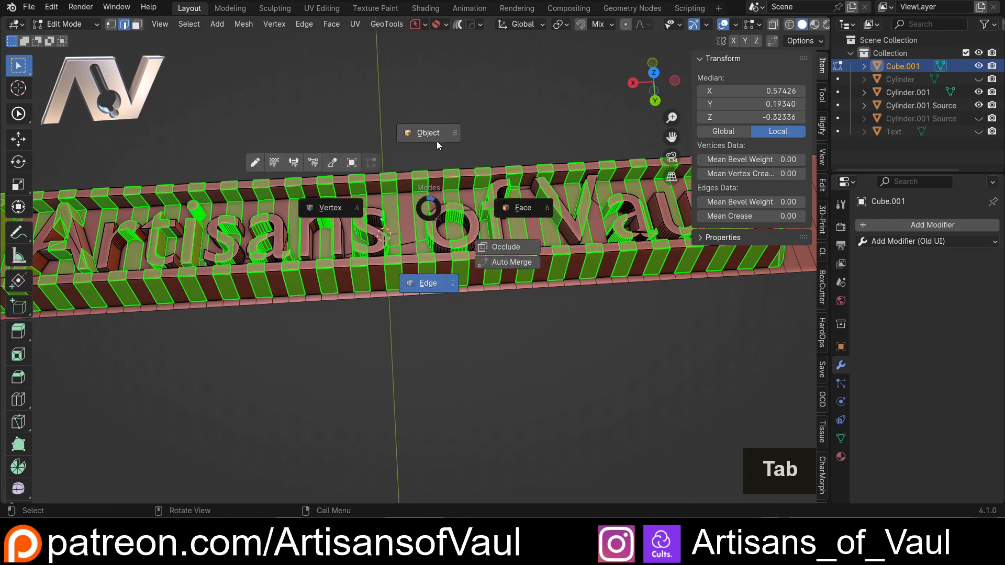
# Run Flowify on the framed text, picking the flat source grid's end corner and the matching corner of the curved wall
pyautogui.scroll(-2, 553, 307)
pyautogui.moveTo(554, 312); pyautogui.dragTo(435, 294, button='middle')
pyautogui.scroll(-3, 560, 264)
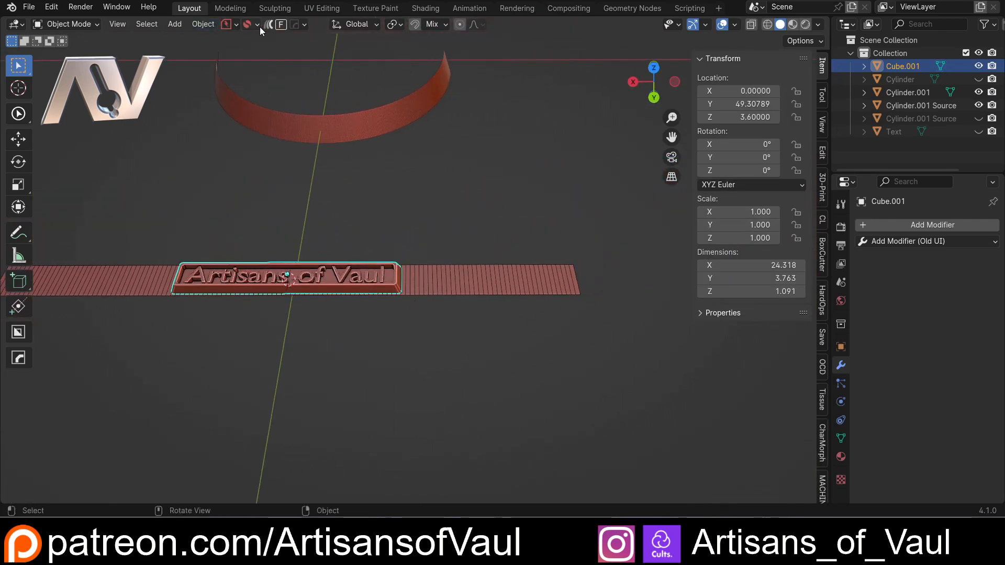
pyautogui.click(277, 24)
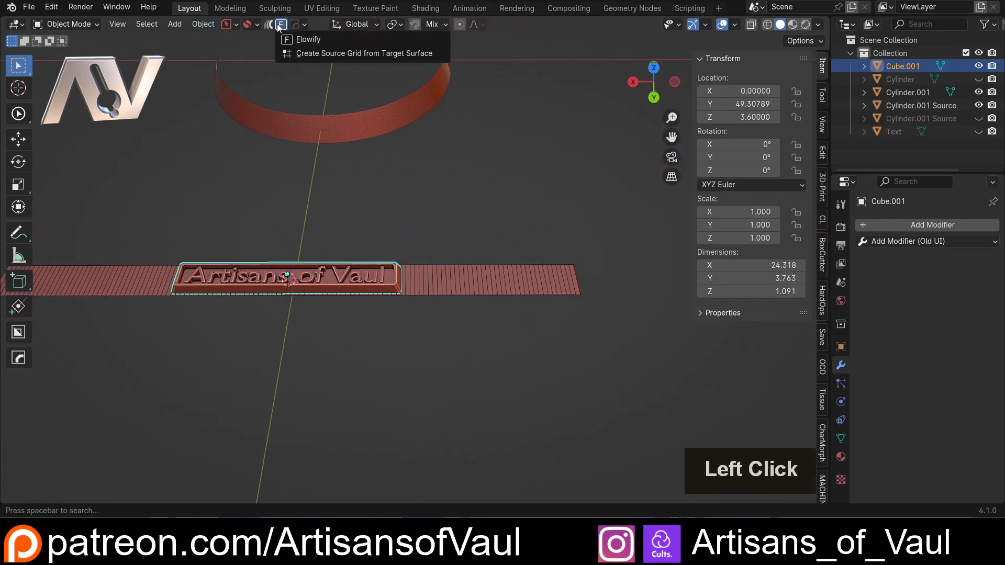
pyautogui.click(312, 42)
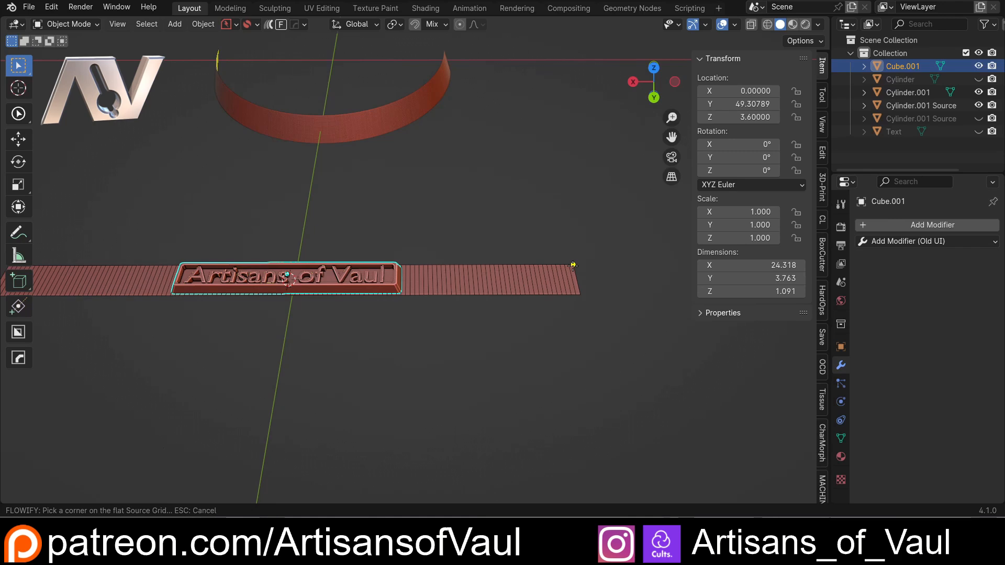
pyautogui.click(572, 264)
pyautogui.keyDown('shift'); pyautogui.moveTo(525, 196); pyautogui.dragTo(430, 260, button='middle'); pyautogui.keyUp('shift')
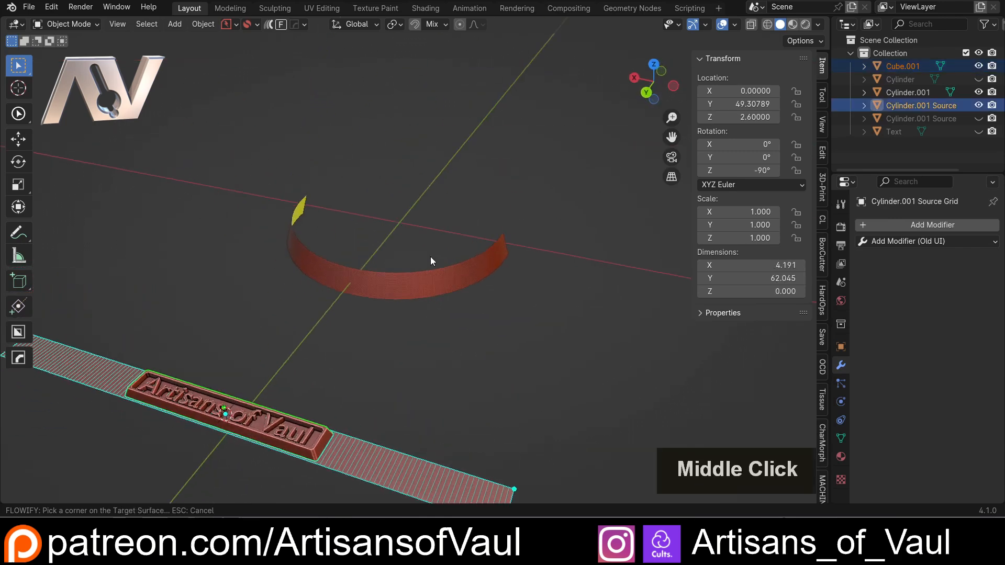
pyautogui.click(502, 236)
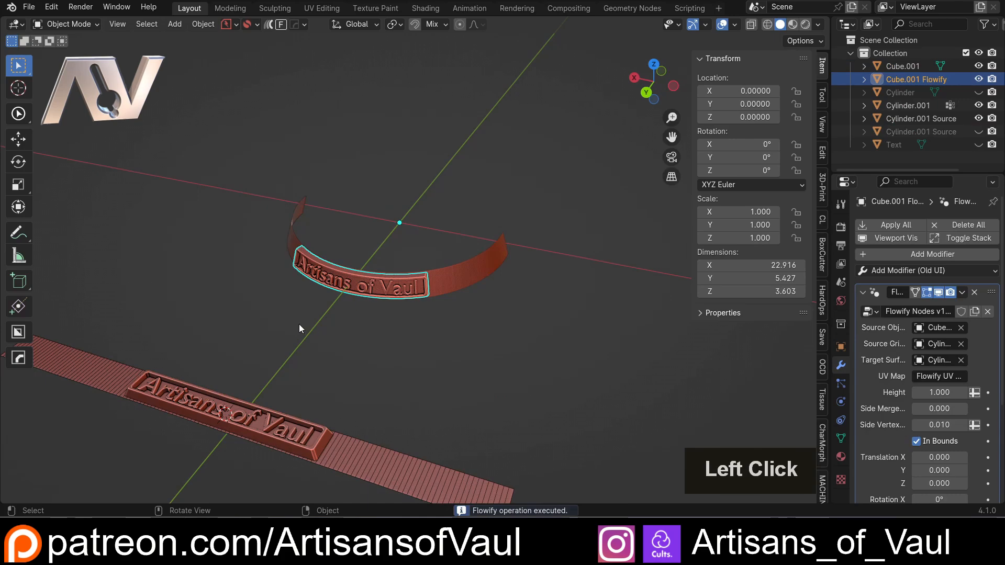
# Examine the curved framed text along the wall for clean bending of the letters and frame
pyautogui.click(277, 330)
pyautogui.moveTo(267, 333); pyautogui.dragTo(335, 330, button='middle')
pyautogui.scroll(5, 475, 294)
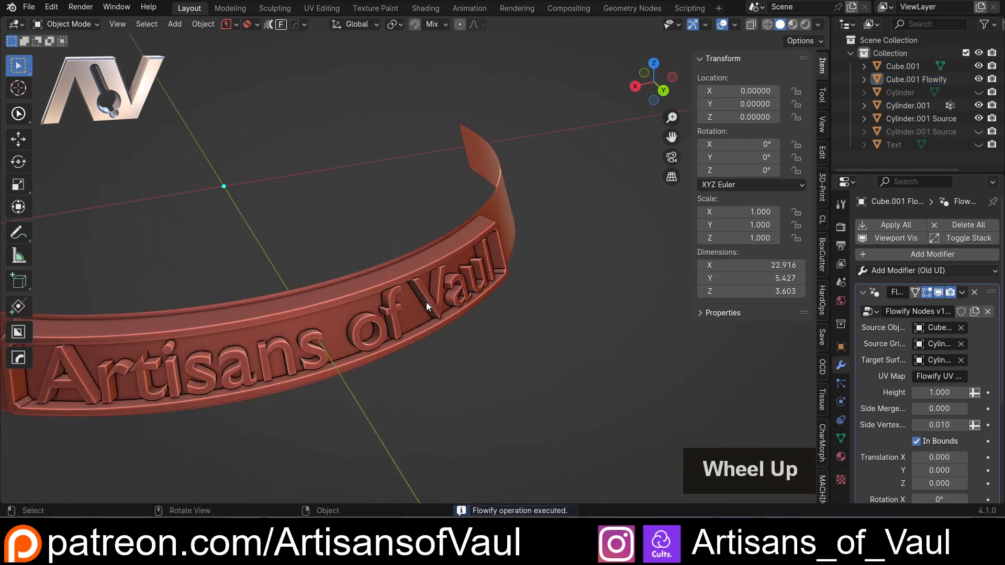
pyautogui.keyDown('shift'); pyautogui.moveTo(426, 303); pyautogui.dragTo(360, 284, button='middle'); pyautogui.keyUp('shift')
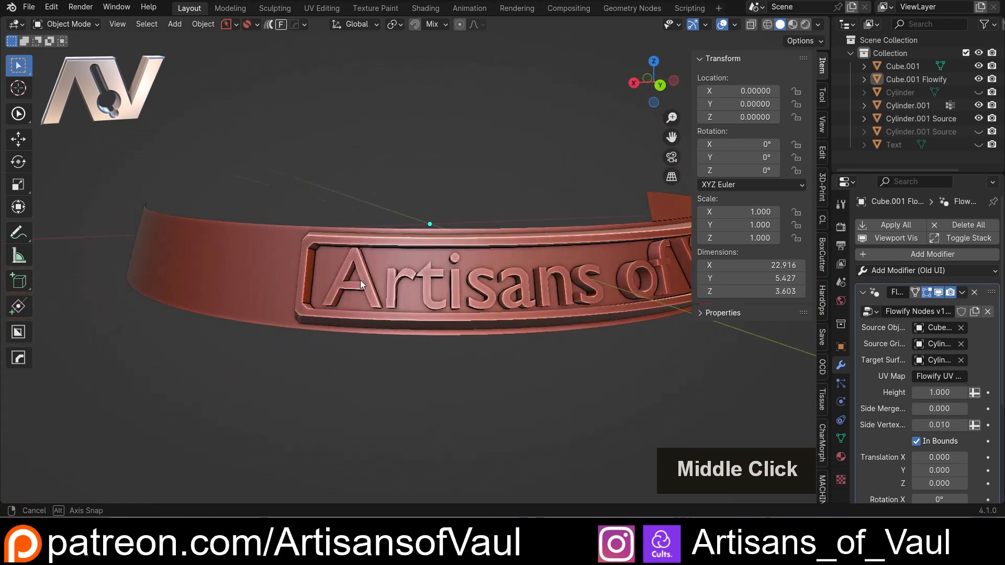
pyautogui.scroll(-3, 360, 284)
pyautogui.keyDown('shift'); pyautogui.moveTo(522, 298); pyautogui.dragTo(328, 325, button='middle'); pyautogui.keyUp('shift')
pyautogui.click(342, 303)
pyautogui.scroll(-2, 282, 319)
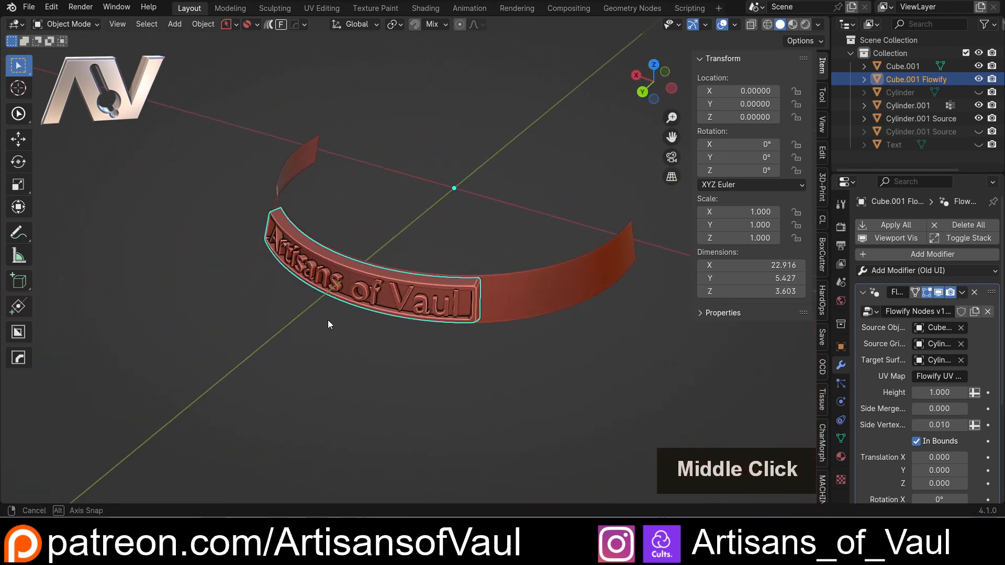
# Hide the curved target wall and unhide the solid round base
pyautogui.click(560, 270)
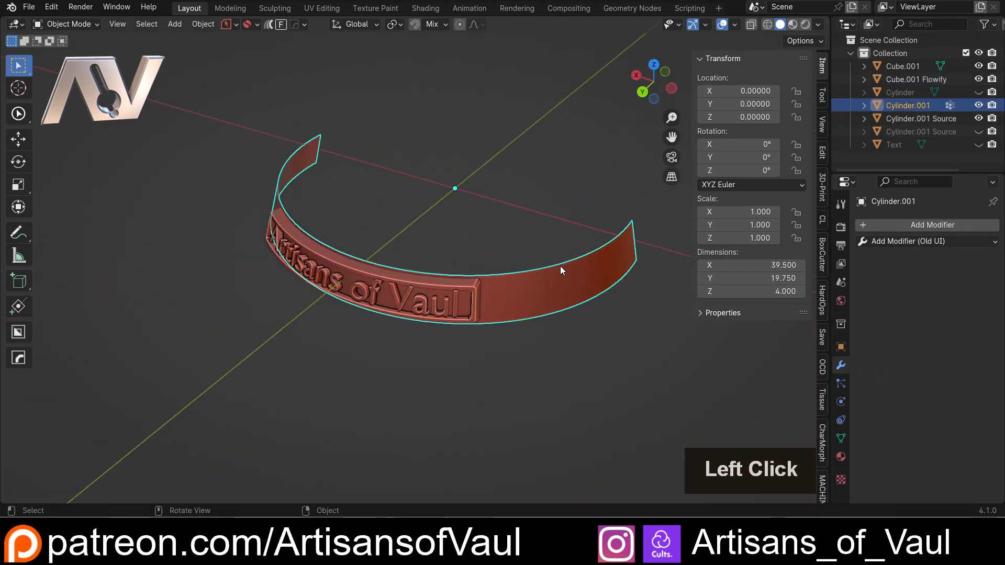
pyautogui.press('h')
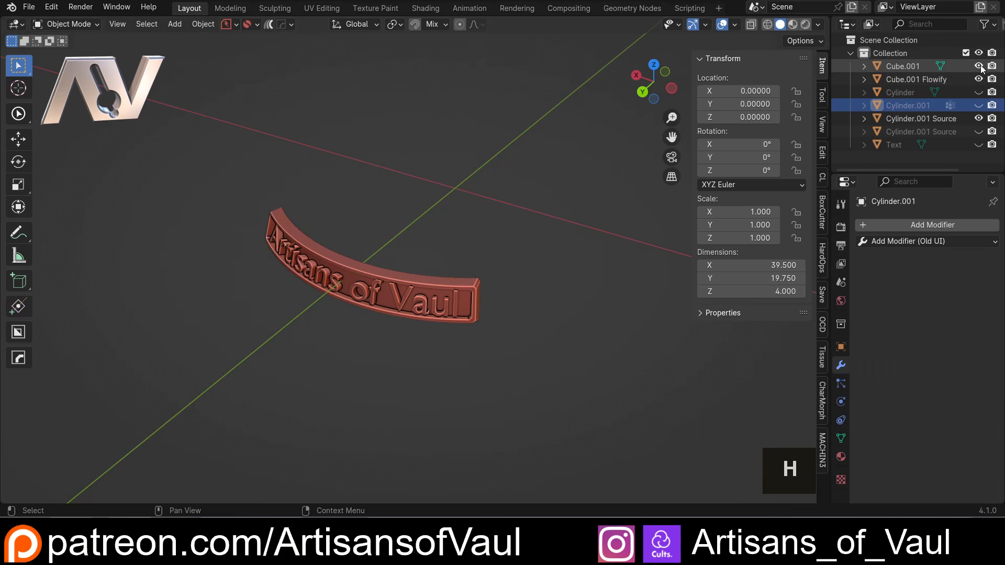
pyautogui.click(978, 92)
# Scale the flat framed text uniformly by about 1.058 and check the curved copy against the round base
pyautogui.scroll(-2, 463, 297)
pyautogui.moveTo(397, 319); pyautogui.dragTo(491, 327, button='middle')
pyautogui.click(491, 327)
pyautogui.scroll(3, 511, 304)
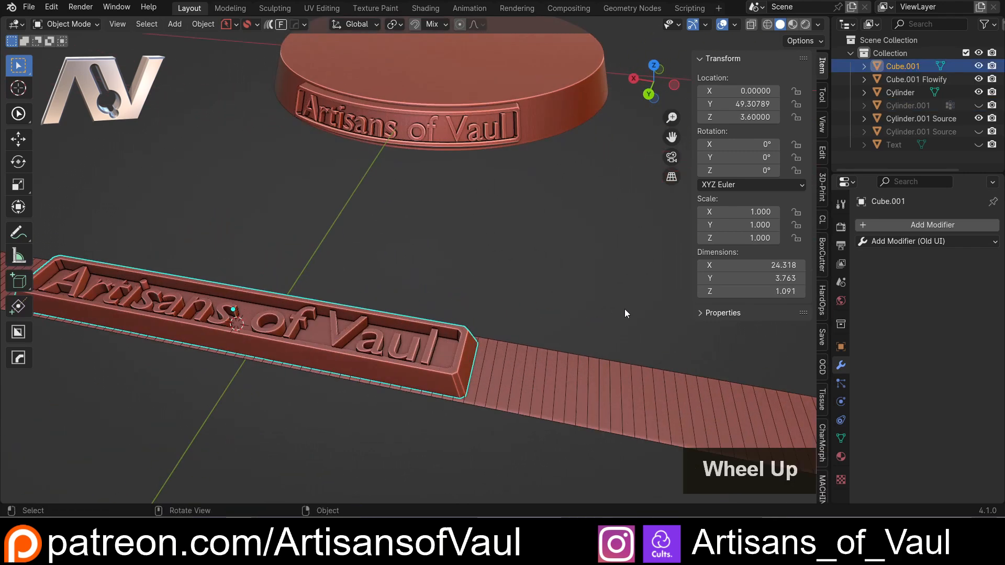
pyautogui.press('s')
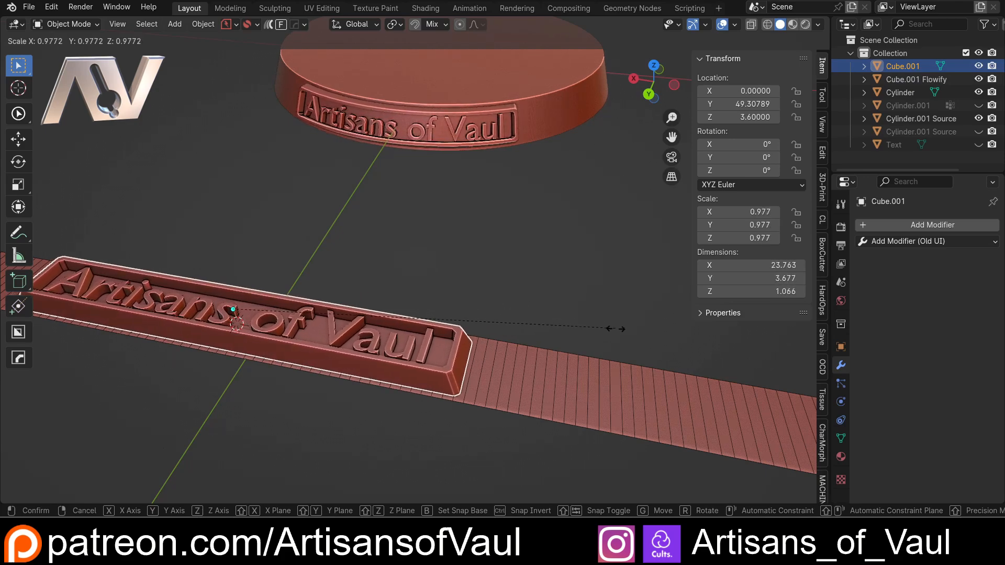
pyautogui.click(646, 343)
pyautogui.moveTo(531, 222); pyautogui.dragTo(208, 178, button='middle')
pyautogui.scroll(3, 417, 236)
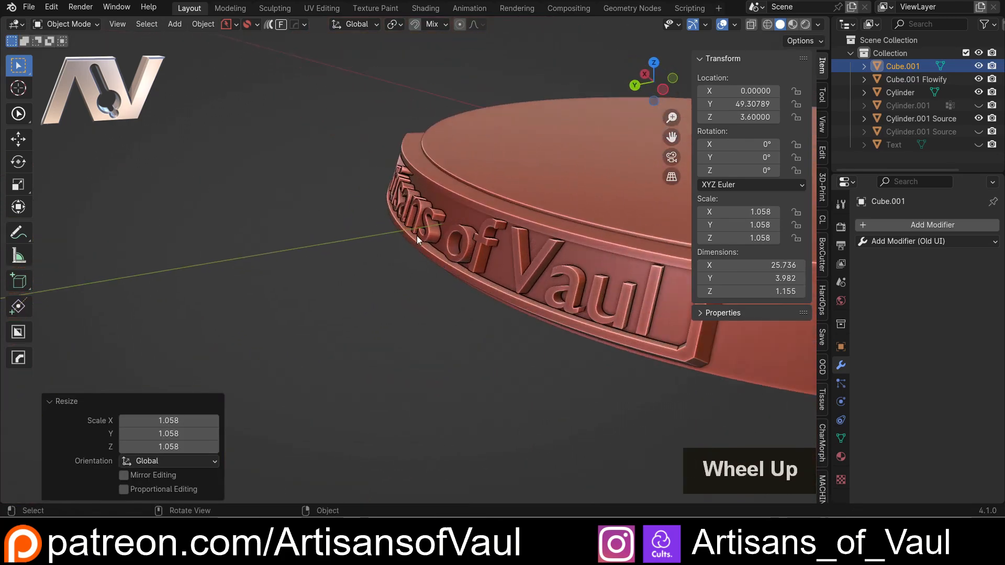
pyautogui.scroll(-4, 416, 235)
pyautogui.moveTo(294, 225); pyautogui.dragTo(279, 251, button='middle')
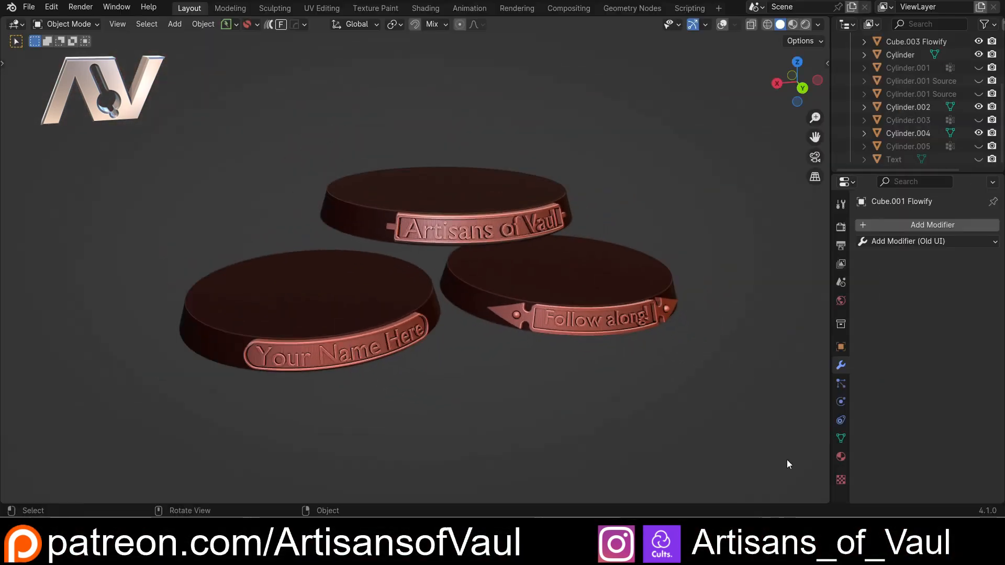
# View the three finished bases from several angles and select the "Your Name Here" nameplate
pyautogui.moveTo(773, 459); pyautogui.dragTo(825, 423, button='middle')
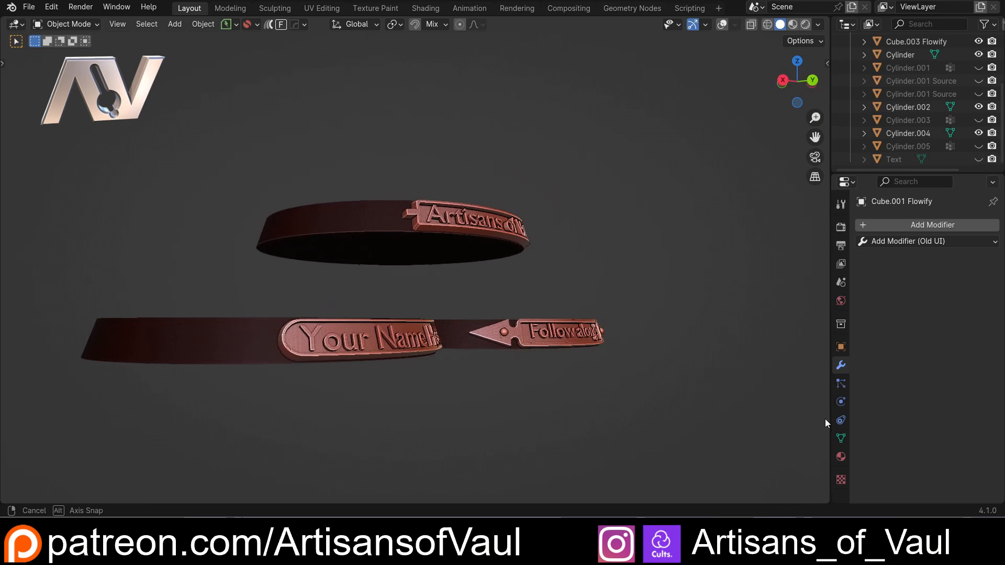
pyautogui.moveTo(824, 419); pyautogui.dragTo(662, 432, button='middle')
pyautogui.click(351, 331)
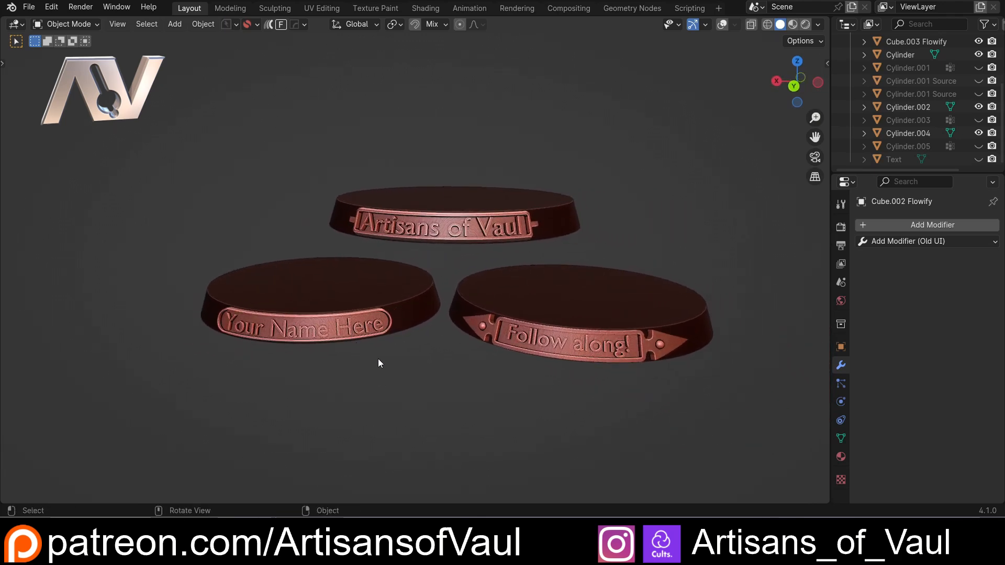